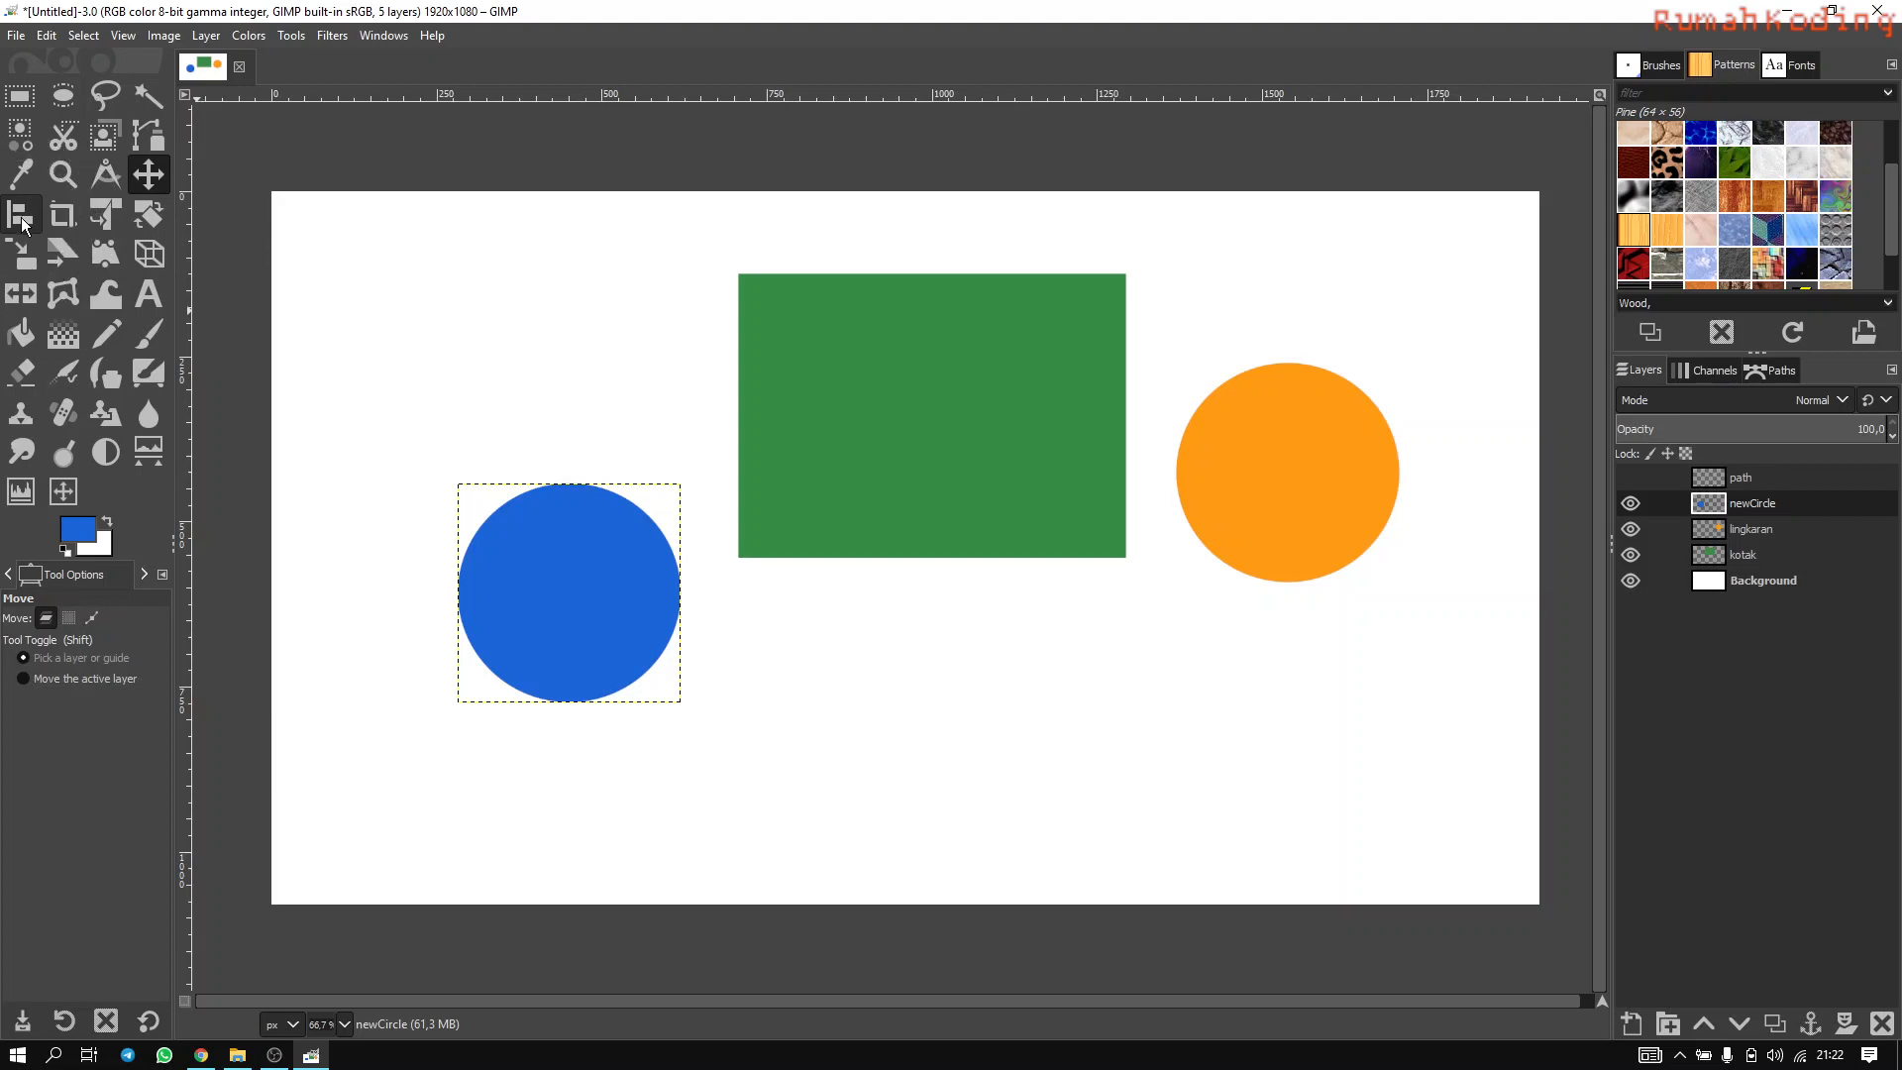
Activate the Align tool and step through the lingkaran and kotak layers, ending with the Background layer active.
{"action": "left_click", "coordinate": [24, 224]}
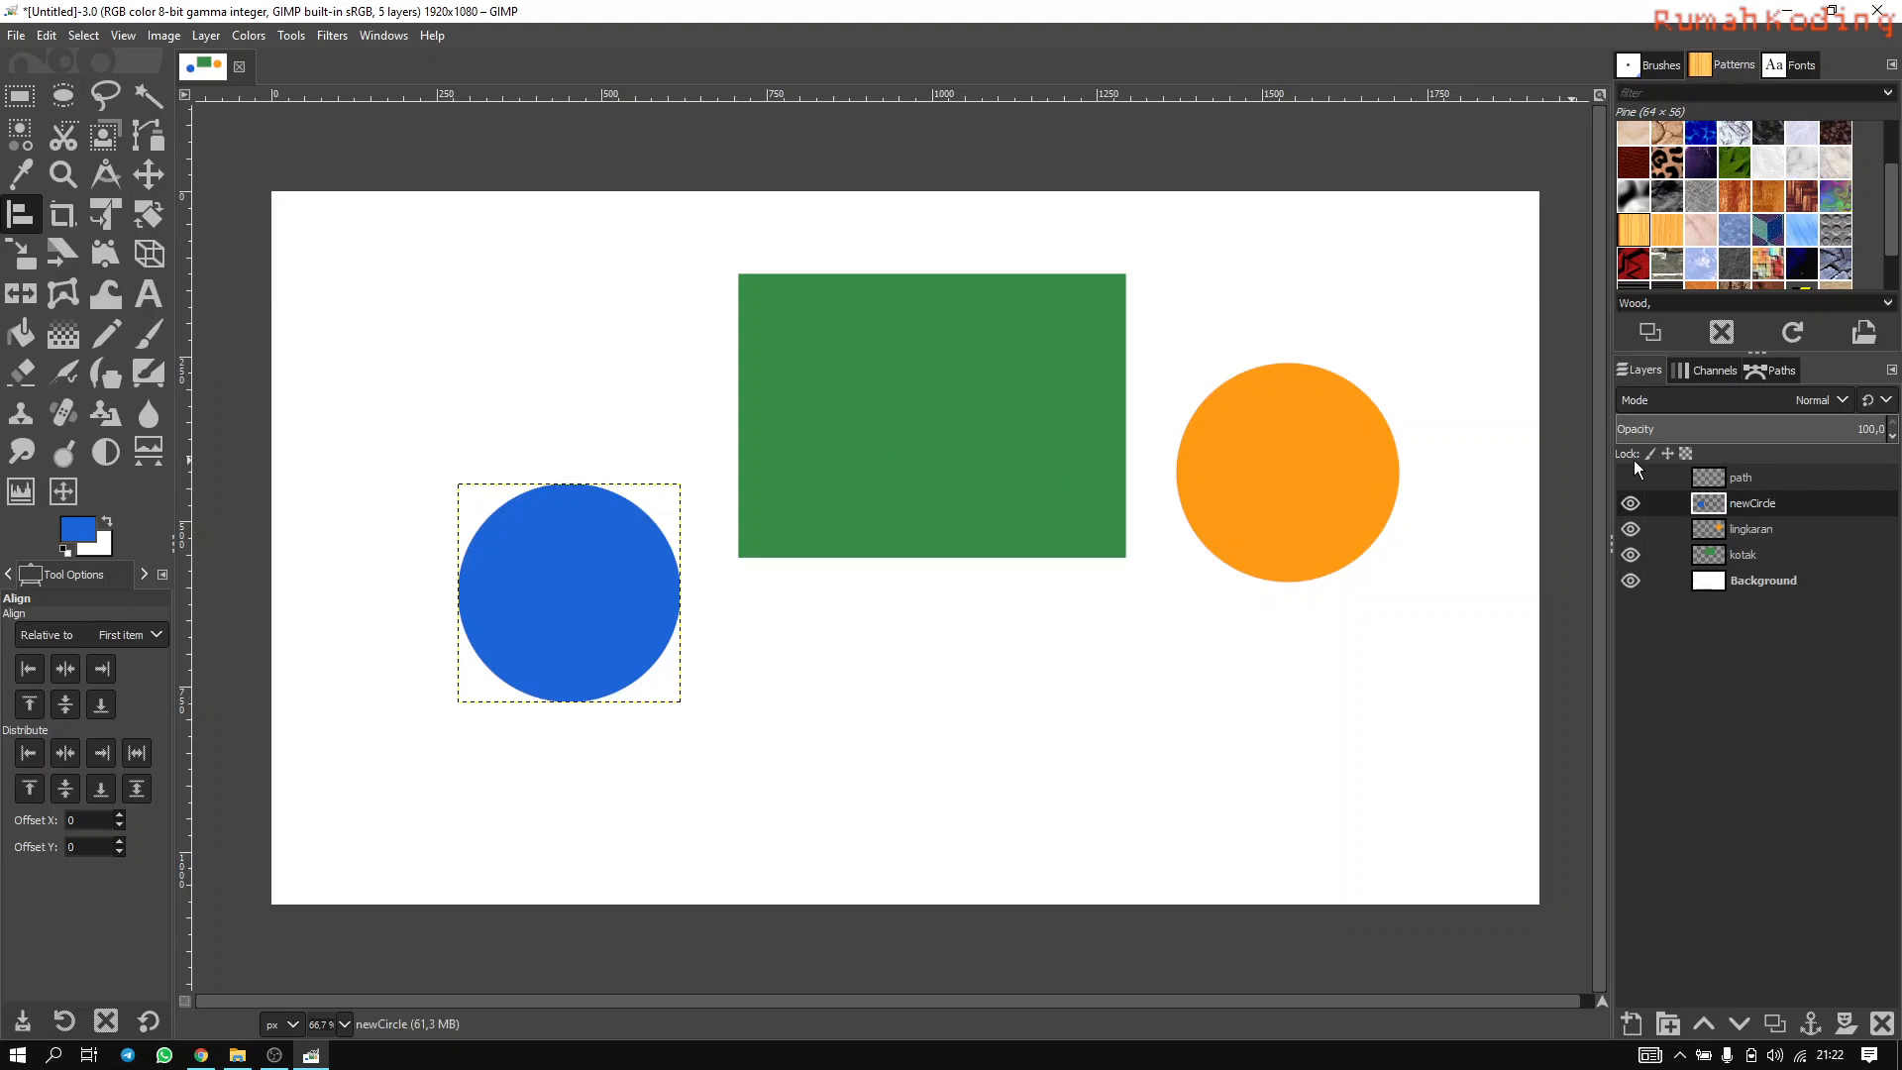
{"action": "left_click", "coordinate": [1751, 529]}
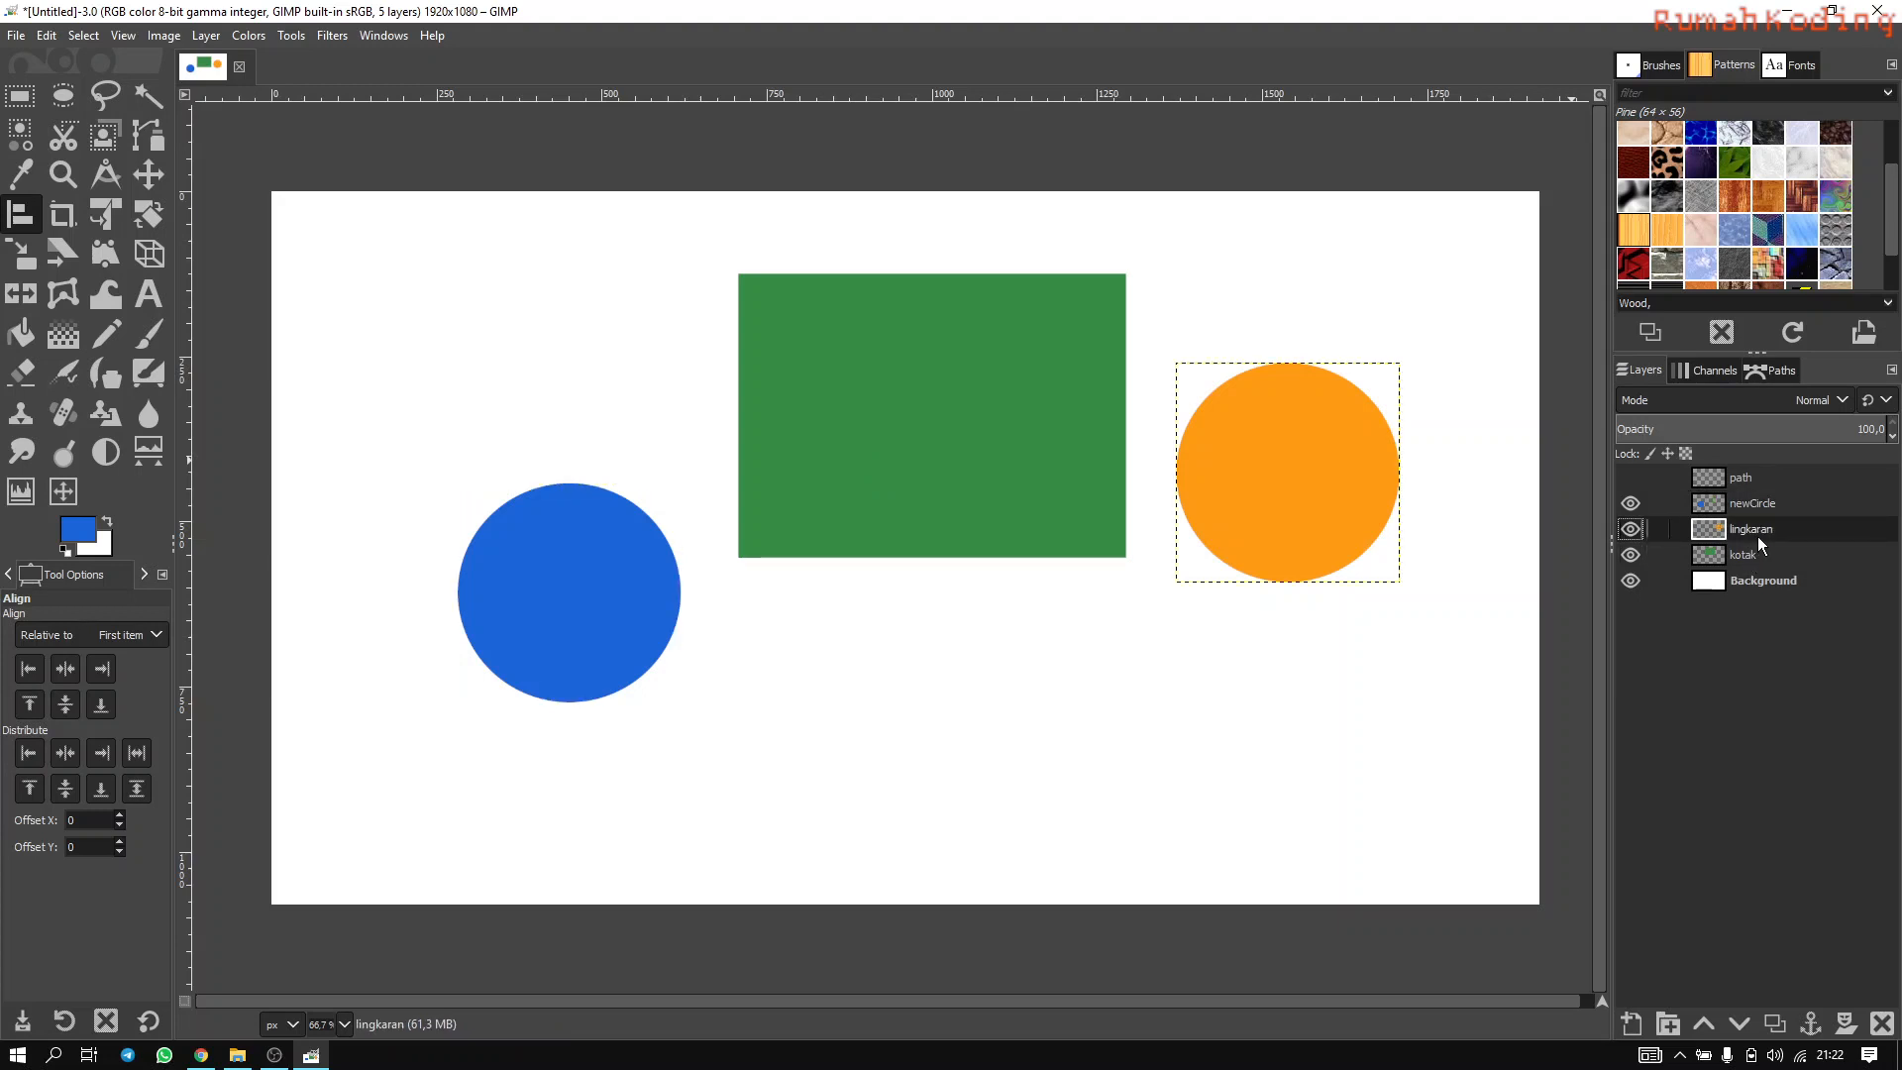
{"action": "left_click", "coordinate": [1746, 555]}
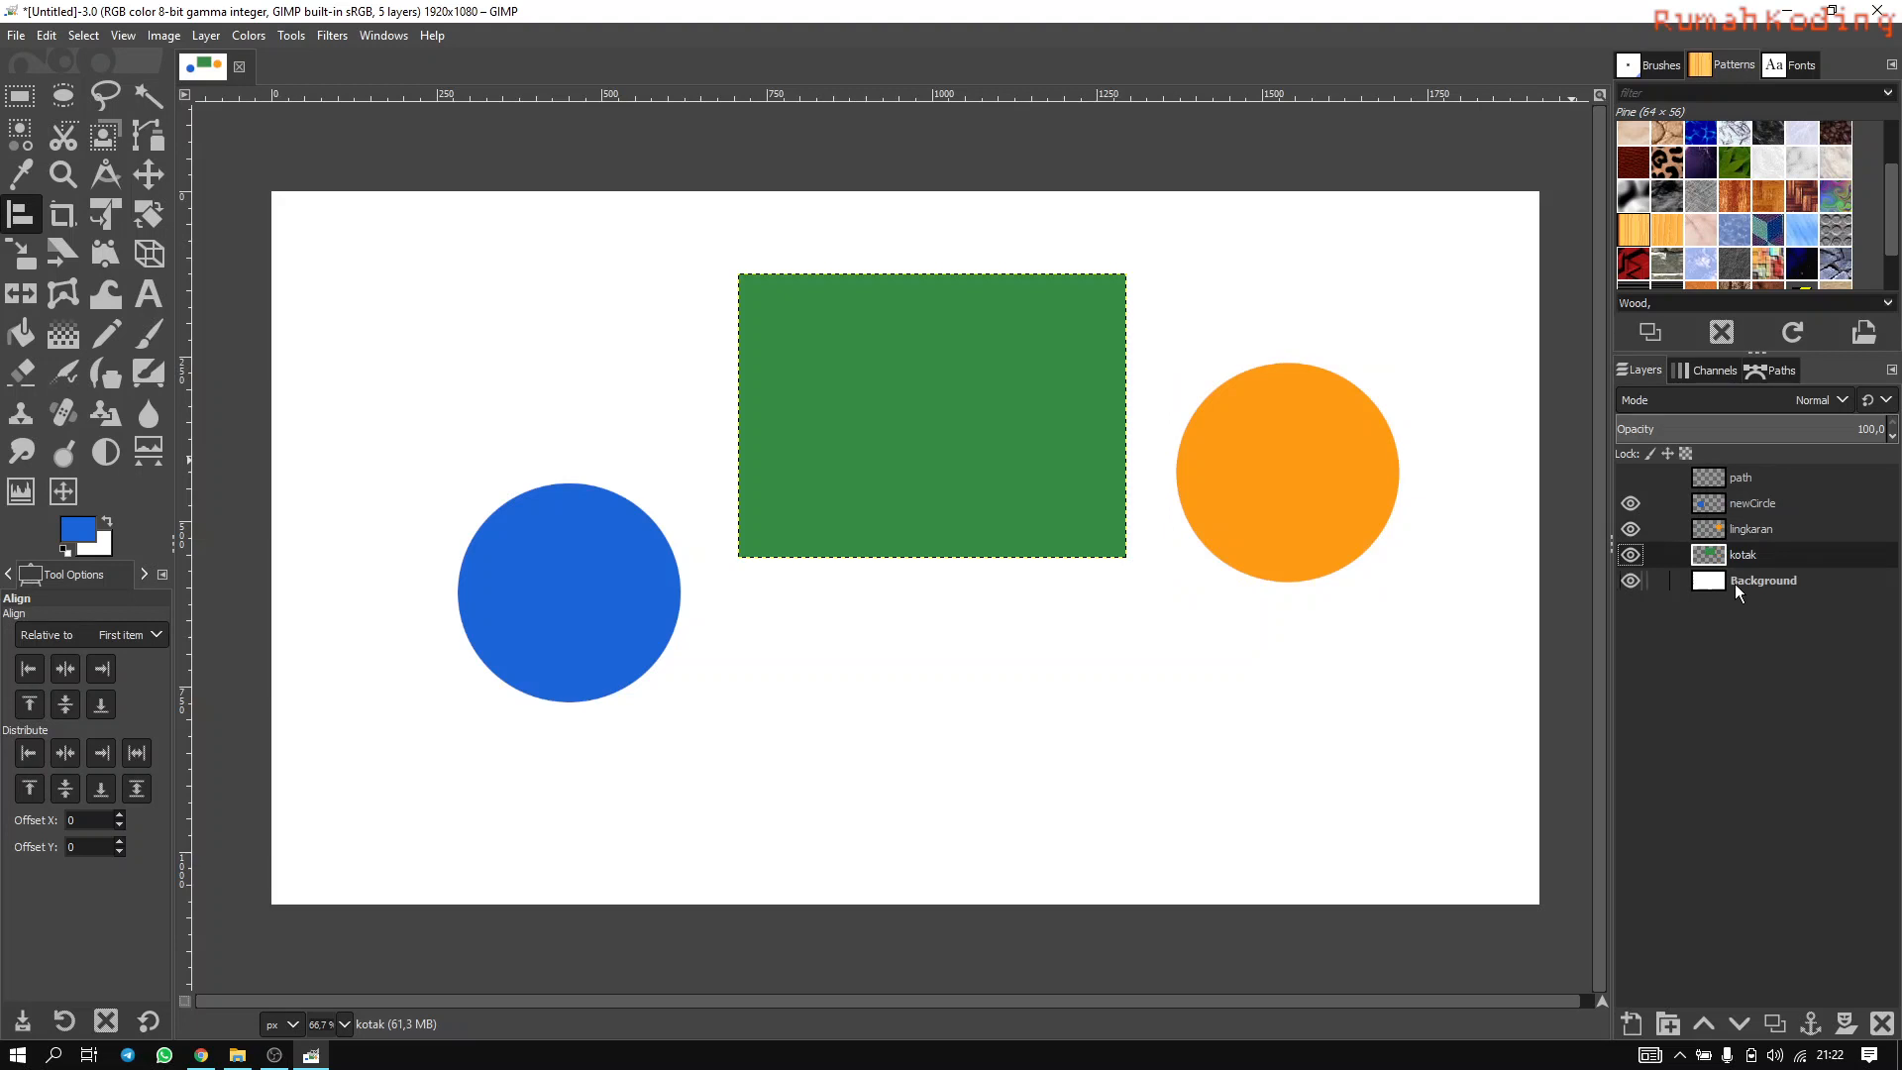
{"action": "left_click", "coordinate": [1735, 584]}
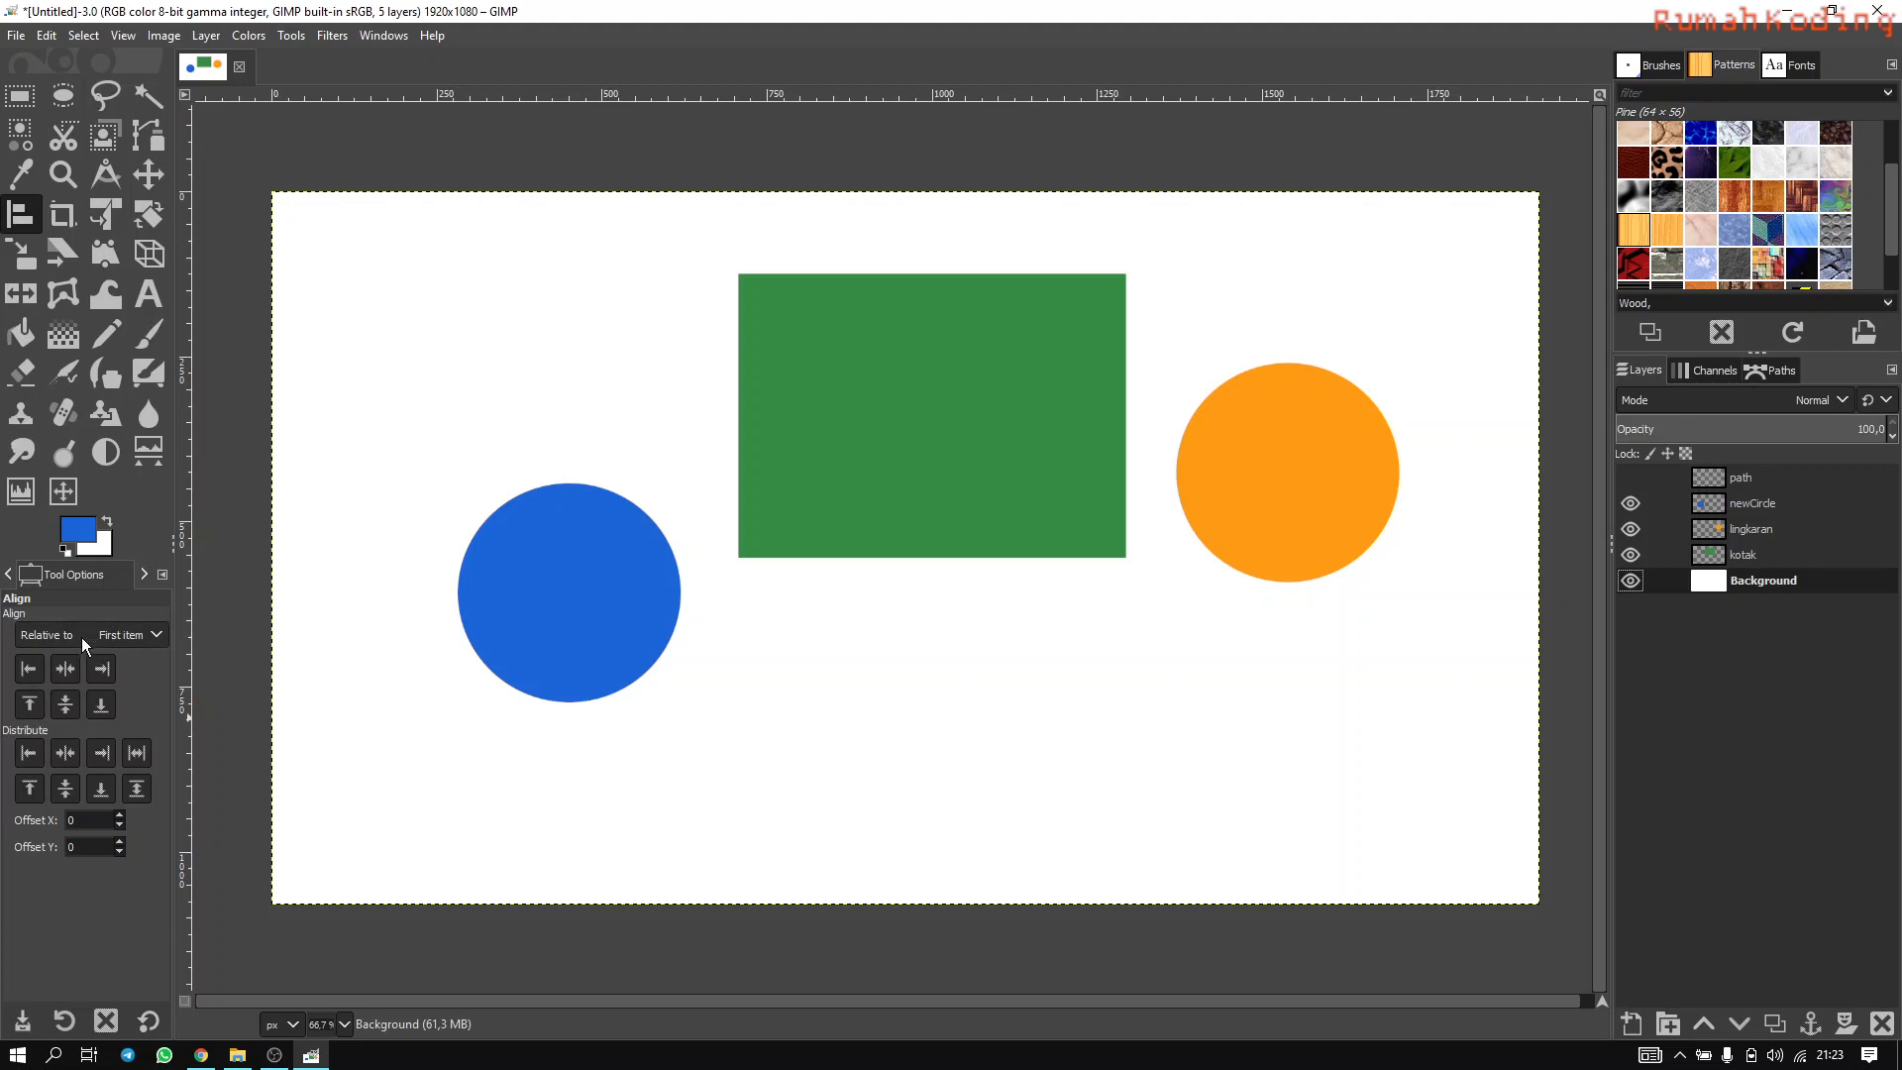
With alignment relative to First item, pick the green rectangle as reference and add the blue and orange circles to the alignment selection.
{"action": "left_click", "coordinate": [157, 635]}
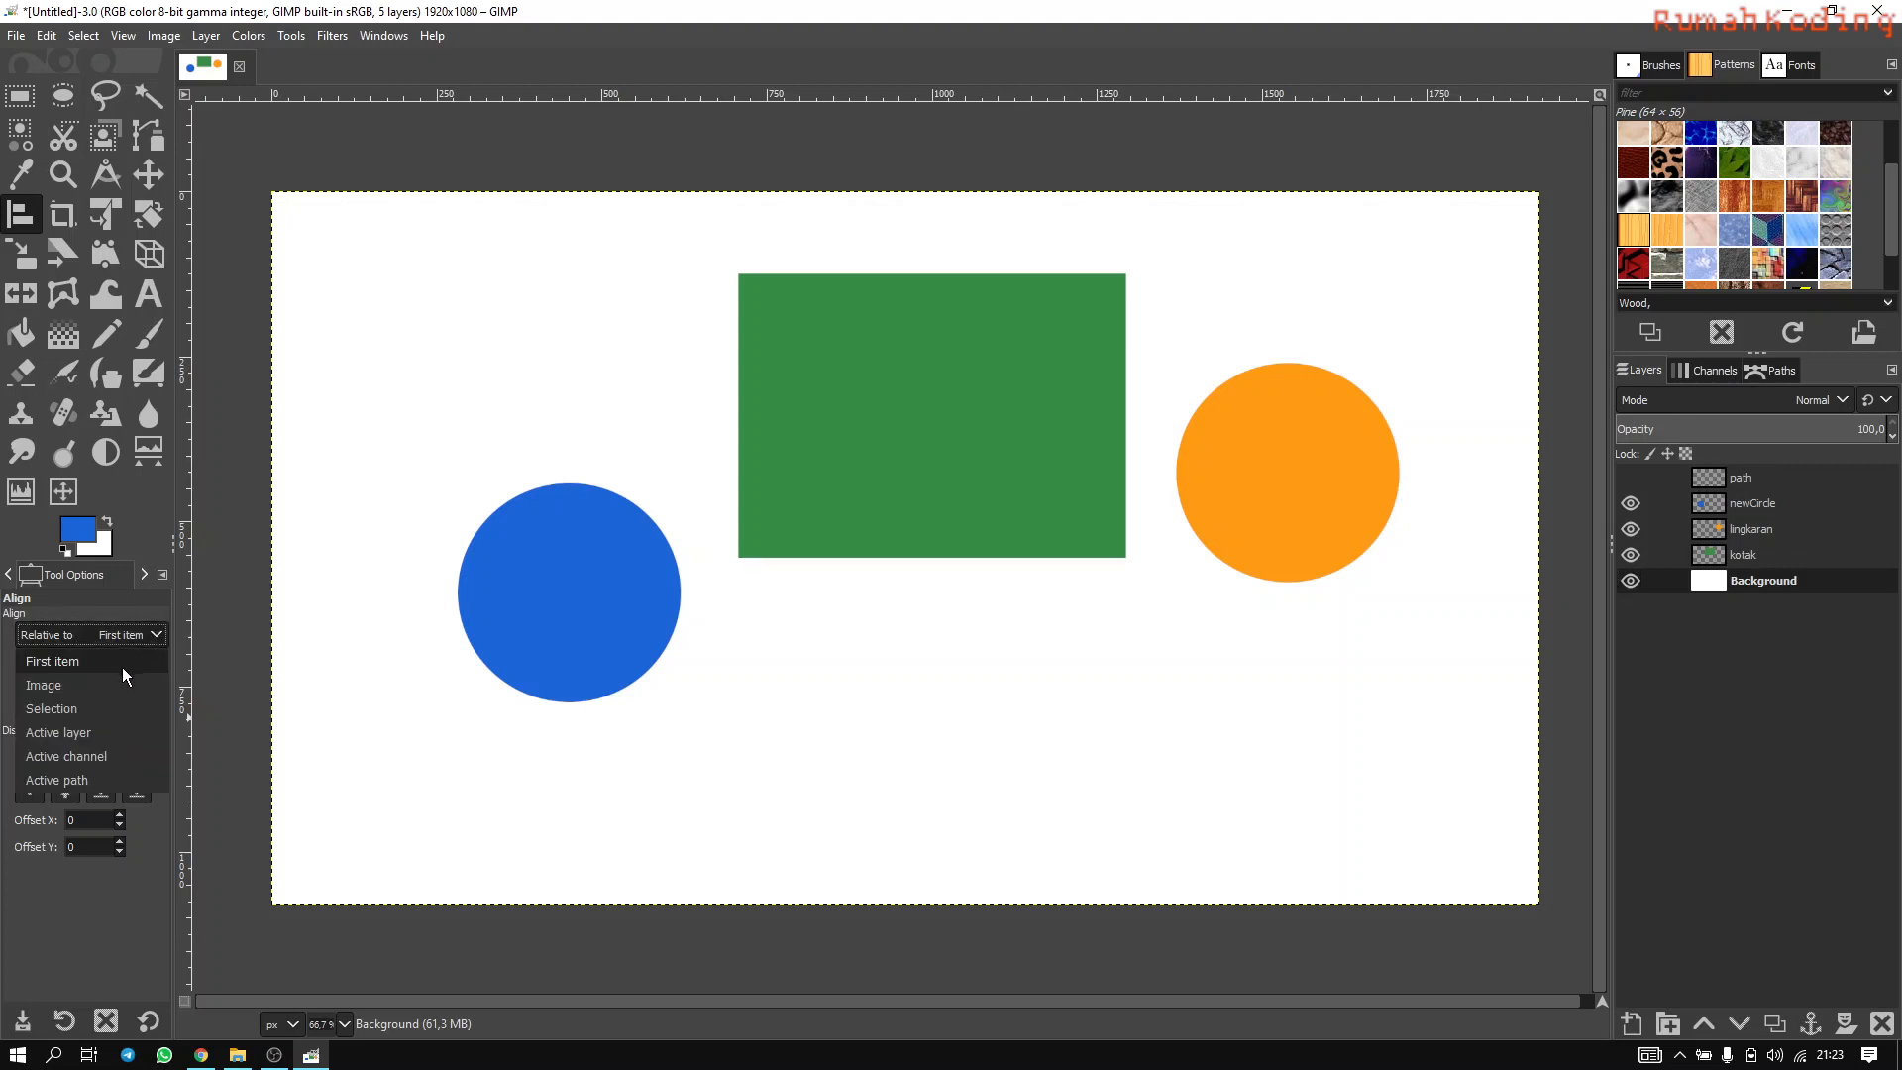
{"action": "left_click", "coordinate": [121, 636]}
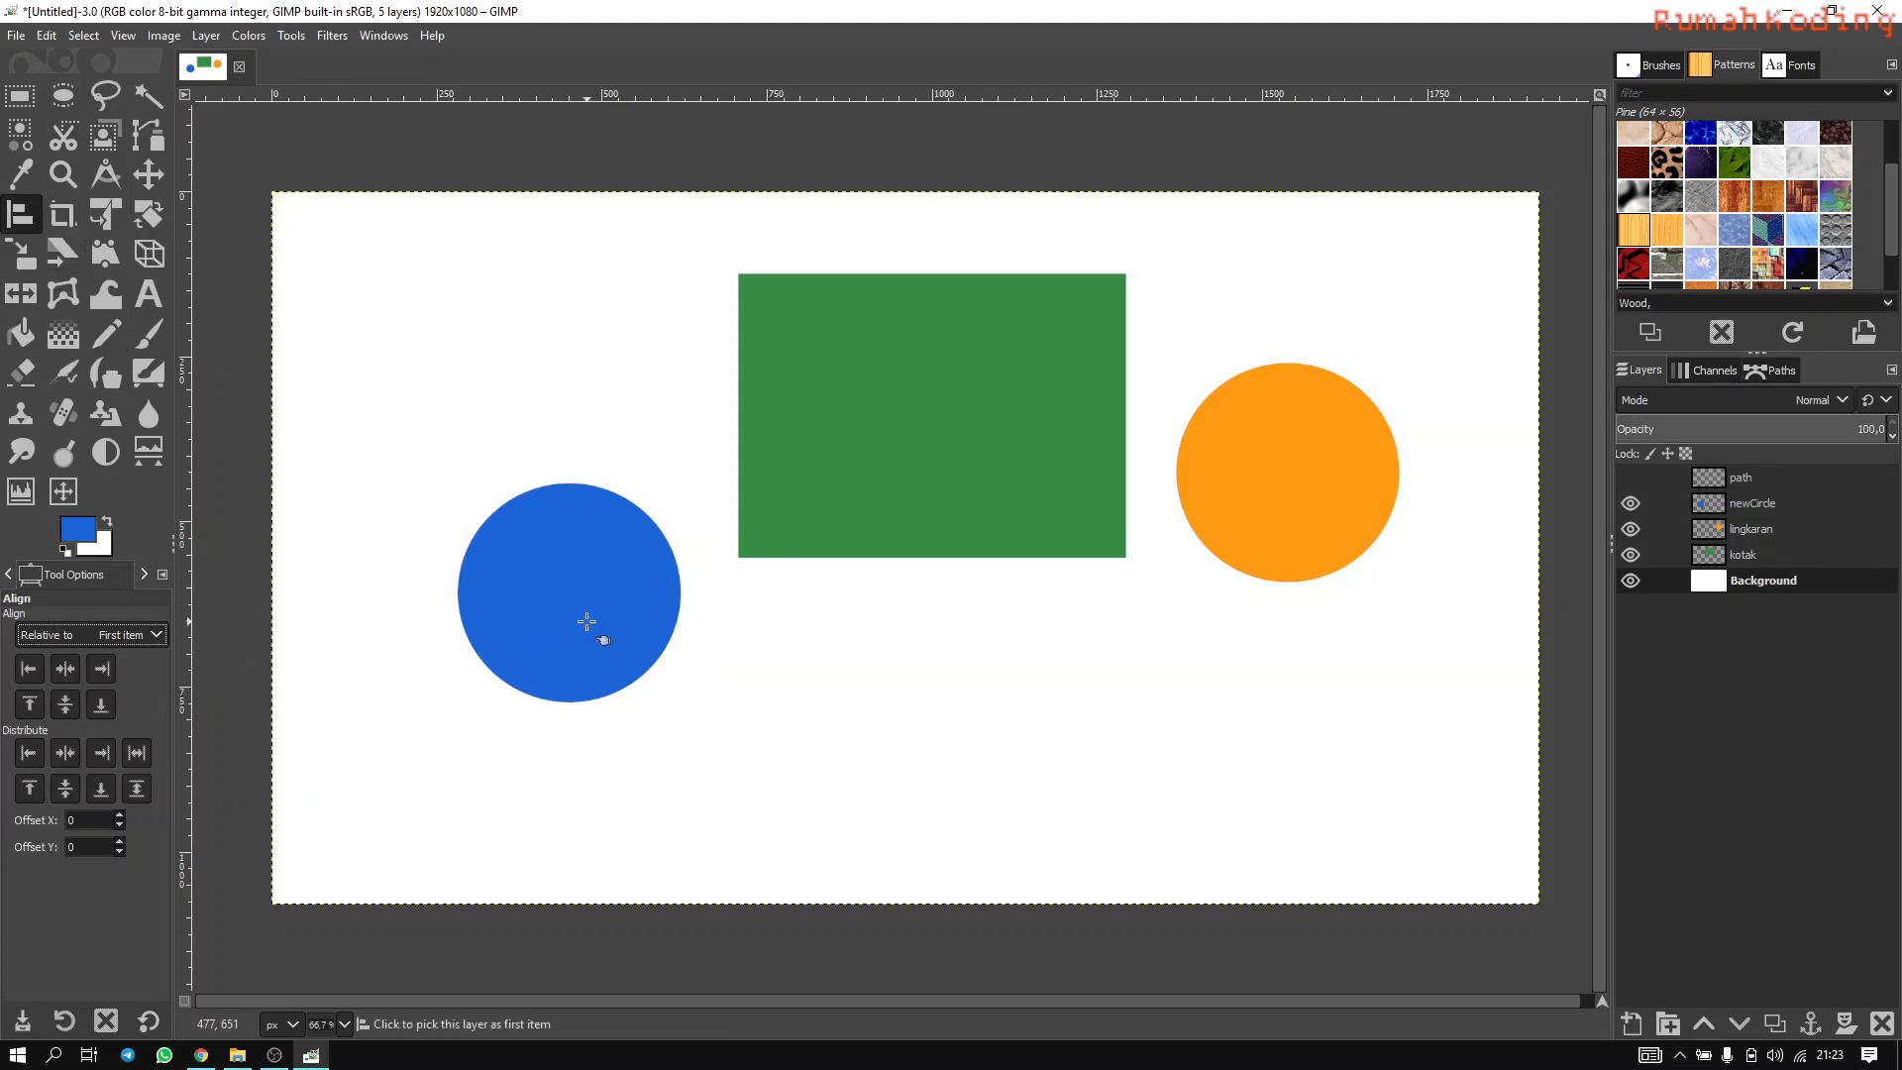
{"action": "left_click", "coordinate": [151, 637]}
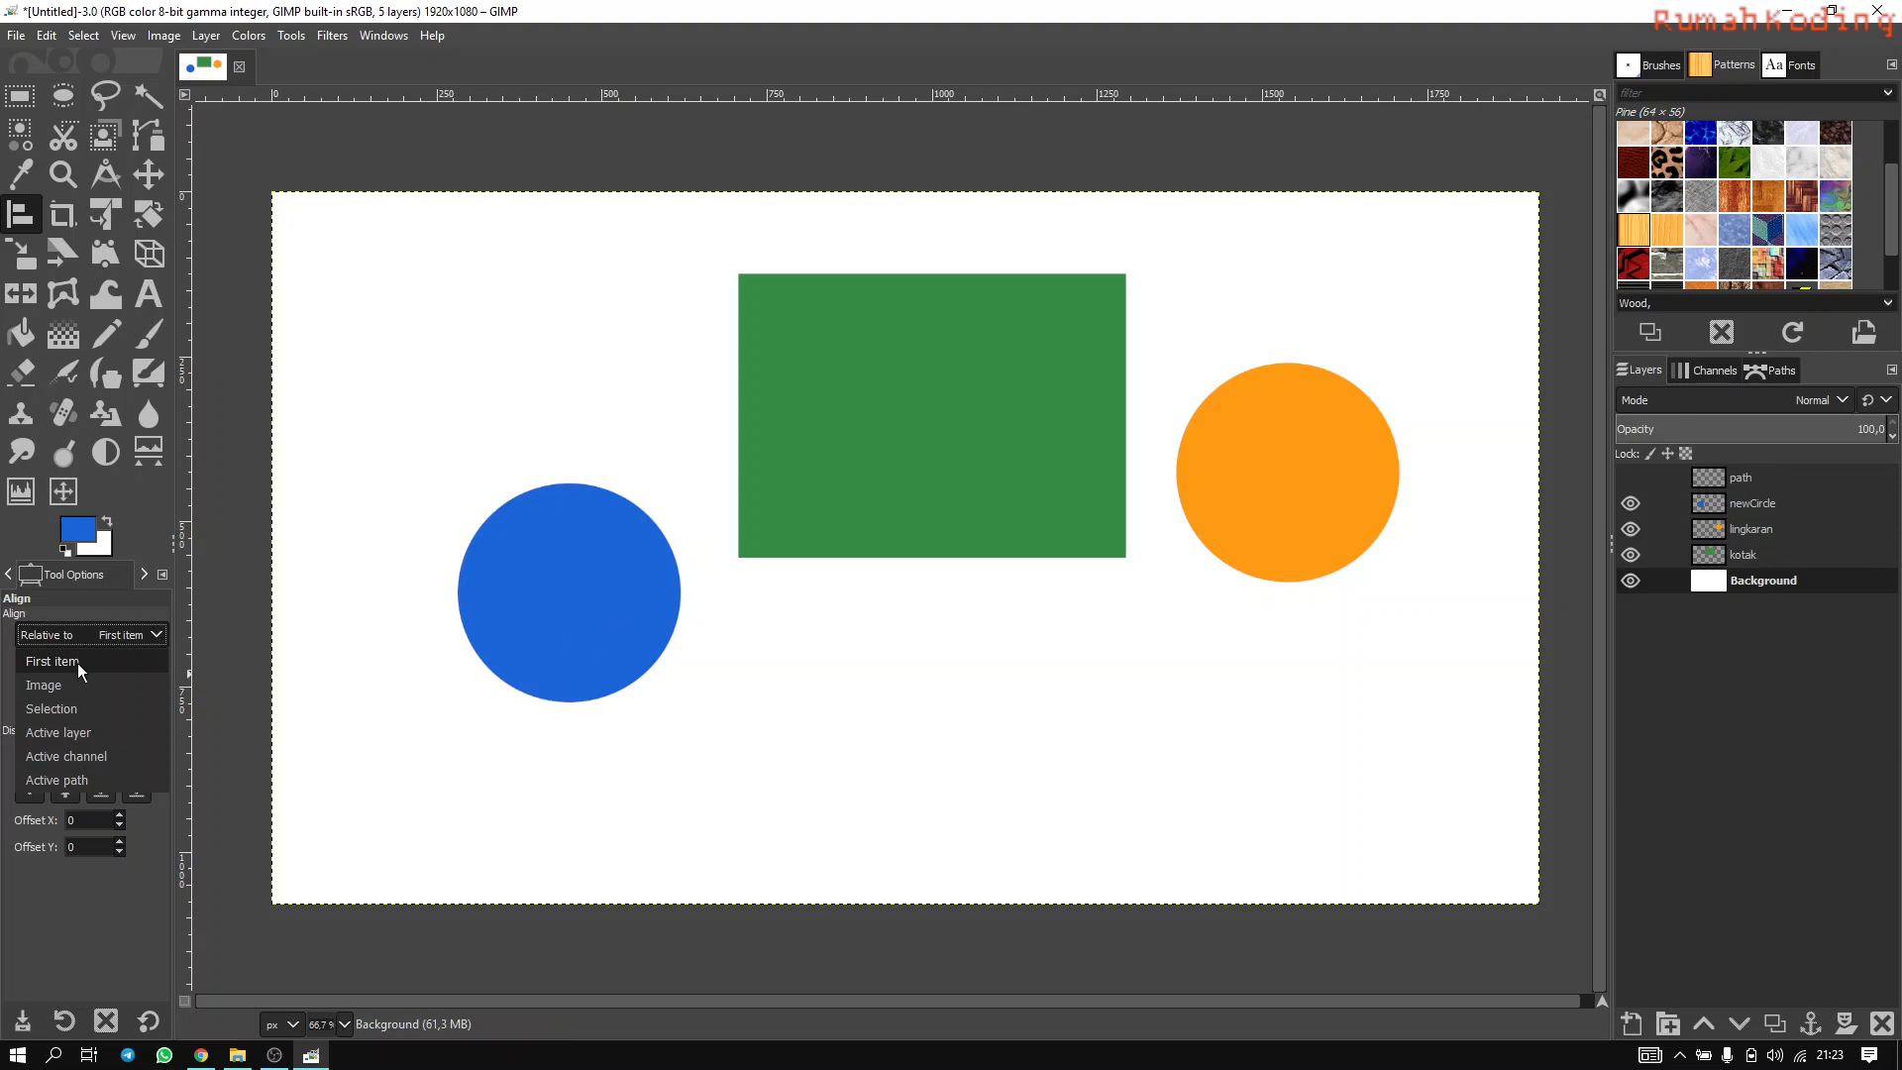
{"action": "left_click", "coordinate": [871, 394]}
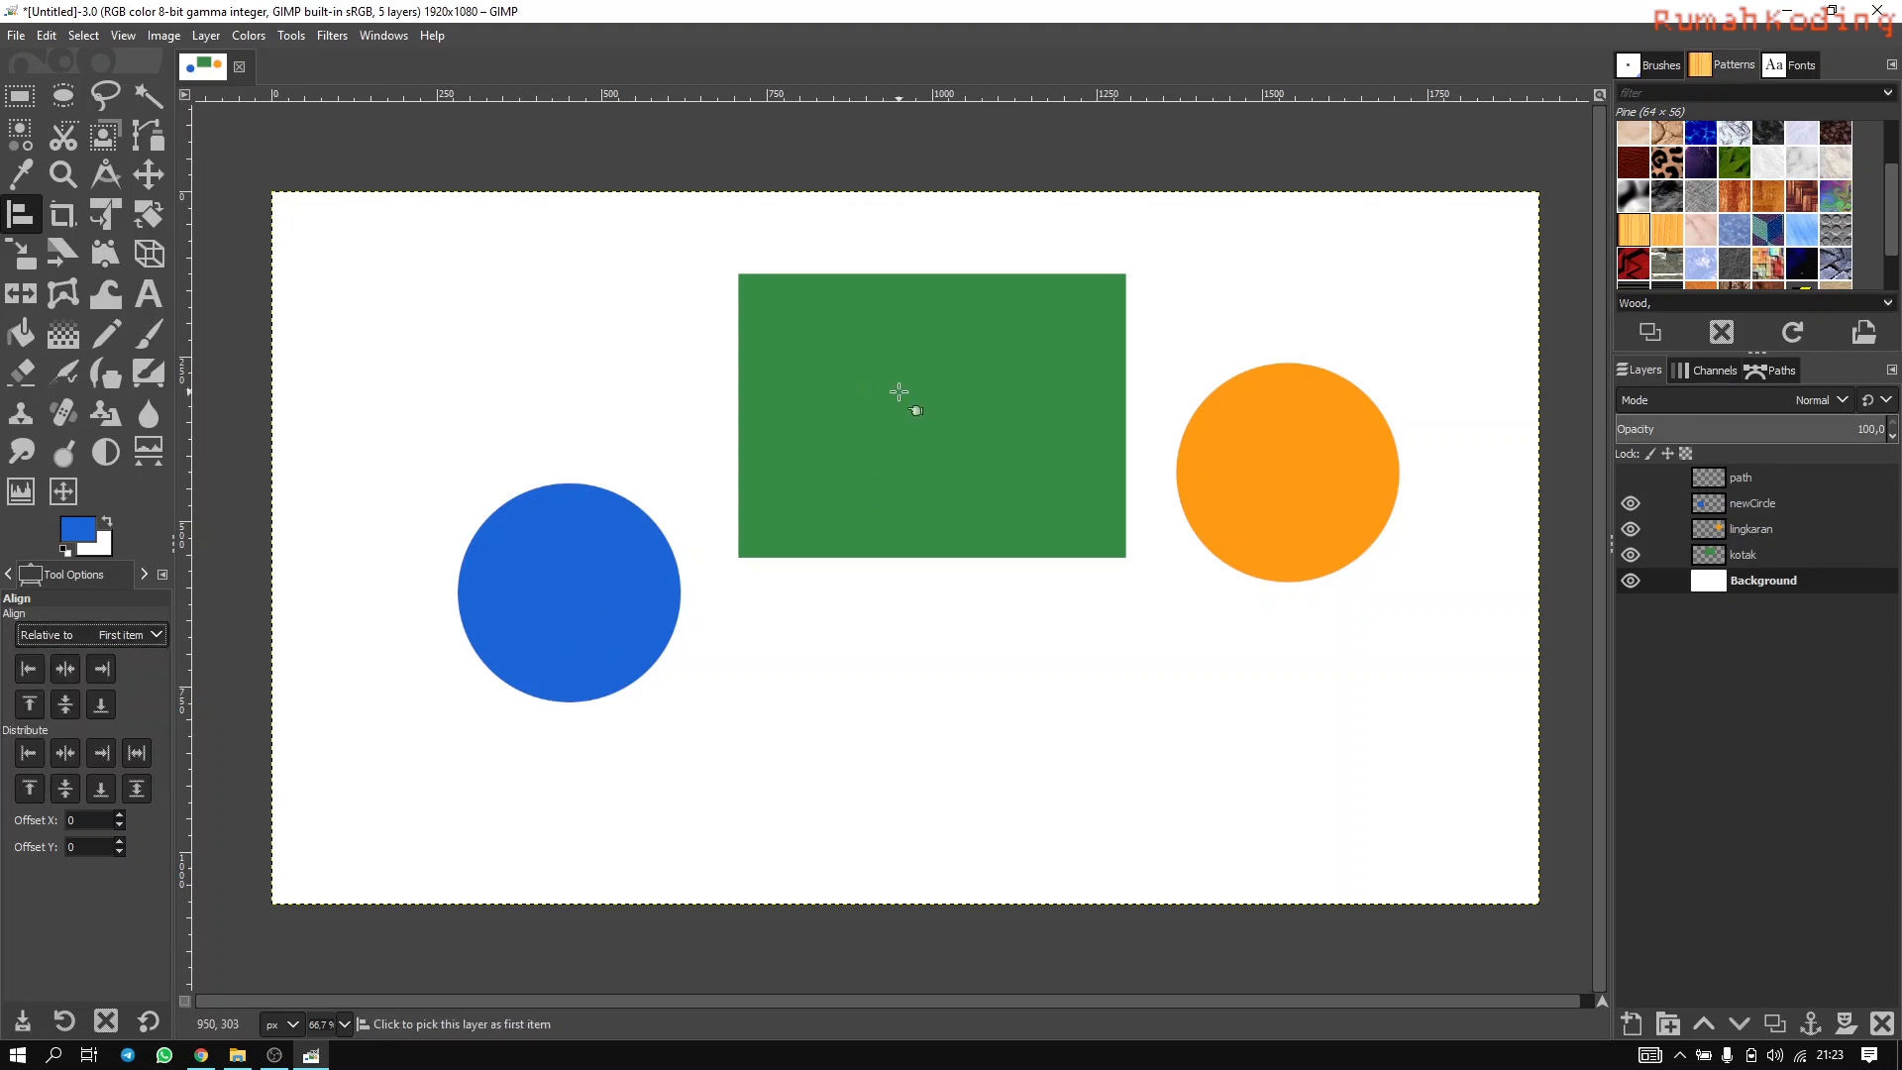
{"action": "left_click", "coordinate": [898, 392]}
{"action": "left_click", "coordinate": [559, 600]}
{"action": "left_click", "coordinate": [959, 426]}
{"action": "left_click", "coordinate": [536, 620]}
{"action": "left_click", "coordinate": [934, 424]}
{"action": "left_click", "coordinate": [551, 600], "text": "shift"}
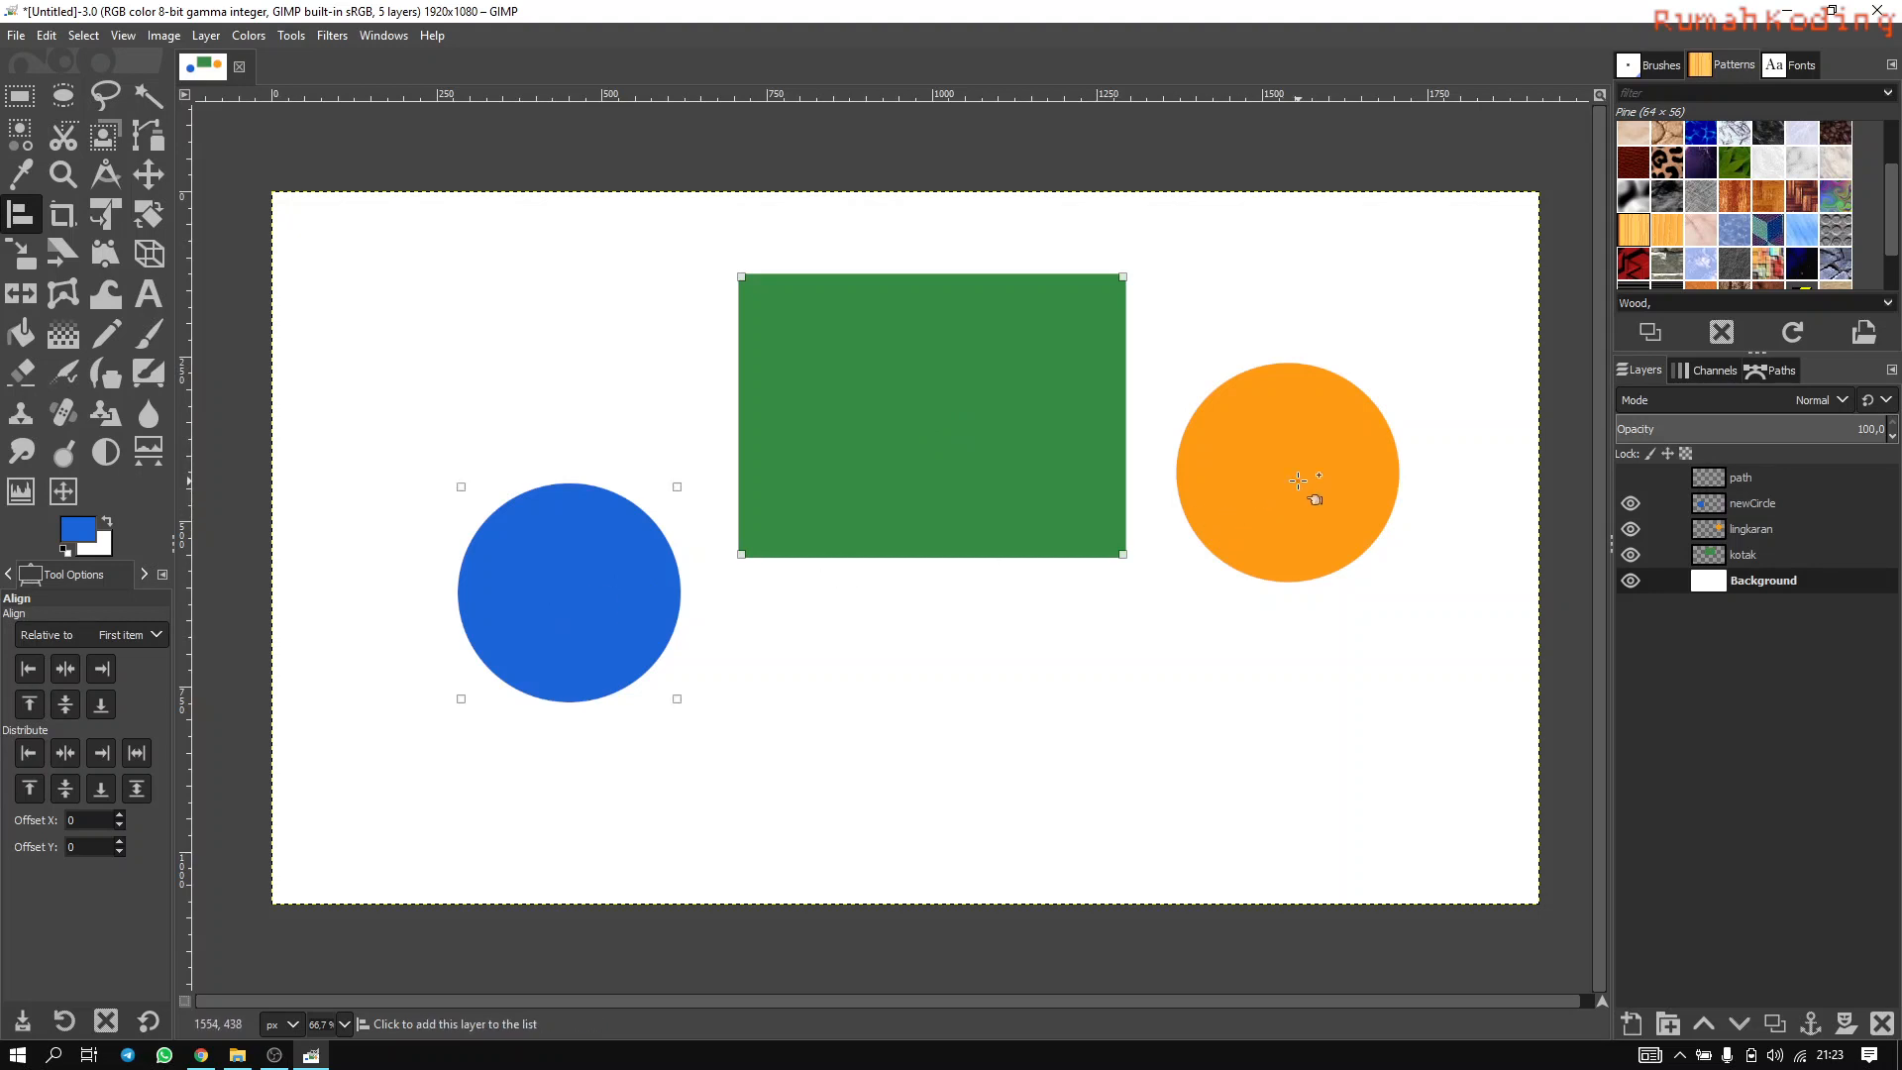
{"action": "left_click", "coordinate": [1225, 498], "text": "shift"}
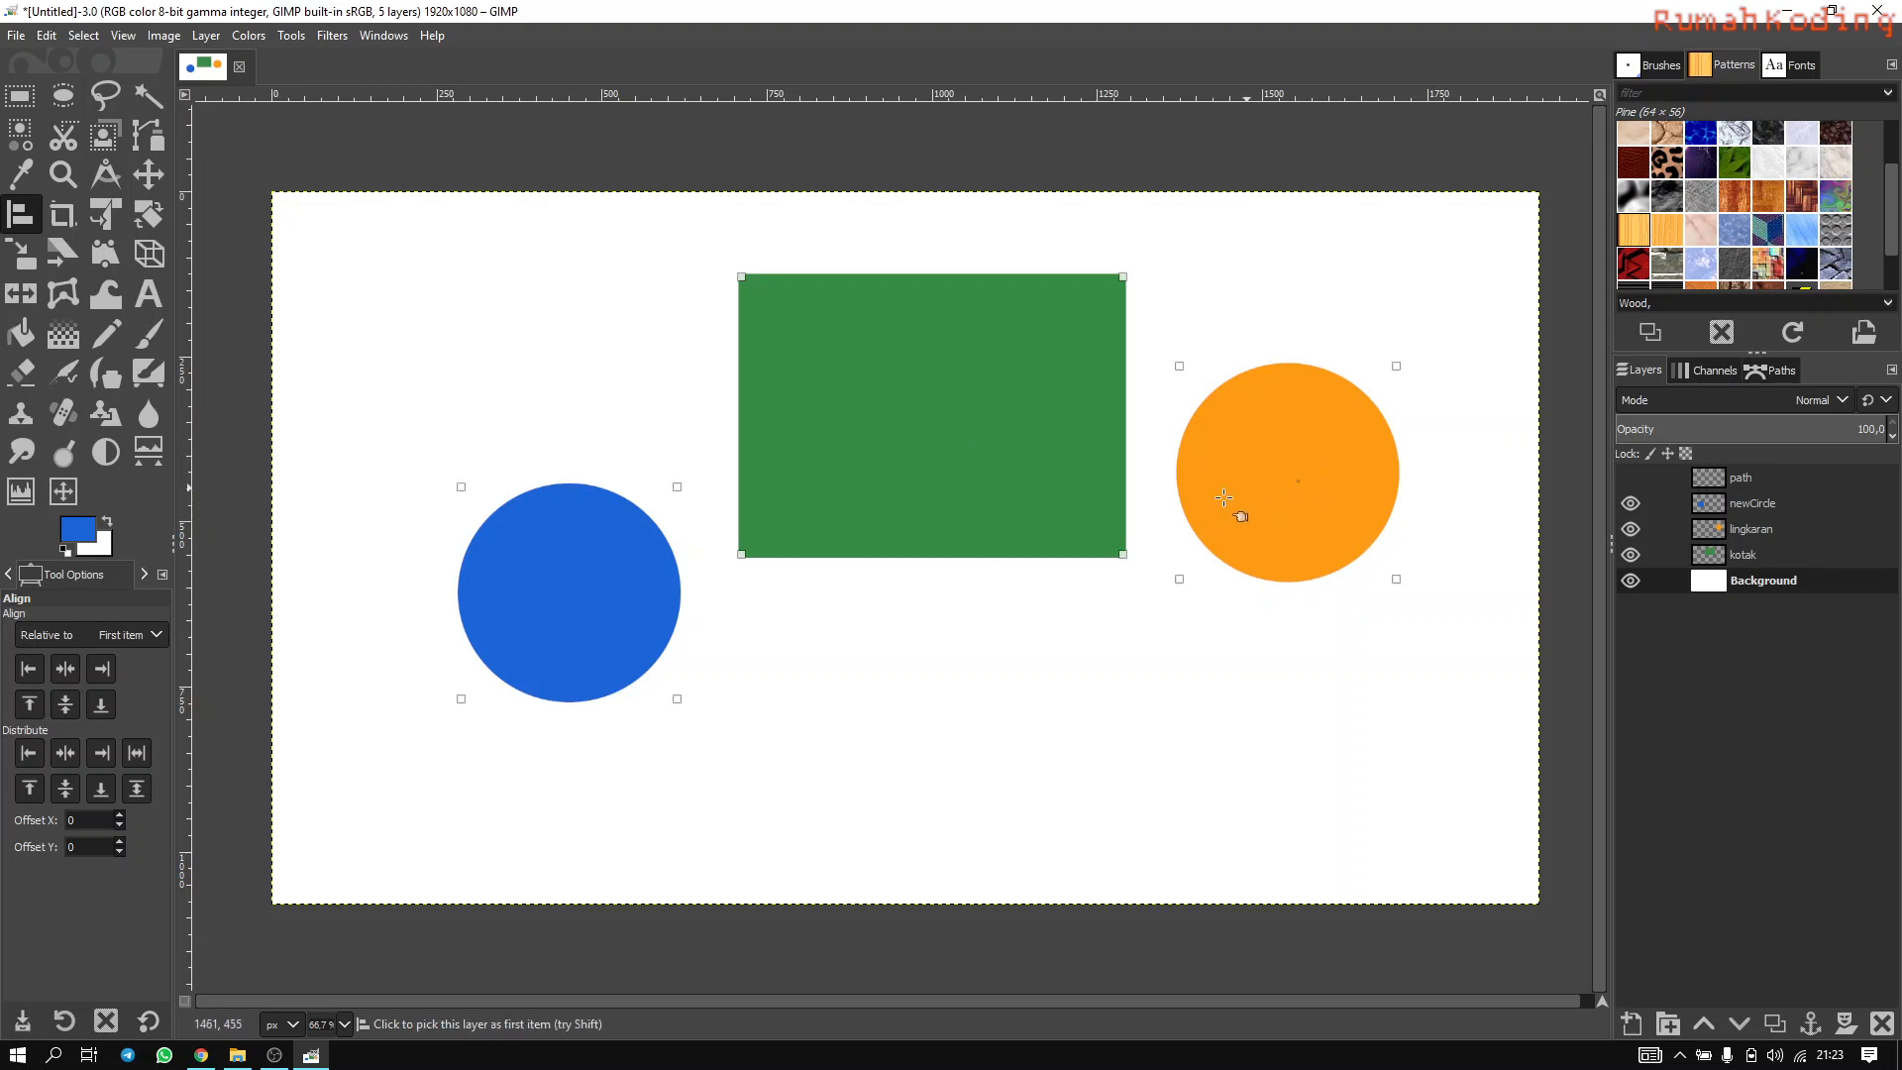
Try aligning both circles to the green rectangle's left, right, centre, middle, top and bottom, finishing on its left edge.
{"action": "left_click", "coordinate": [30, 669]}
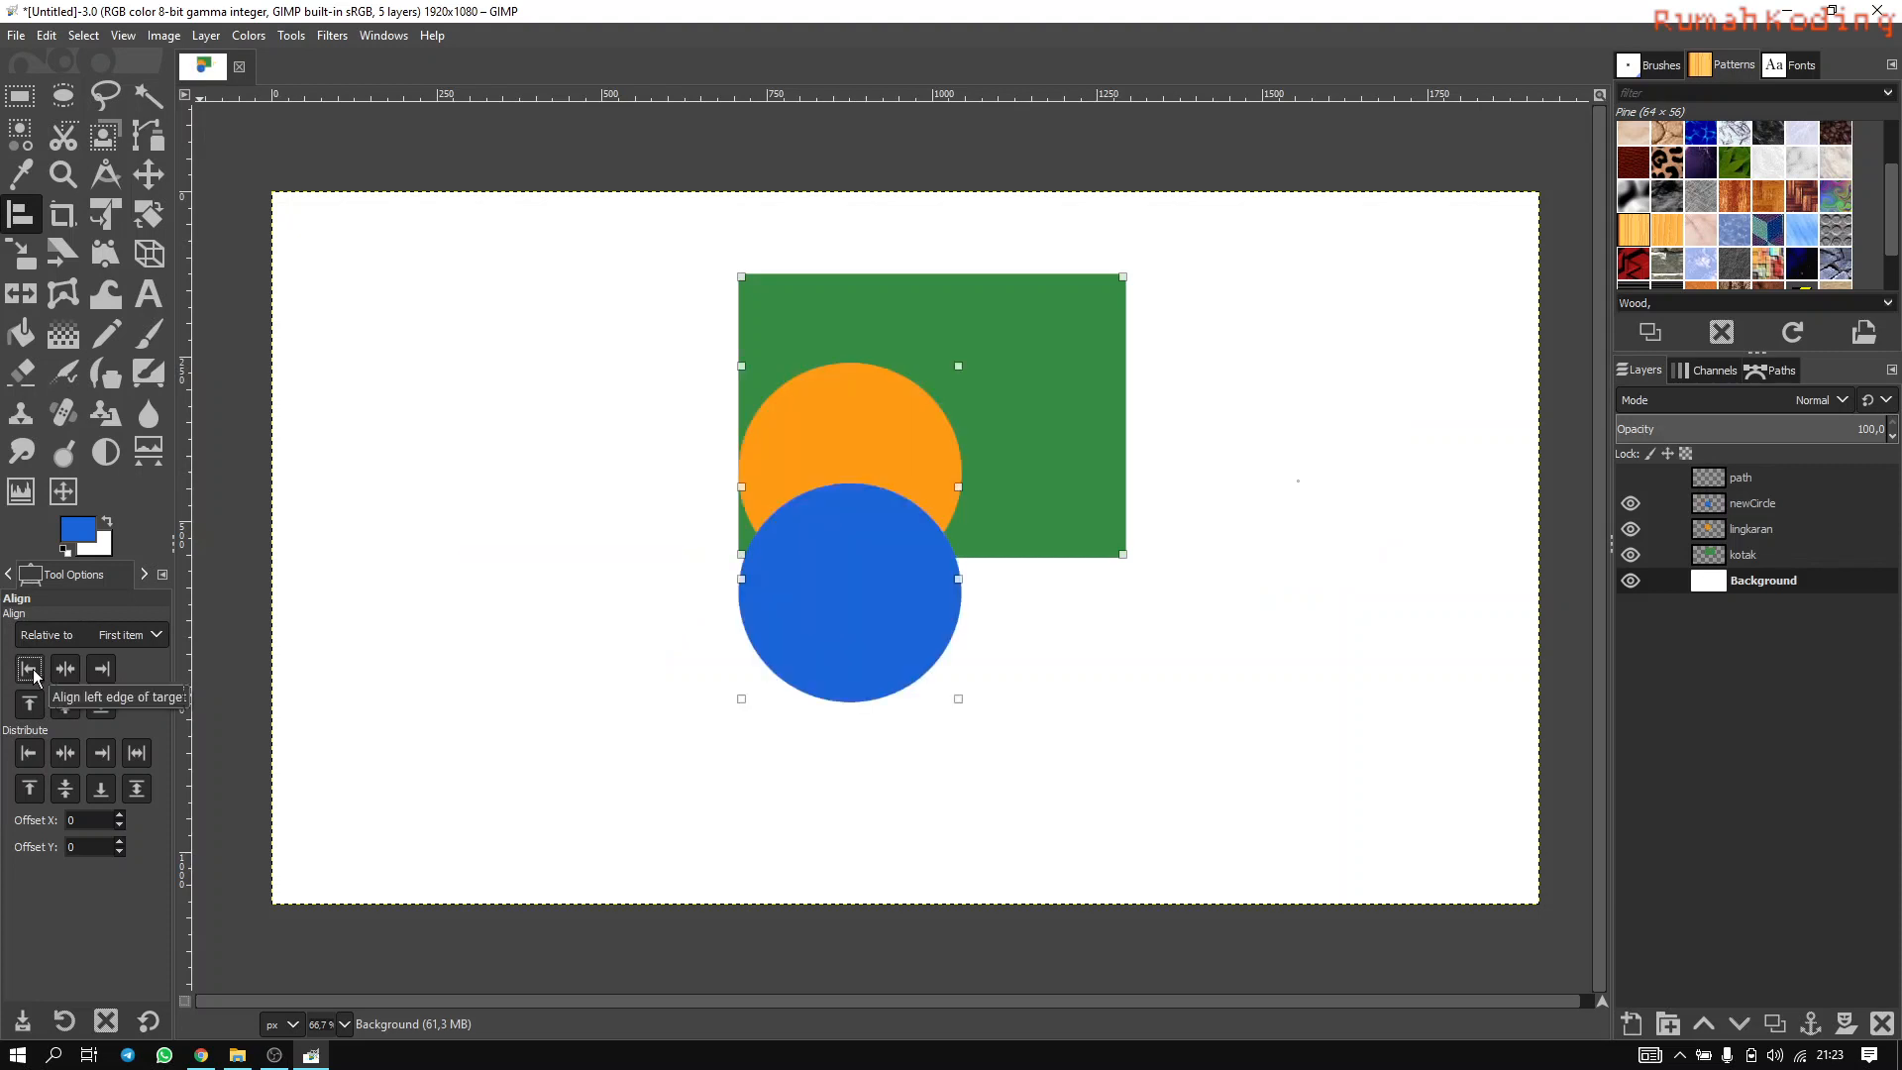
{"action": "left_click", "coordinate": [102, 670]}
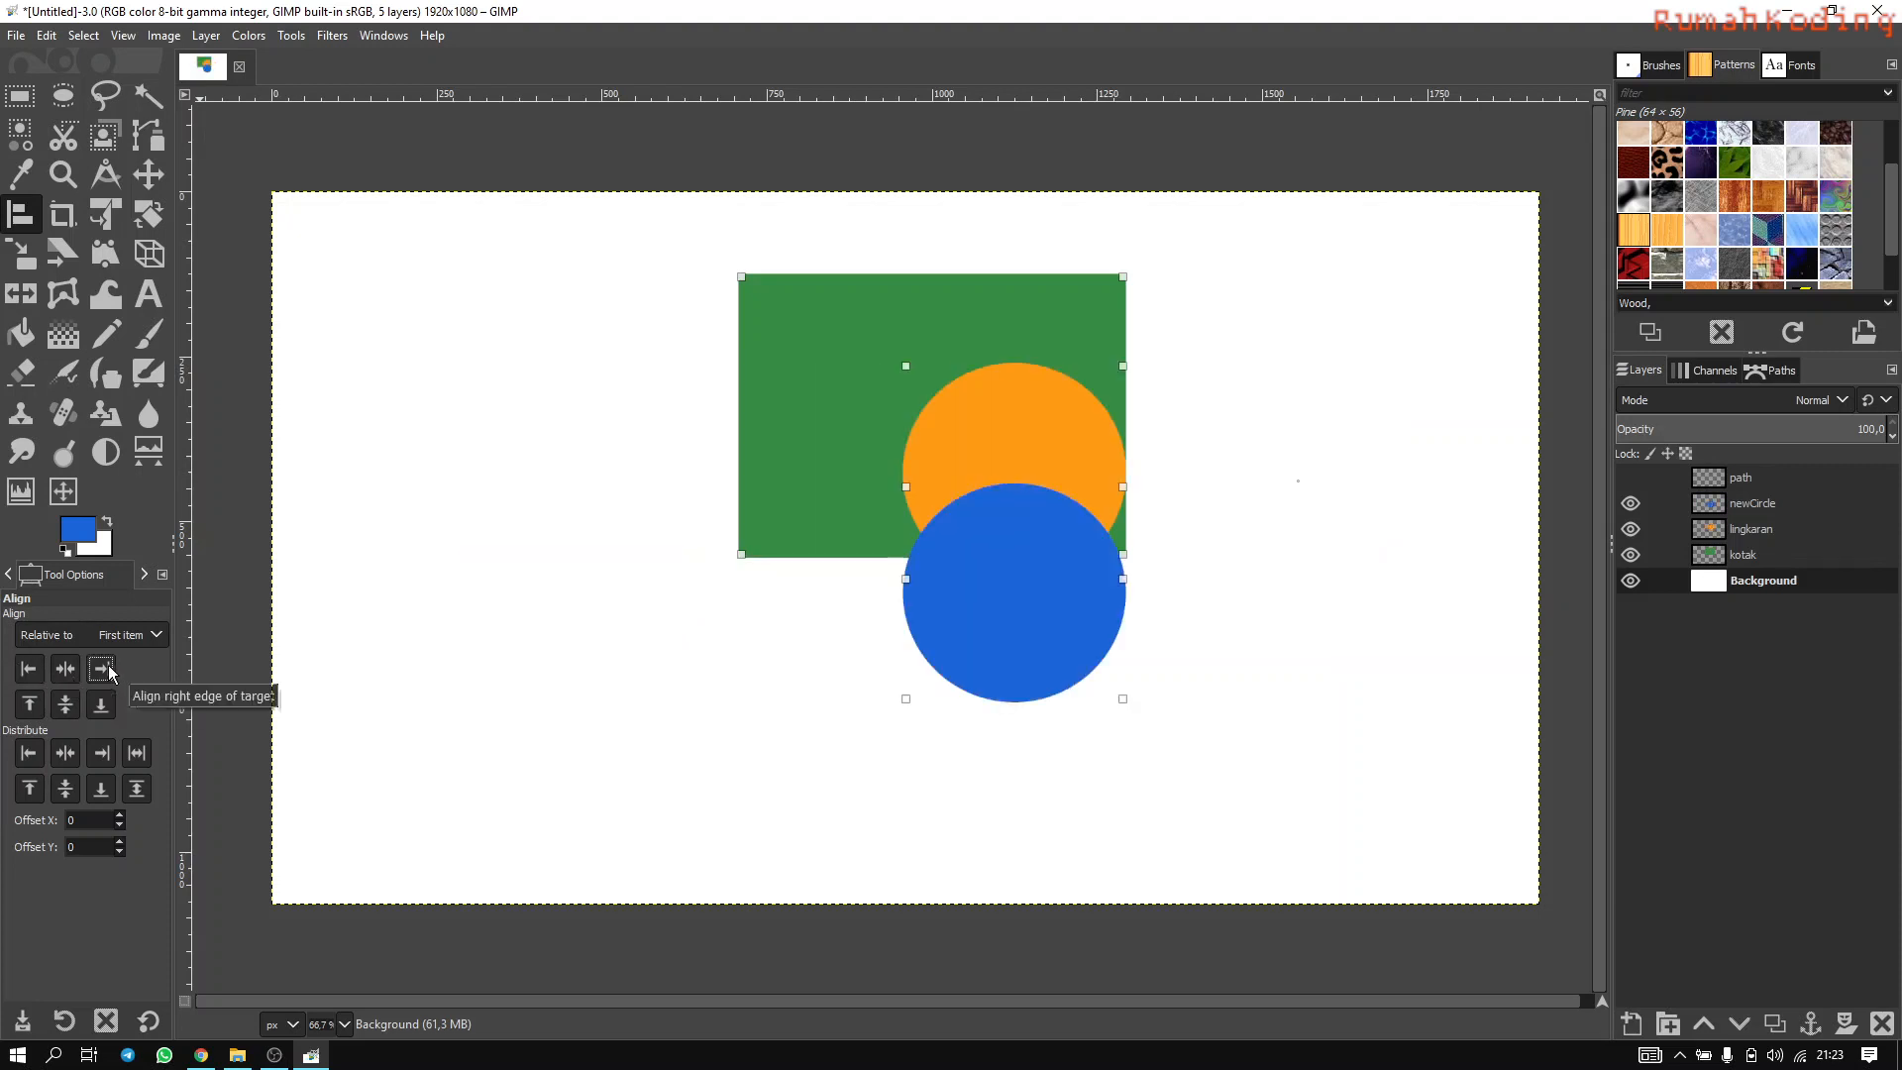
{"action": "left_click", "coordinate": [72, 664]}
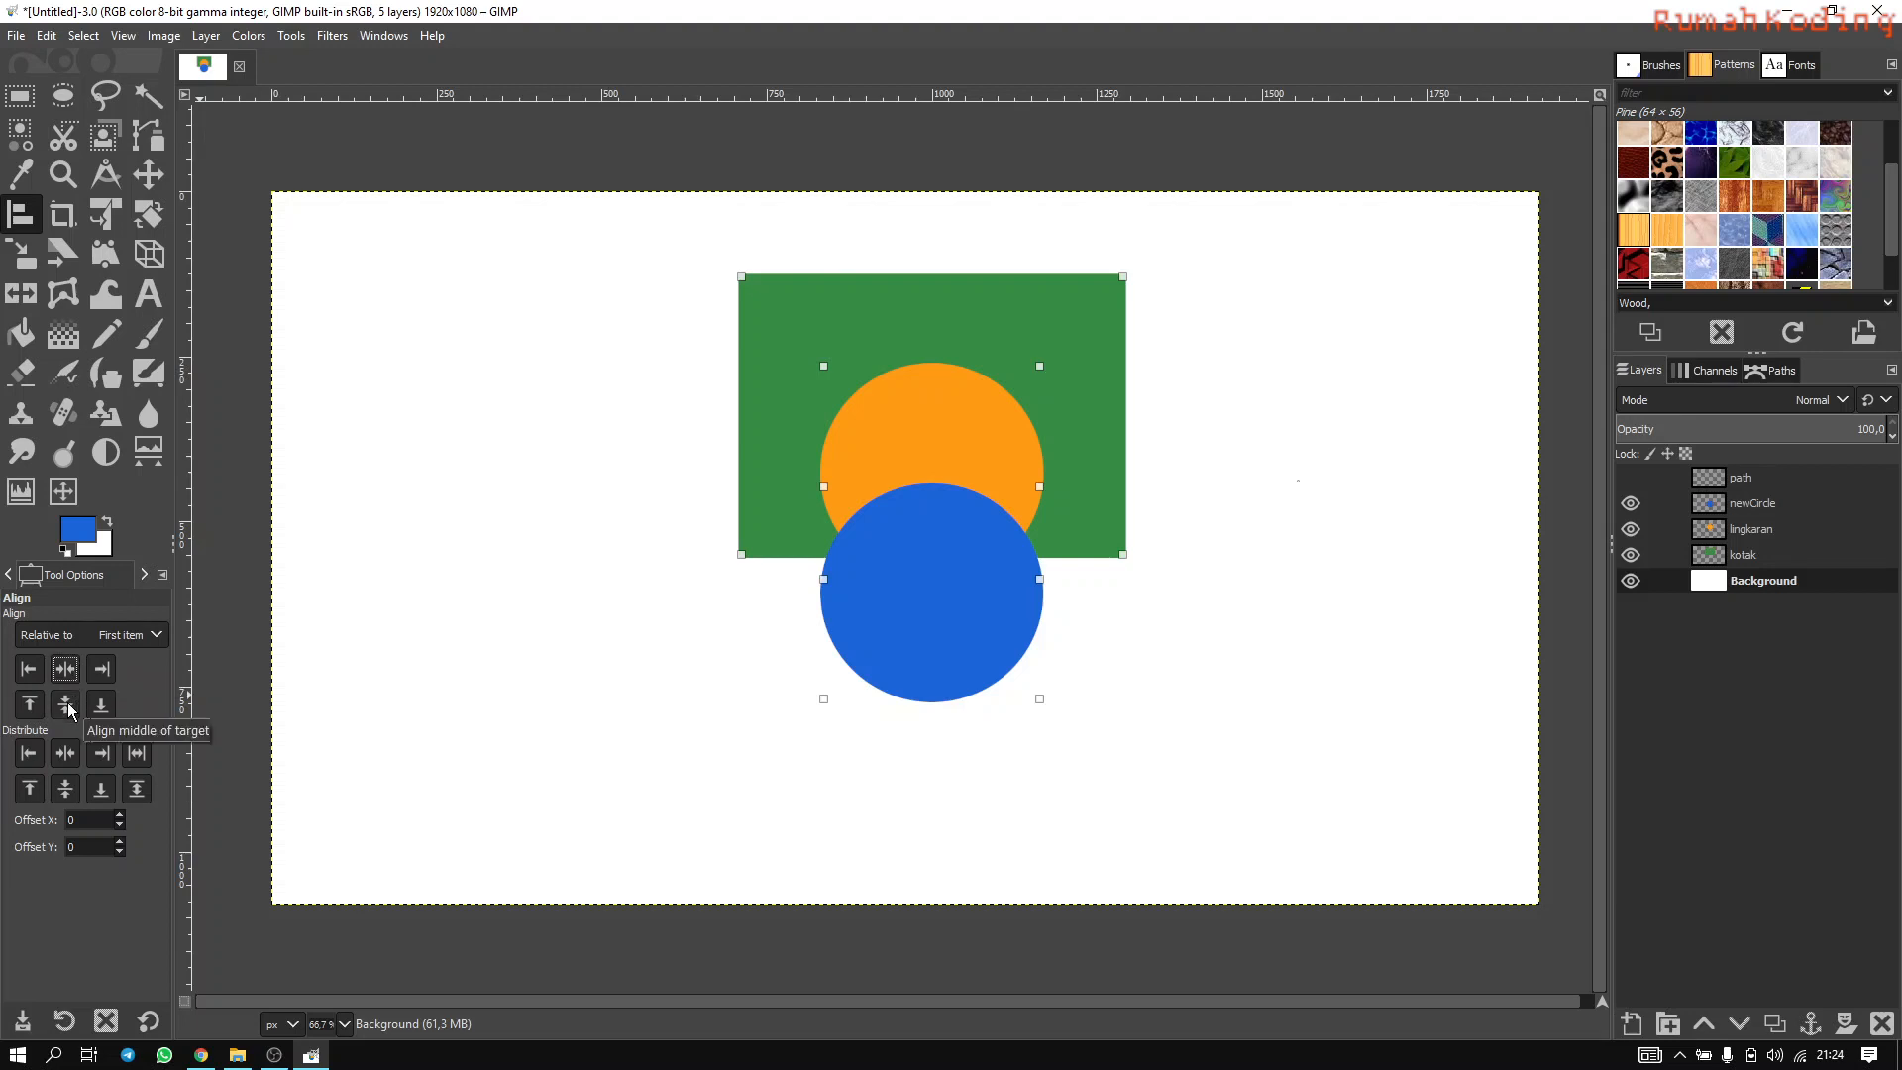
{"action": "left_click", "coordinate": [67, 703]}
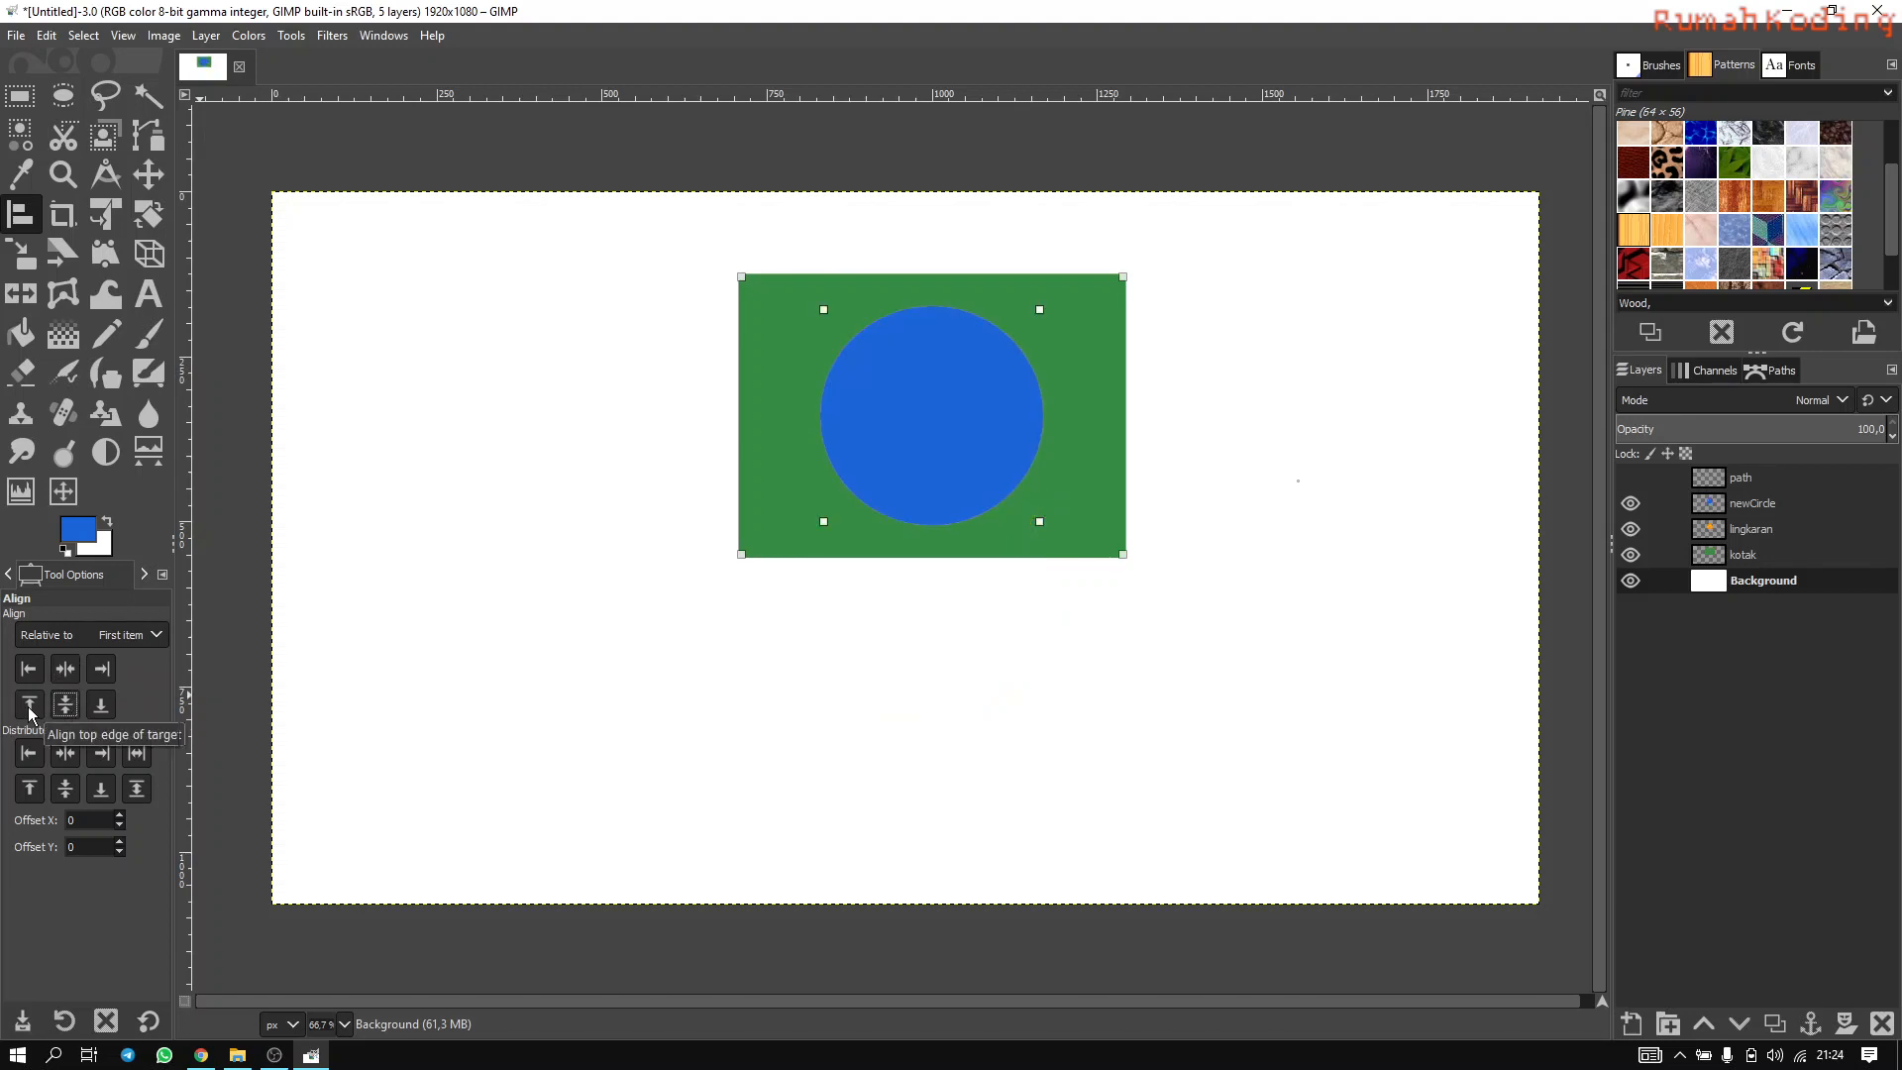
{"action": "left_click", "coordinate": [29, 705]}
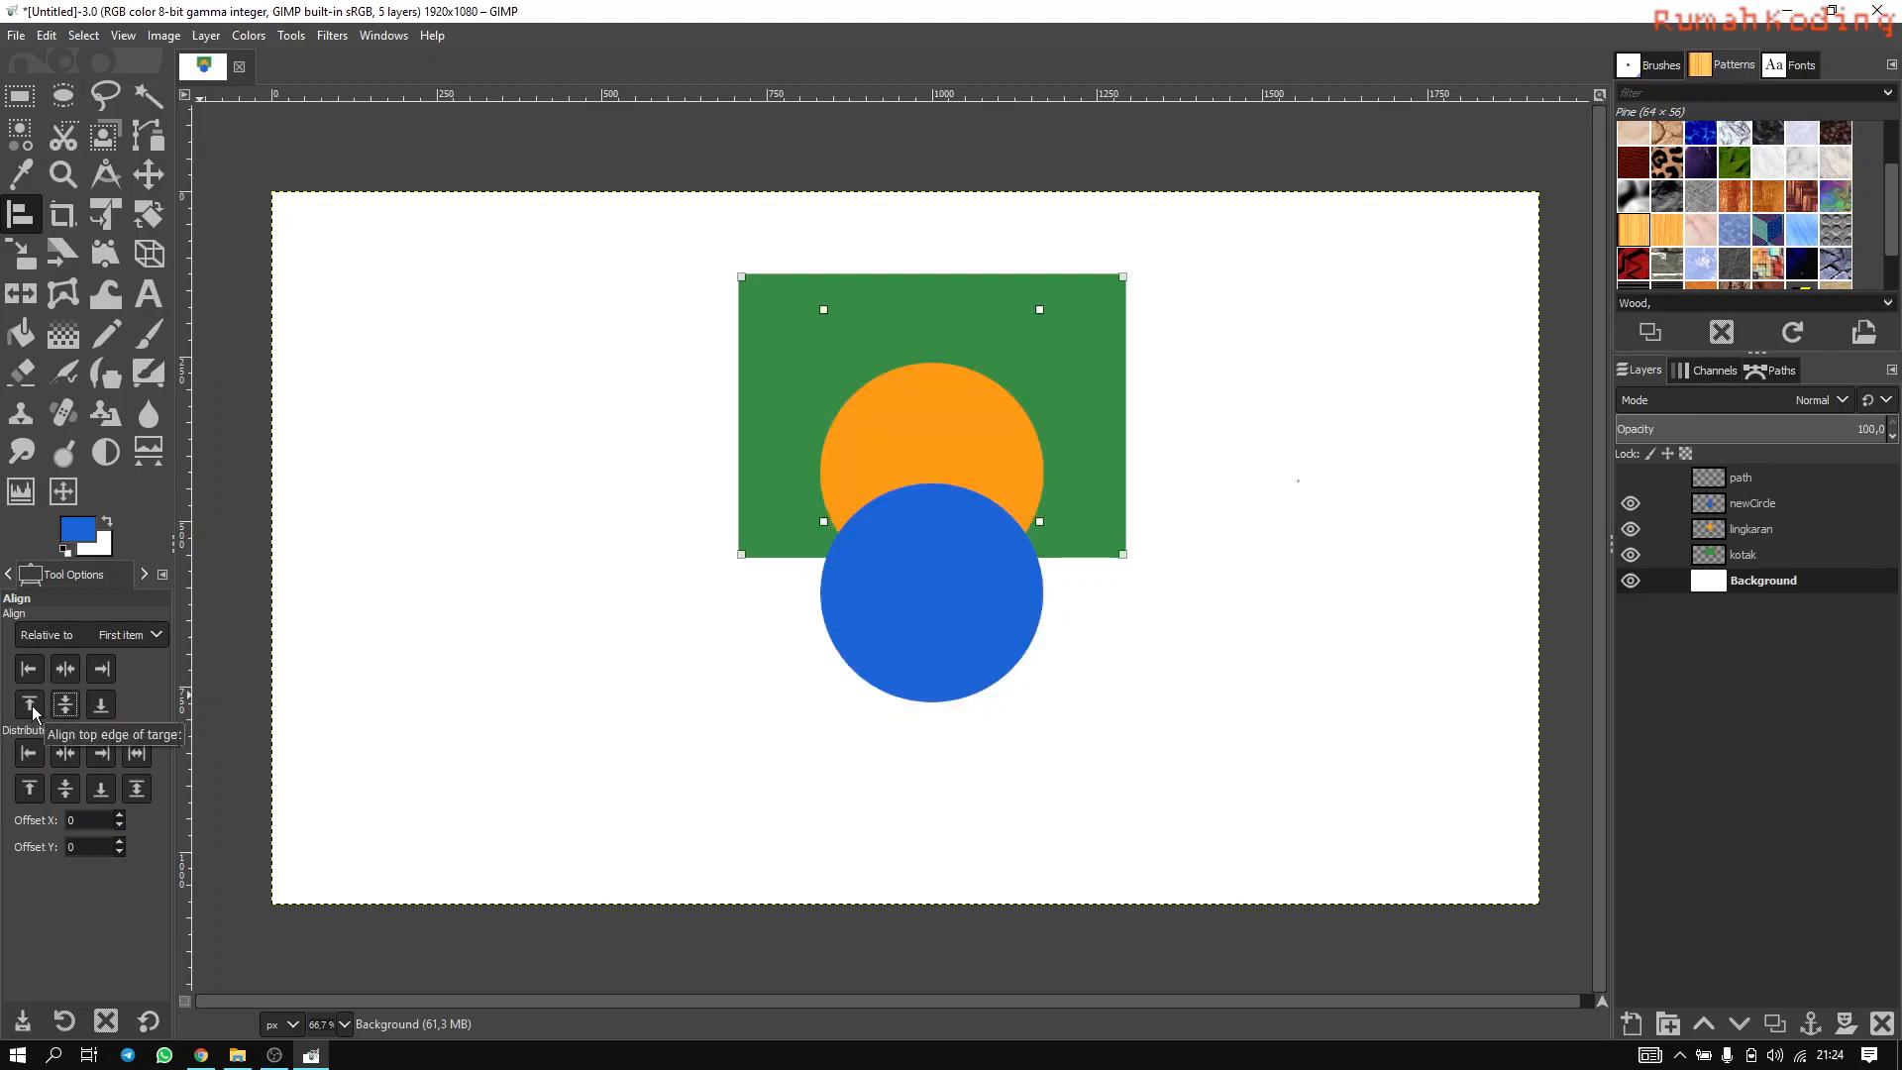
{"action": "left_click", "coordinate": [31, 706]}
{"action": "left_click", "coordinate": [113, 705]}
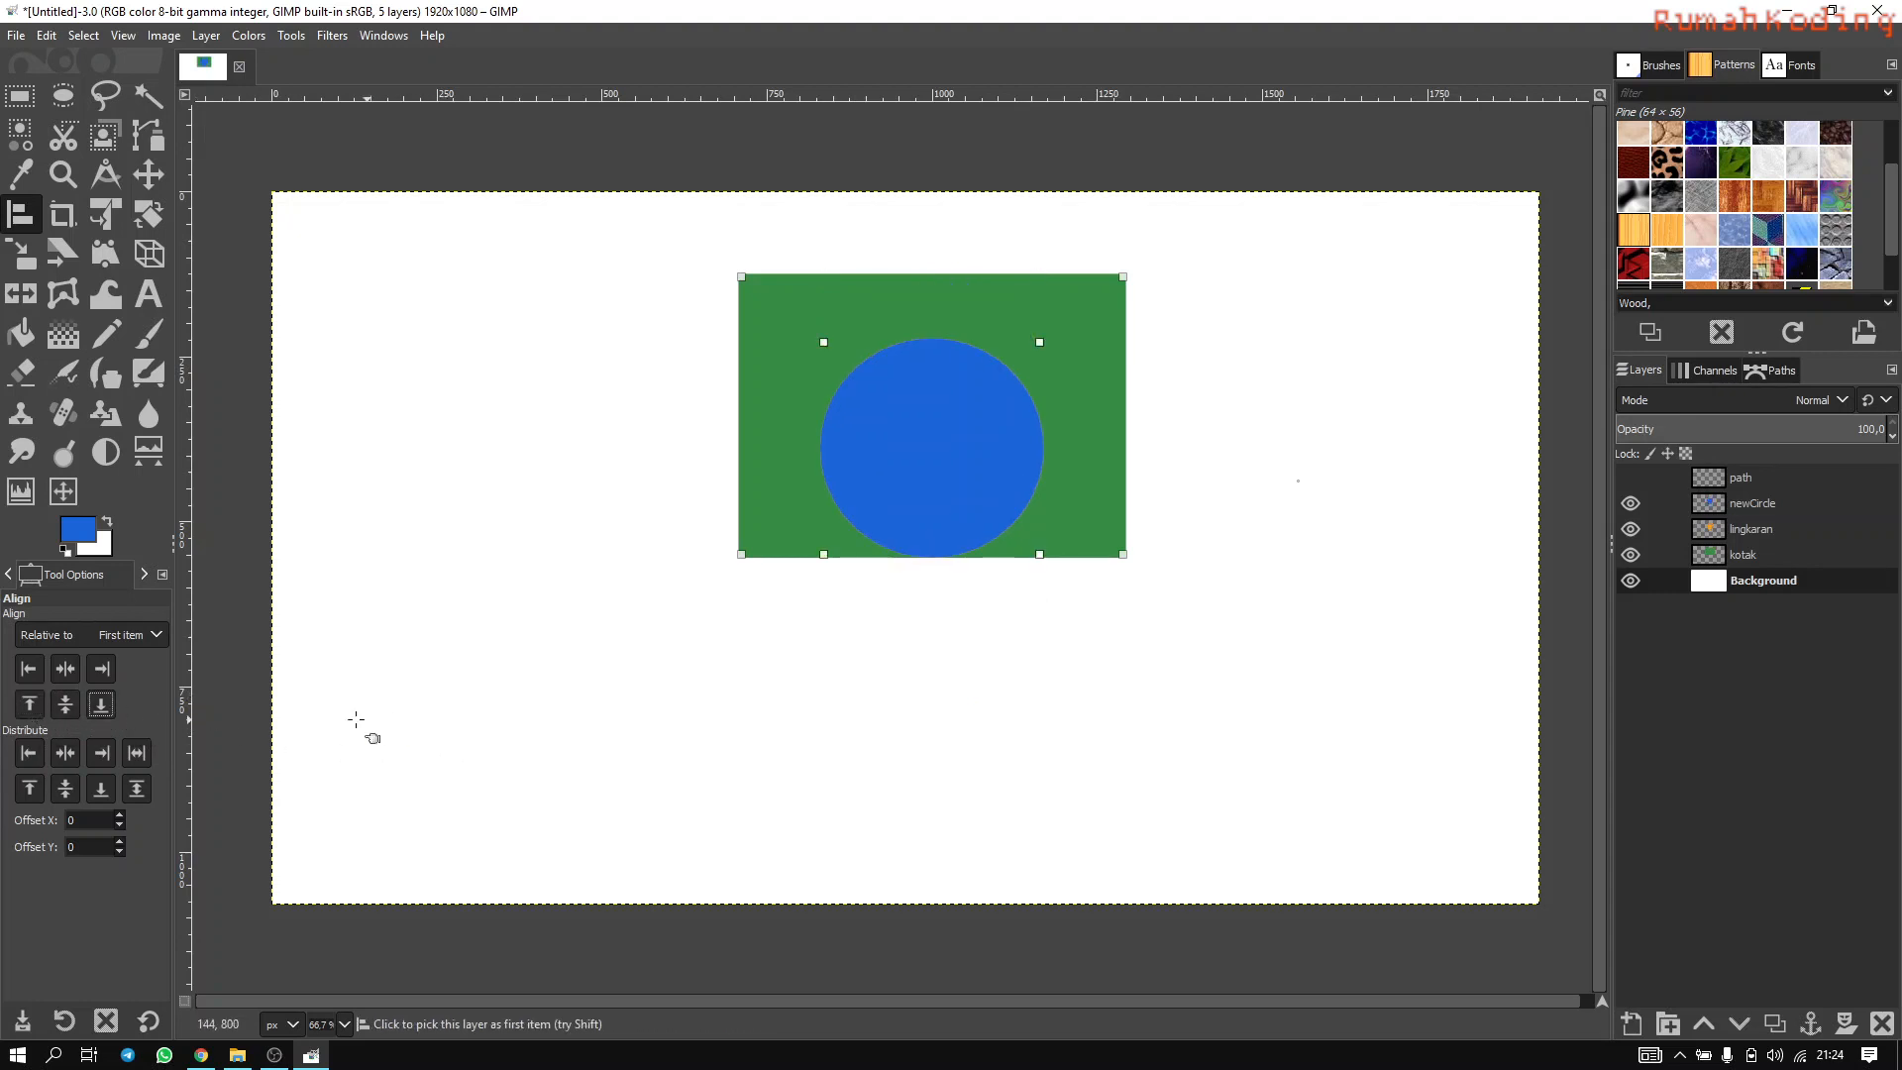
{"action": "left_click", "coordinate": [29, 669]}
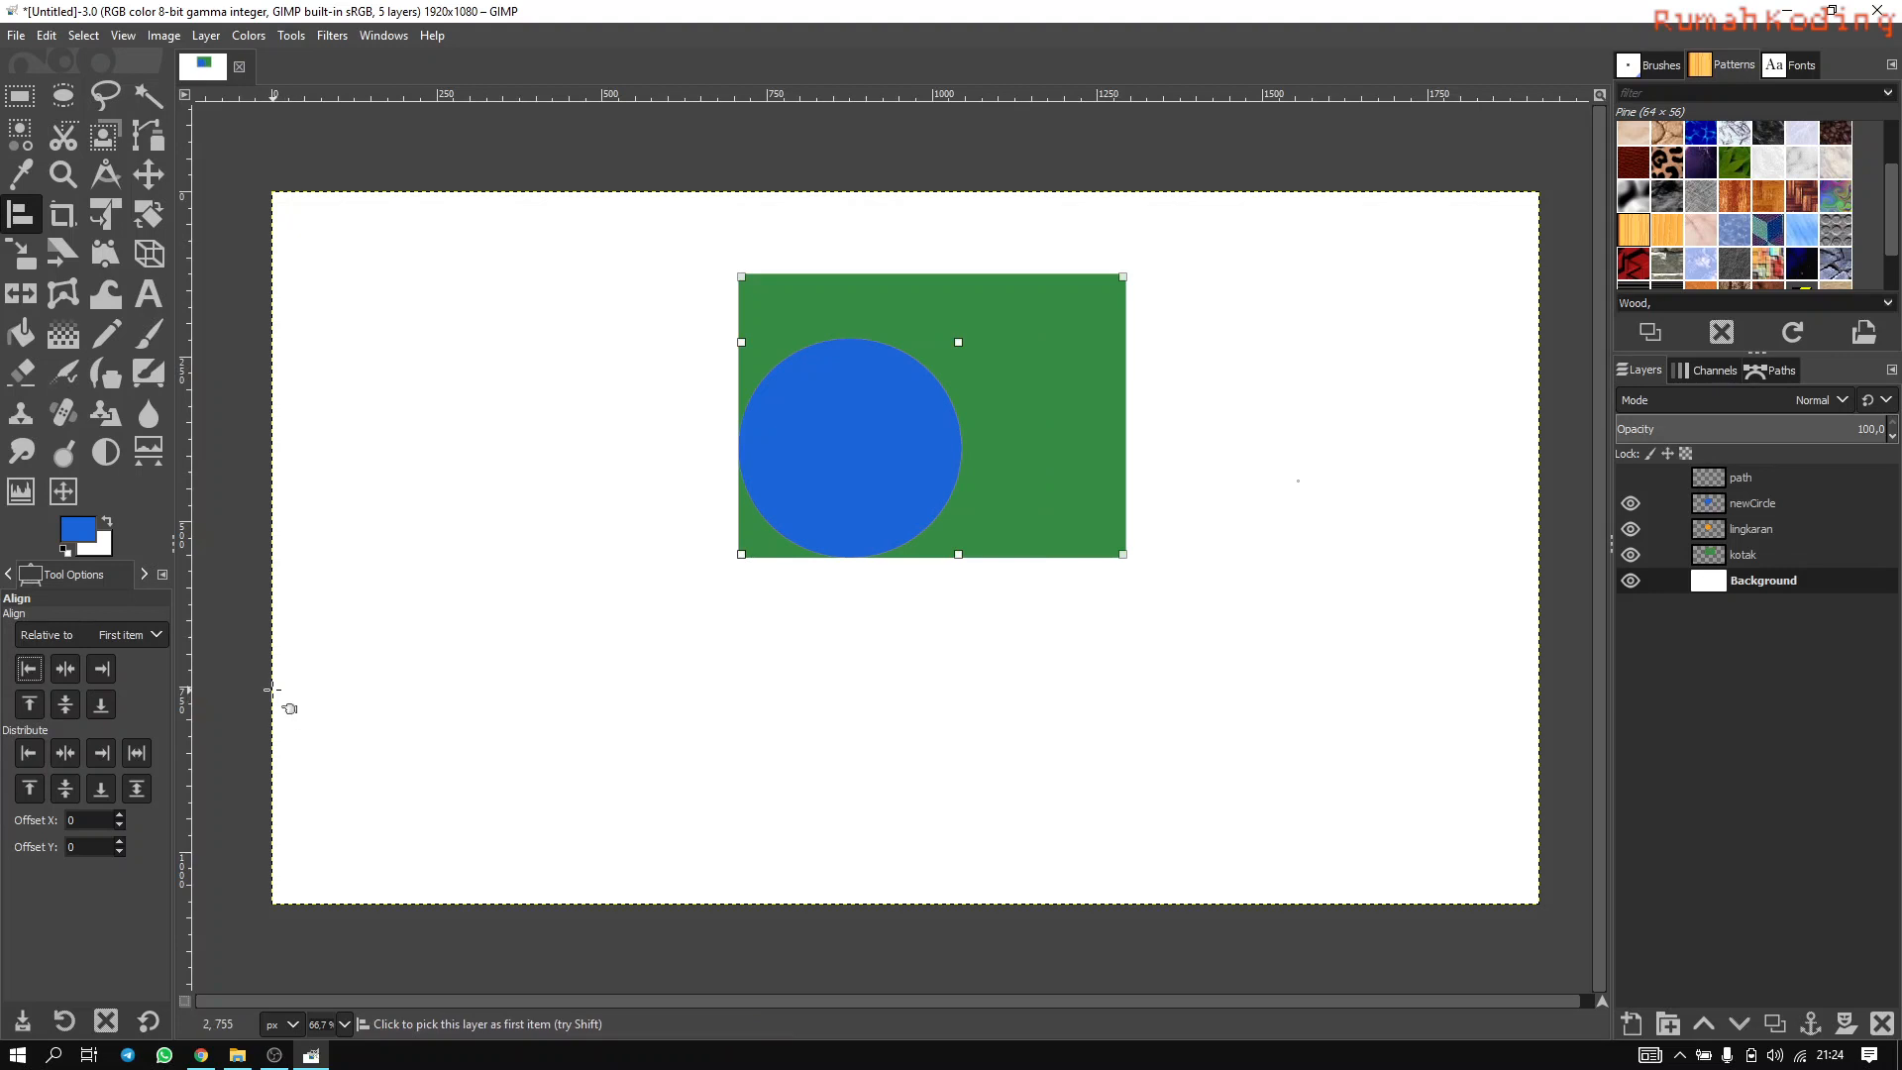
Undo all the alignments of the circles to the green rectangle.
{"action": "key", "text": "ctrl+z"}
{"action": "key", "text": "ctrl+z"}
{"action": "key", "text": "ctrl+z"}
{"action": "key", "text": "ctrl+z"}
{"action": "key", "text": "ctrl+z"}
{"action": "key", "text": "ctrl+z"}
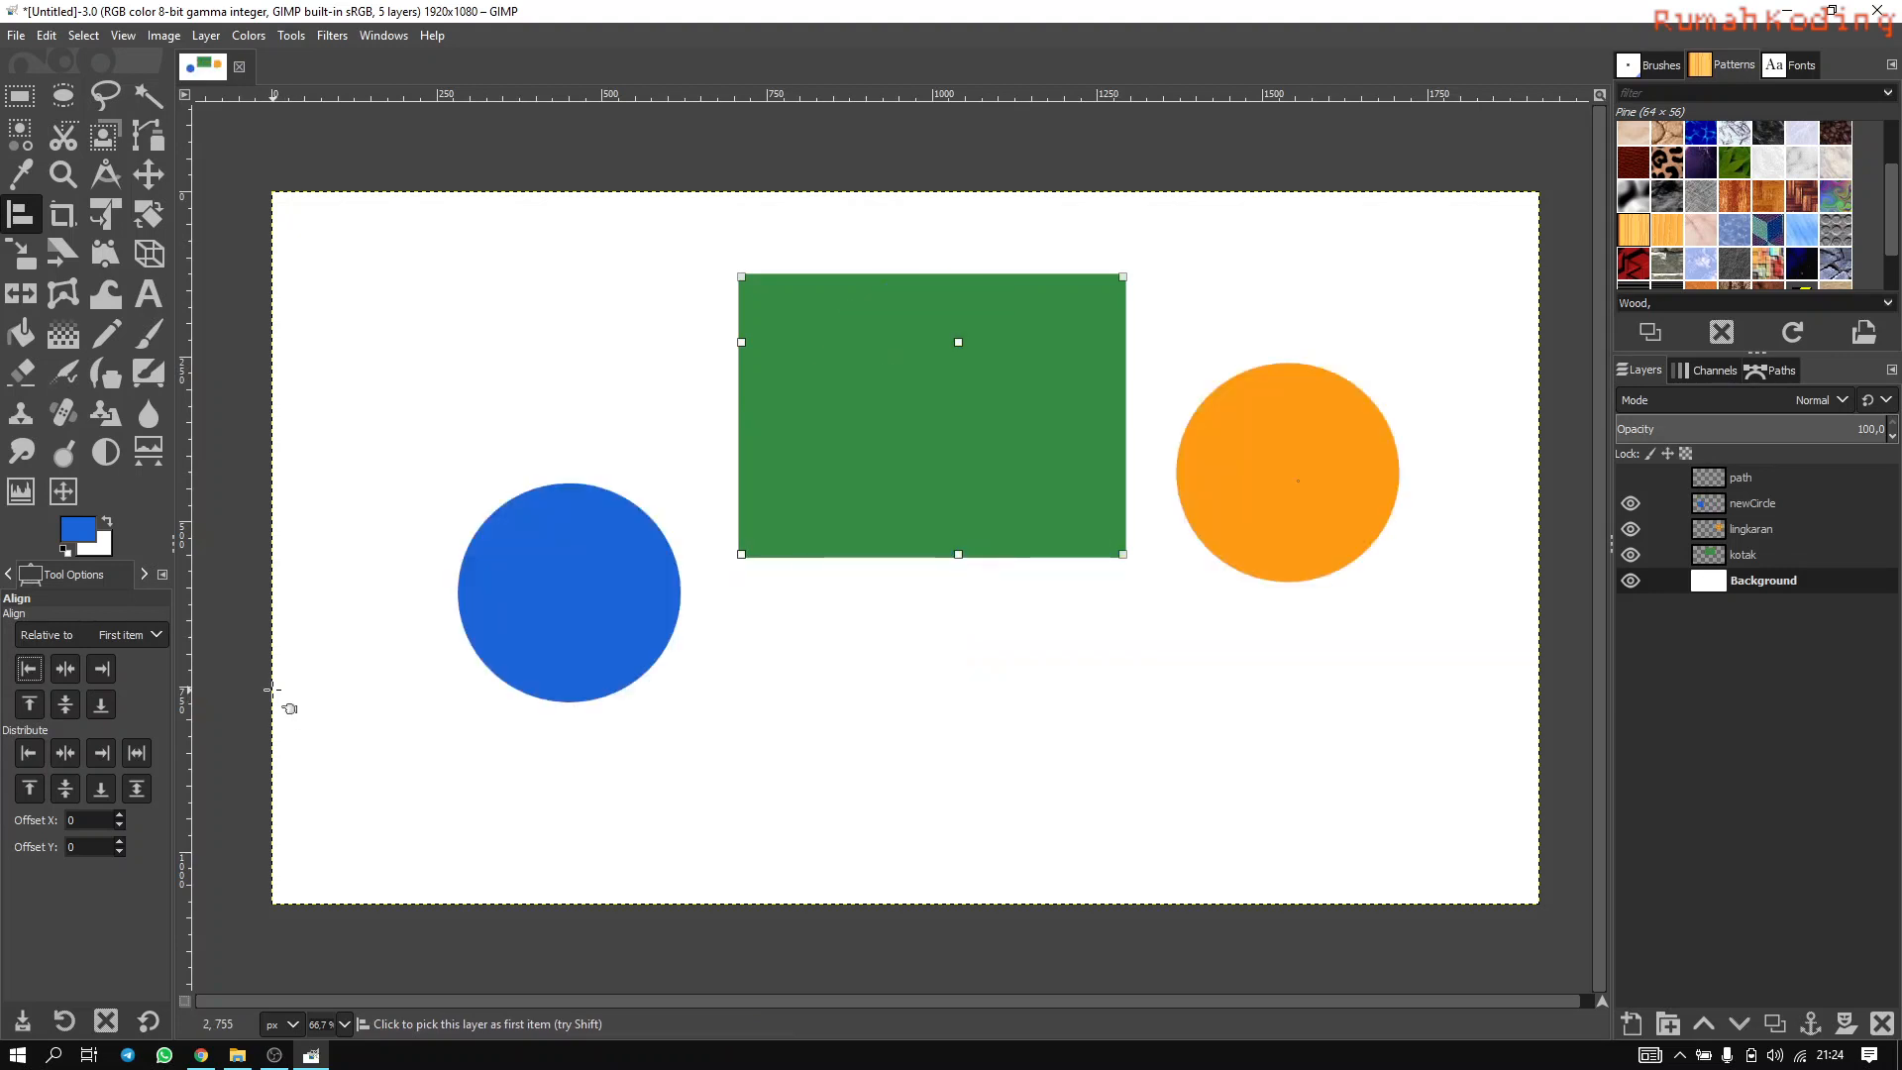
Set the alignment reference to Image.
{"action": "left_click", "coordinate": [153, 636]}
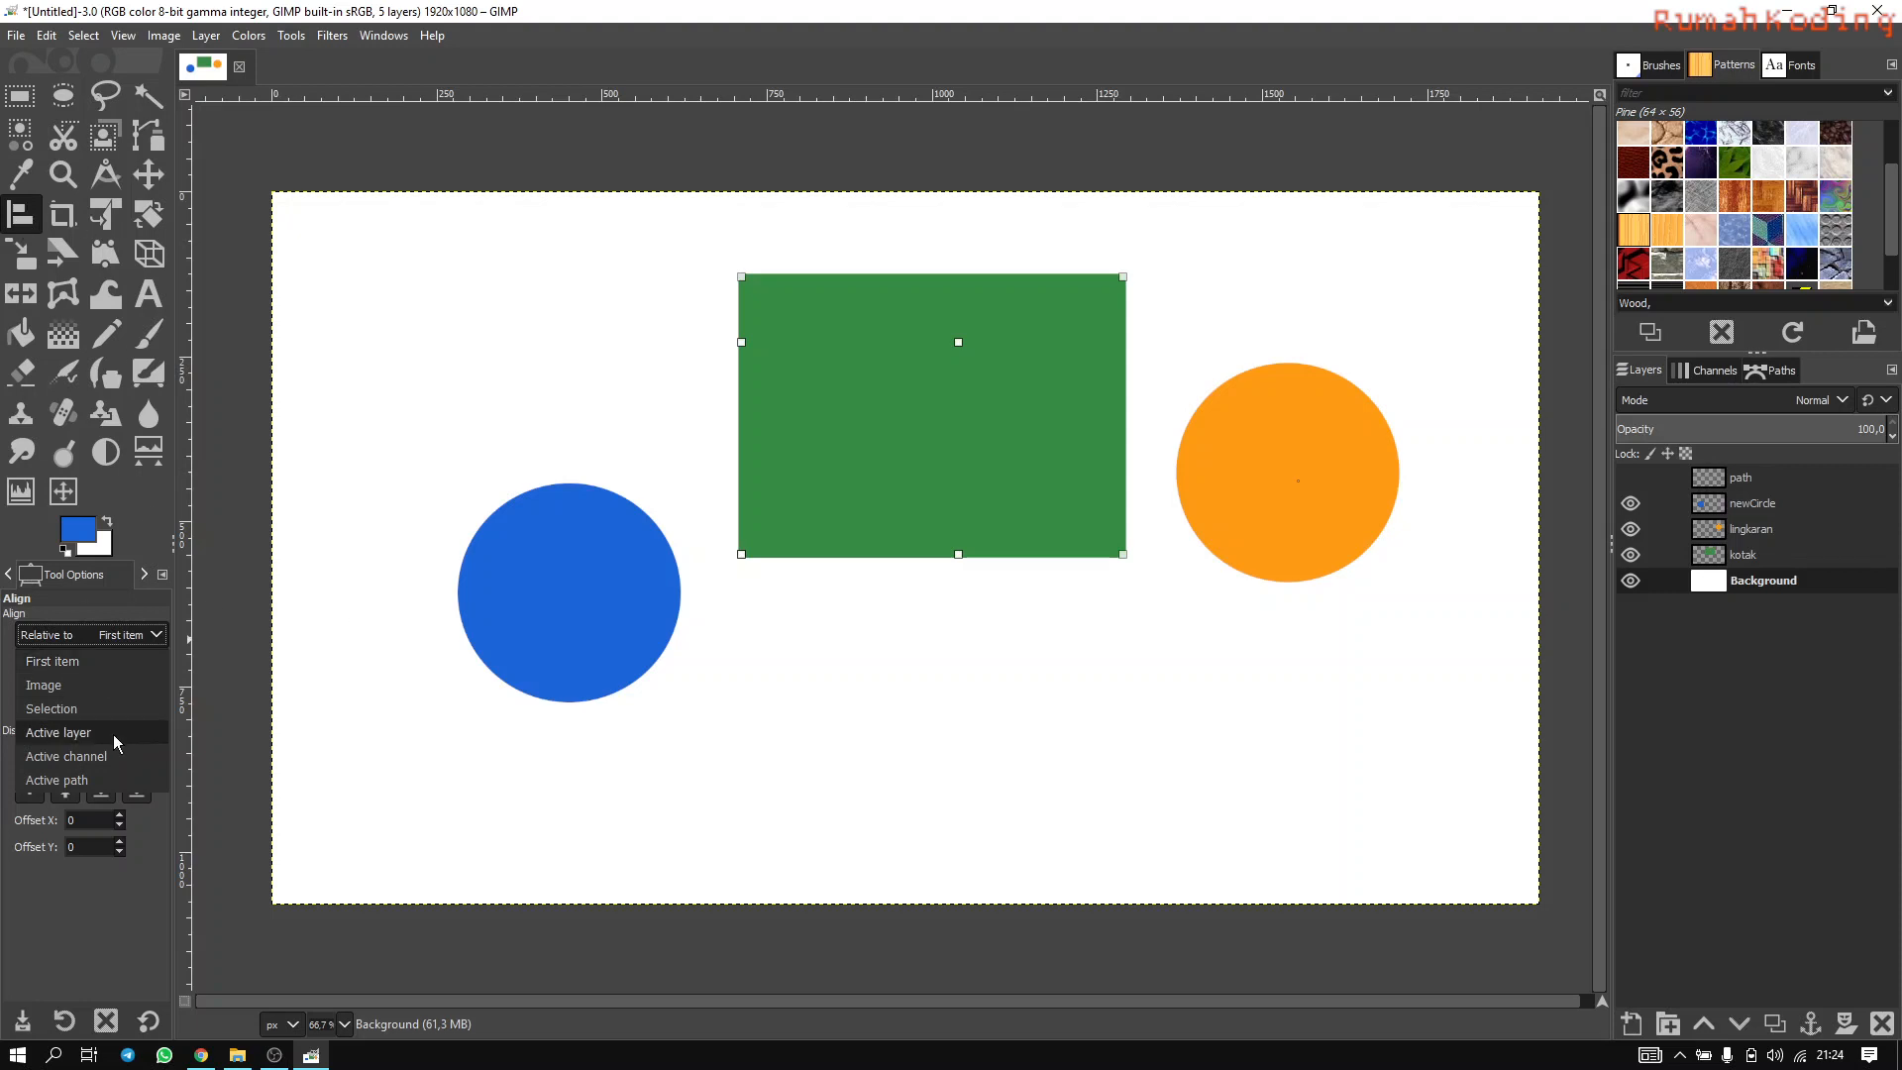
{"action": "left_click", "coordinate": [45, 685]}
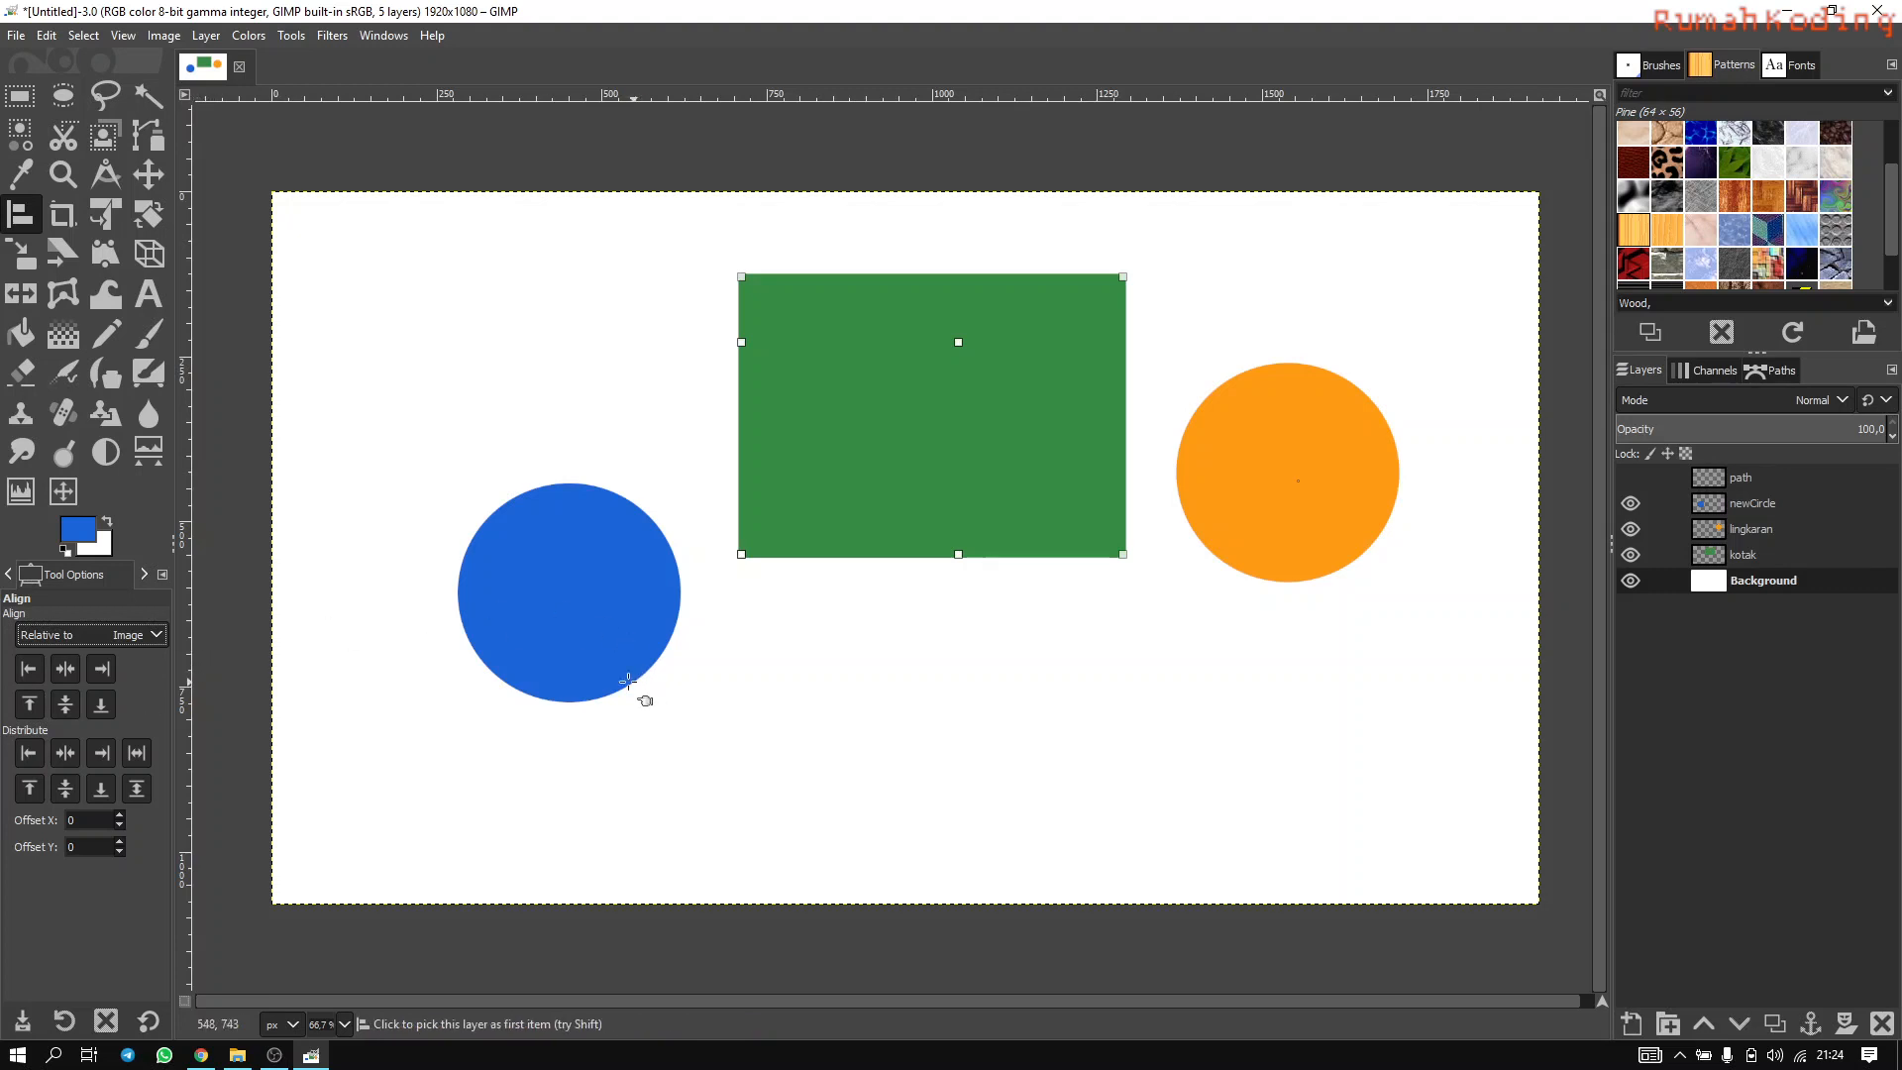
{"action": "left_click", "coordinate": [496, 369]}
{"action": "left_click", "coordinate": [495, 368]}
{"action": "left_click", "coordinate": [142, 642]}
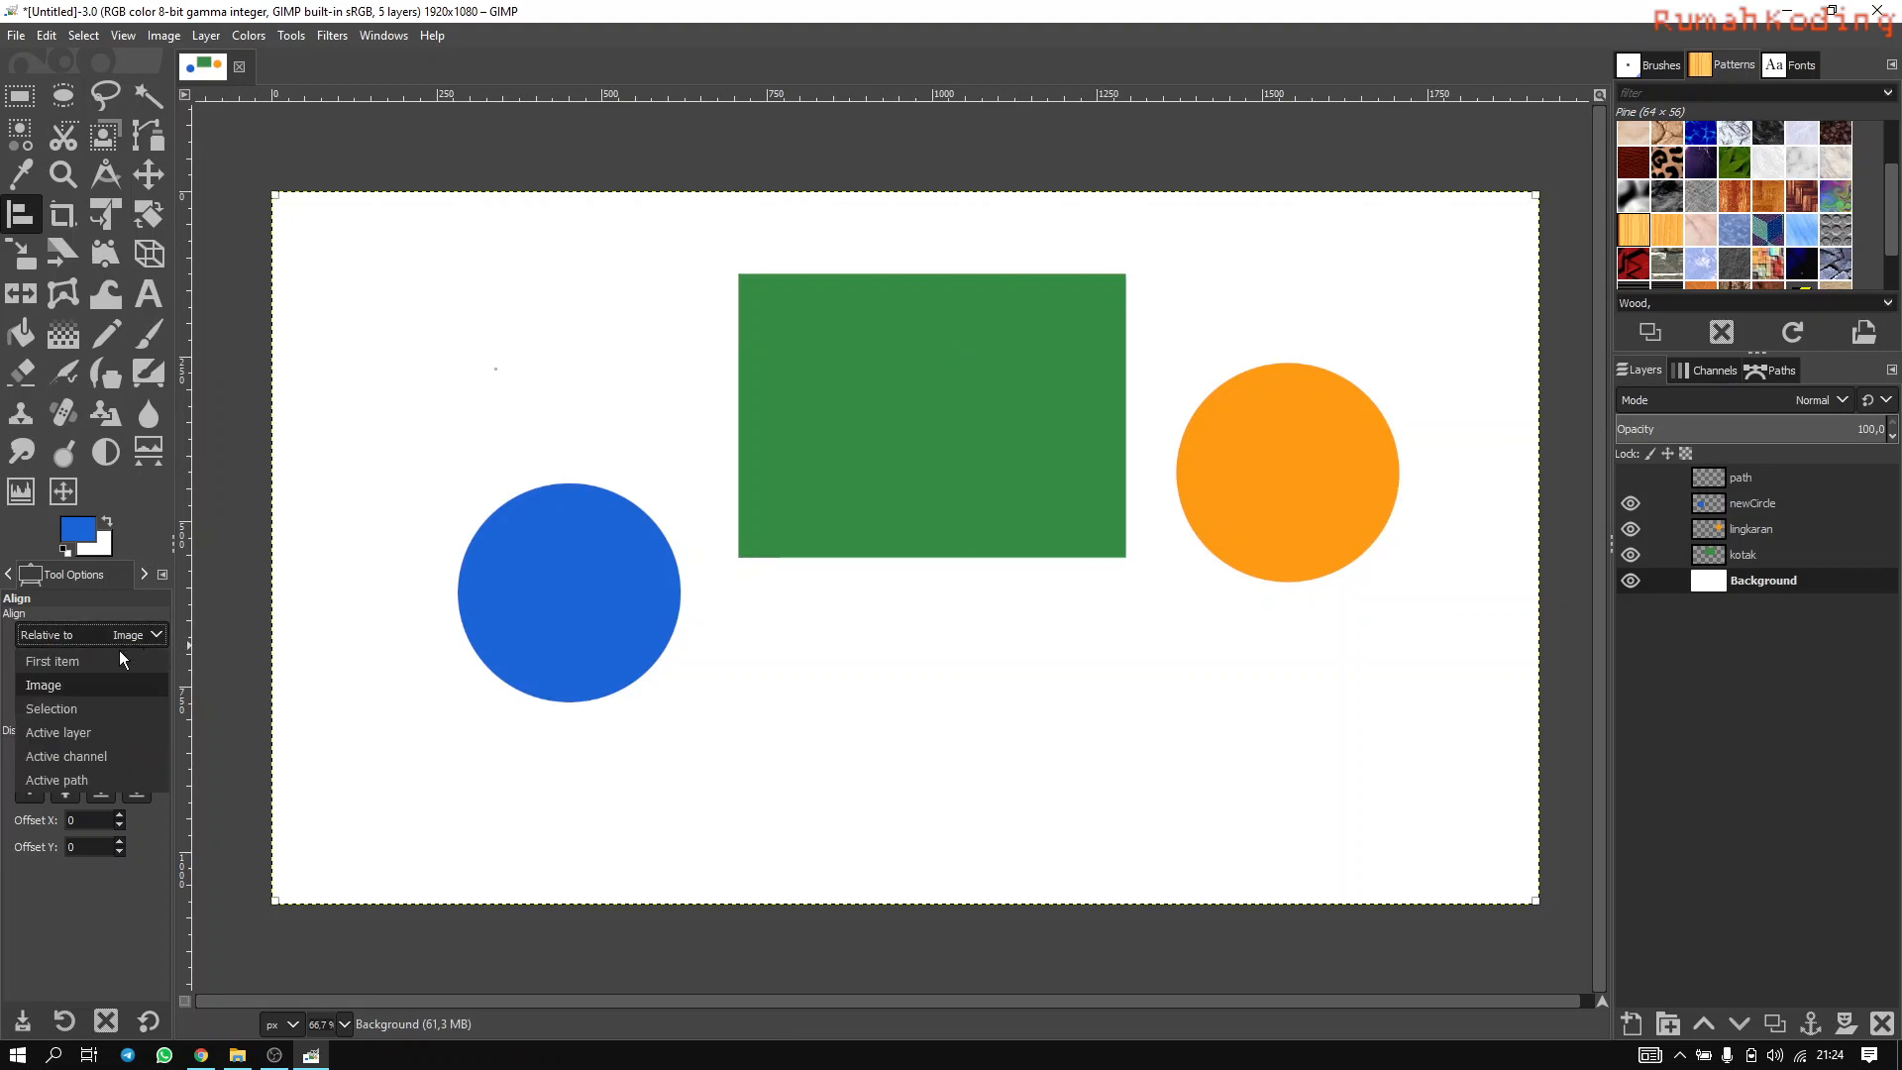
{"action": "left_click", "coordinate": [86, 682]}
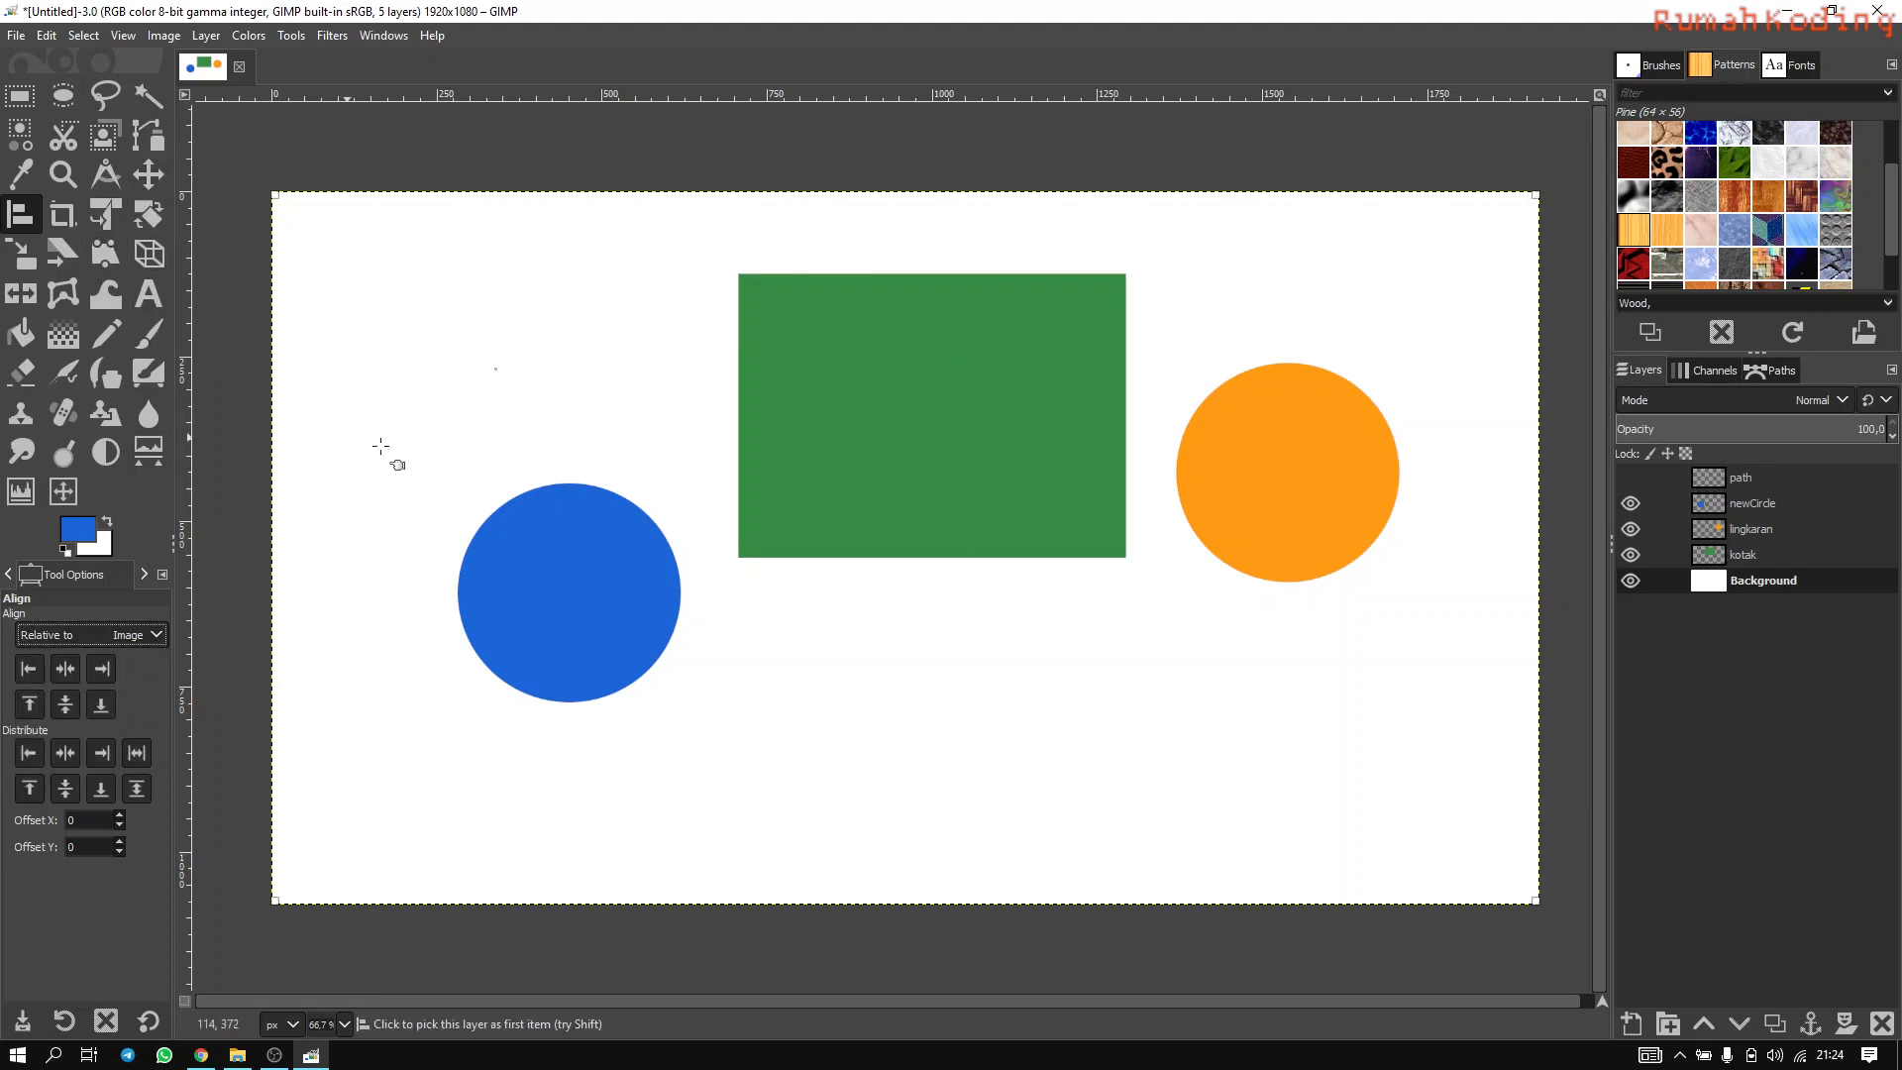
Select the rectangle and both circles, and try aligning them to the image's left, right, horizontal centre, top and bottom.
{"action": "left_click", "coordinate": [909, 374]}
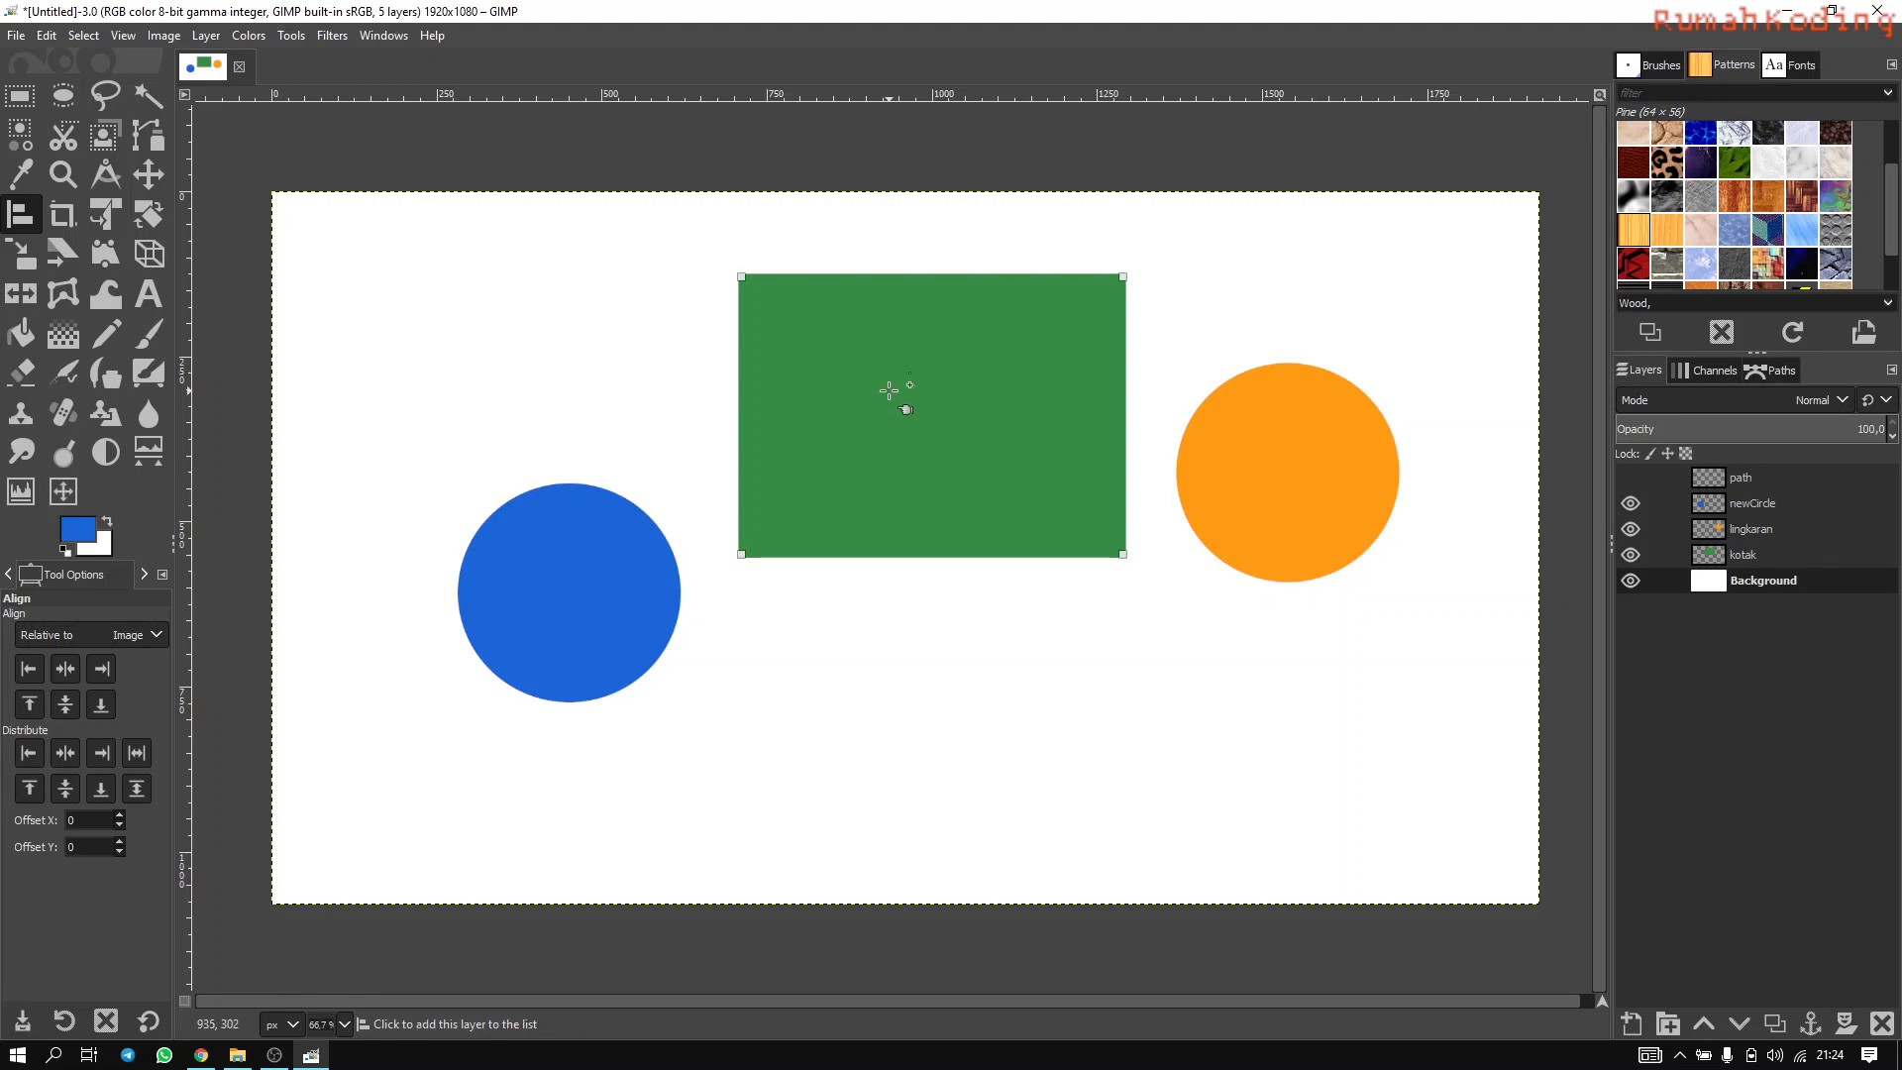
{"action": "left_click", "coordinate": [549, 614], "text": "shift"}
{"action": "left_click", "coordinate": [1305, 470], "text": "shift"}
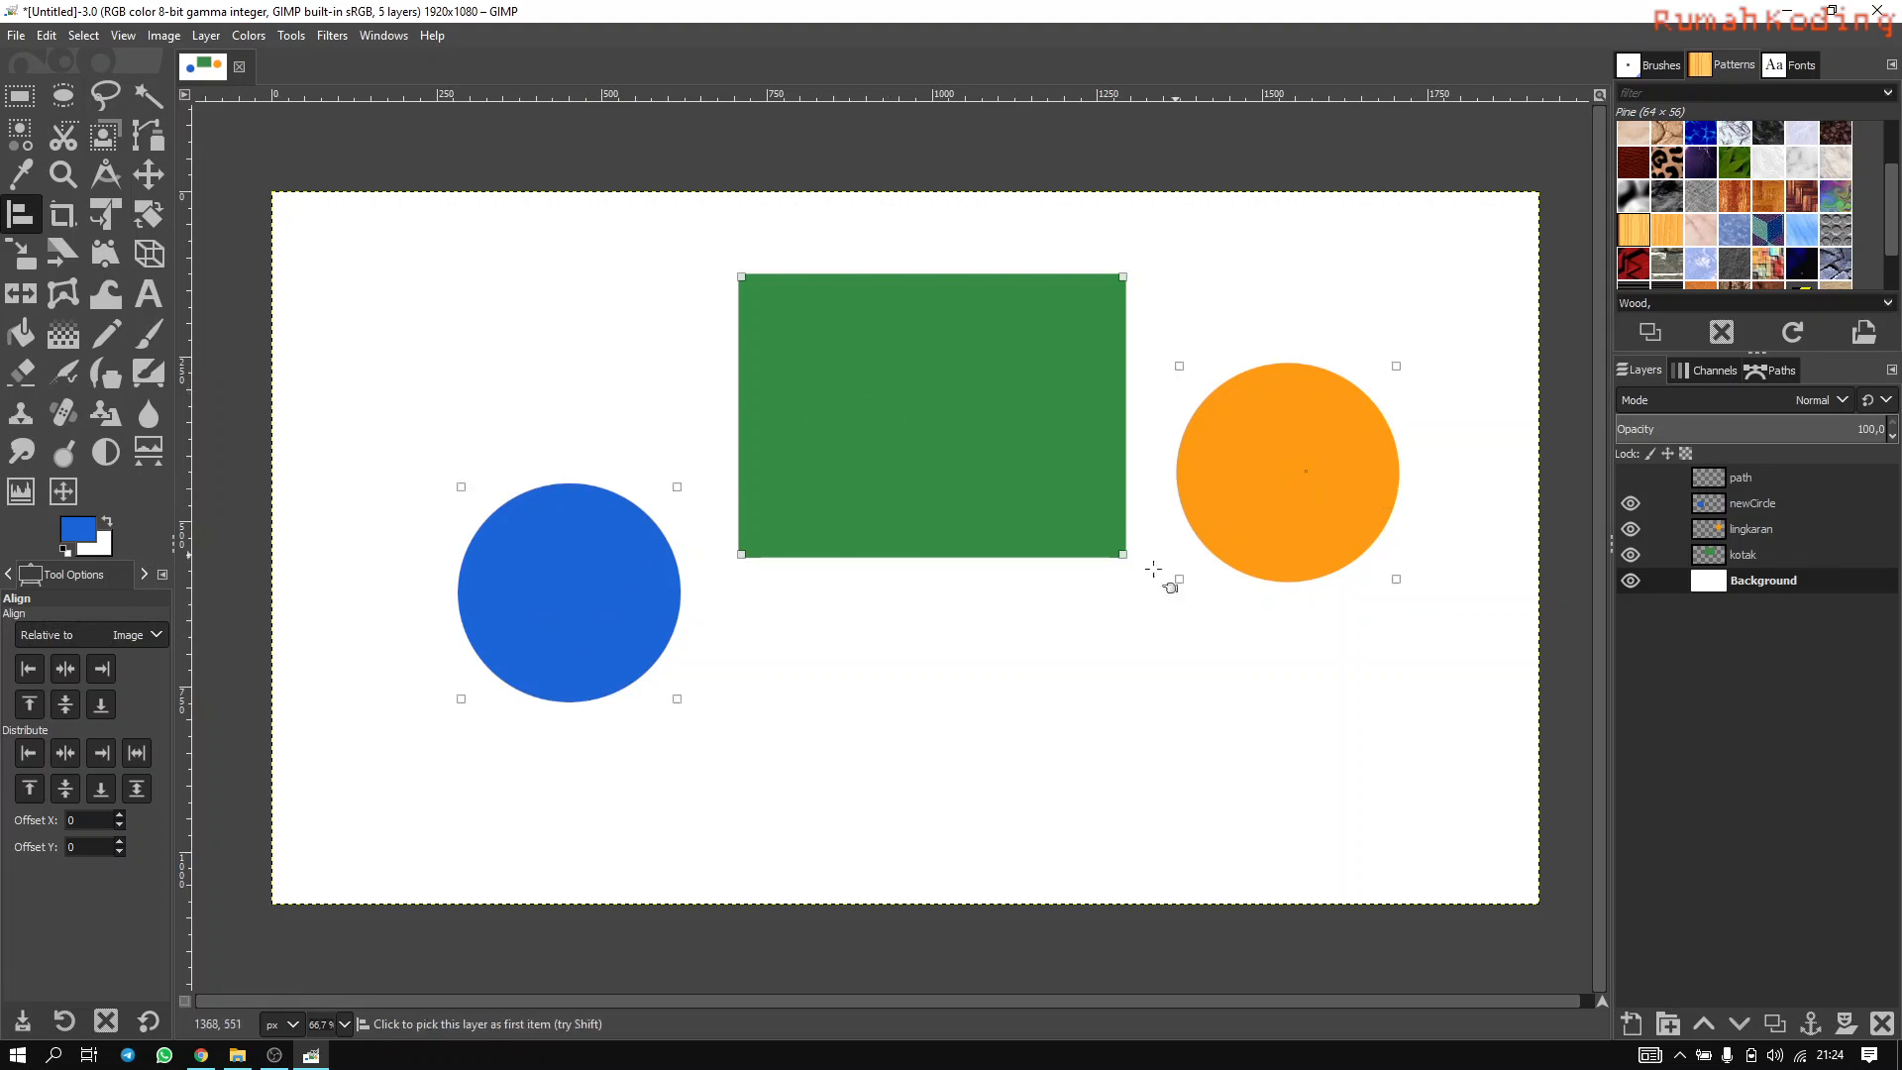
{"action": "left_click", "coordinate": [29, 669]}
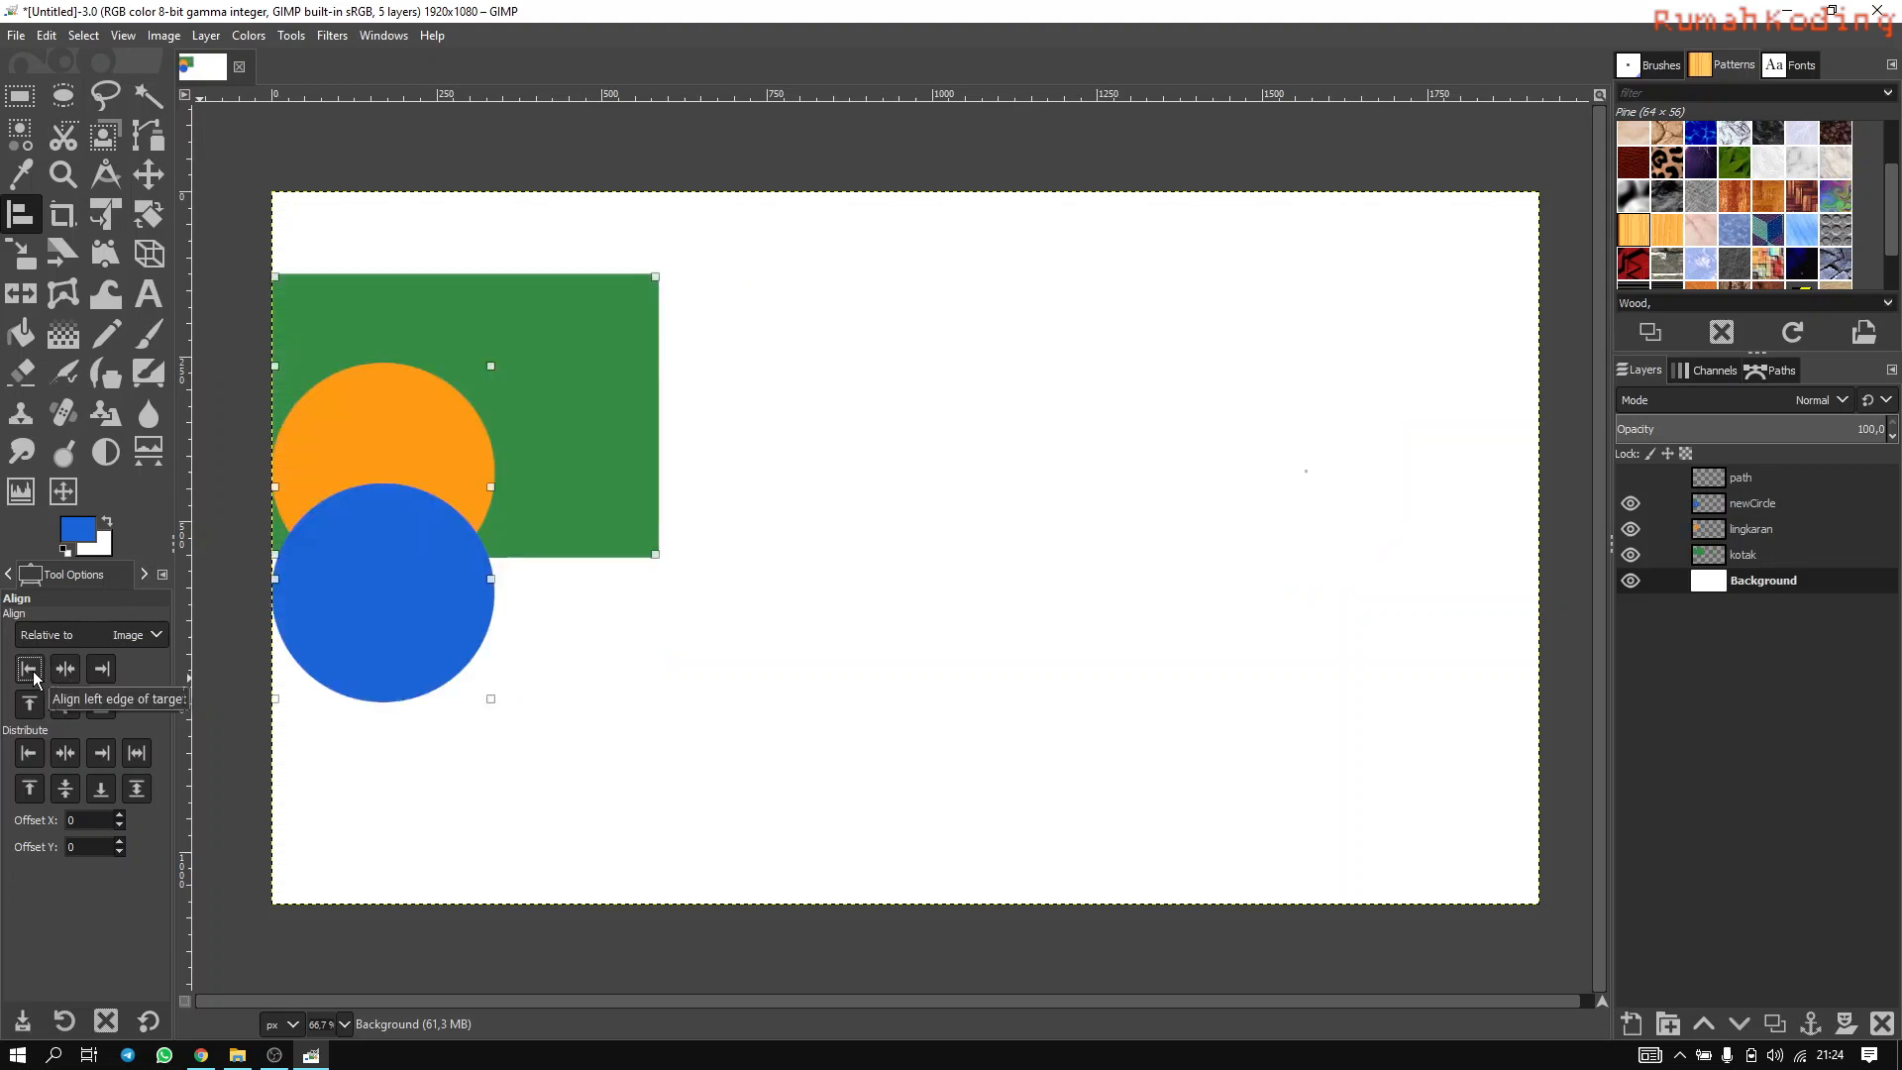
{"action": "left_click", "coordinate": [103, 676]}
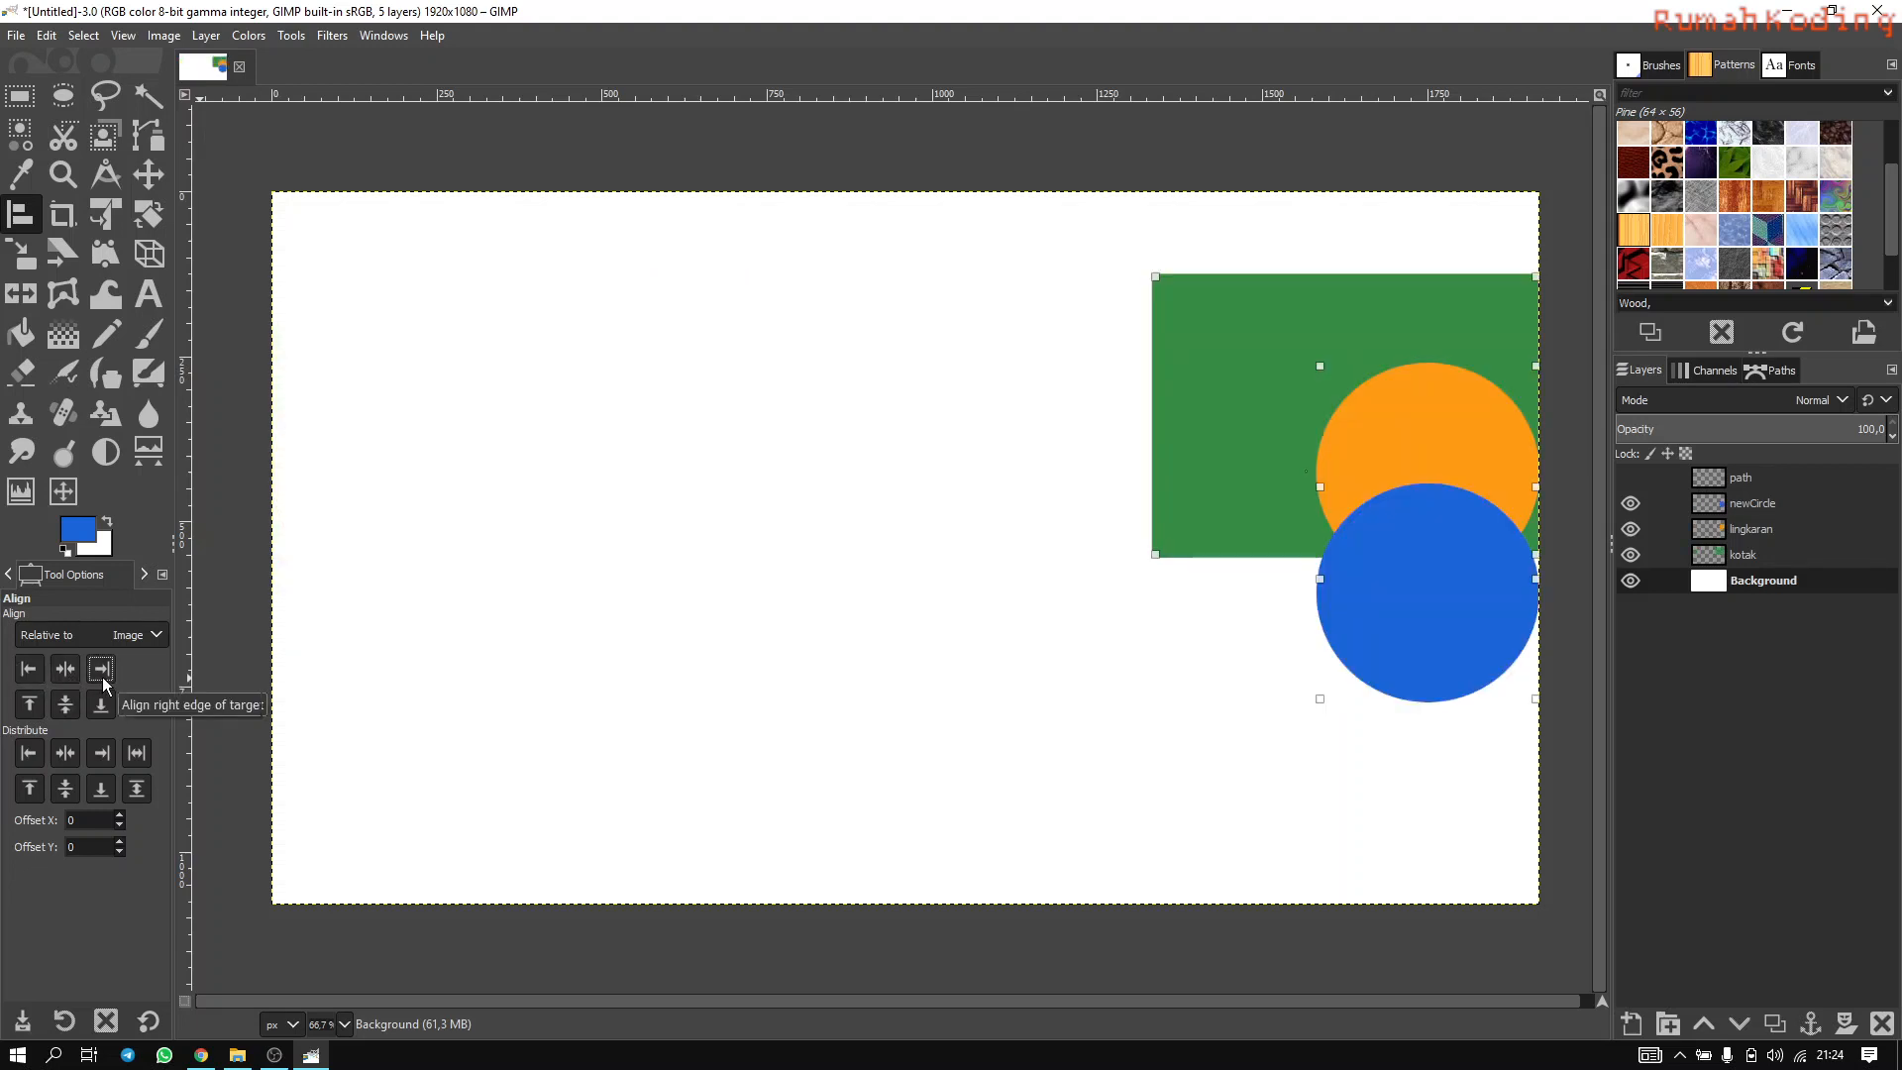
{"action": "left_click", "coordinate": [65, 671]}
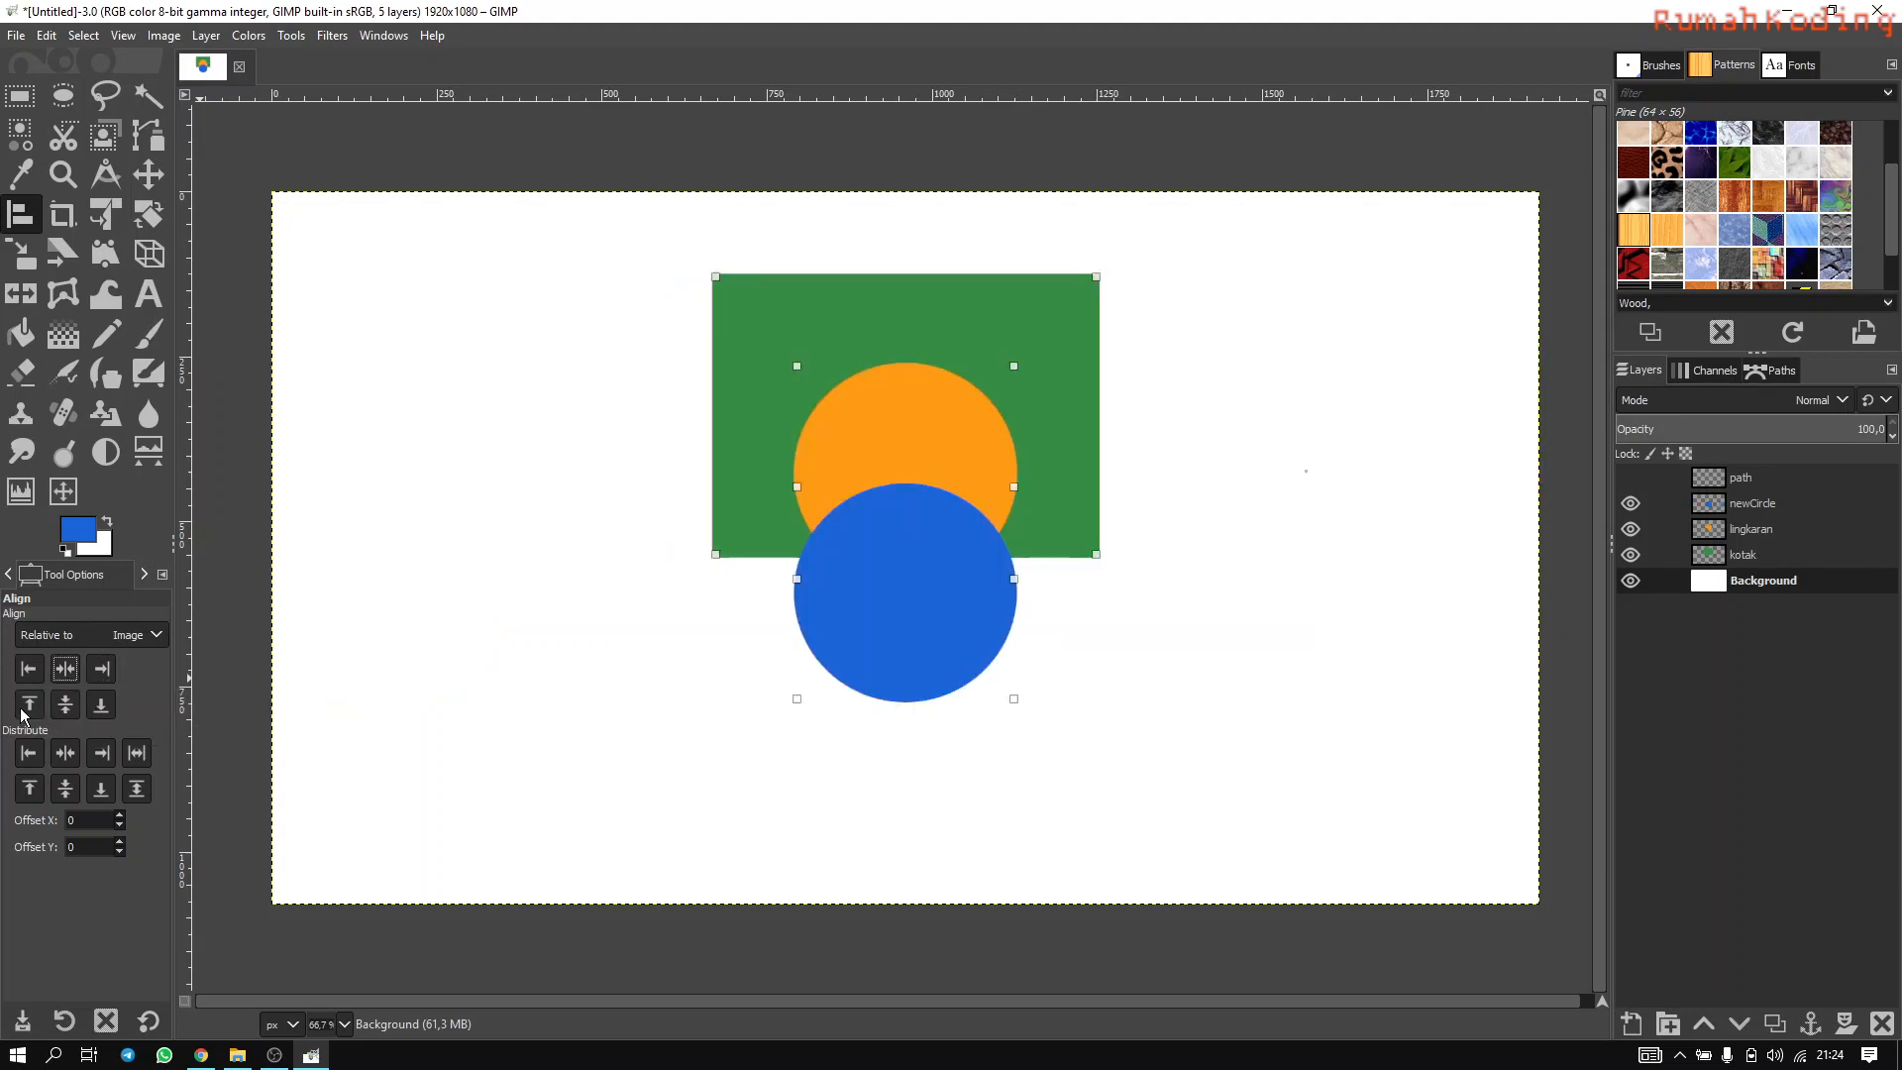
{"action": "left_click", "coordinate": [31, 706]}
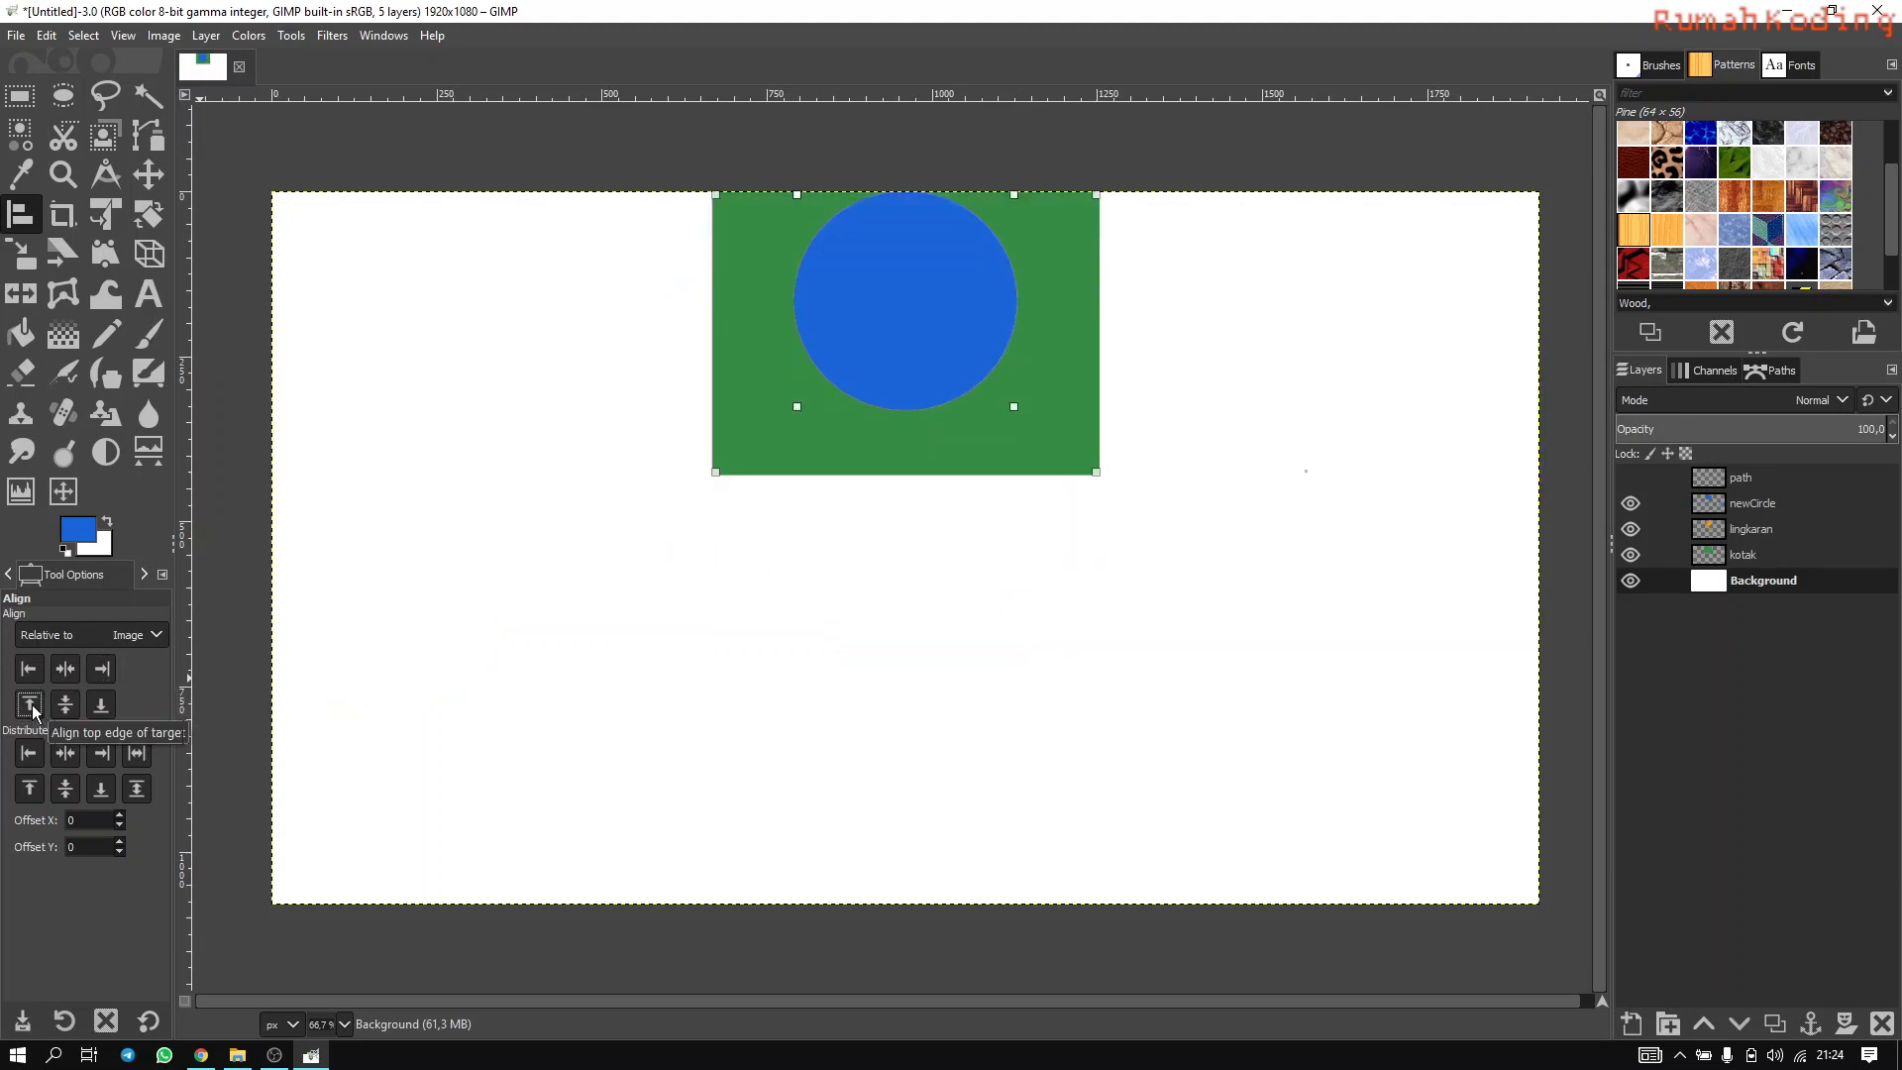
{"action": "left_click", "coordinate": [99, 708]}
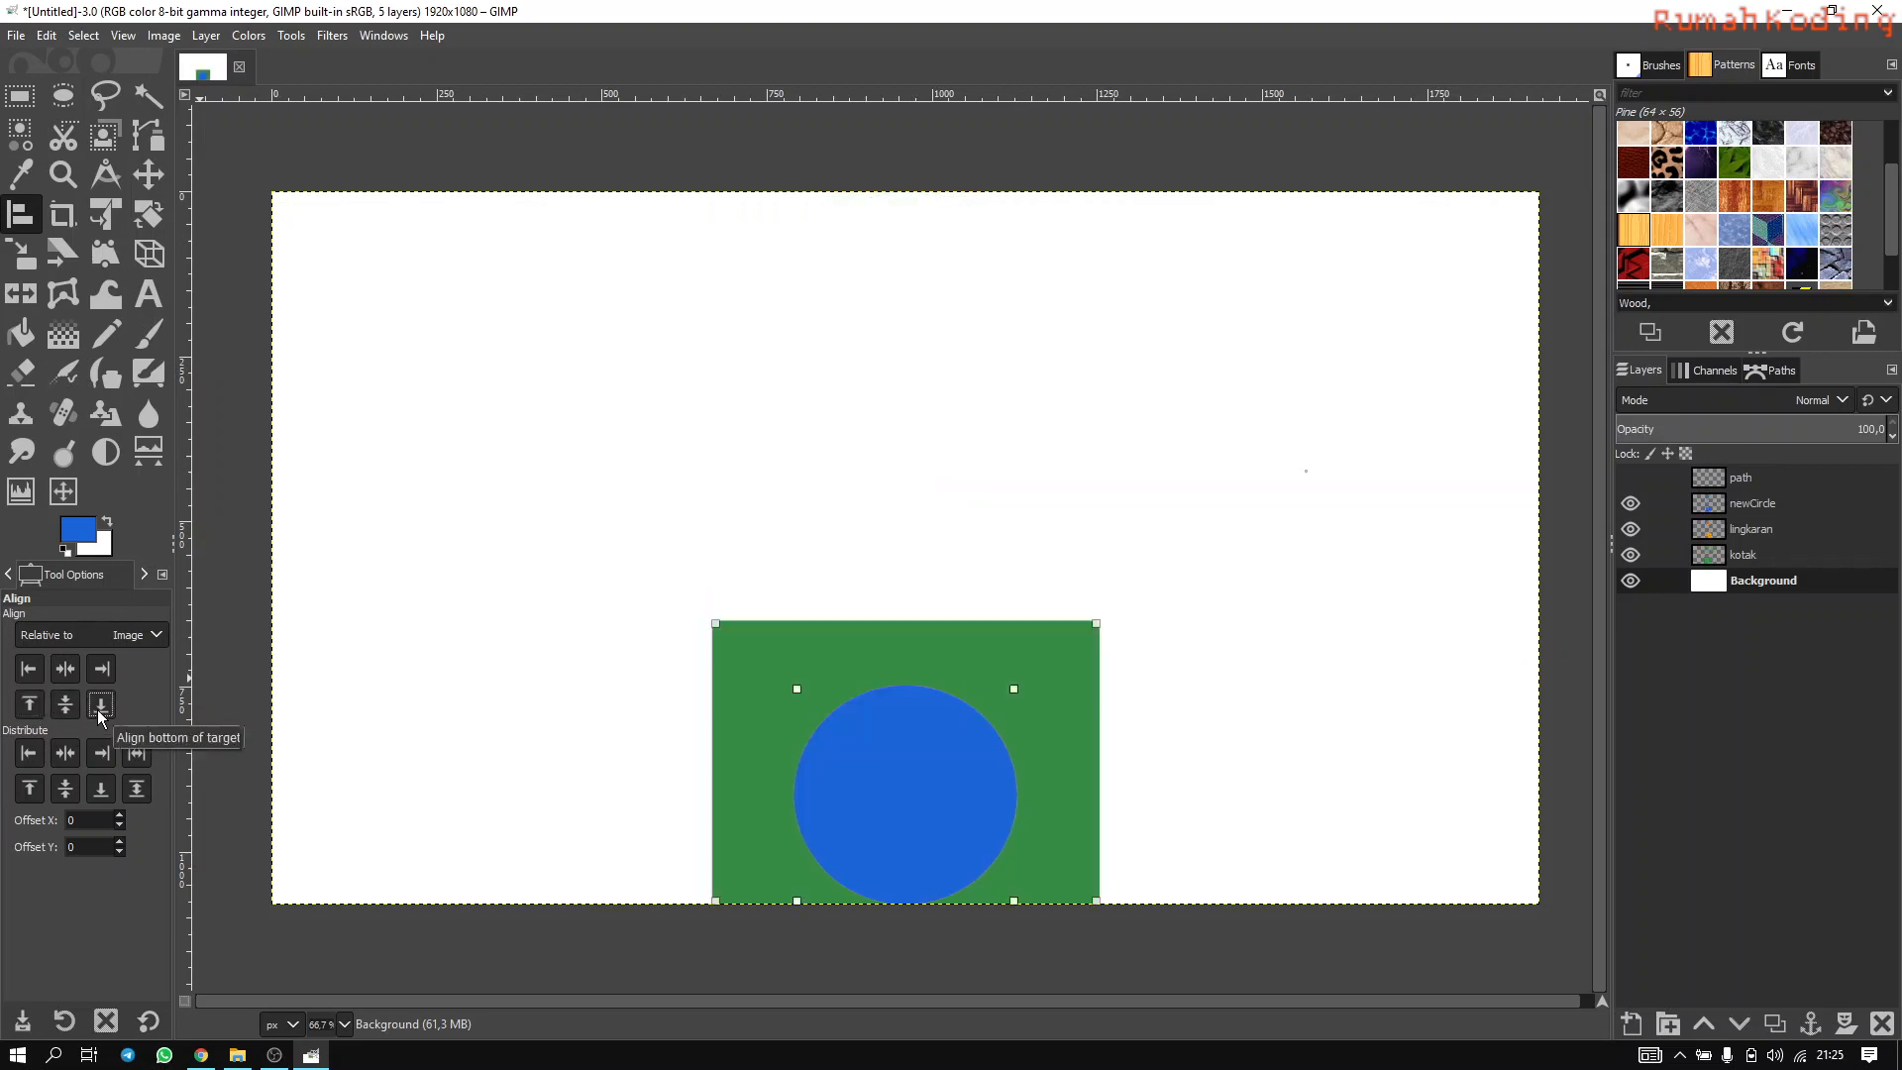
Undo all the alignments of the three shapes to the image.
{"action": "key", "text": "ctrl+z"}
{"action": "key", "text": "ctrl+z"}
{"action": "key", "text": "ctrl+z"}
{"action": "key", "text": "ctrl+z"}
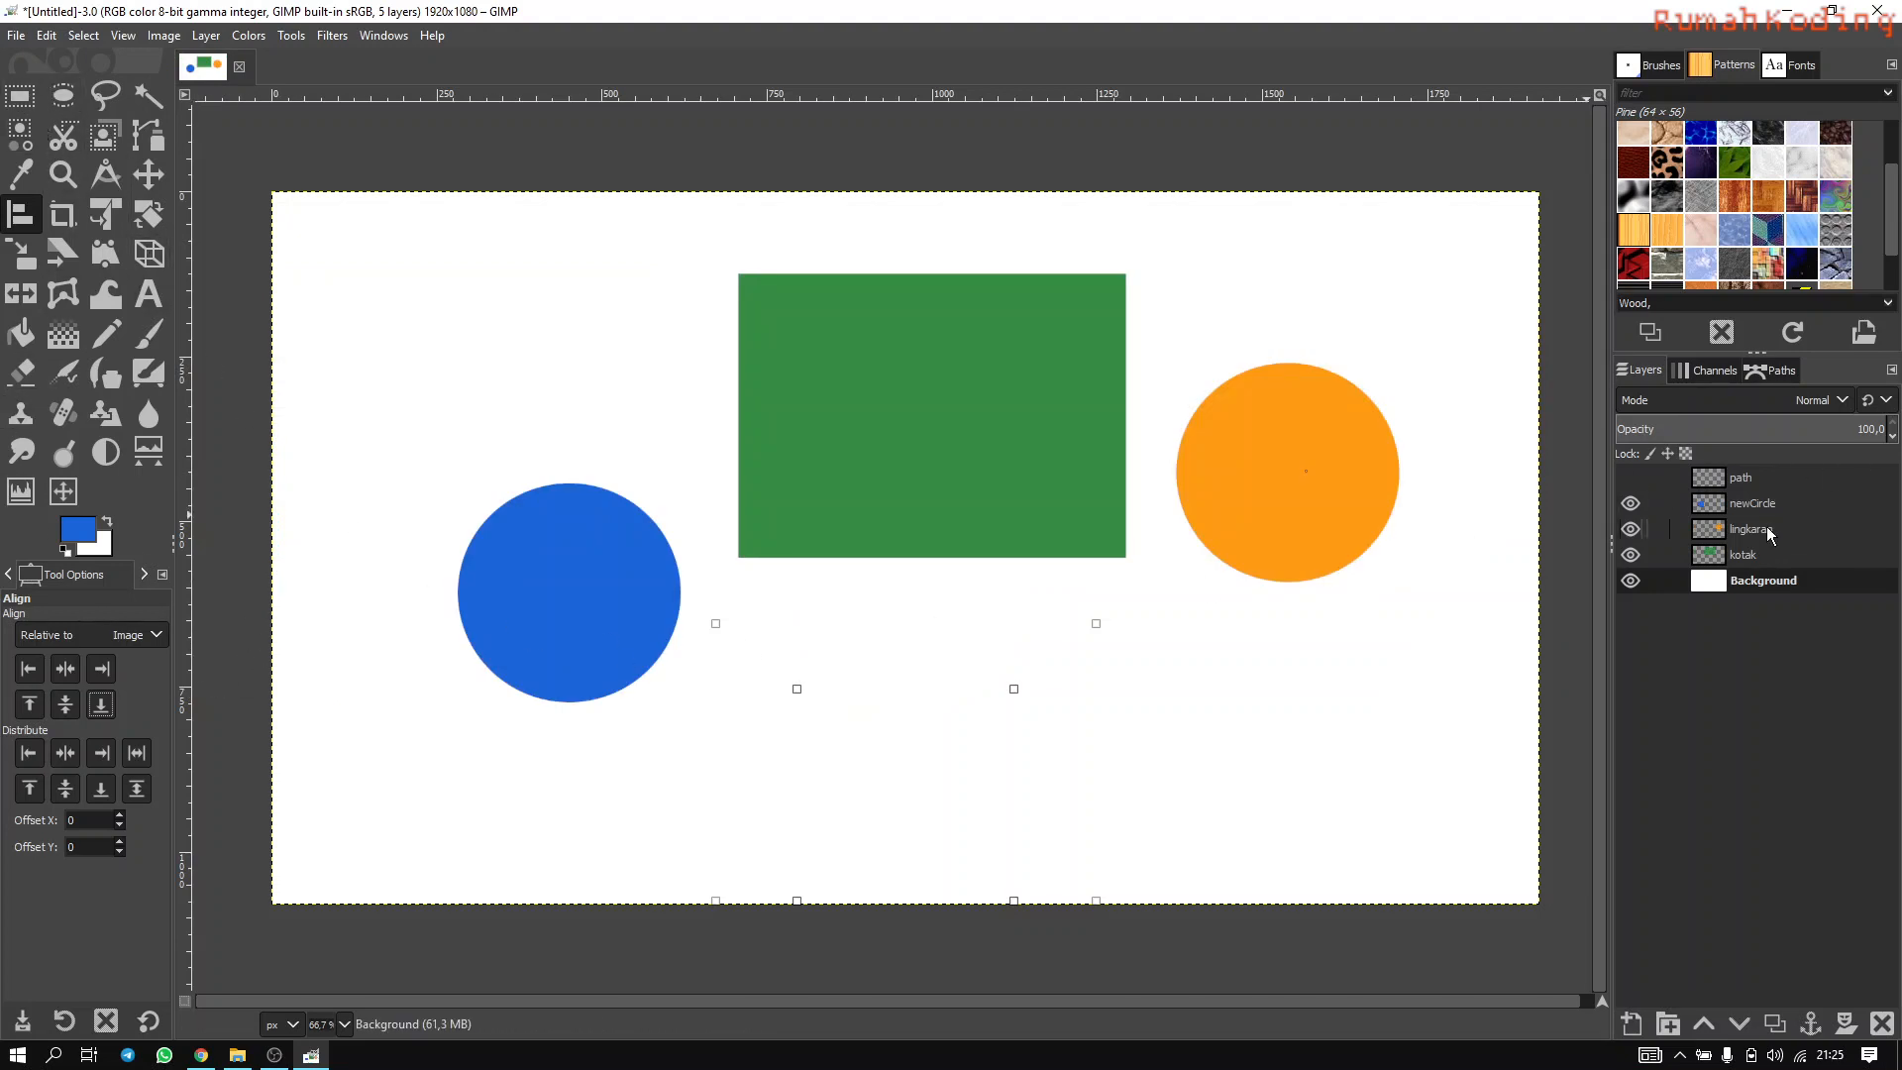
Scale the blue circle's newCircle layer down proportionally to about 271 × 266 px.
{"action": "left_click", "coordinate": [151, 177]}
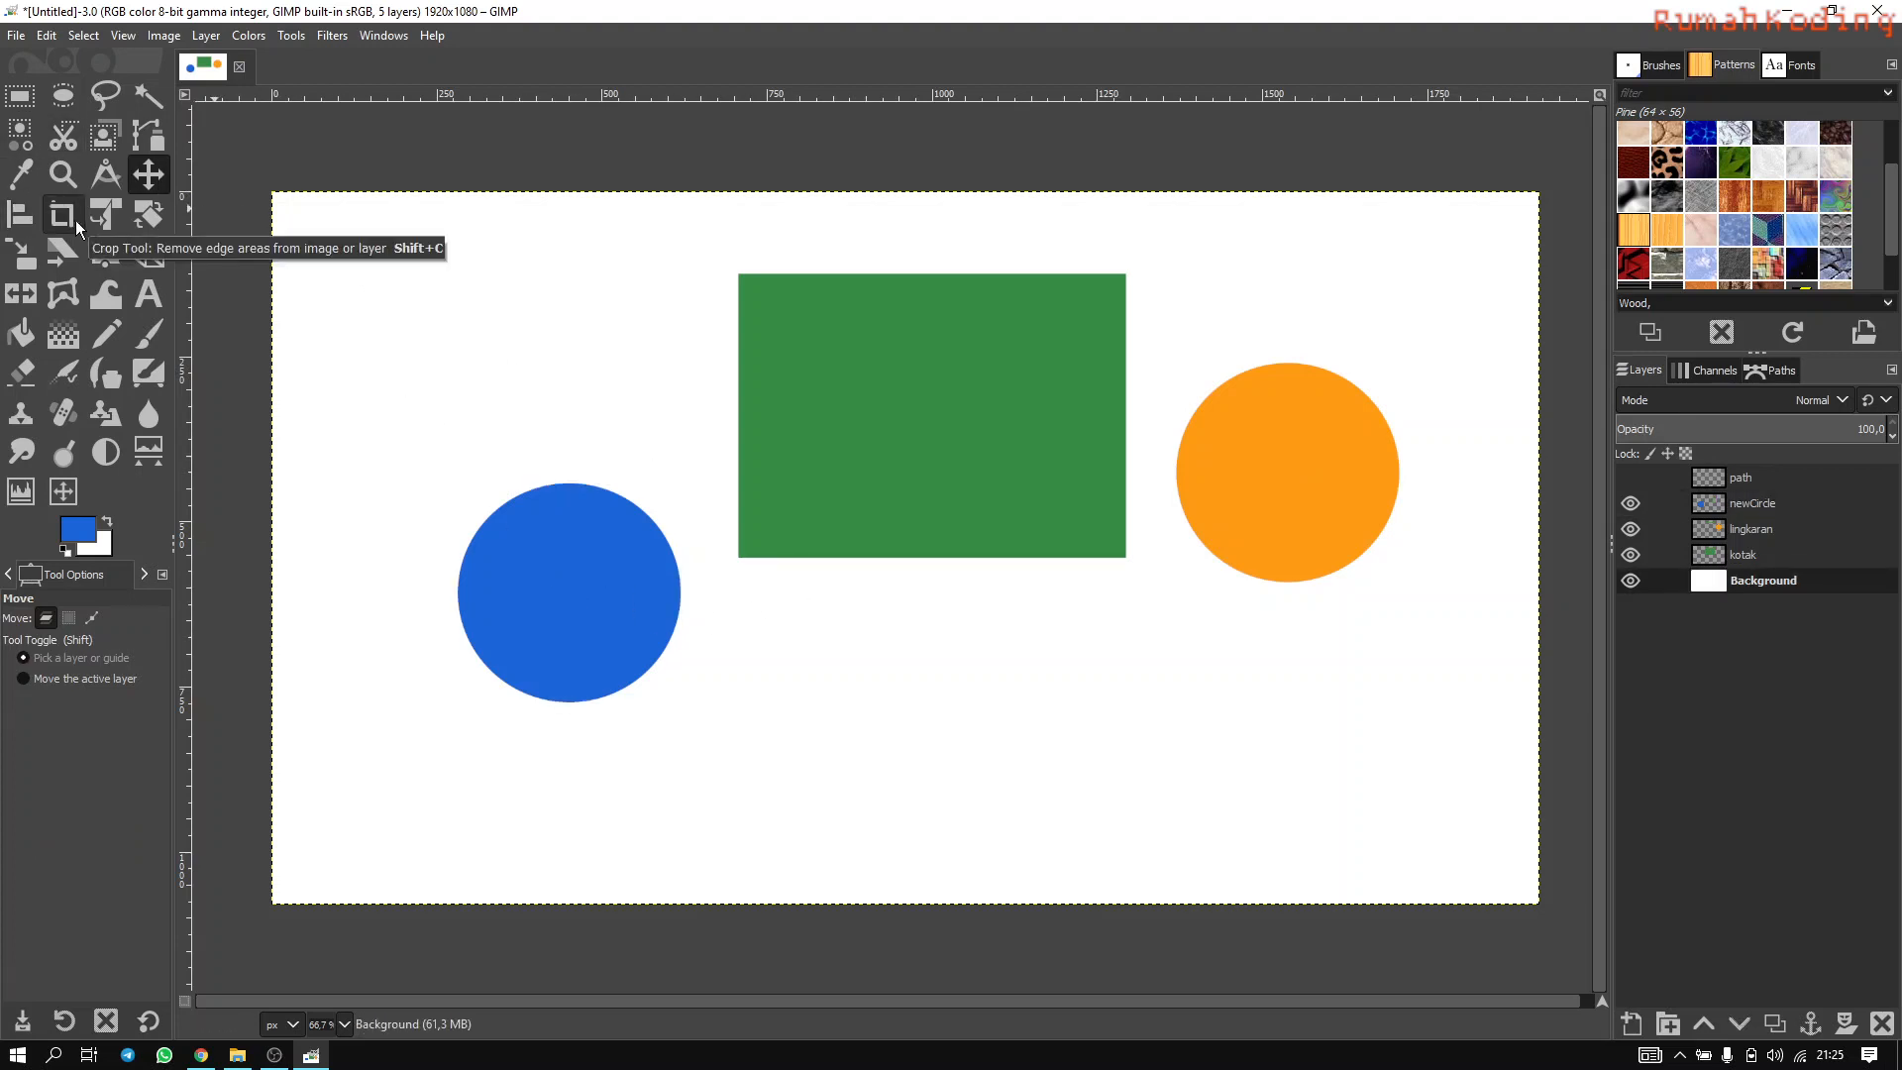
{"action": "left_click", "coordinate": [21, 254]}
{"action": "left_click", "coordinate": [596, 634]}
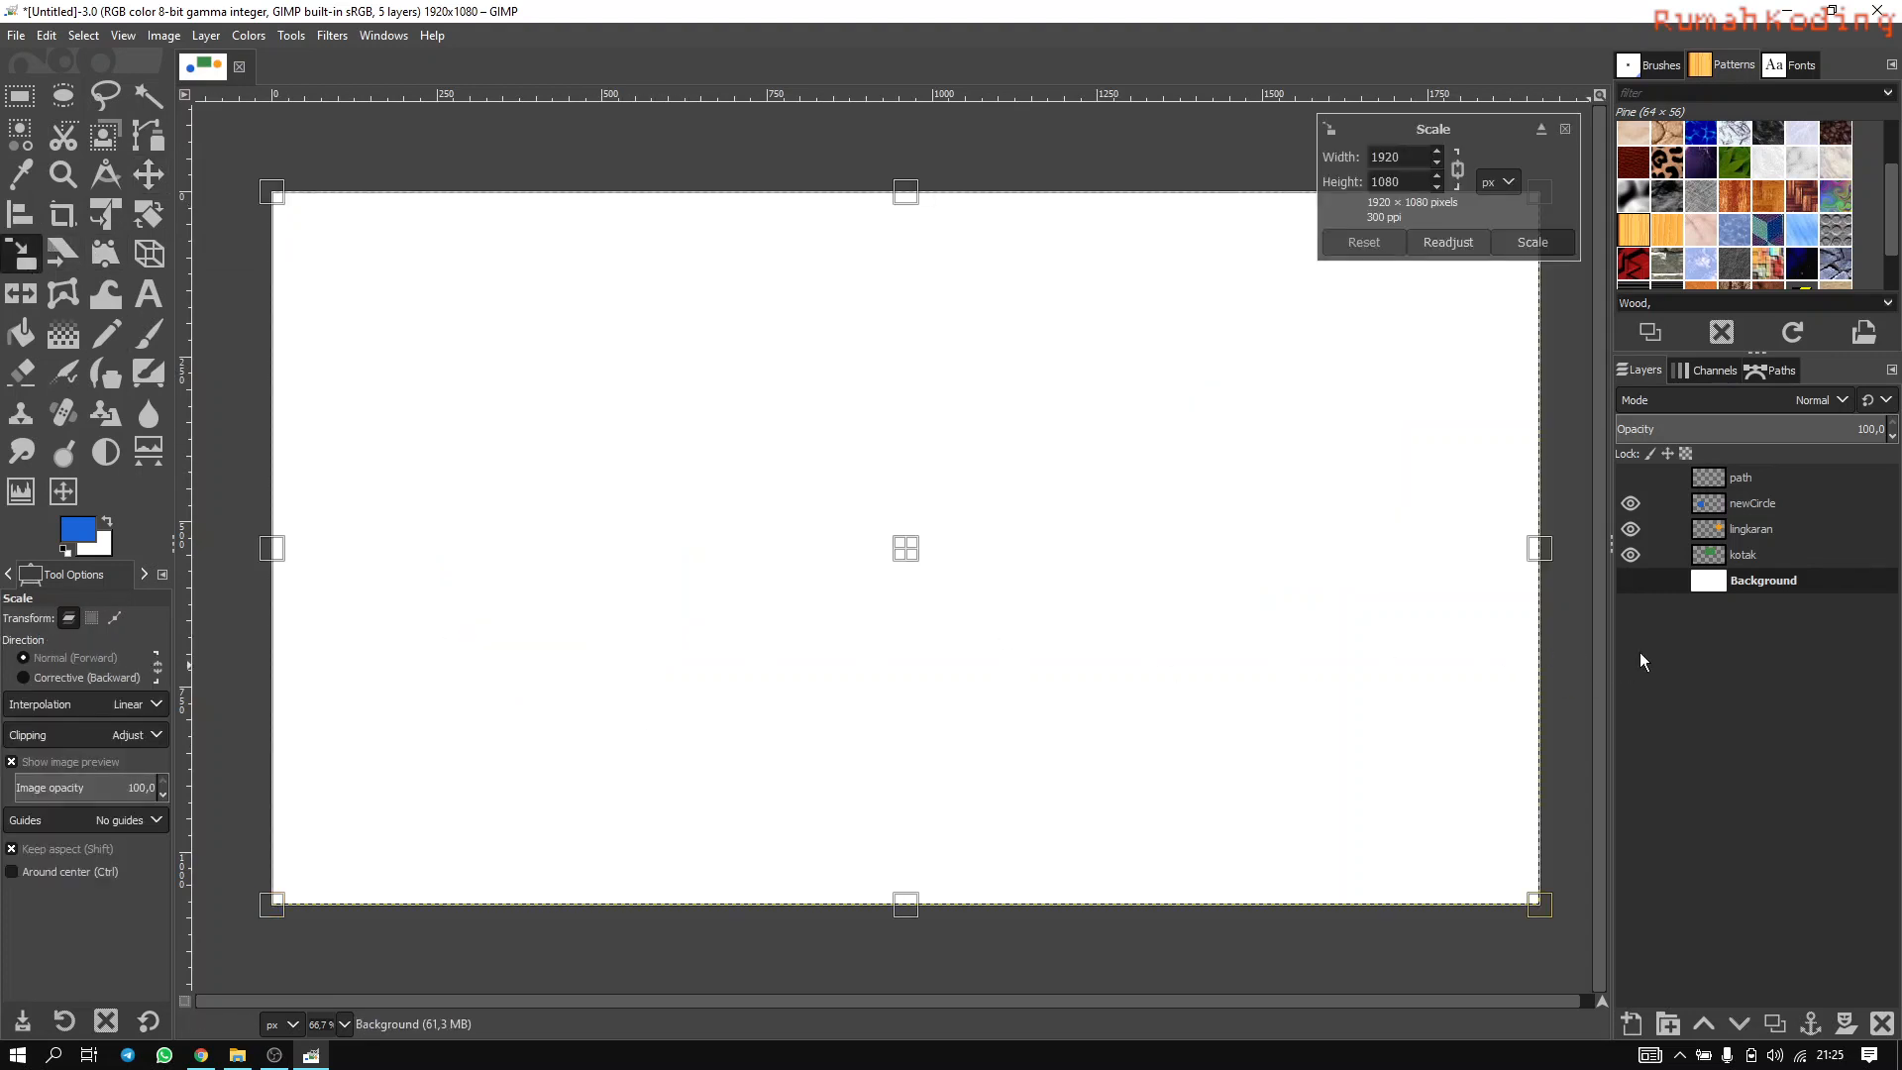
{"action": "key", "text": "Escape"}
{"action": "left_click", "coordinate": [1749, 503]}
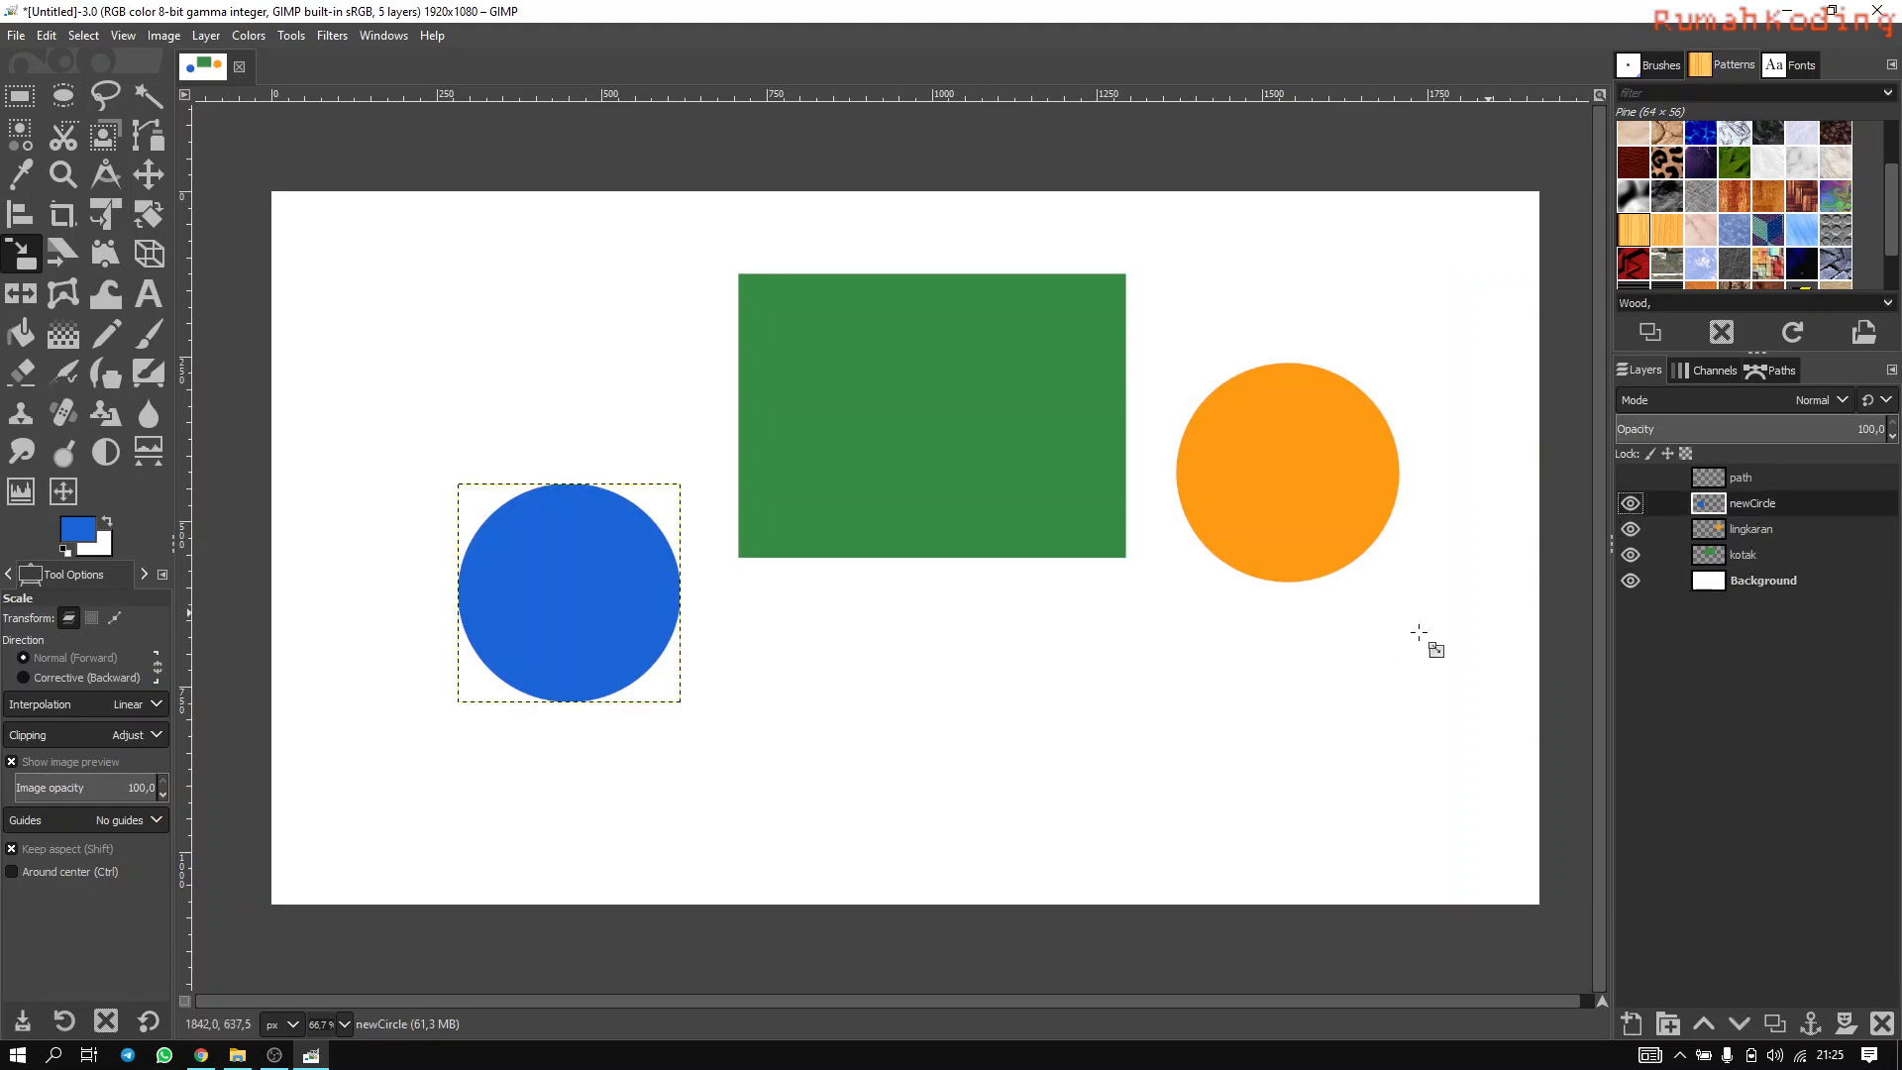
{"action": "left_click", "coordinate": [567, 603]}
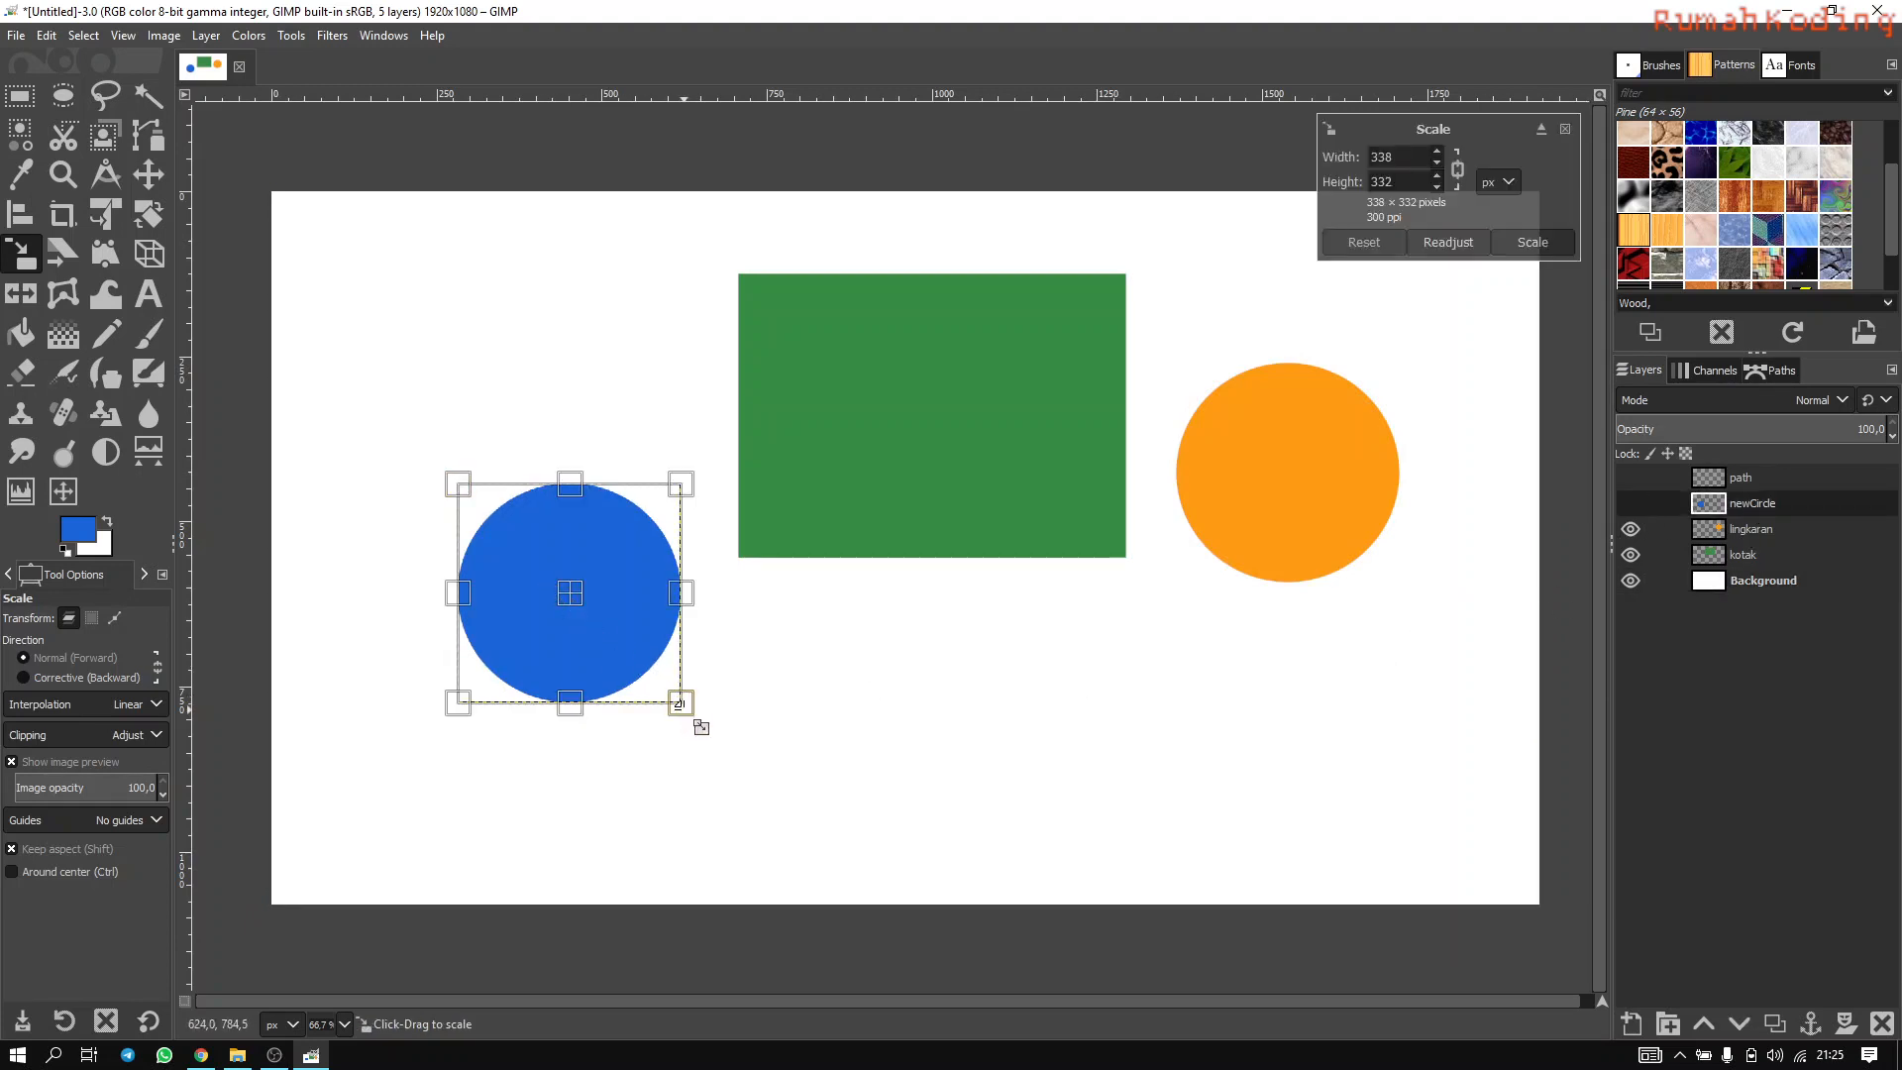
{"action": "left_click_drag", "start_coordinate": [701, 727], "coordinate": [652, 688]}
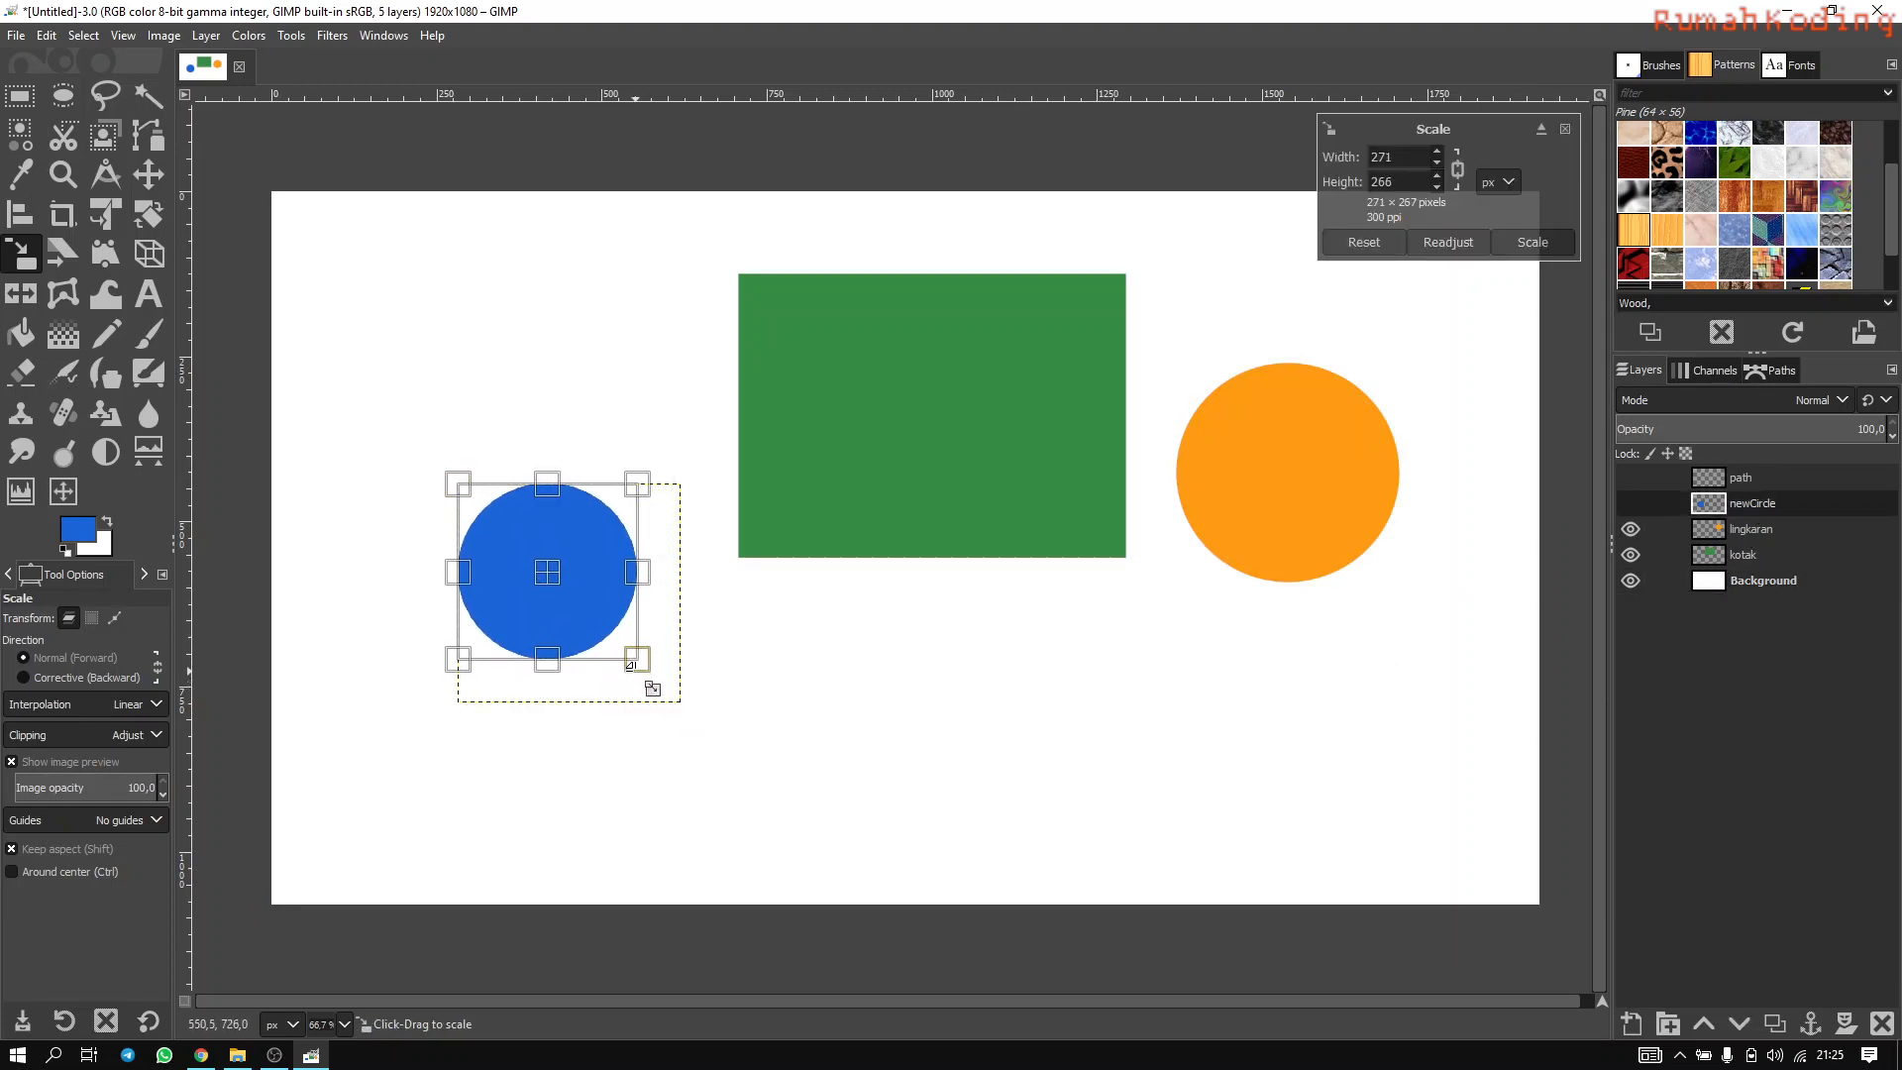
{"action": "left_click", "coordinate": [1532, 243]}
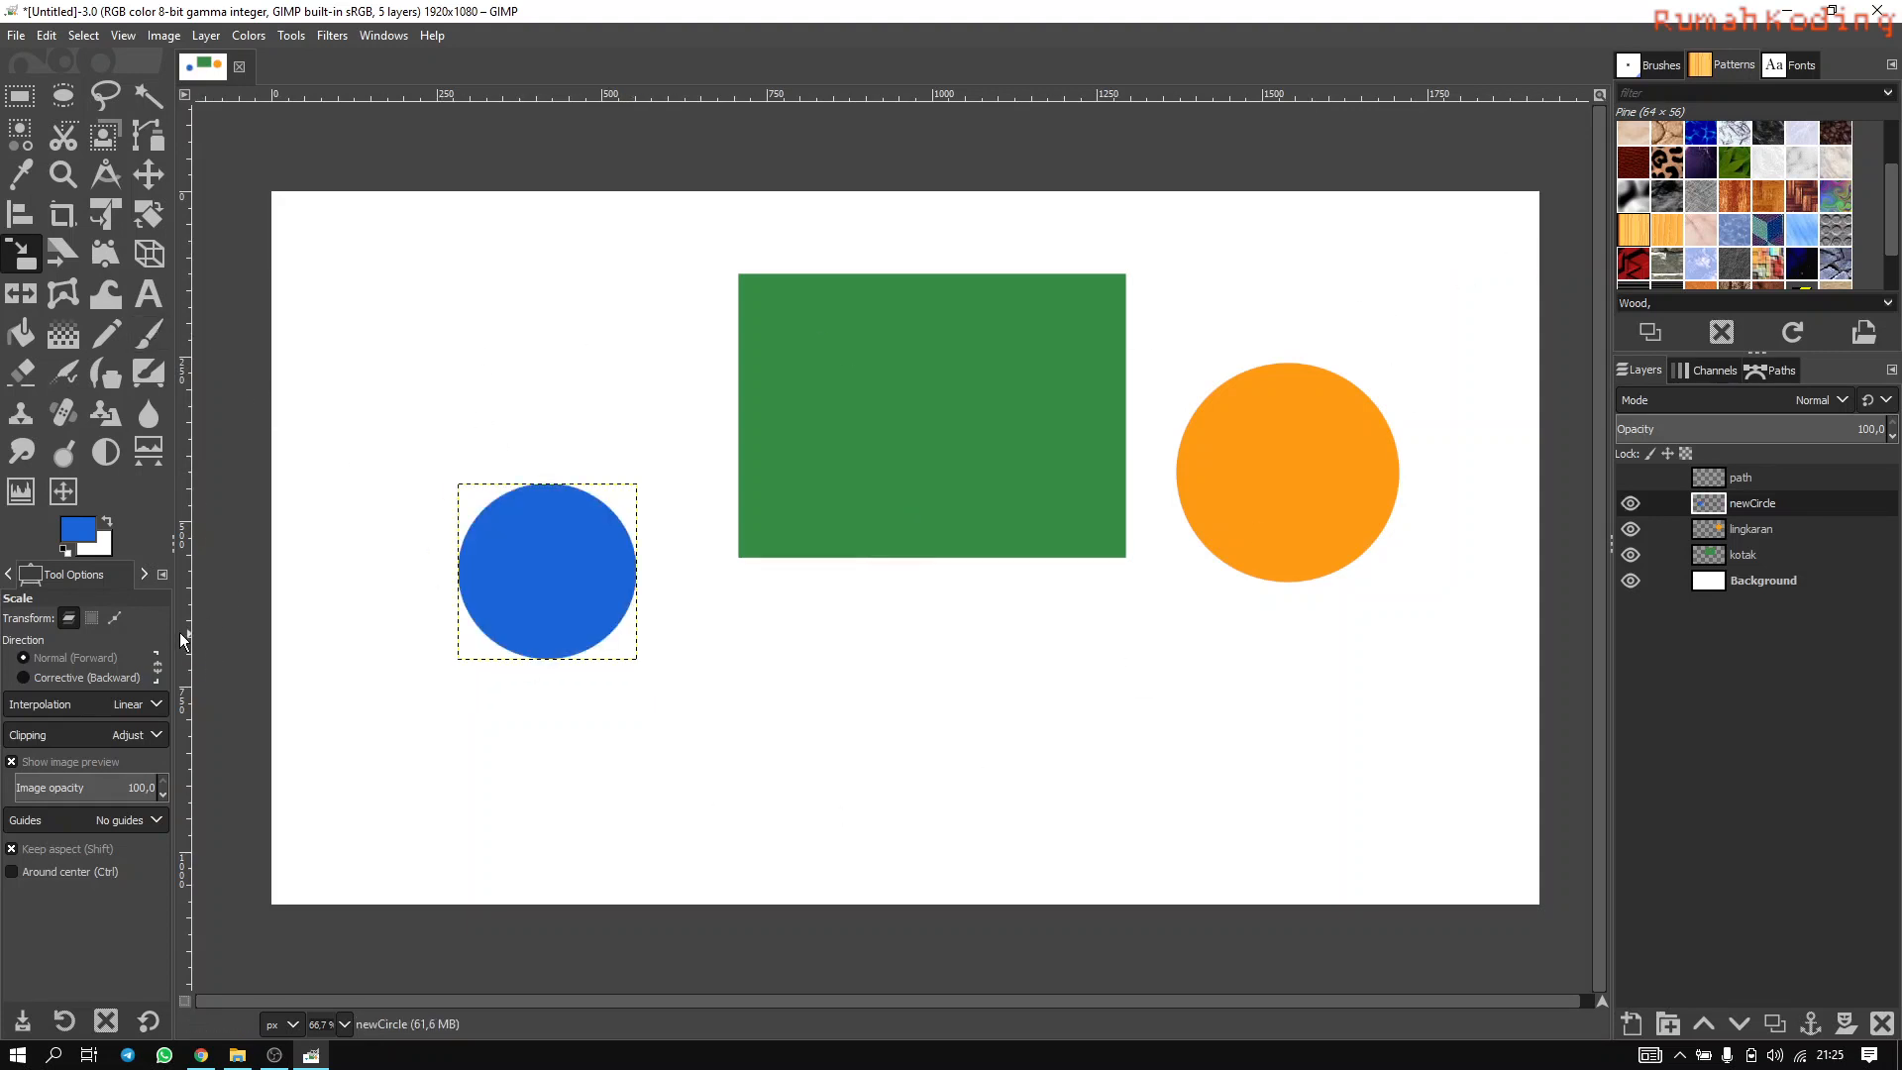
Set the Align tool's reference to Selection and make Background the active layer.
{"action": "left_click", "coordinate": [20, 214]}
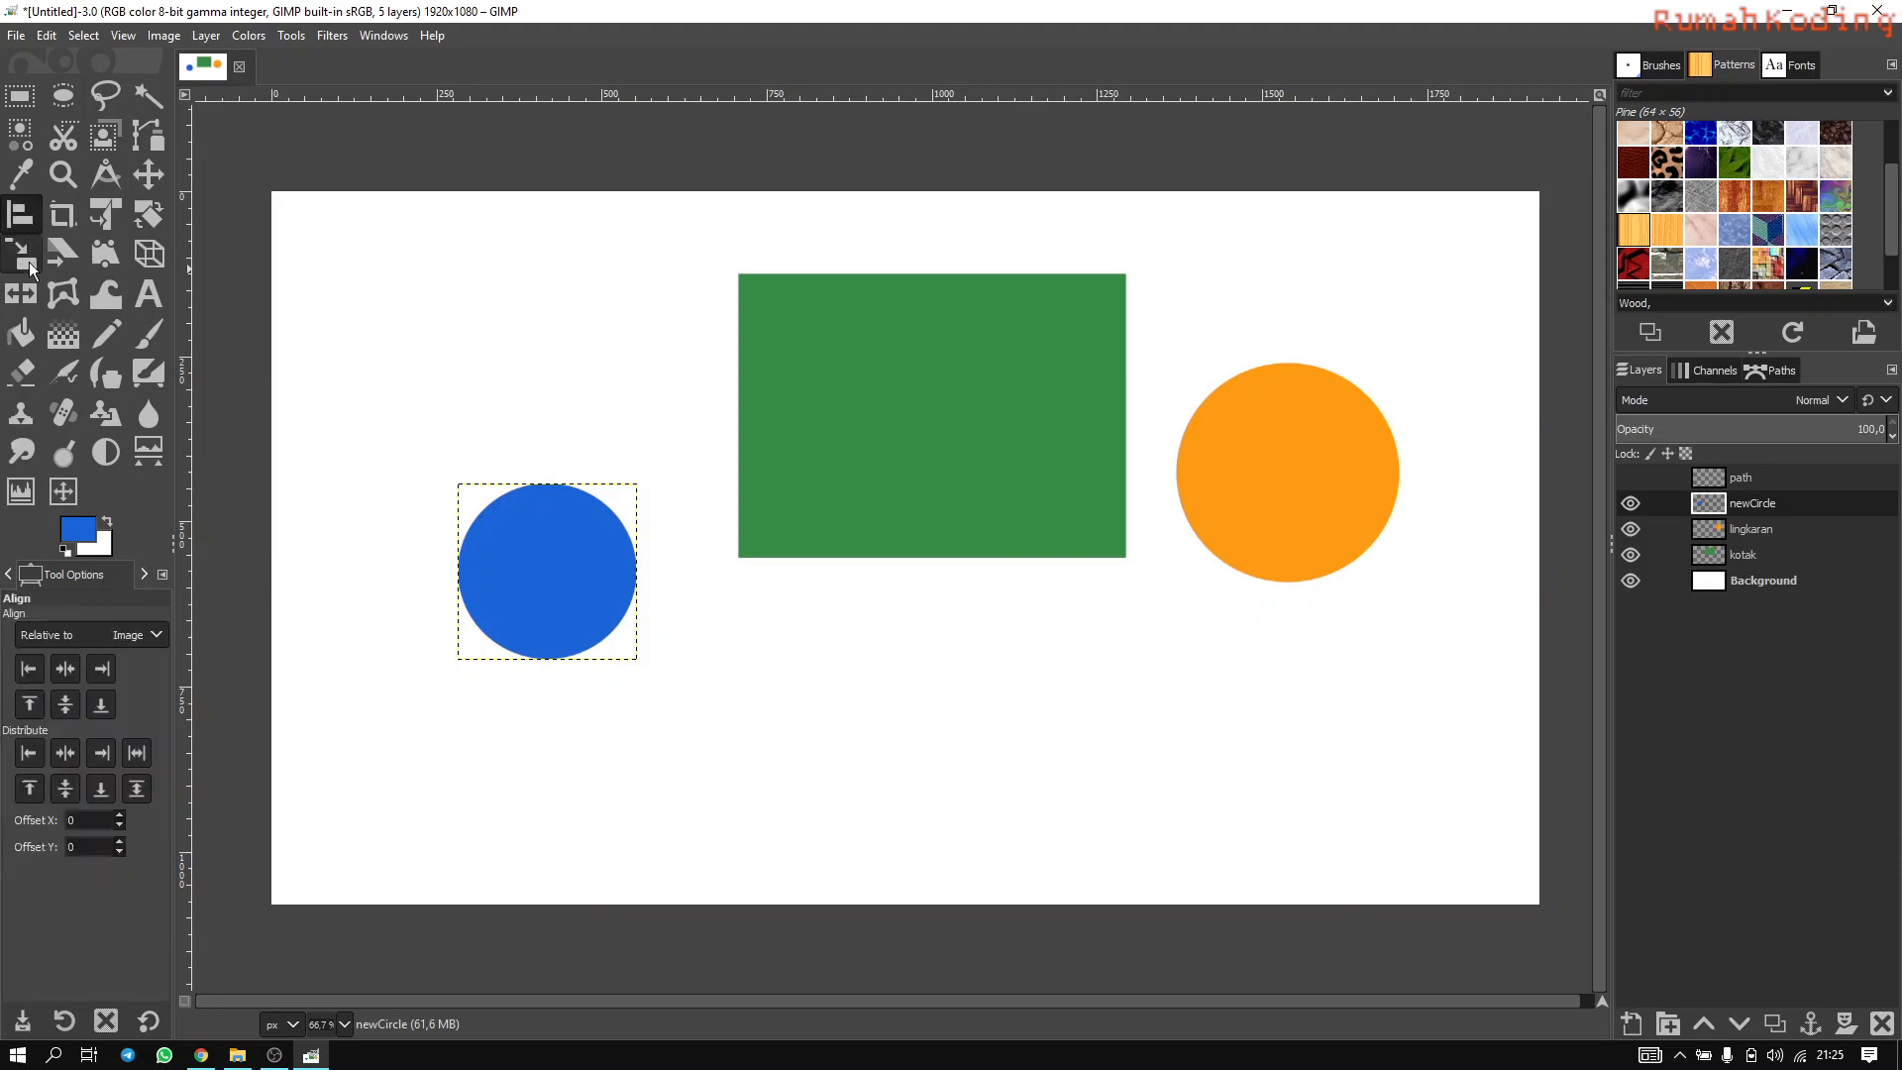
{"action": "left_click", "coordinate": [138, 635]}
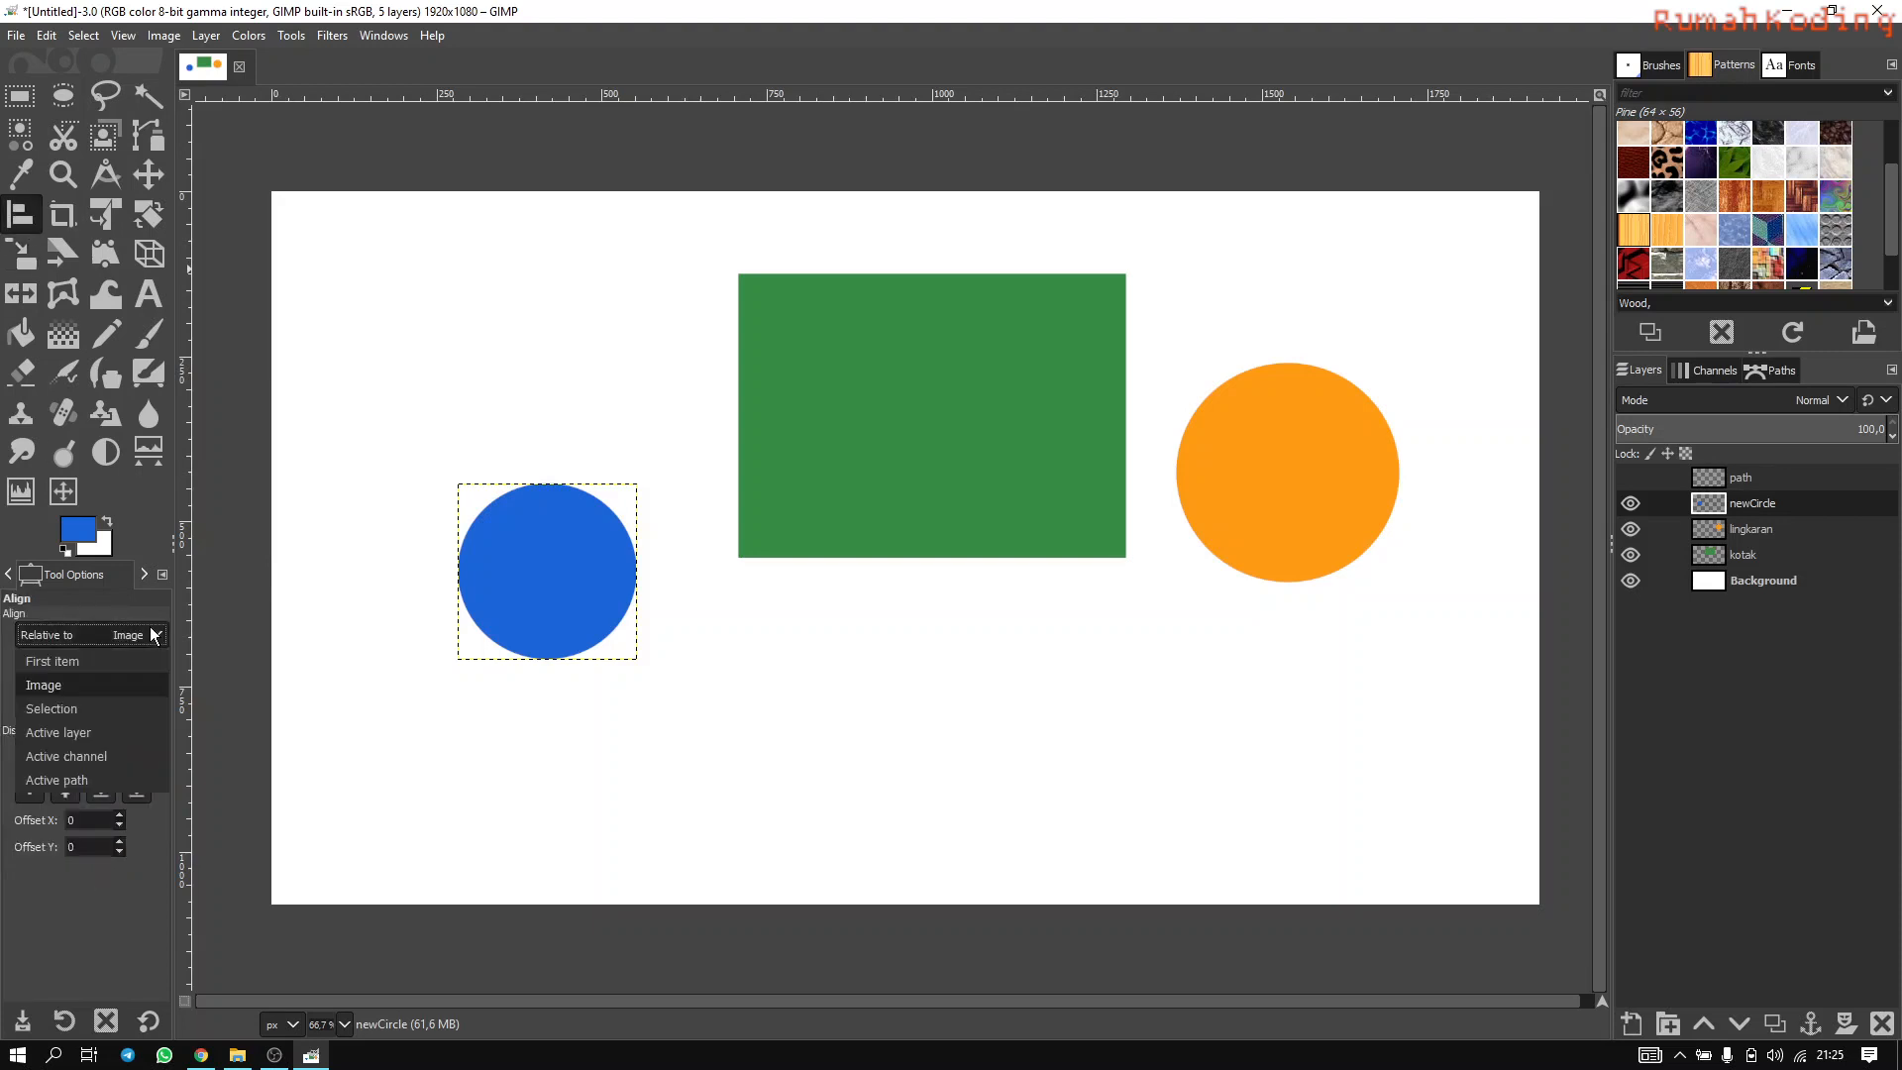
{"action": "left_click", "coordinate": [72, 711]}
{"action": "left_click", "coordinate": [1011, 454]}
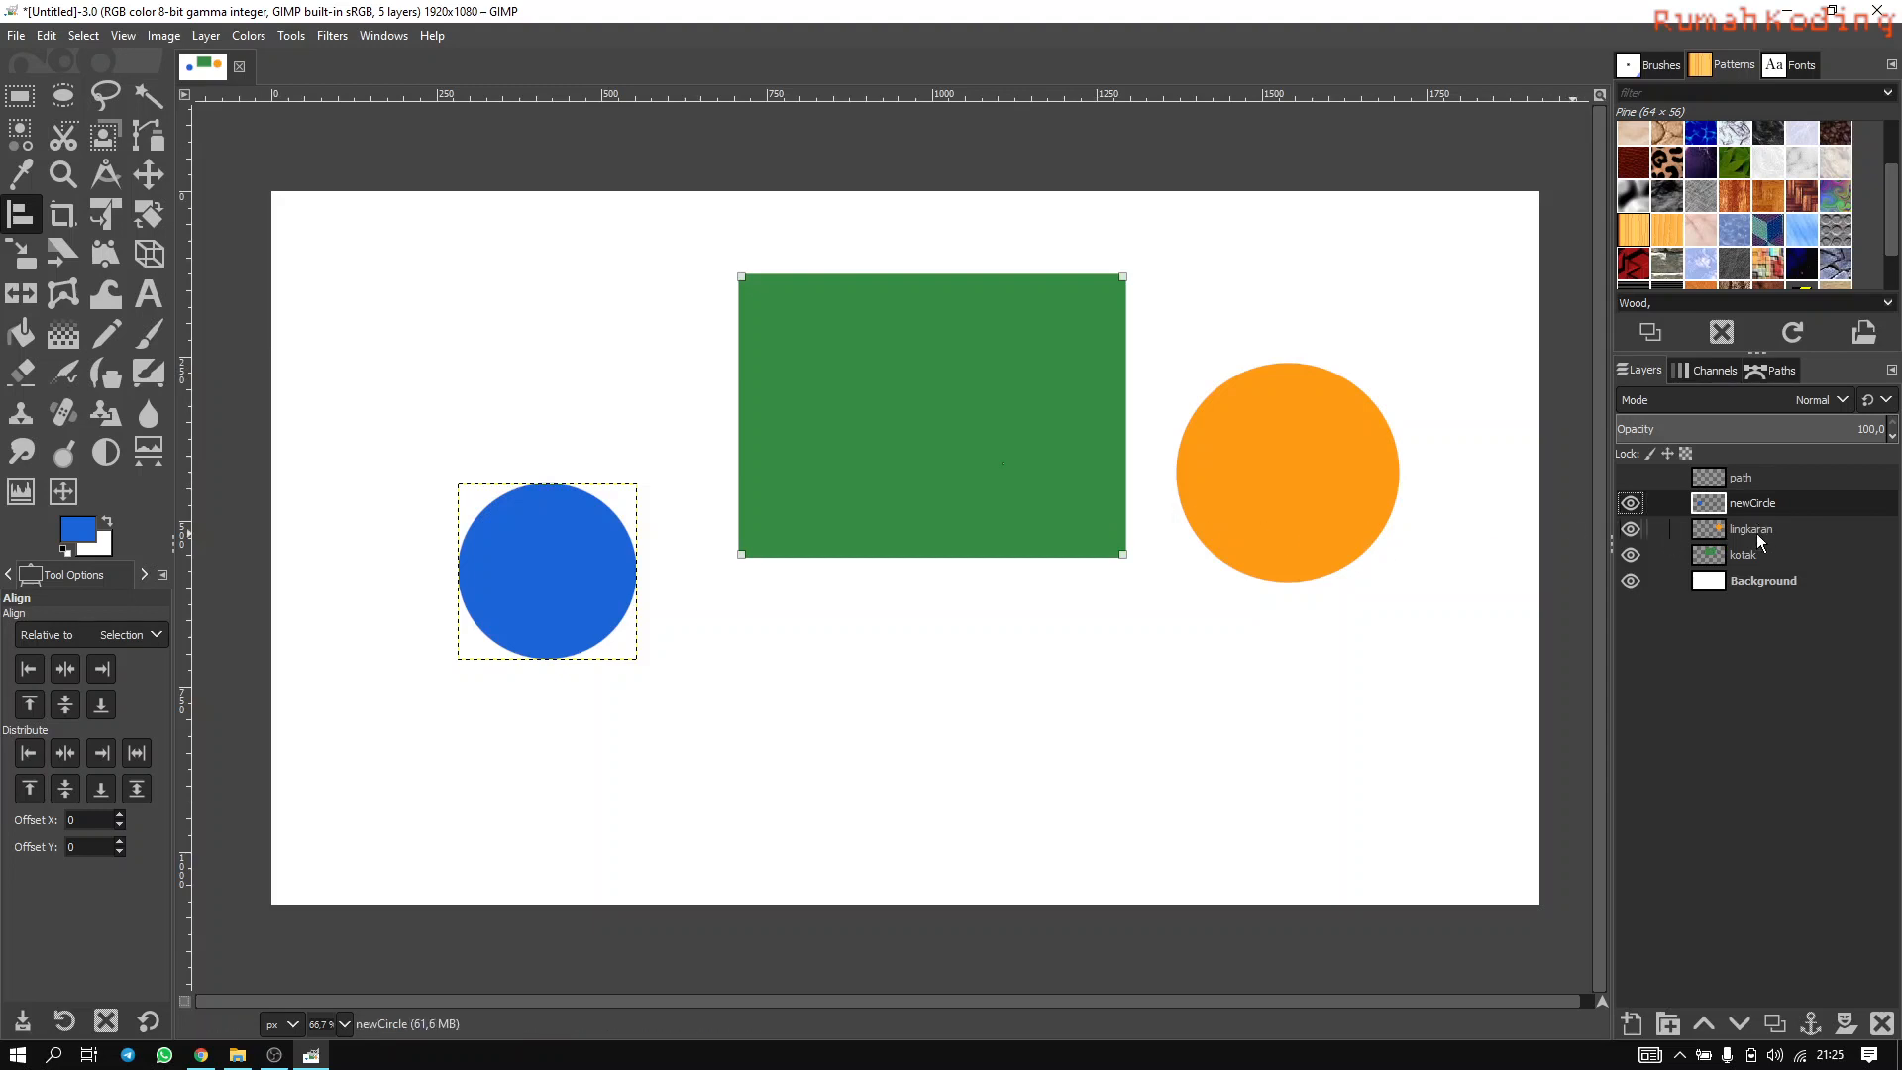
{"action": "left_click", "coordinate": [1744, 556]}
{"action": "left_click", "coordinate": [1753, 580]}
Switch the alignment reference to First item and back to Selection.
{"action": "left_click", "coordinate": [142, 635]}
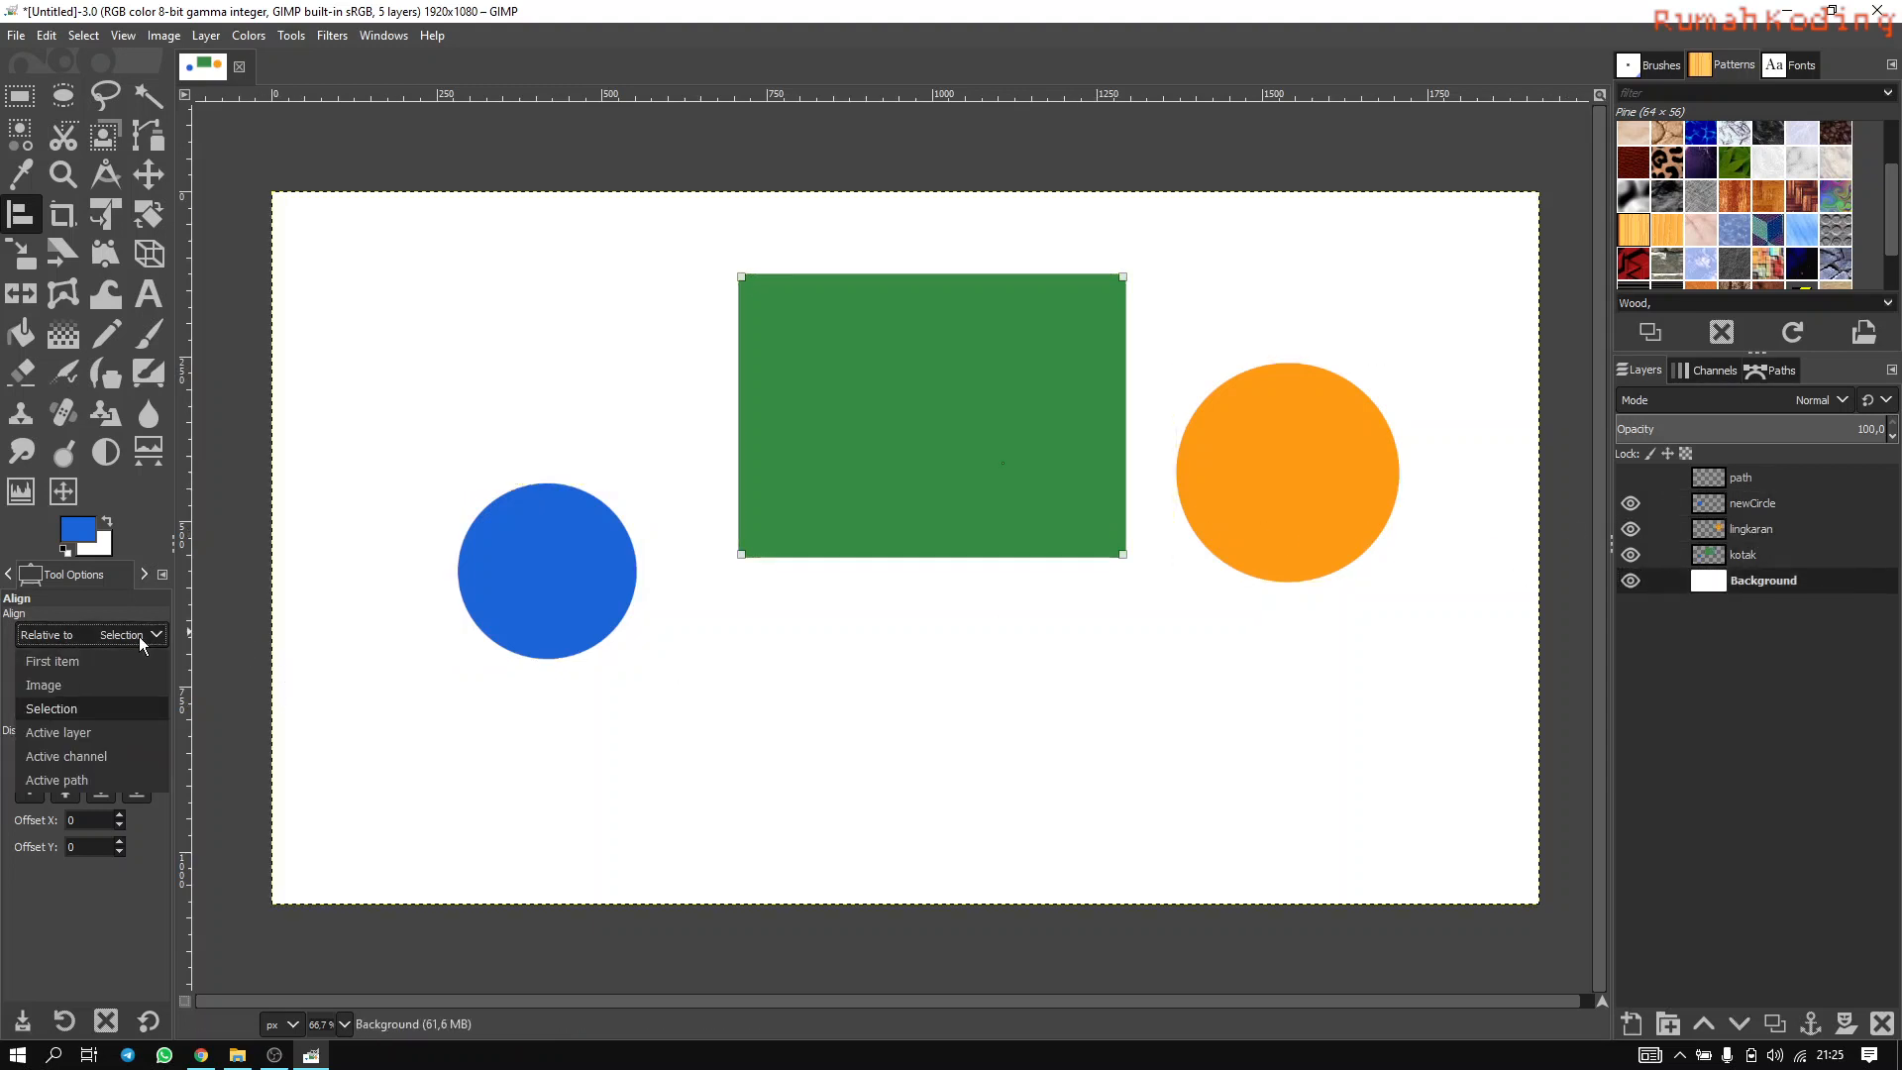
{"action": "left_click", "coordinate": [139, 638]}
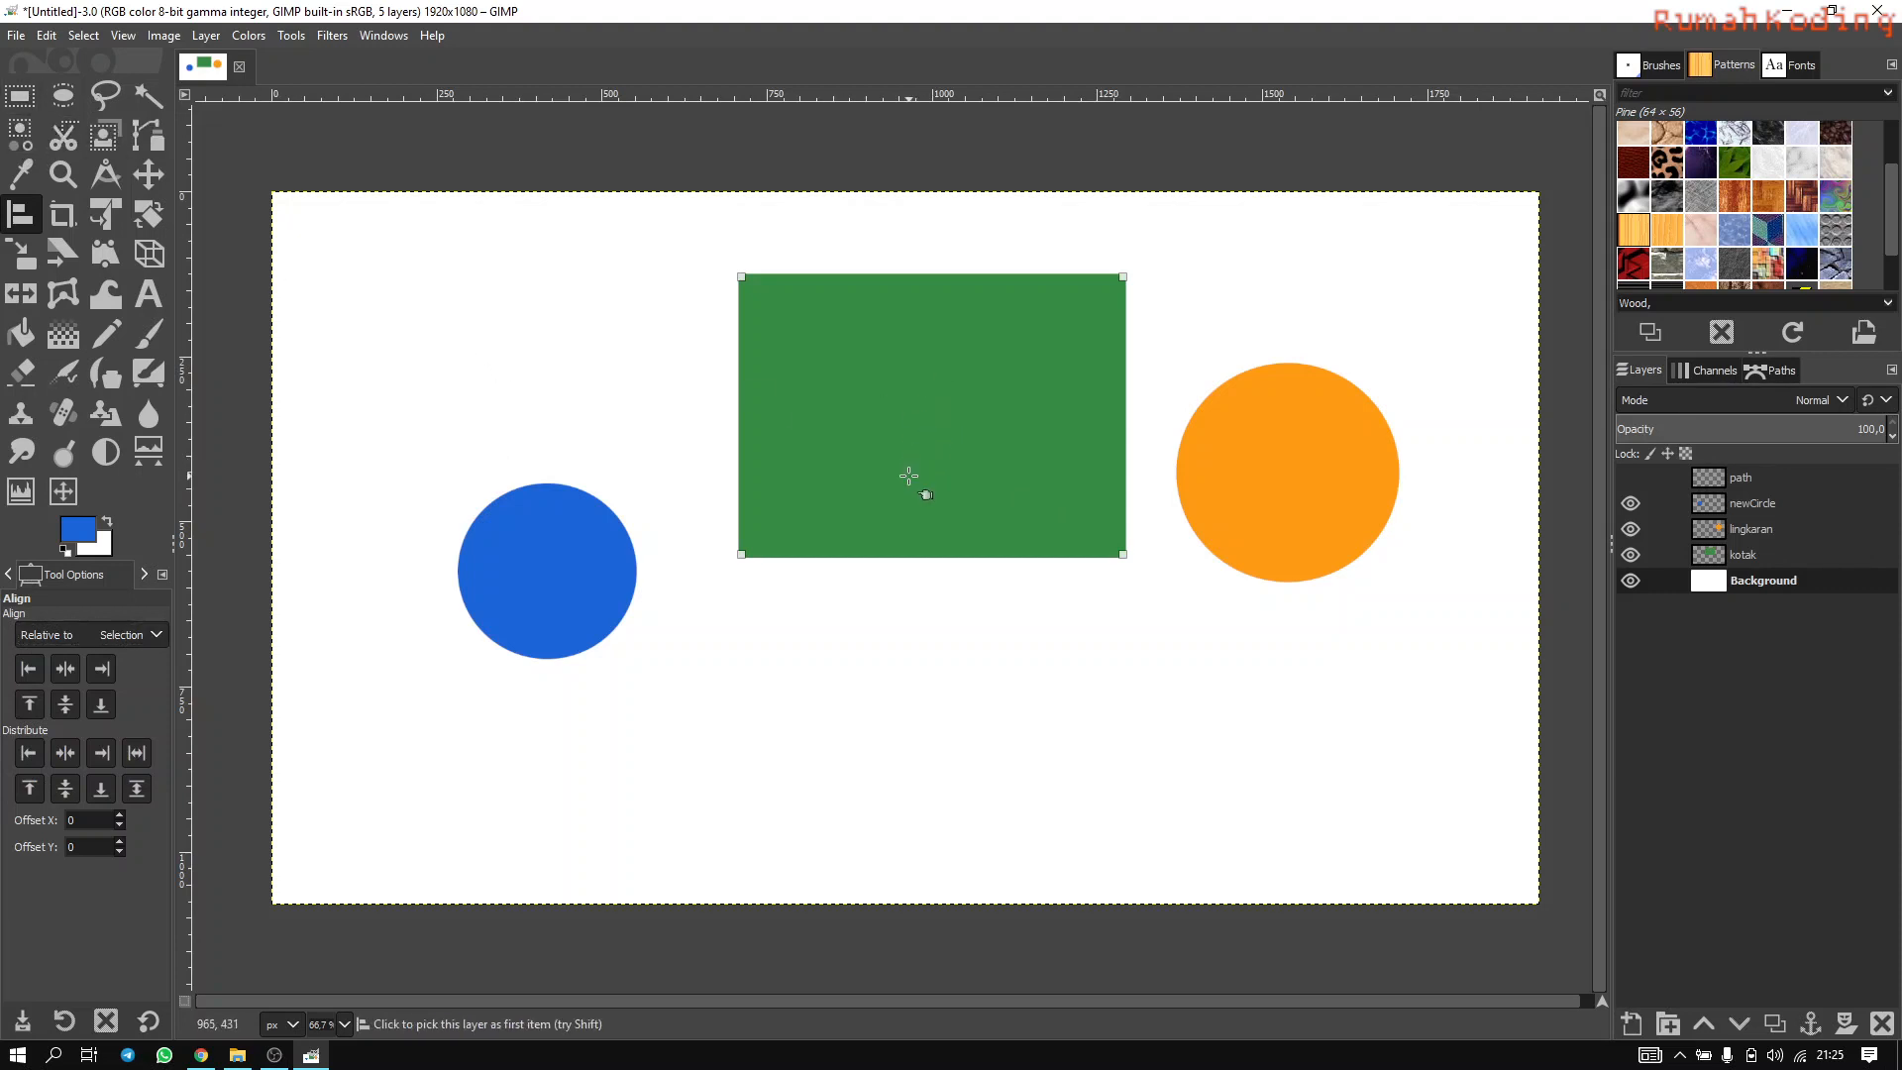
{"action": "left_click", "coordinate": [113, 633]}
{"action": "left_click", "coordinate": [85, 651]}
{"action": "left_click", "coordinate": [142, 634]}
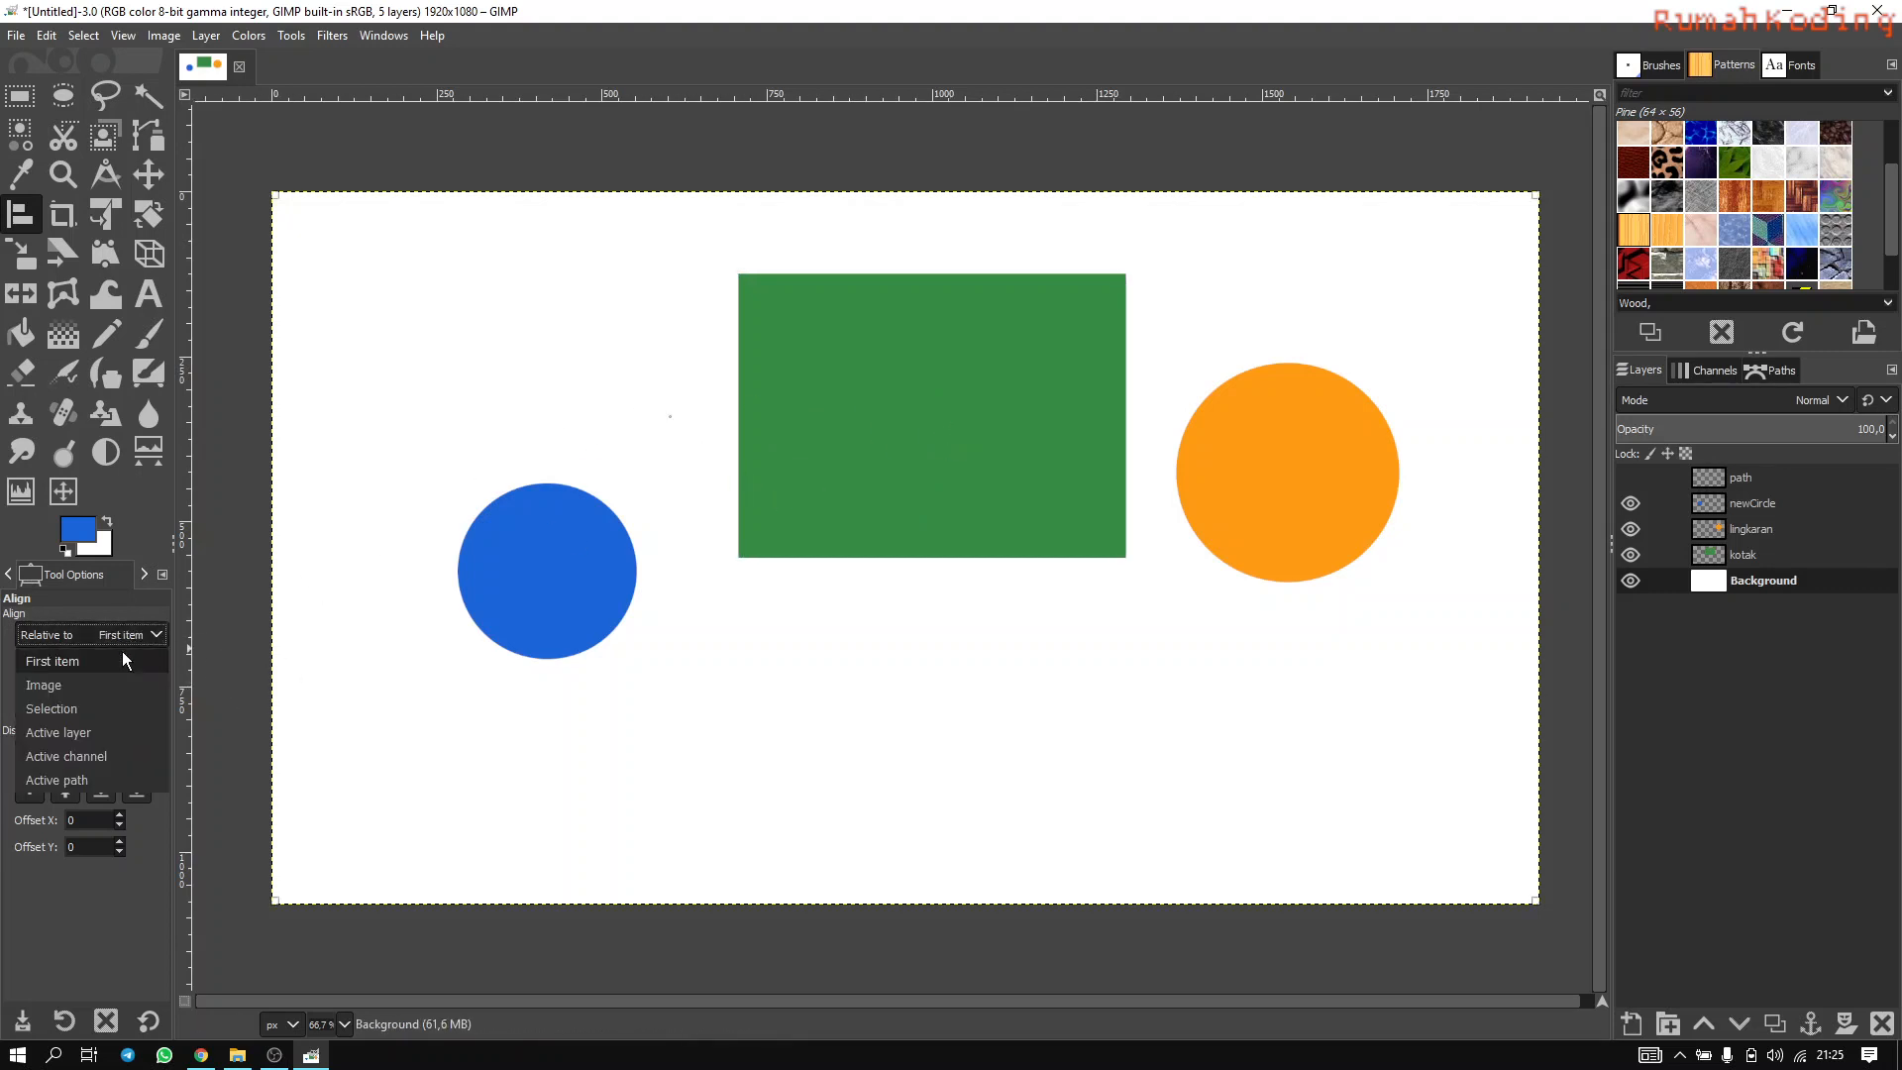
{"action": "left_click", "coordinate": [74, 709]}
Try aligning the green rectangle and both circles left and right relative to Selection without a drawn selection, and undo both alignments.
{"action": "left_click", "coordinate": [541, 553]}
{"action": "left_click", "coordinate": [850, 470]}
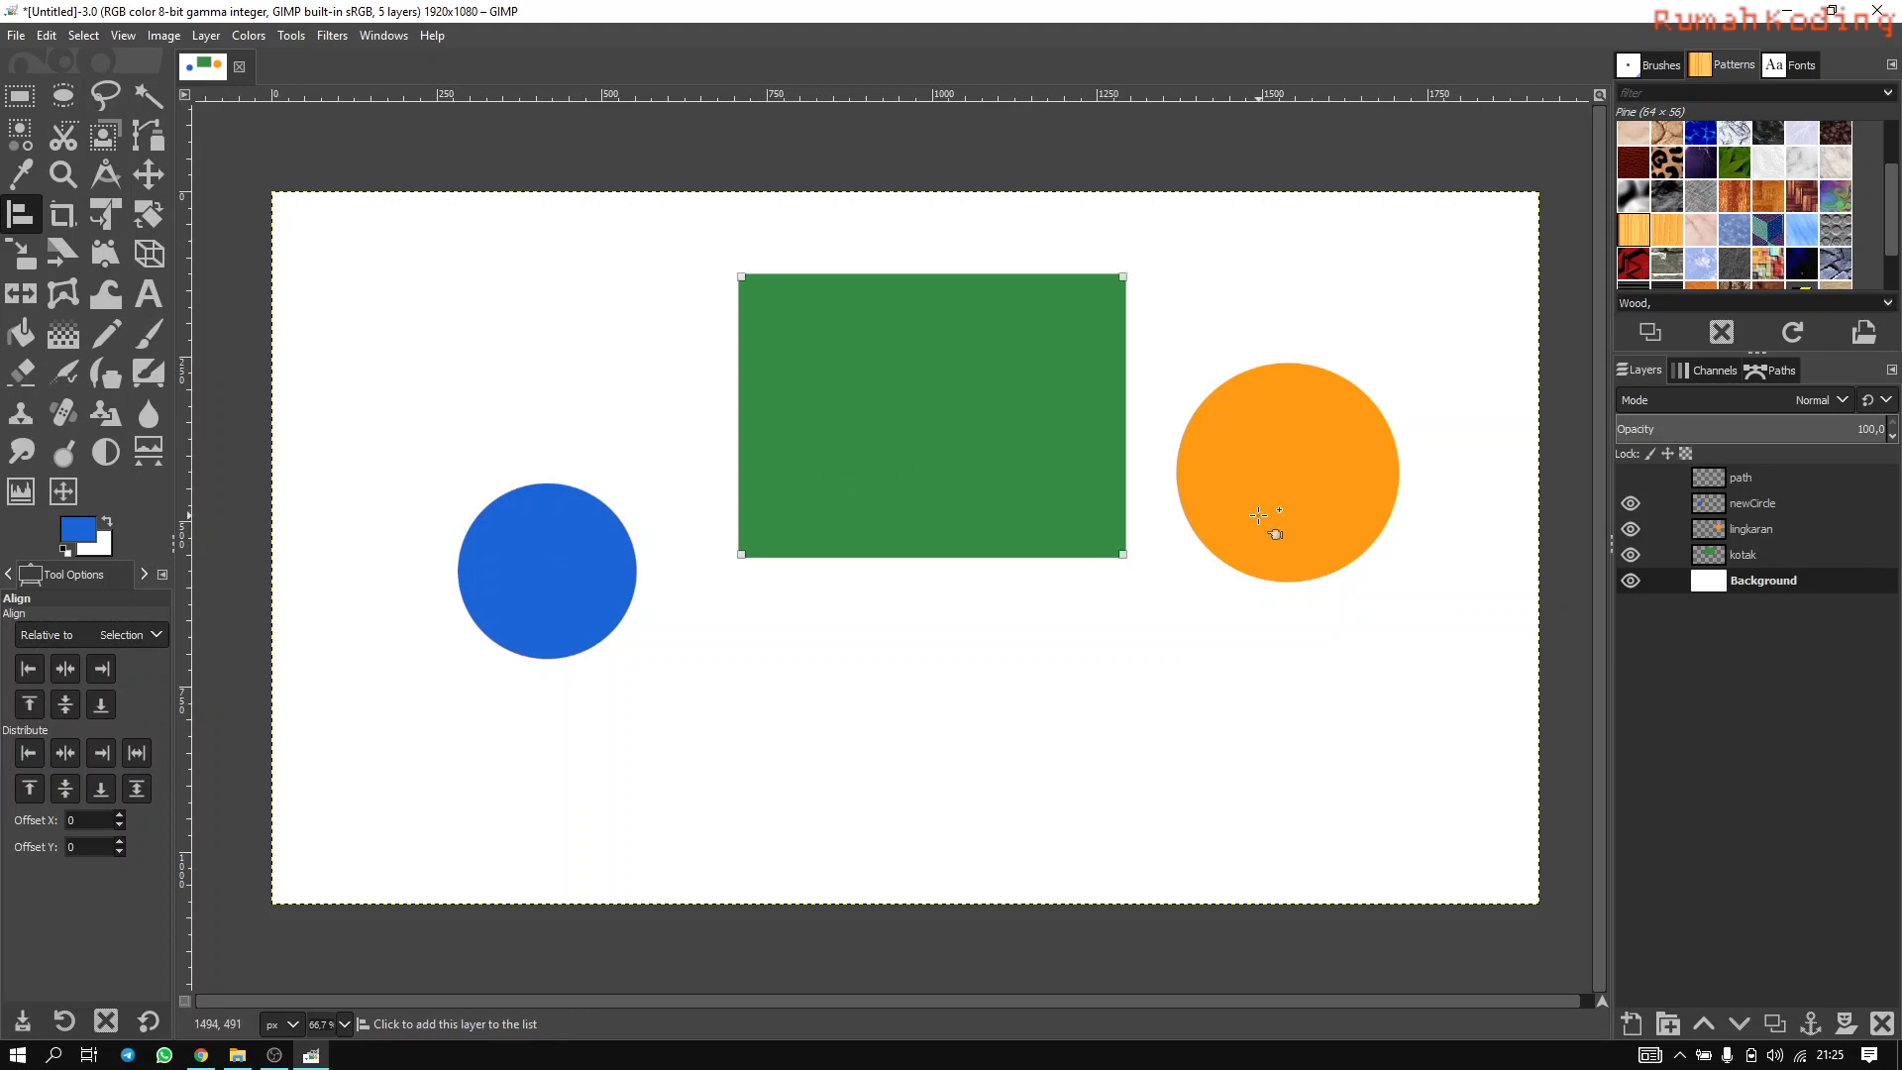
{"action": "left_click", "coordinate": [1258, 515], "text": "shift"}
{"action": "left_click", "coordinate": [559, 583], "text": "shift"}
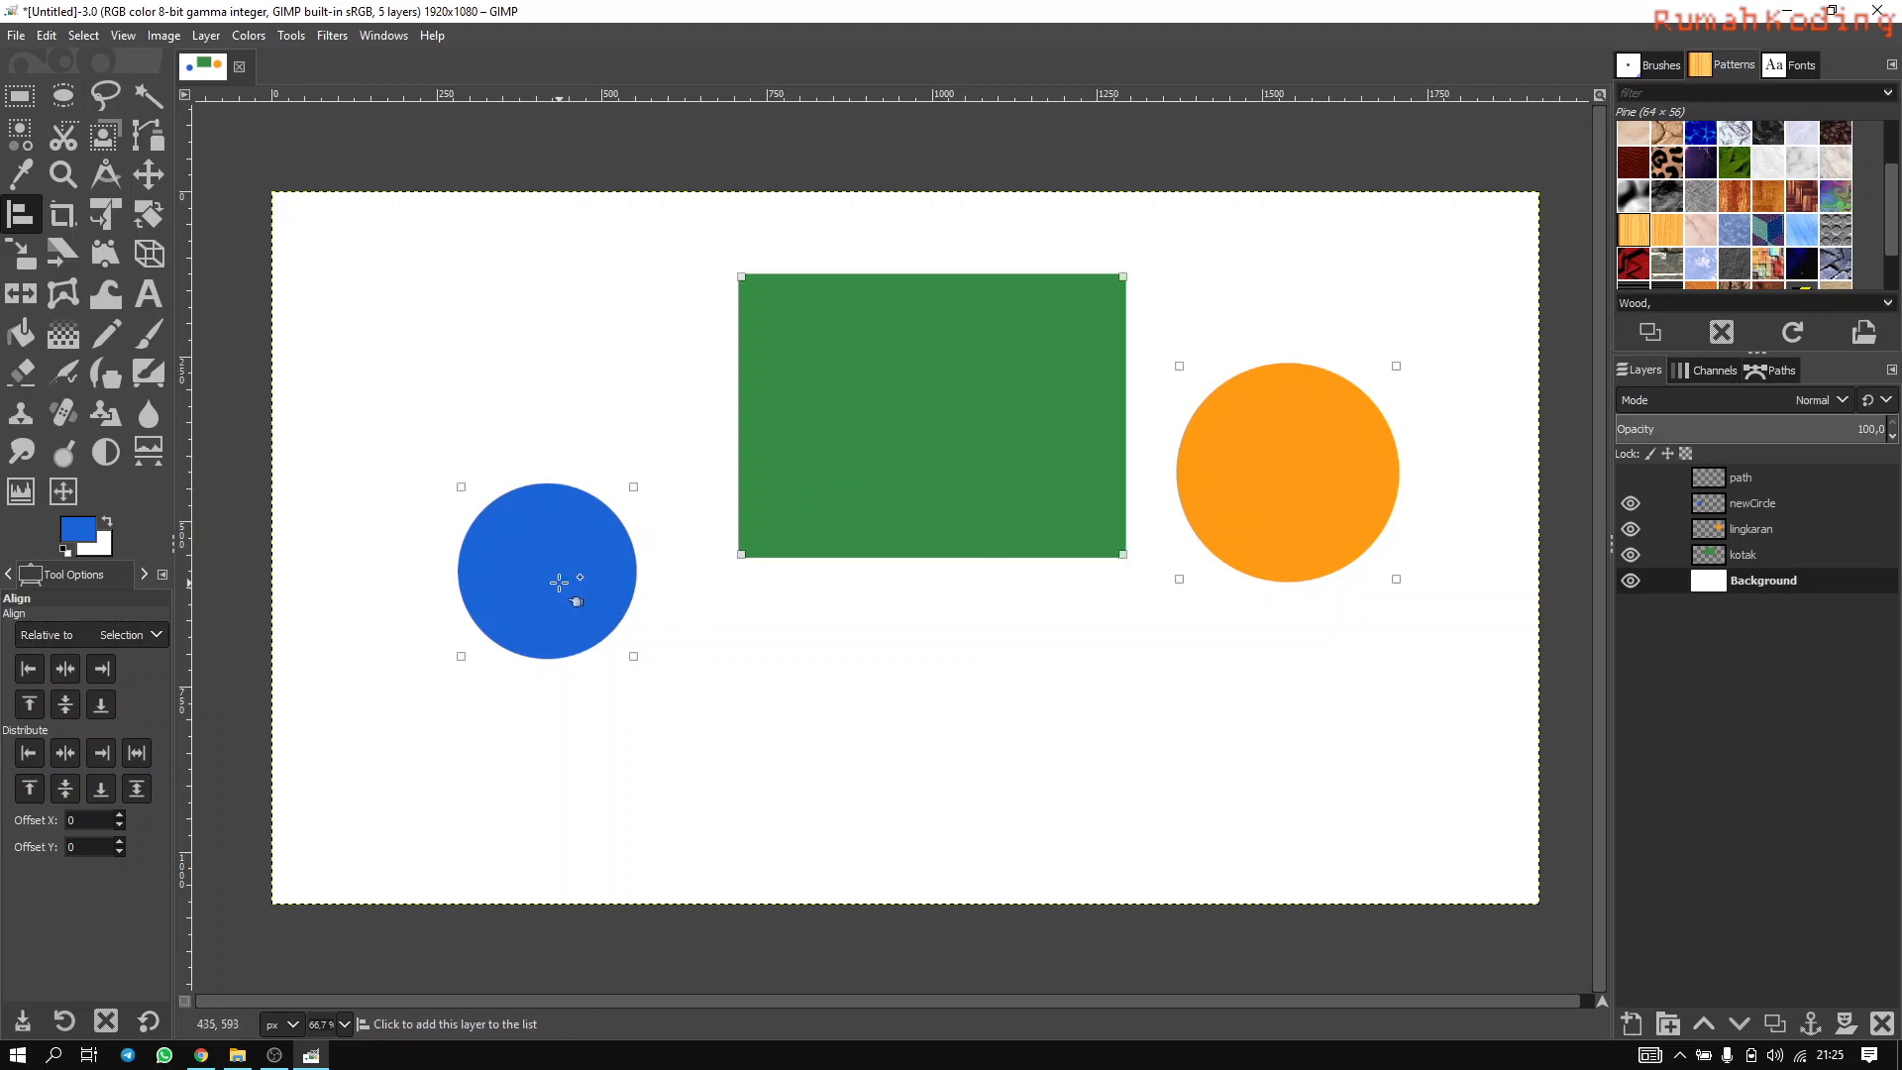
{"action": "left_click", "coordinate": [29, 671]}
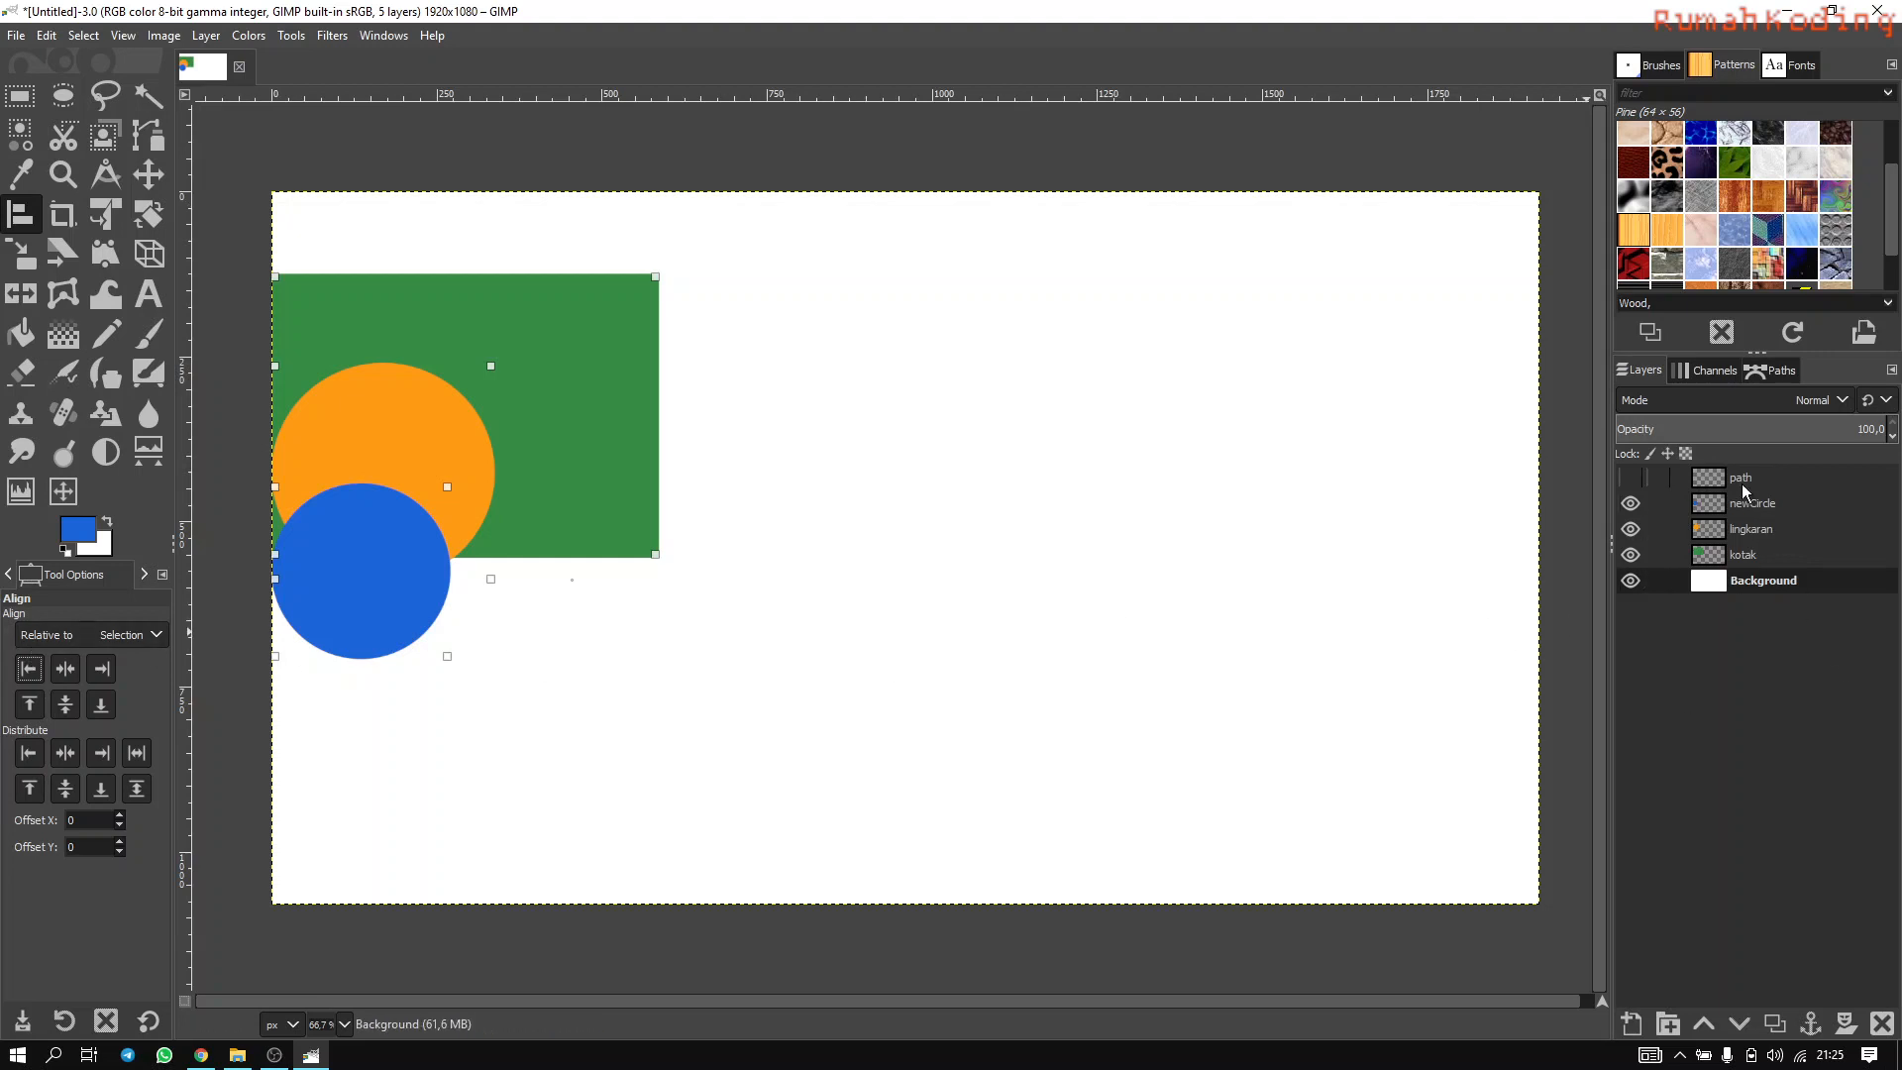
{"action": "left_click", "coordinate": [1742, 483]}
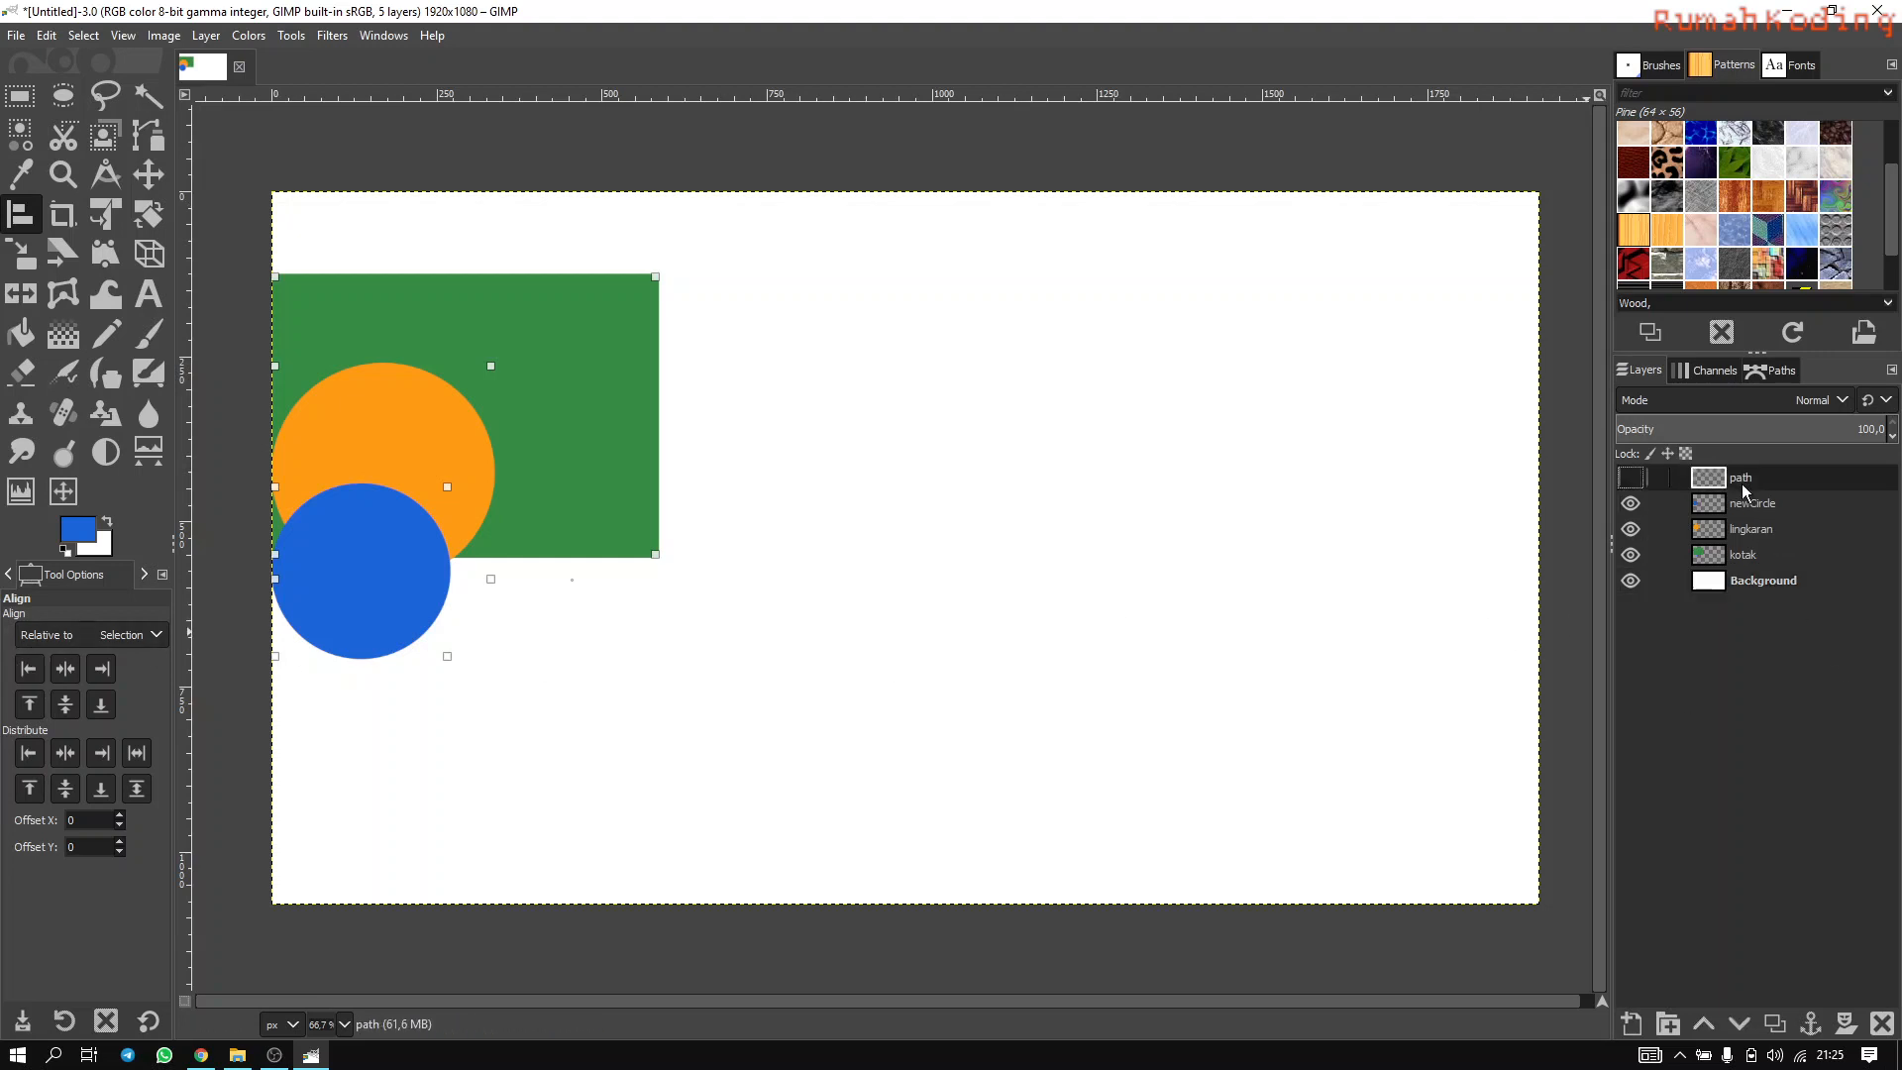
{"action": "left_click", "coordinate": [103, 669]}
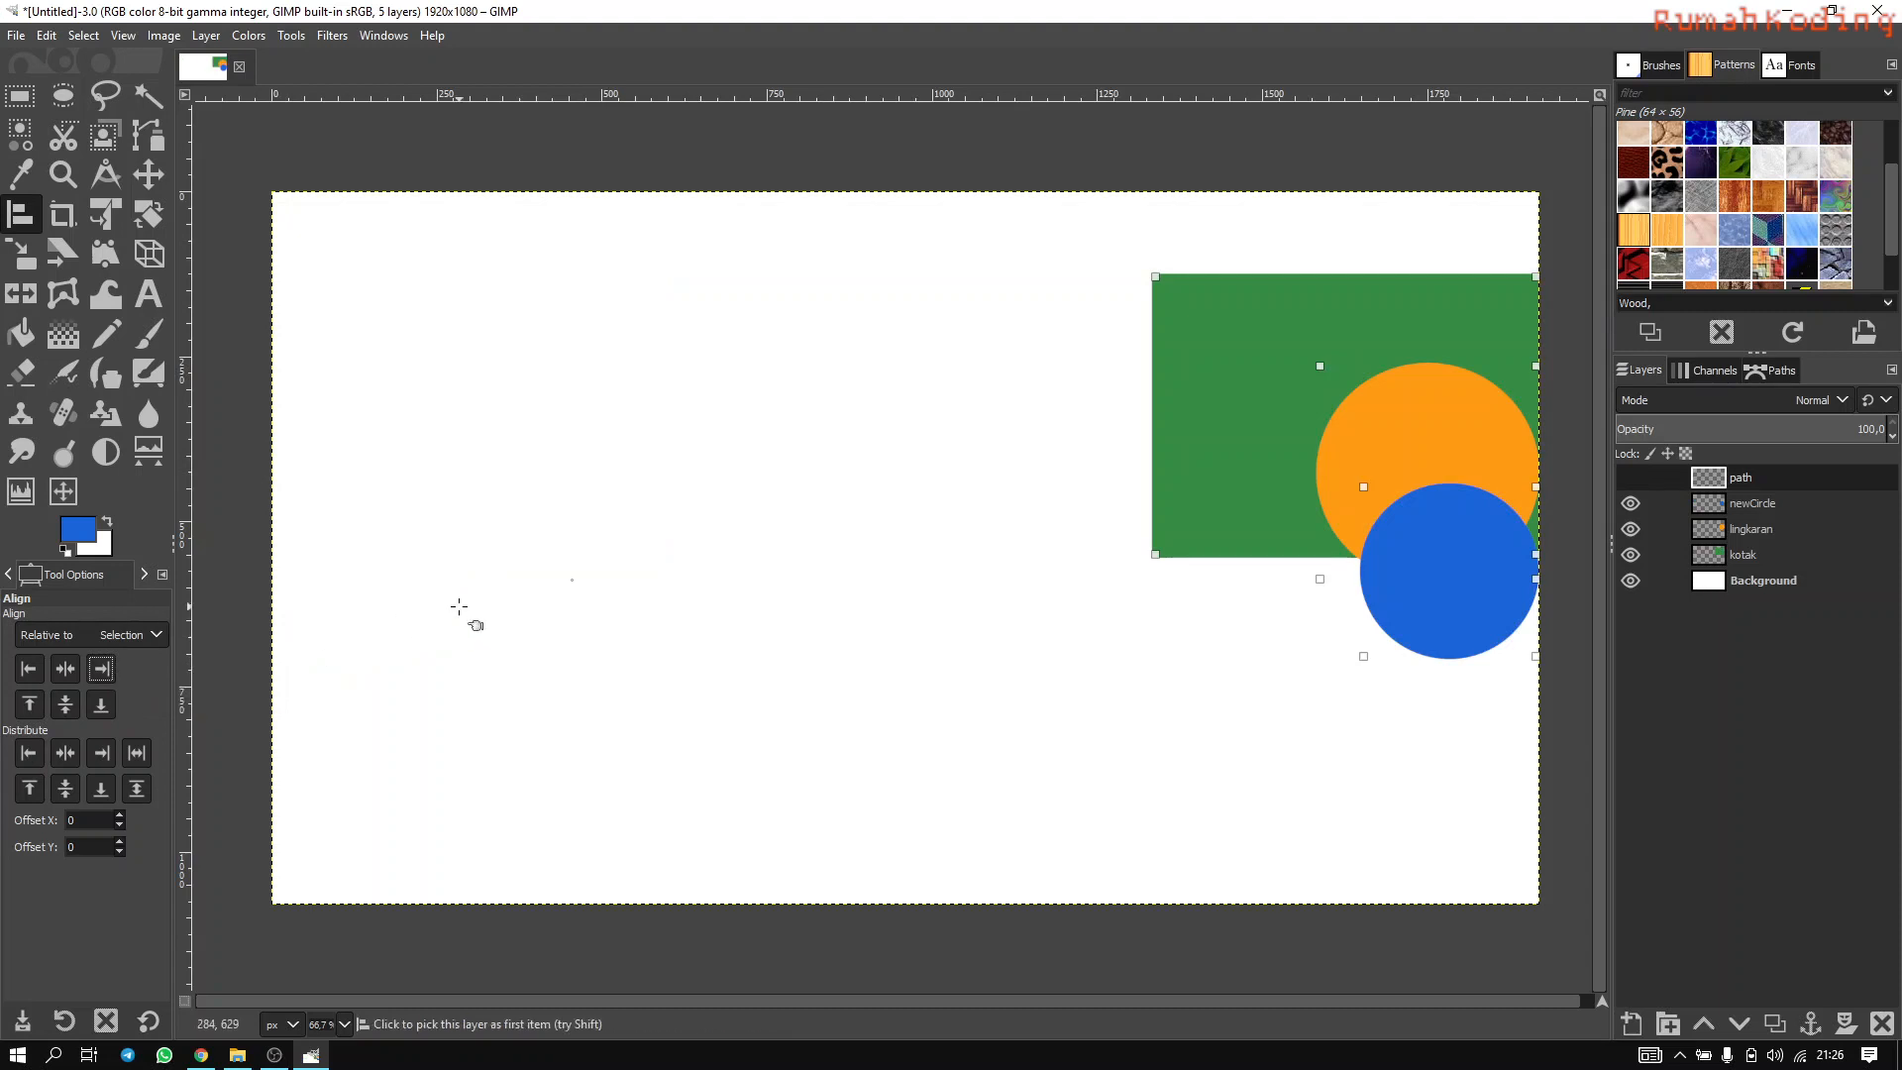
{"action": "key", "text": "ctrl+z"}
{"action": "key", "text": "ctrl+z"}
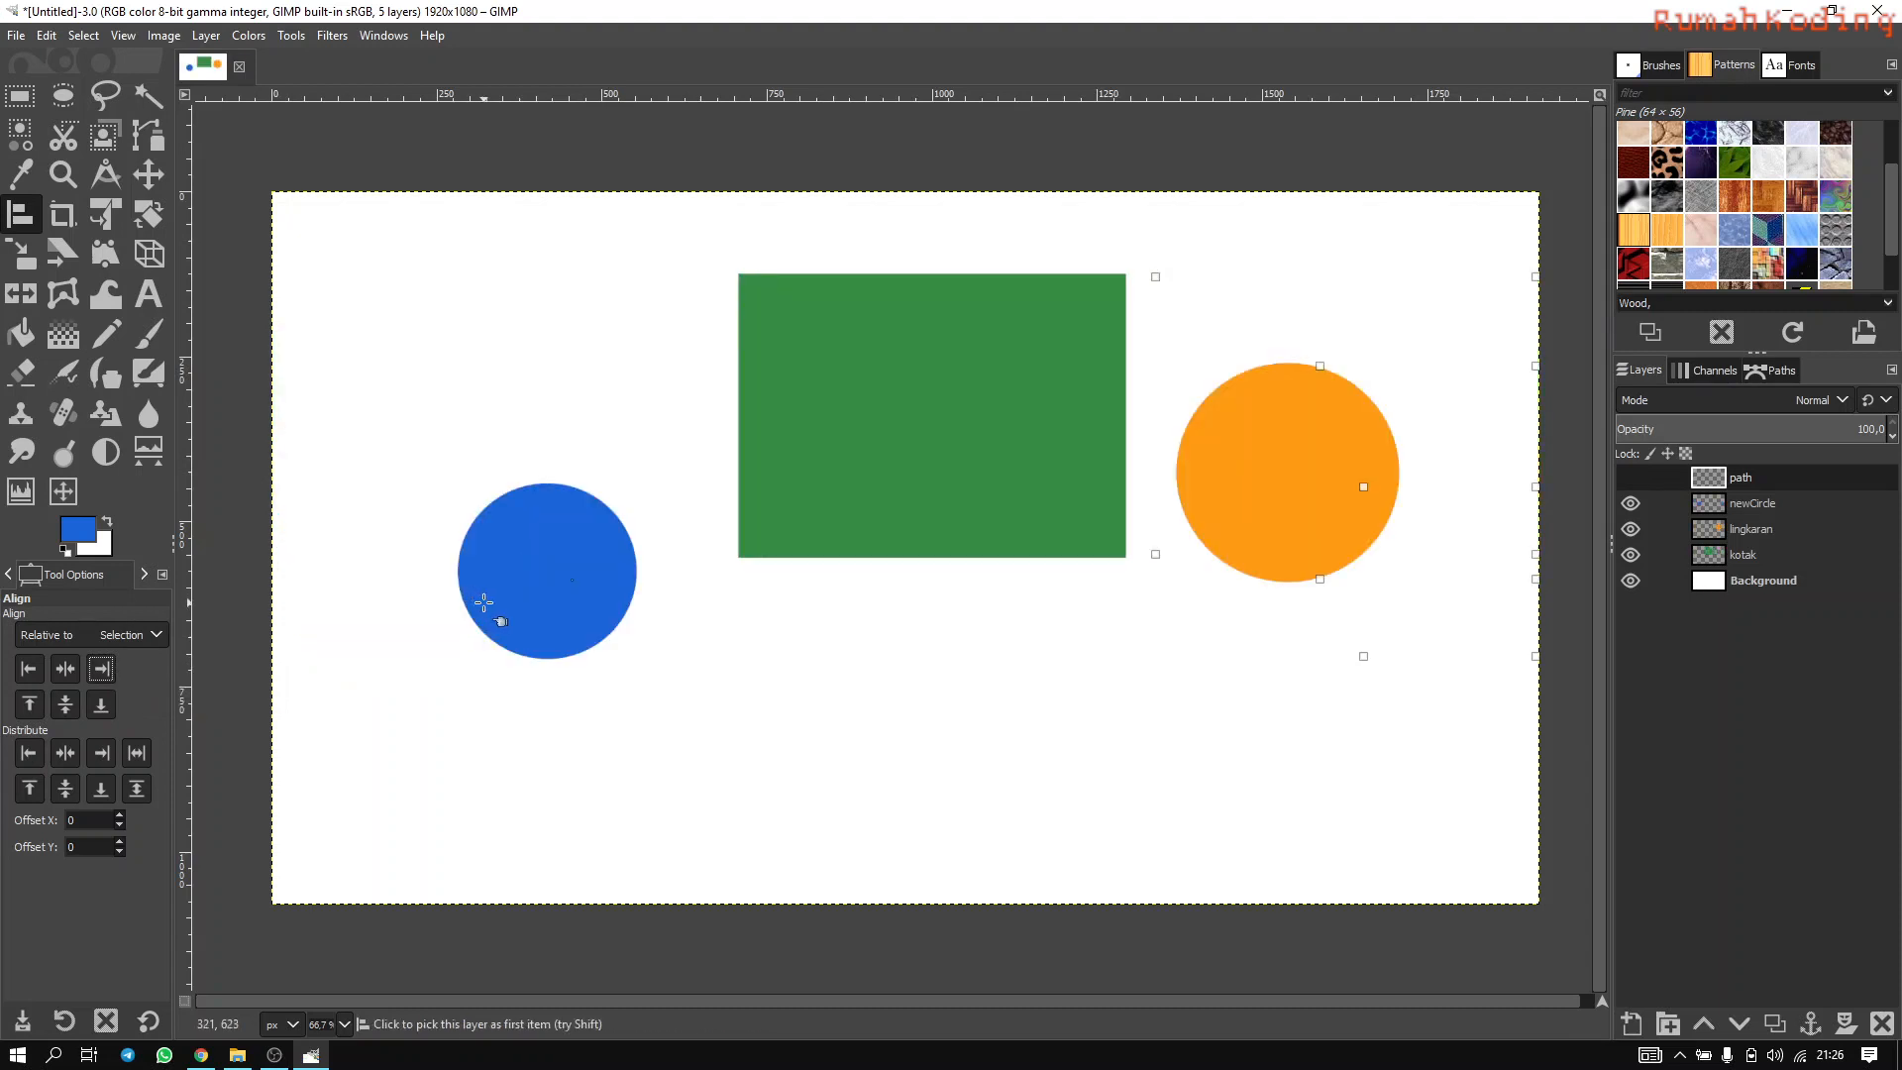
Turn off the fixed aspect ratio and draw a rectangular selection of about 104 × 105 px below the green rectangle.
{"action": "key", "text": "r"}
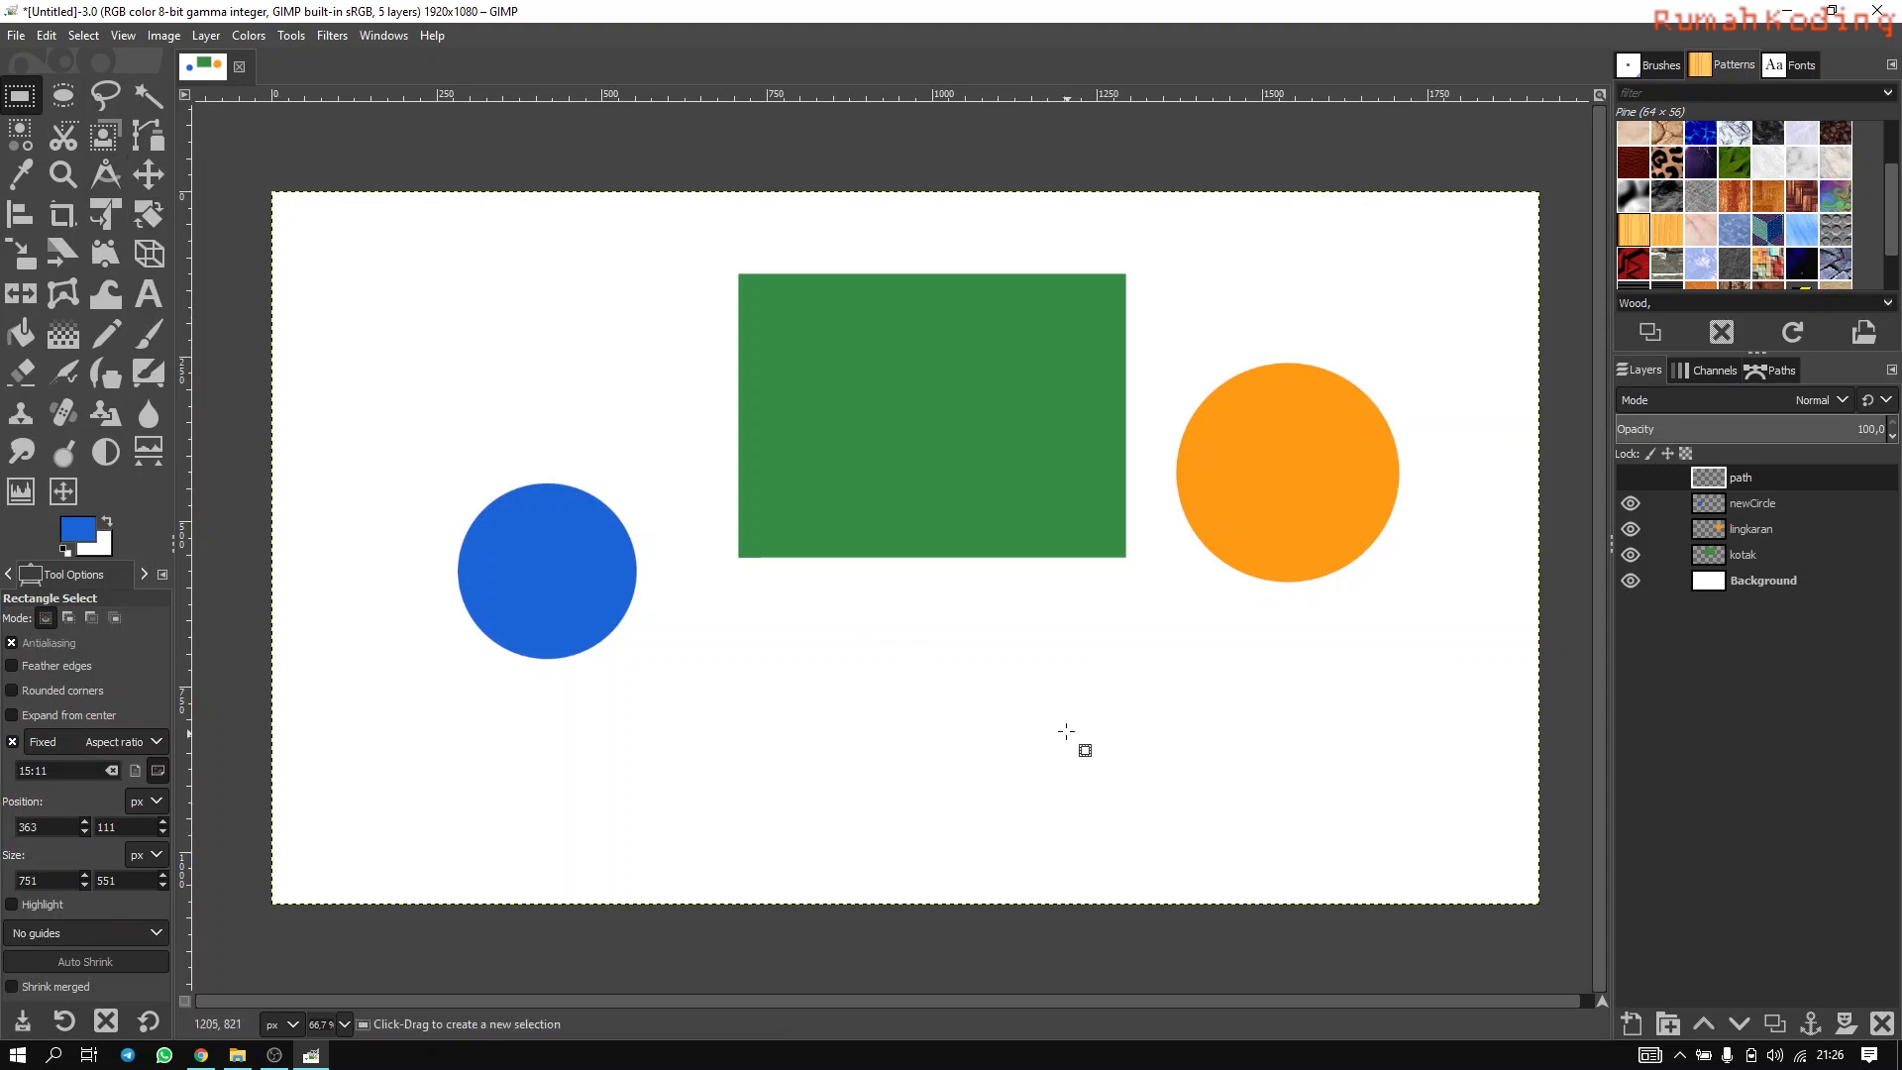
{"action": "left_click_drag", "start_coordinate": [968, 699], "coordinate": [1049, 758]}
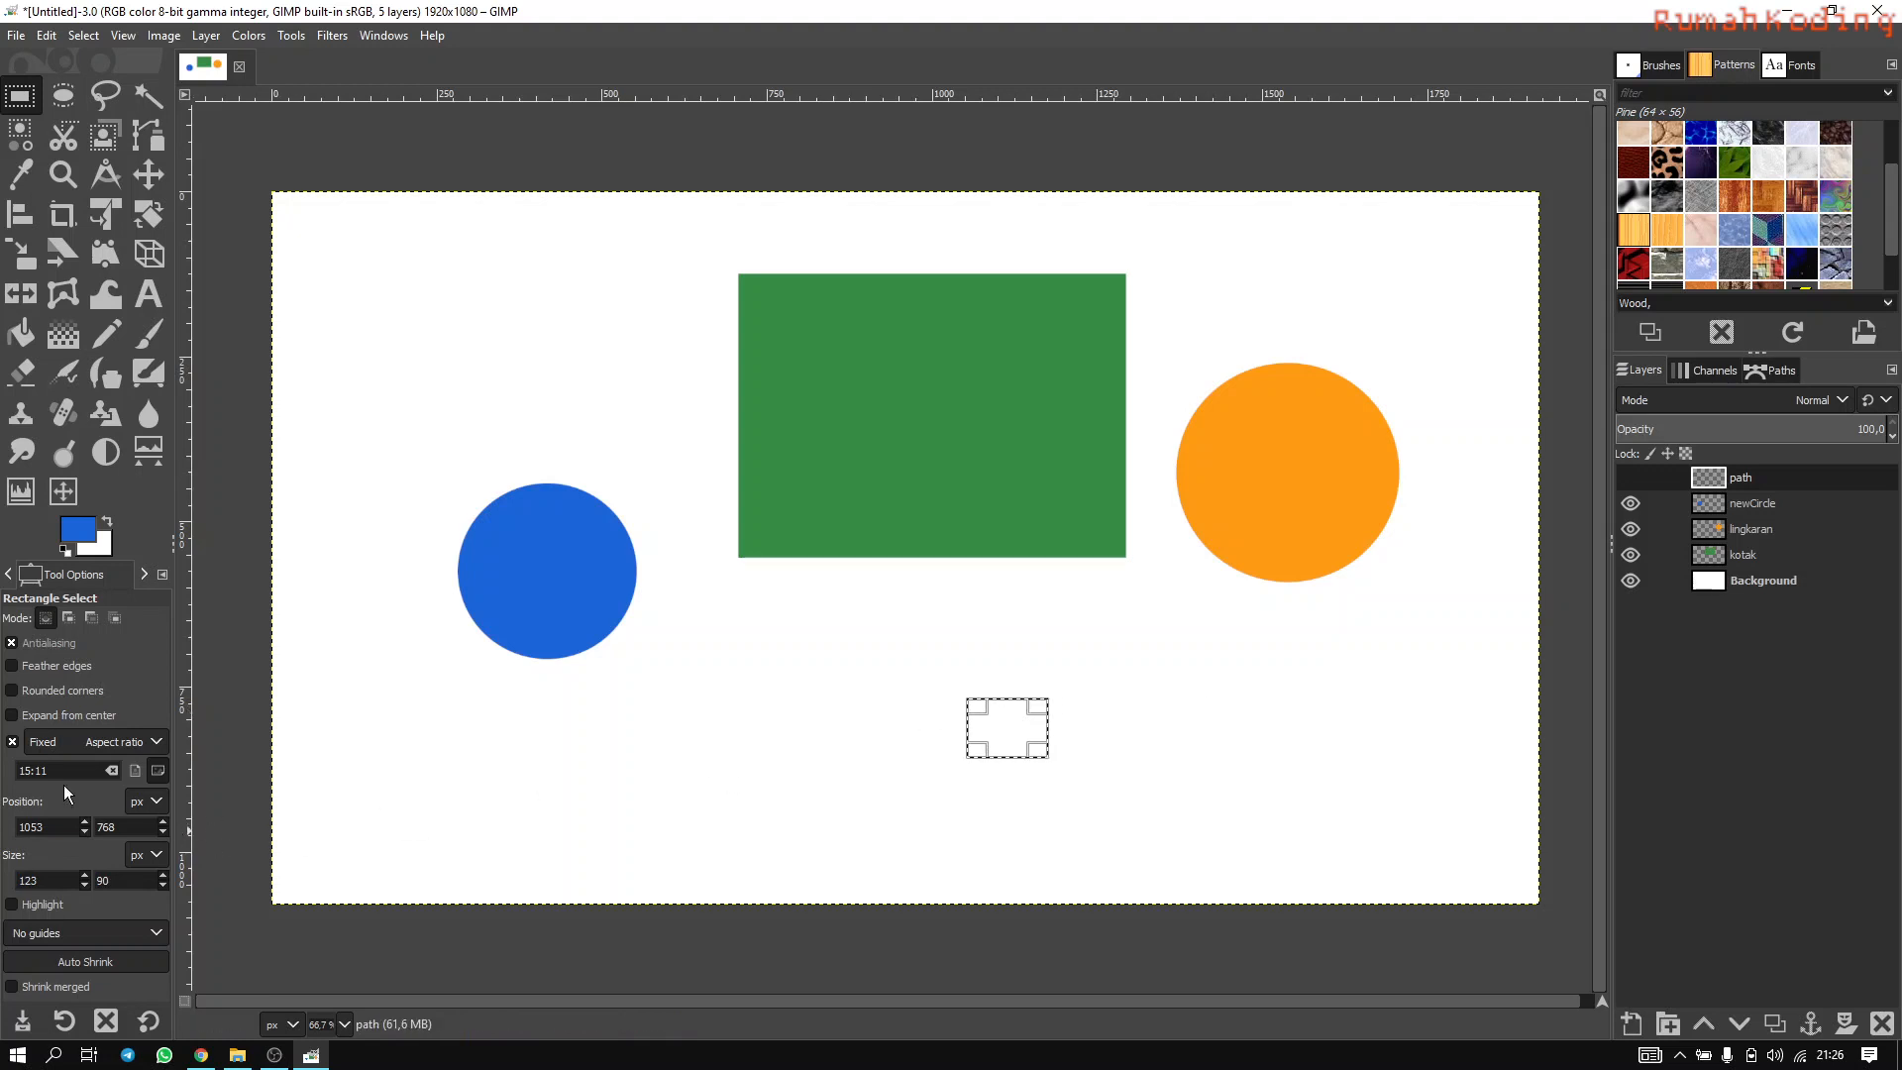
{"action": "left_click", "coordinate": [12, 741]}
{"action": "left_click_drag", "start_coordinate": [880, 671], "coordinate": [948, 740]}
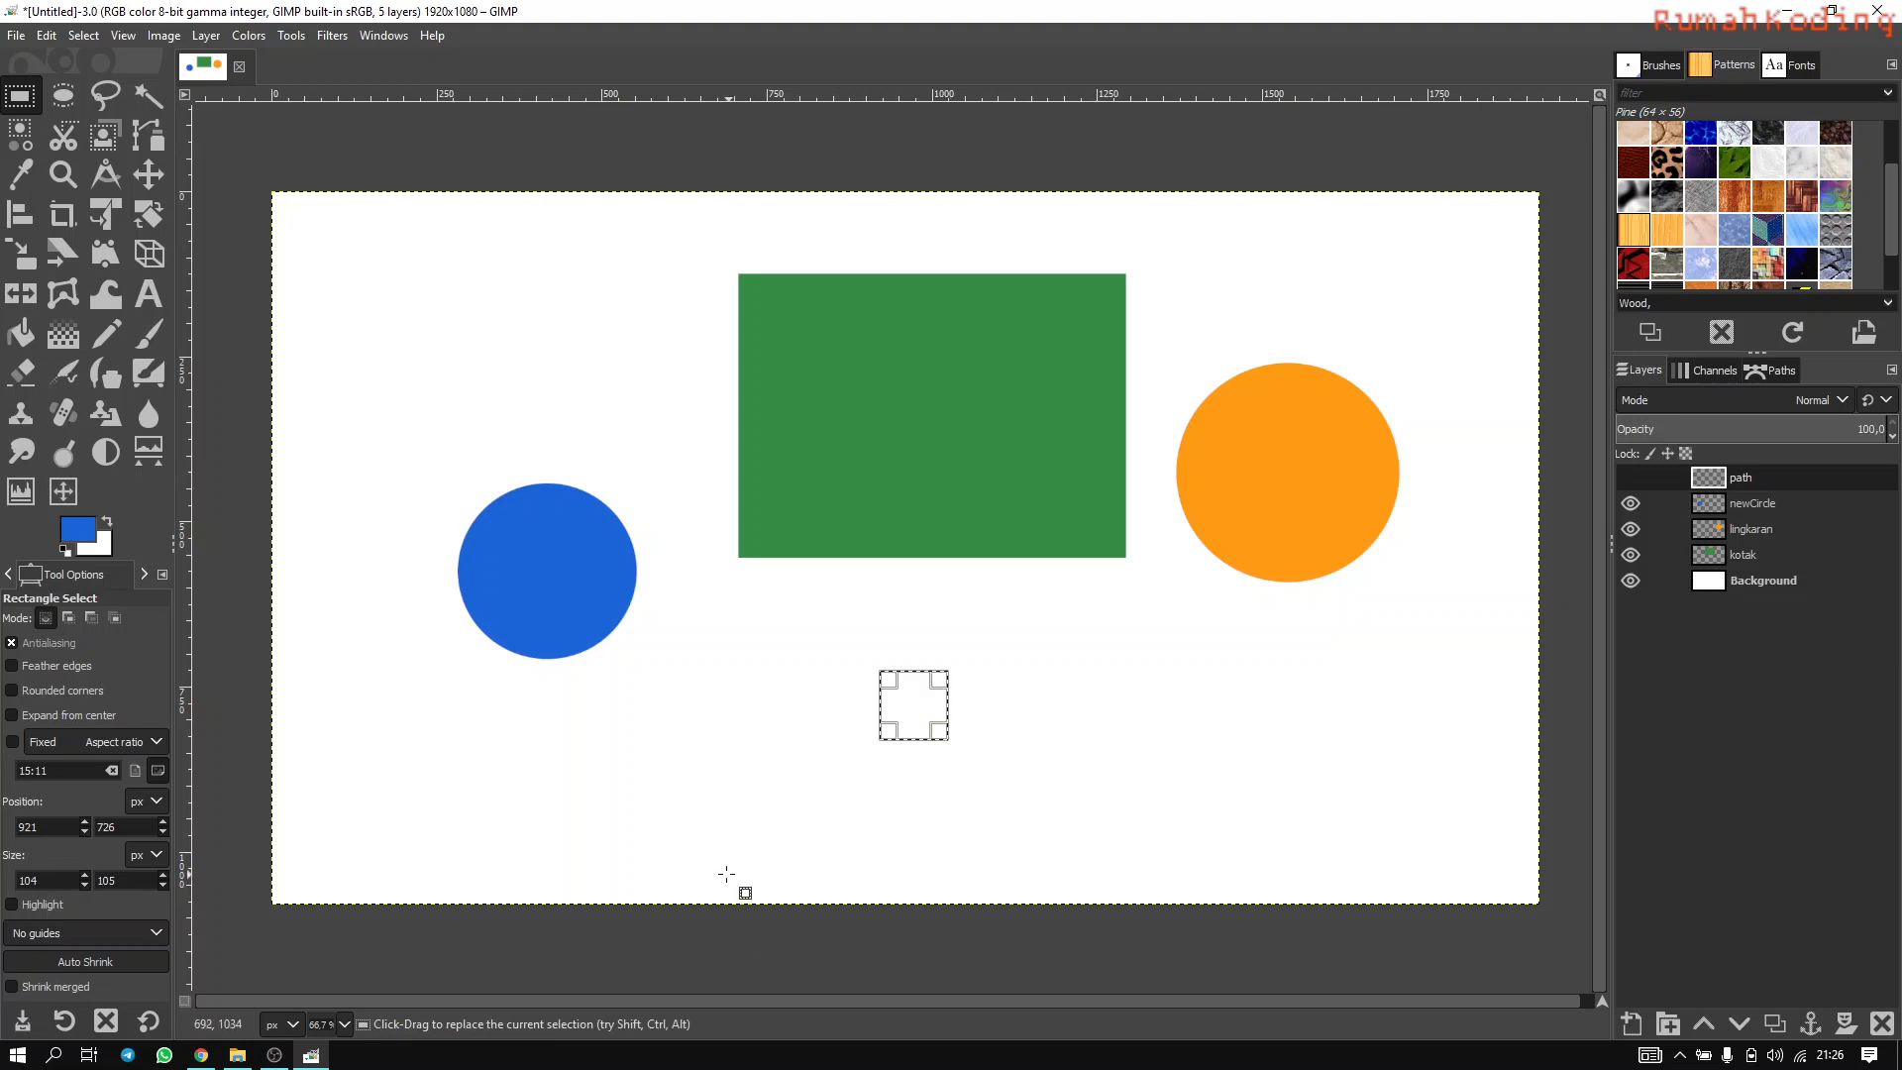
Try aligning the green rectangle and both circles to the drawn selection's left edge, right edge, horizontal centre and vertical centre.
{"action": "left_click", "coordinate": [20, 214]}
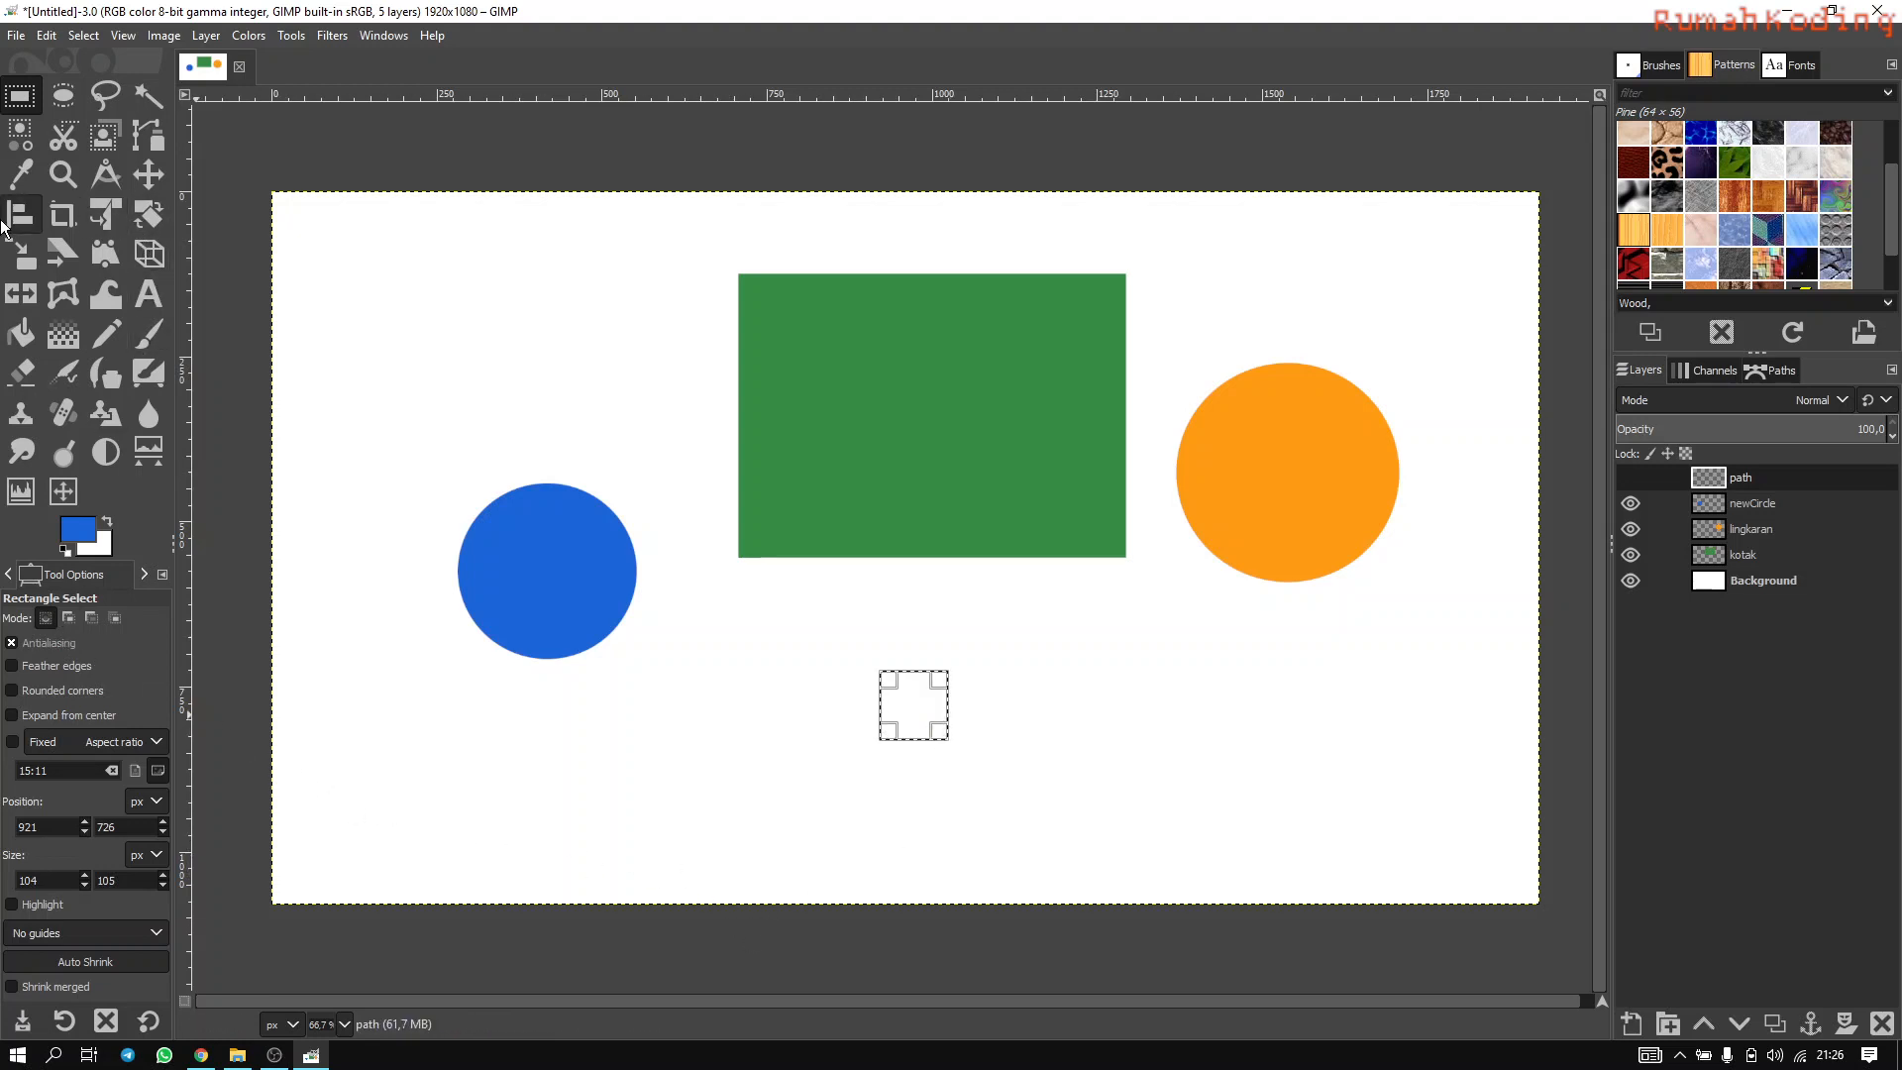
{"action": "left_click", "coordinate": [135, 638]}
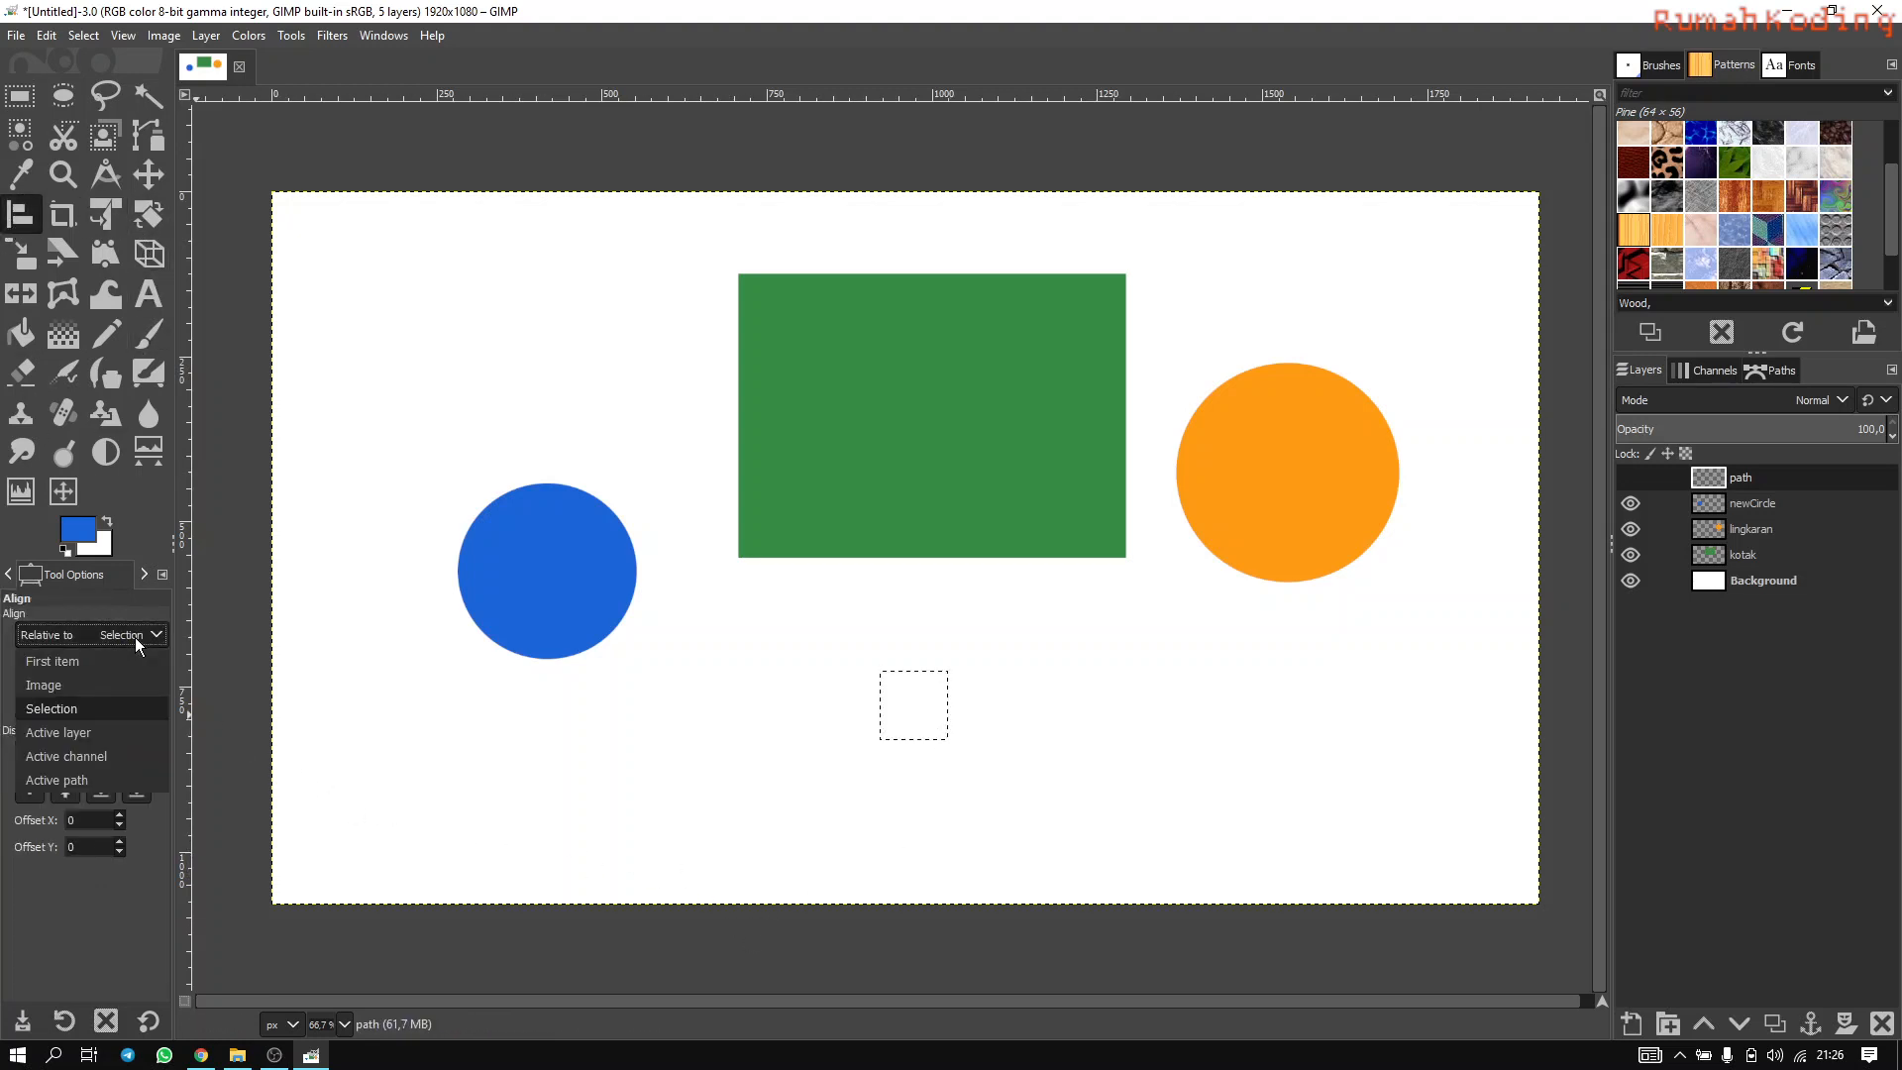
{"action": "left_click", "coordinate": [135, 638]}
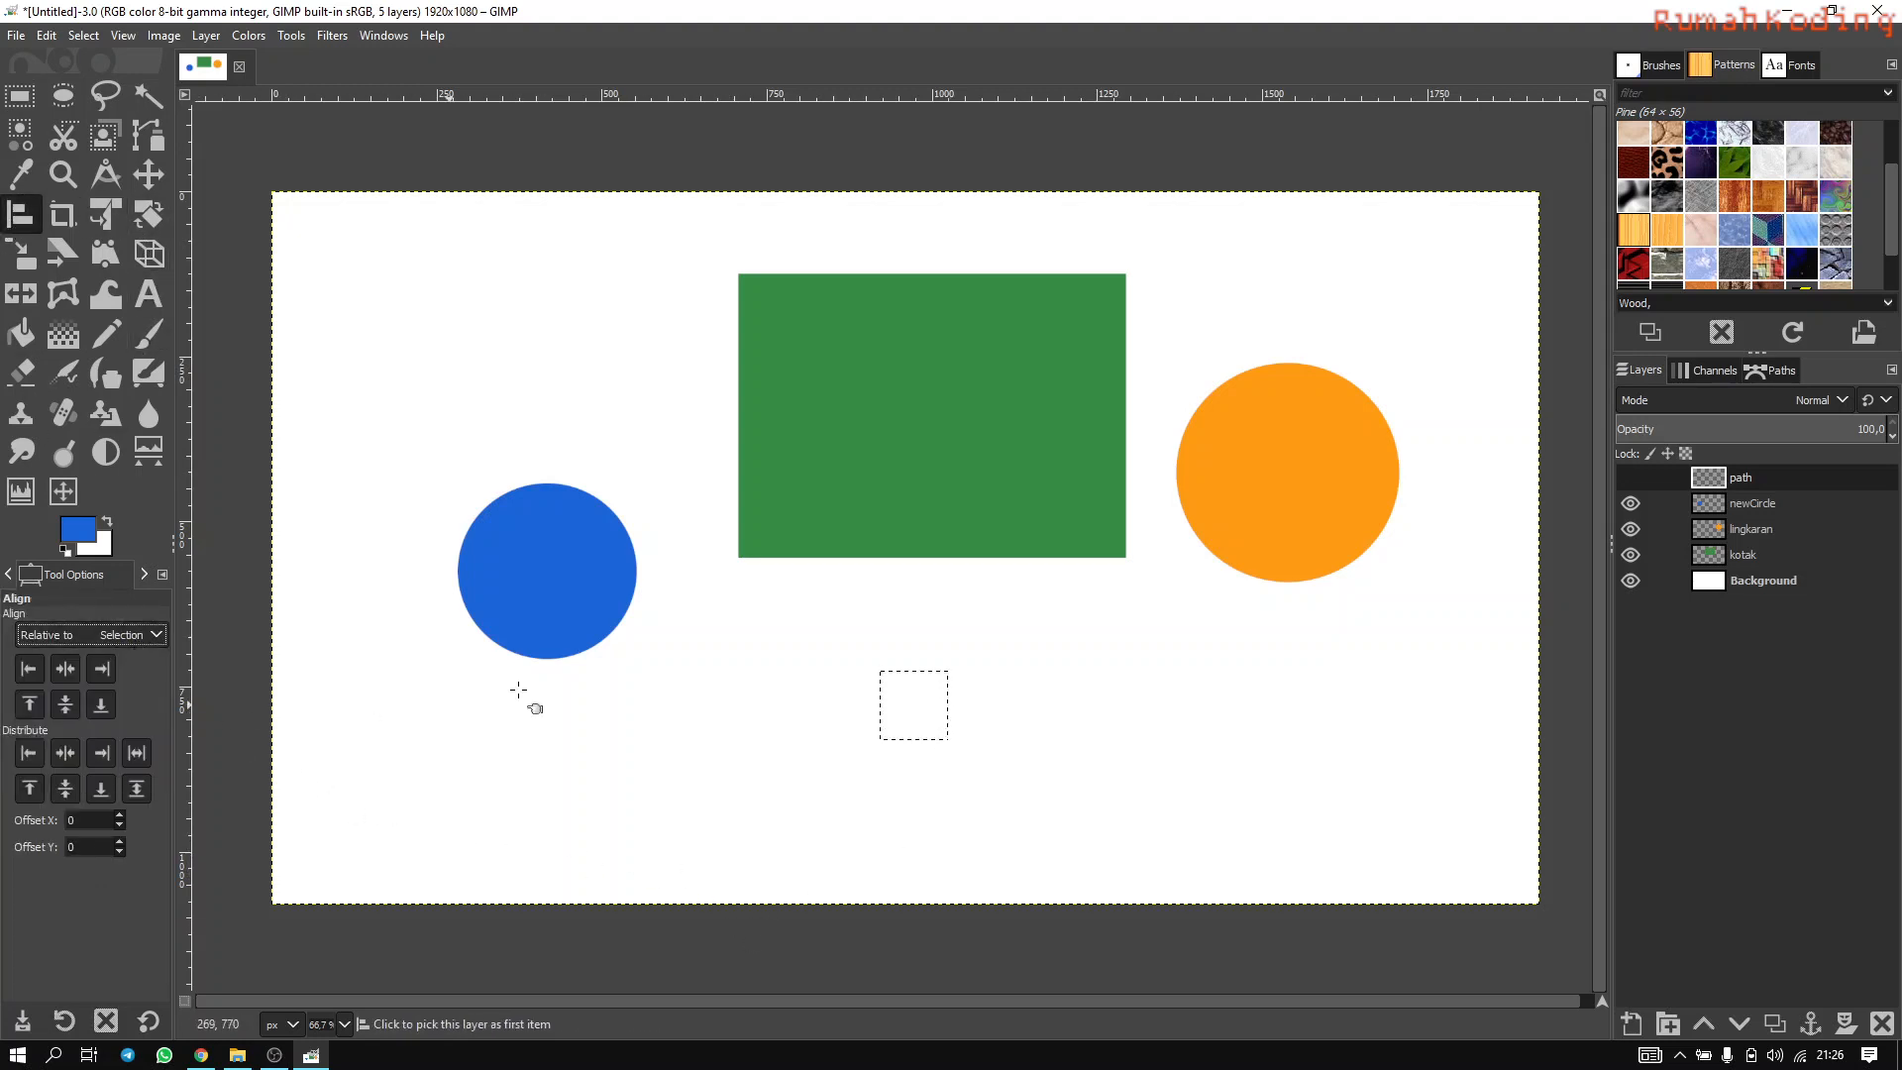
{"action": "left_click", "coordinate": [905, 450]}
{"action": "left_click", "coordinate": [520, 585], "text": "shift"}
{"action": "left_click", "coordinate": [1328, 479], "text": "shift"}
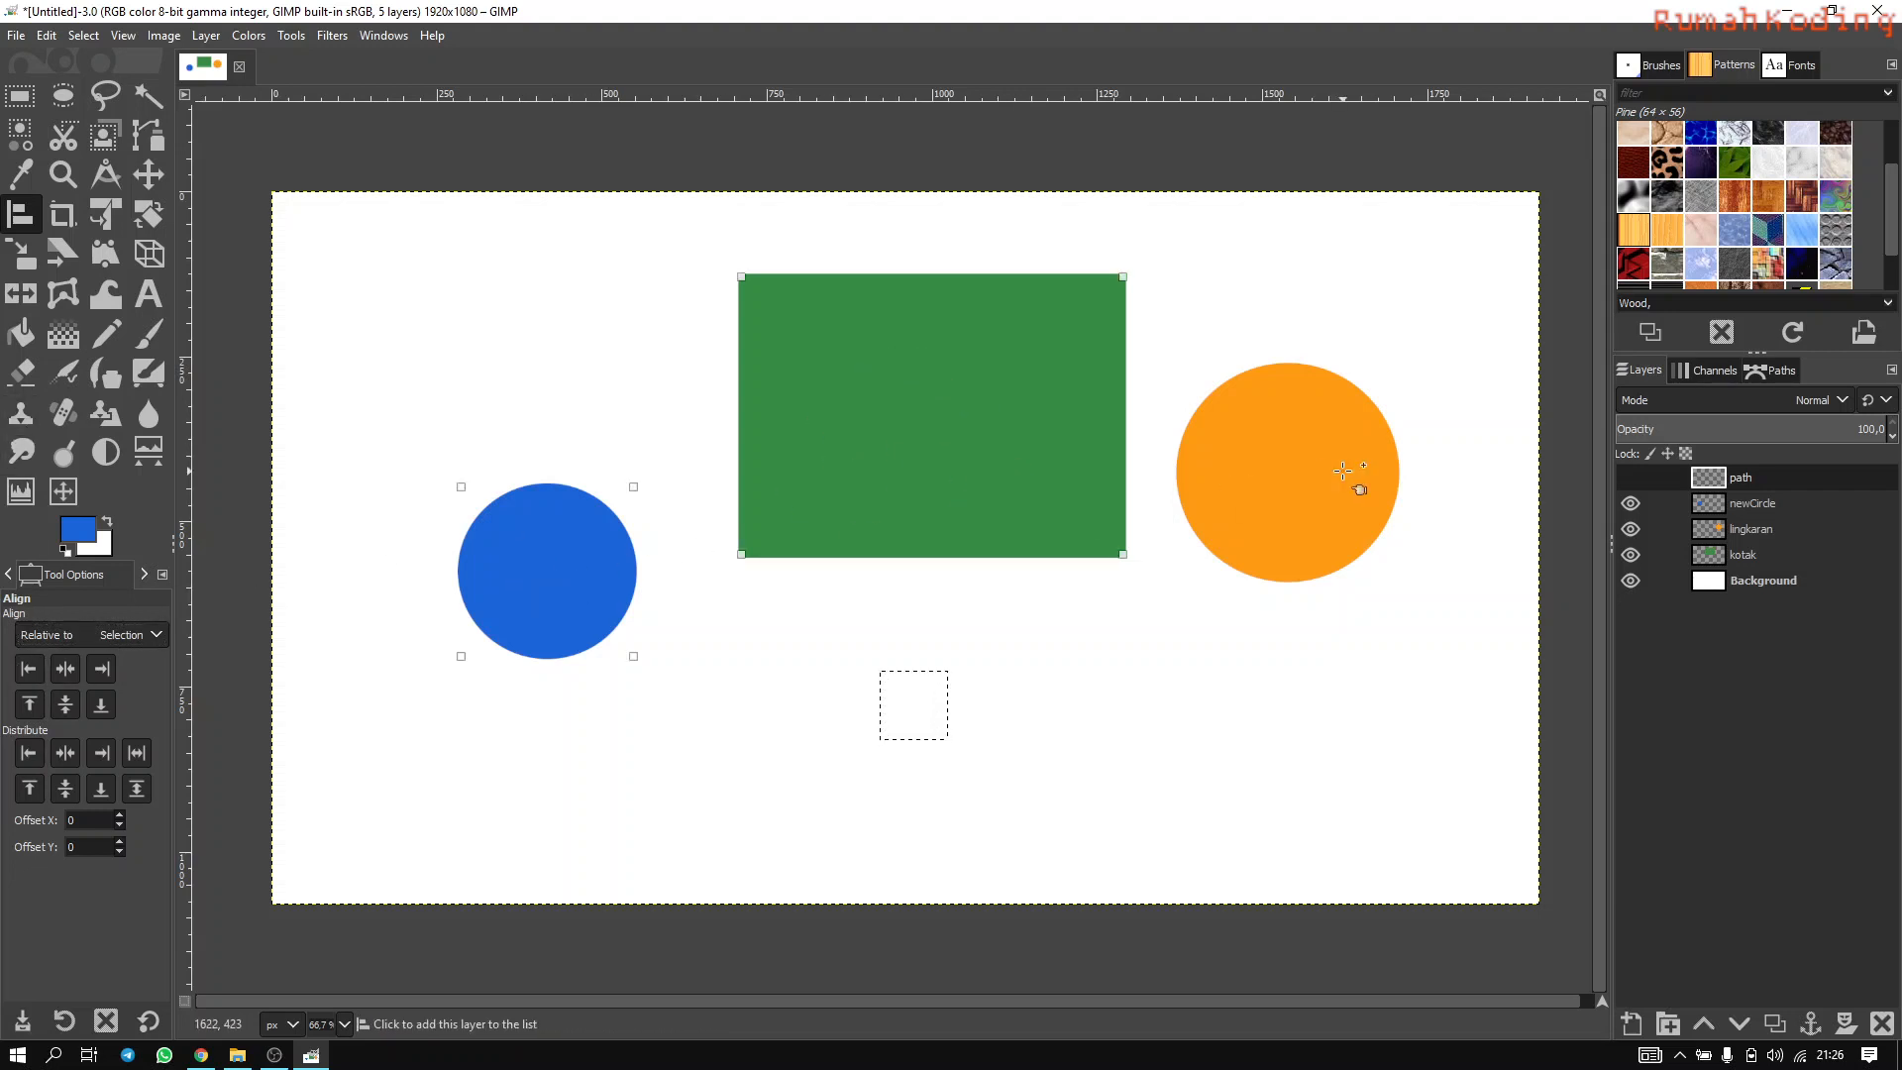
{"action": "left_click", "coordinate": [28, 670]}
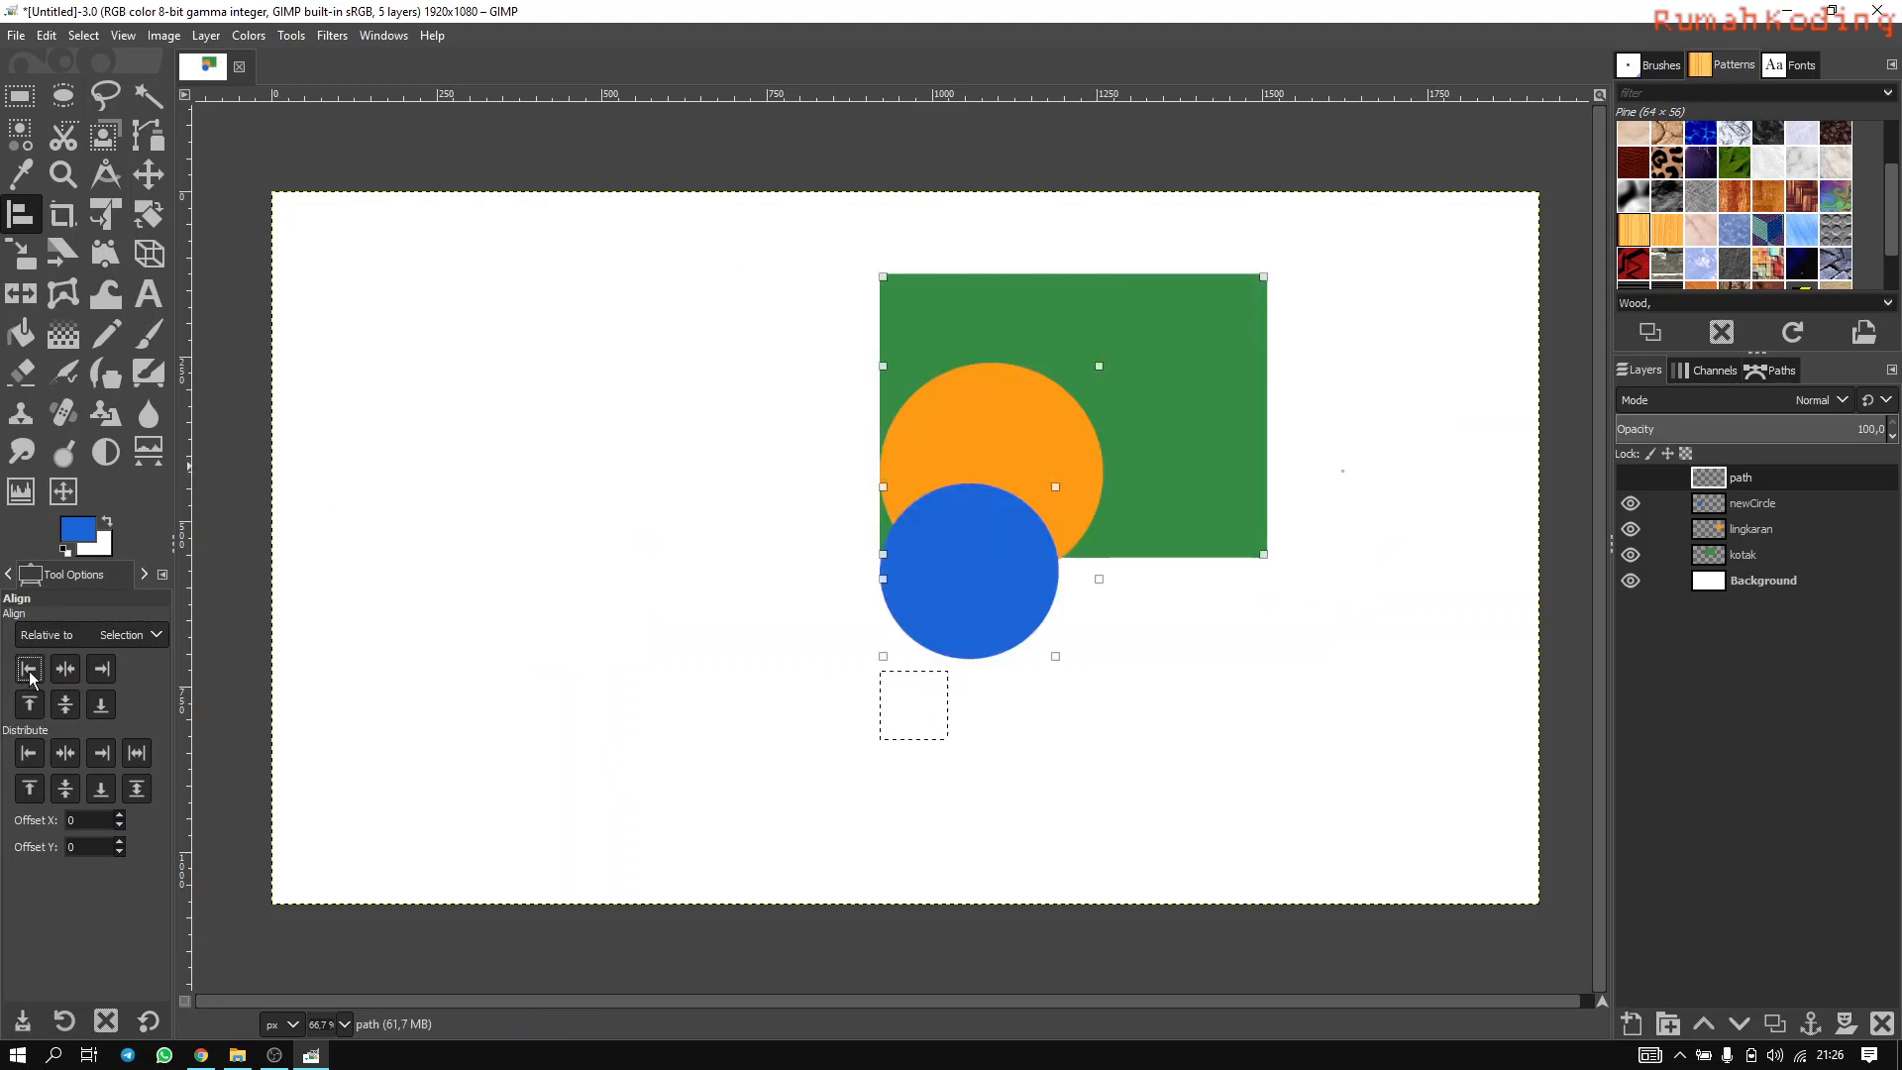
{"action": "left_click", "coordinate": [107, 678]}
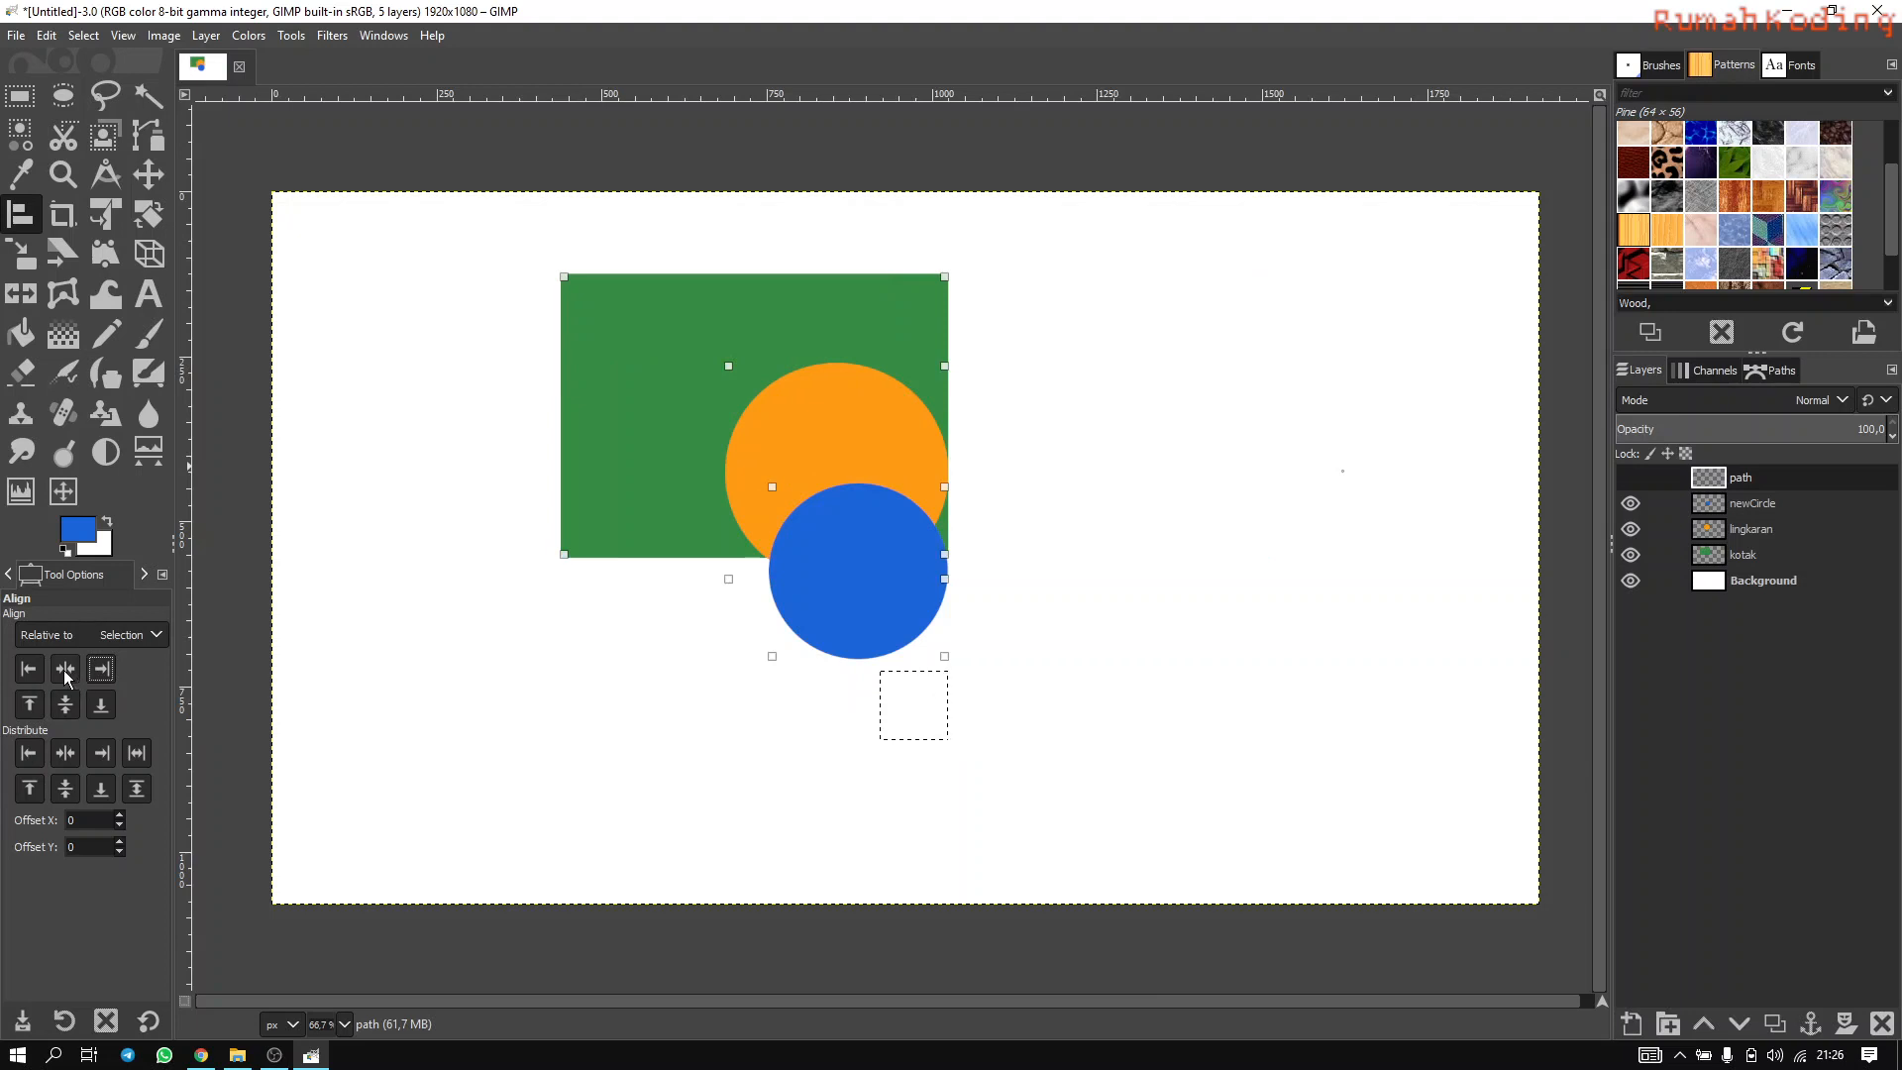
{"action": "left_click", "coordinate": [65, 672]}
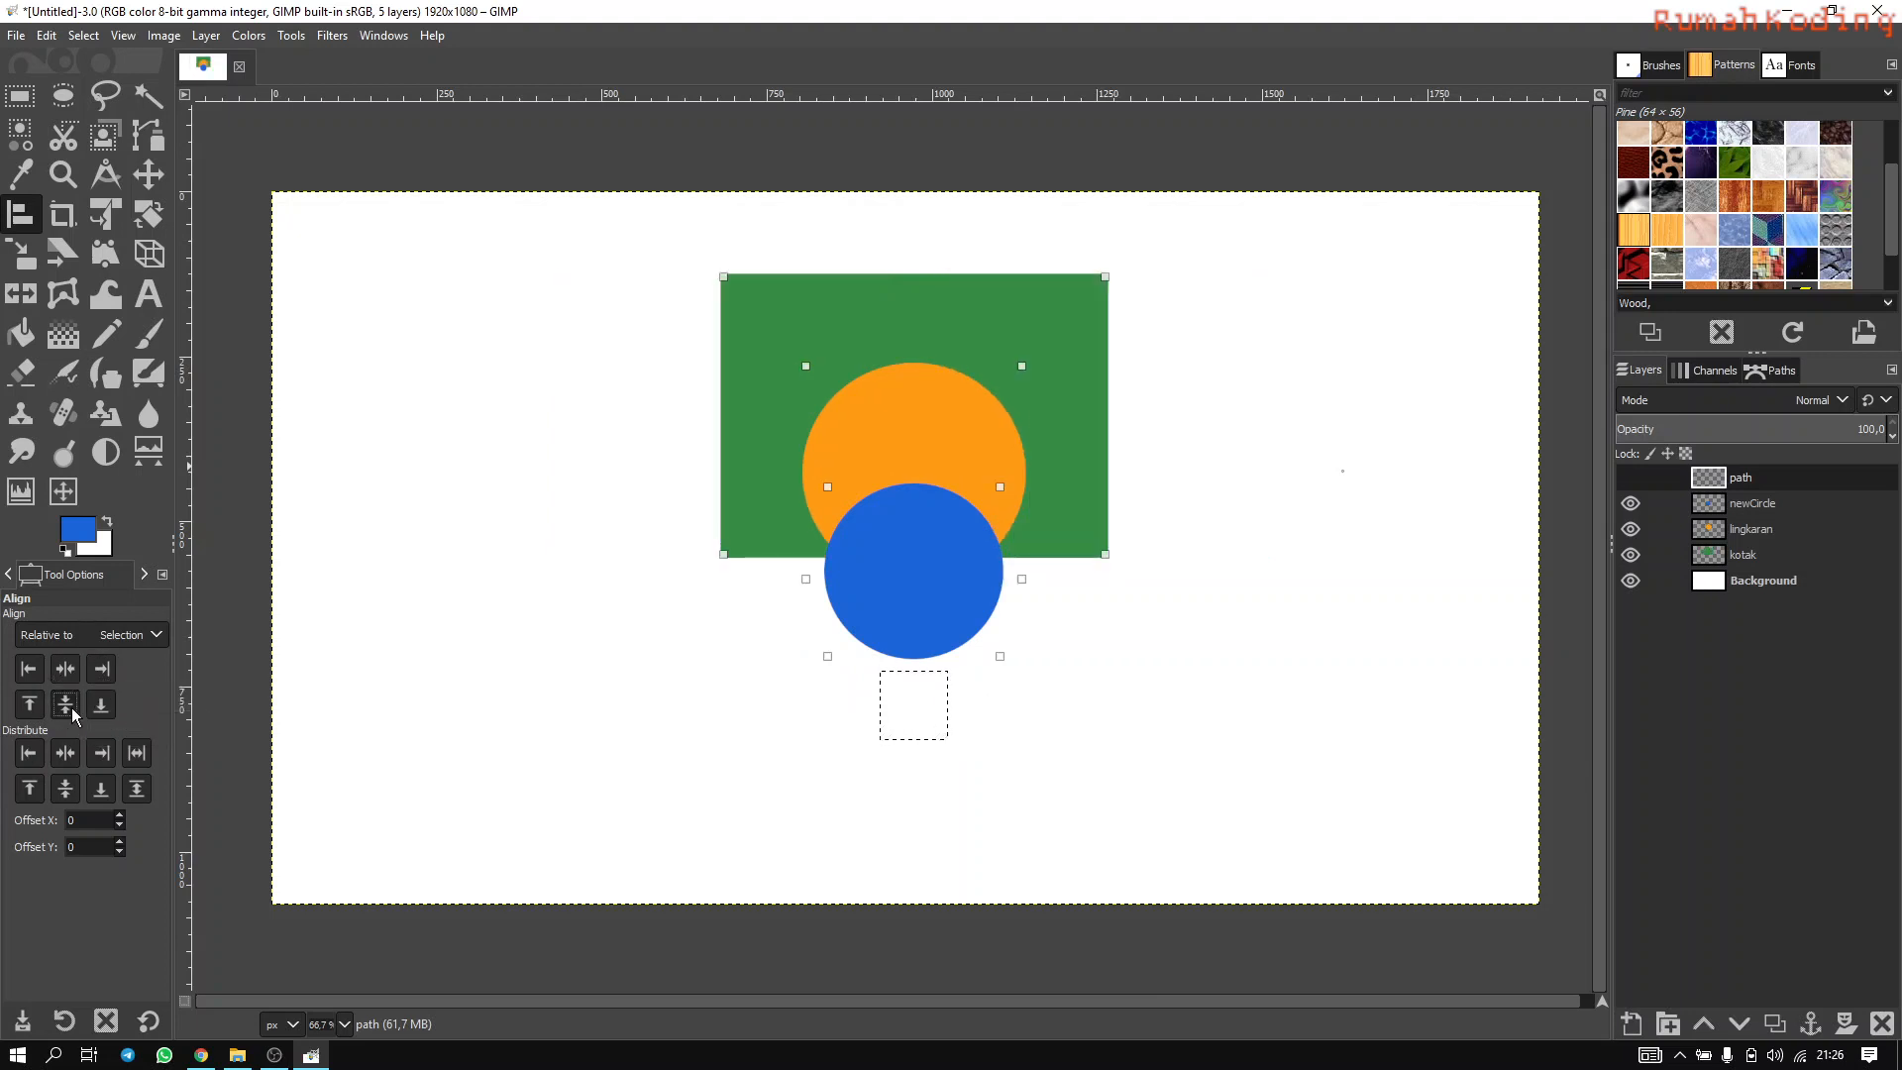
{"action": "left_click", "coordinate": [65, 704]}
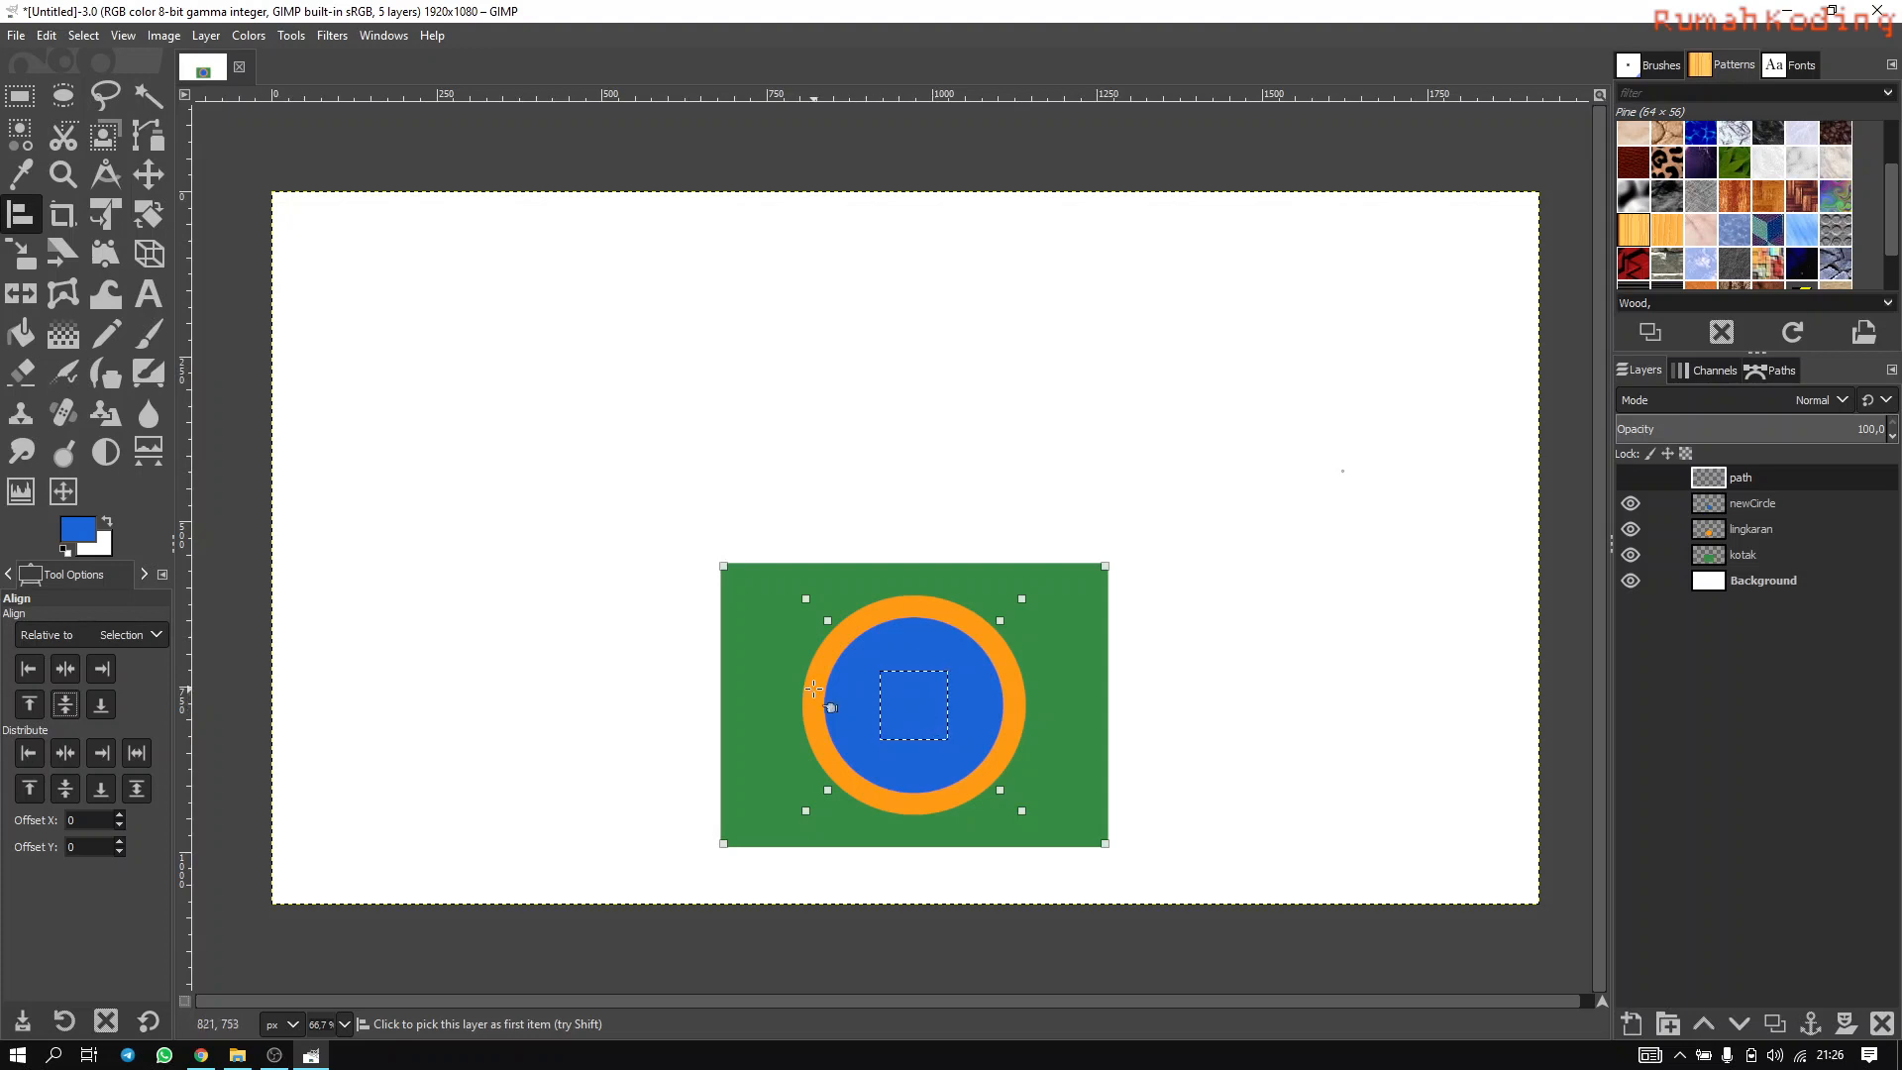
Undo all the alignments of the three shapes to the drawn selection and remove that selection.
{"action": "key", "text": "ctrl+z"}
{"action": "key", "text": "ctrl+z"}
{"action": "key", "text": "ctrl+z"}
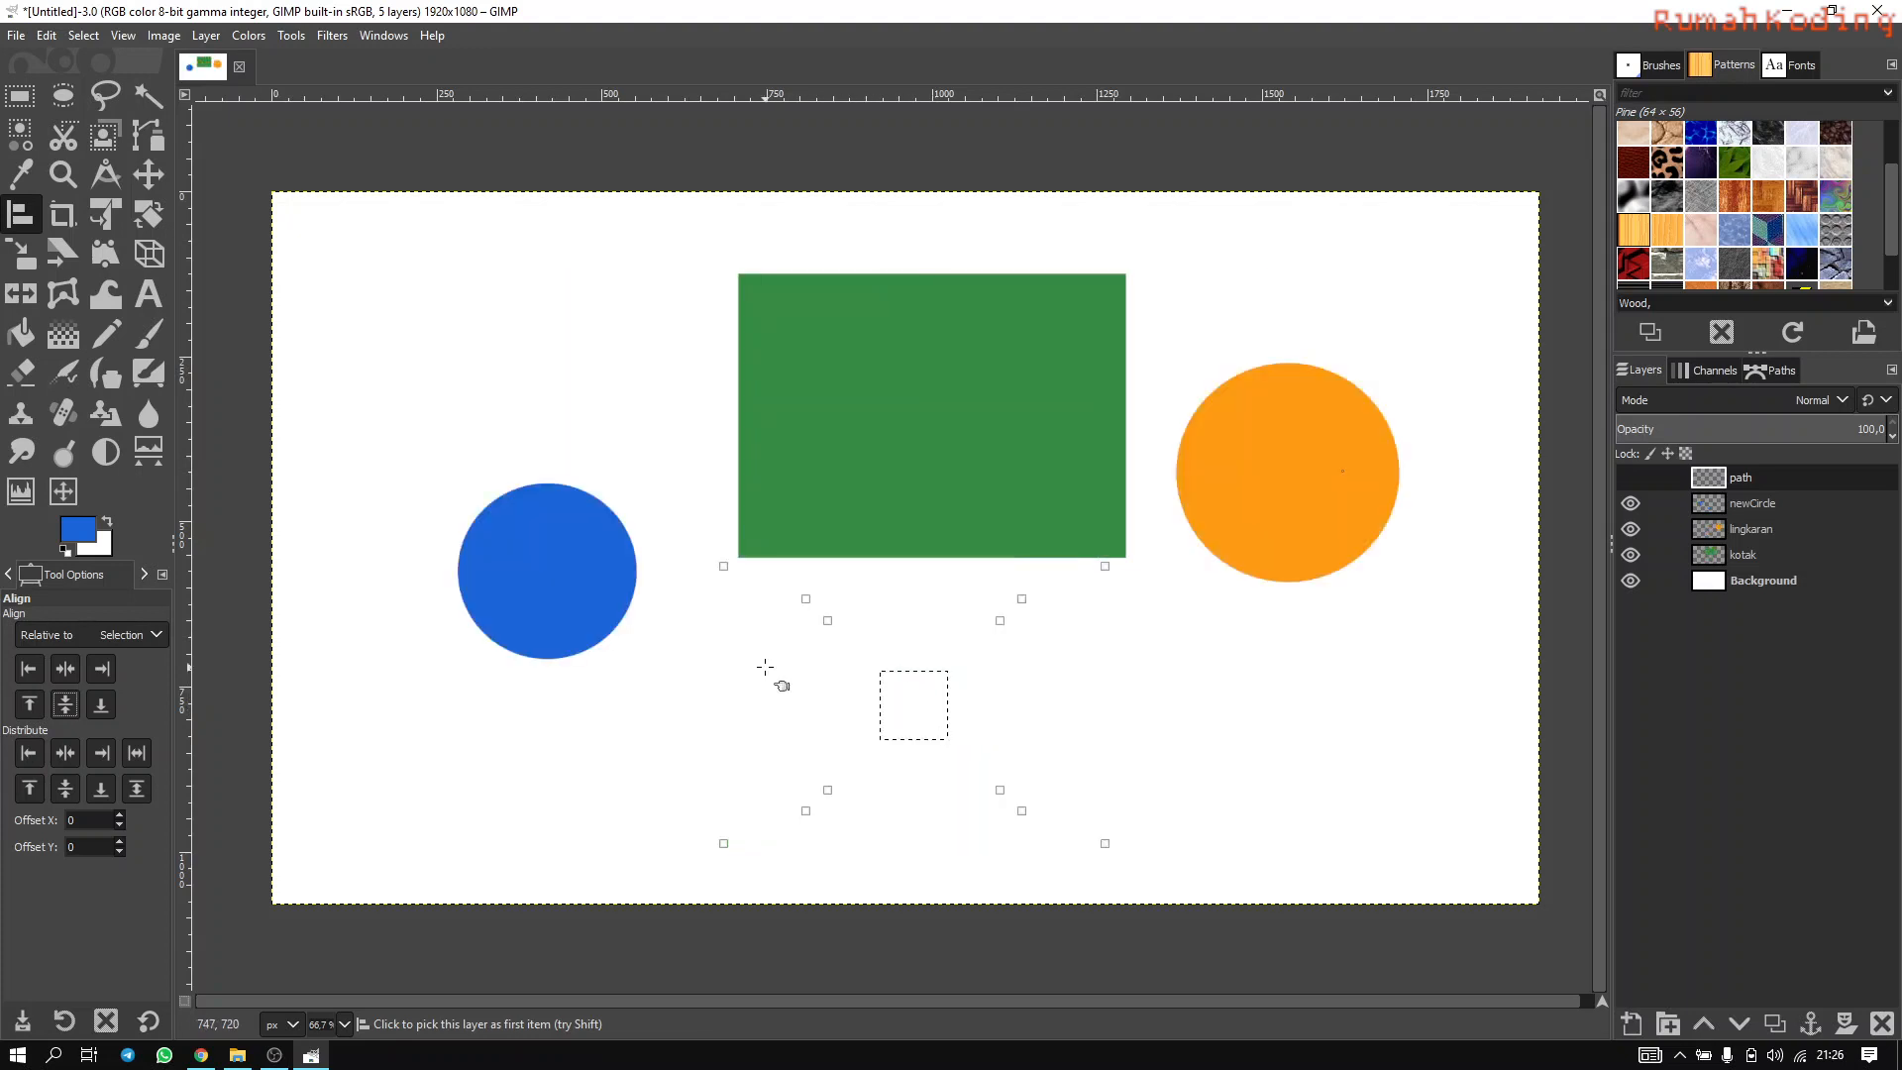
{"action": "left_click", "coordinate": [715, 776]}
Set the alignment reference to Active layer and make the lingkaran layer the active one.
{"action": "left_click", "coordinate": [121, 634]}
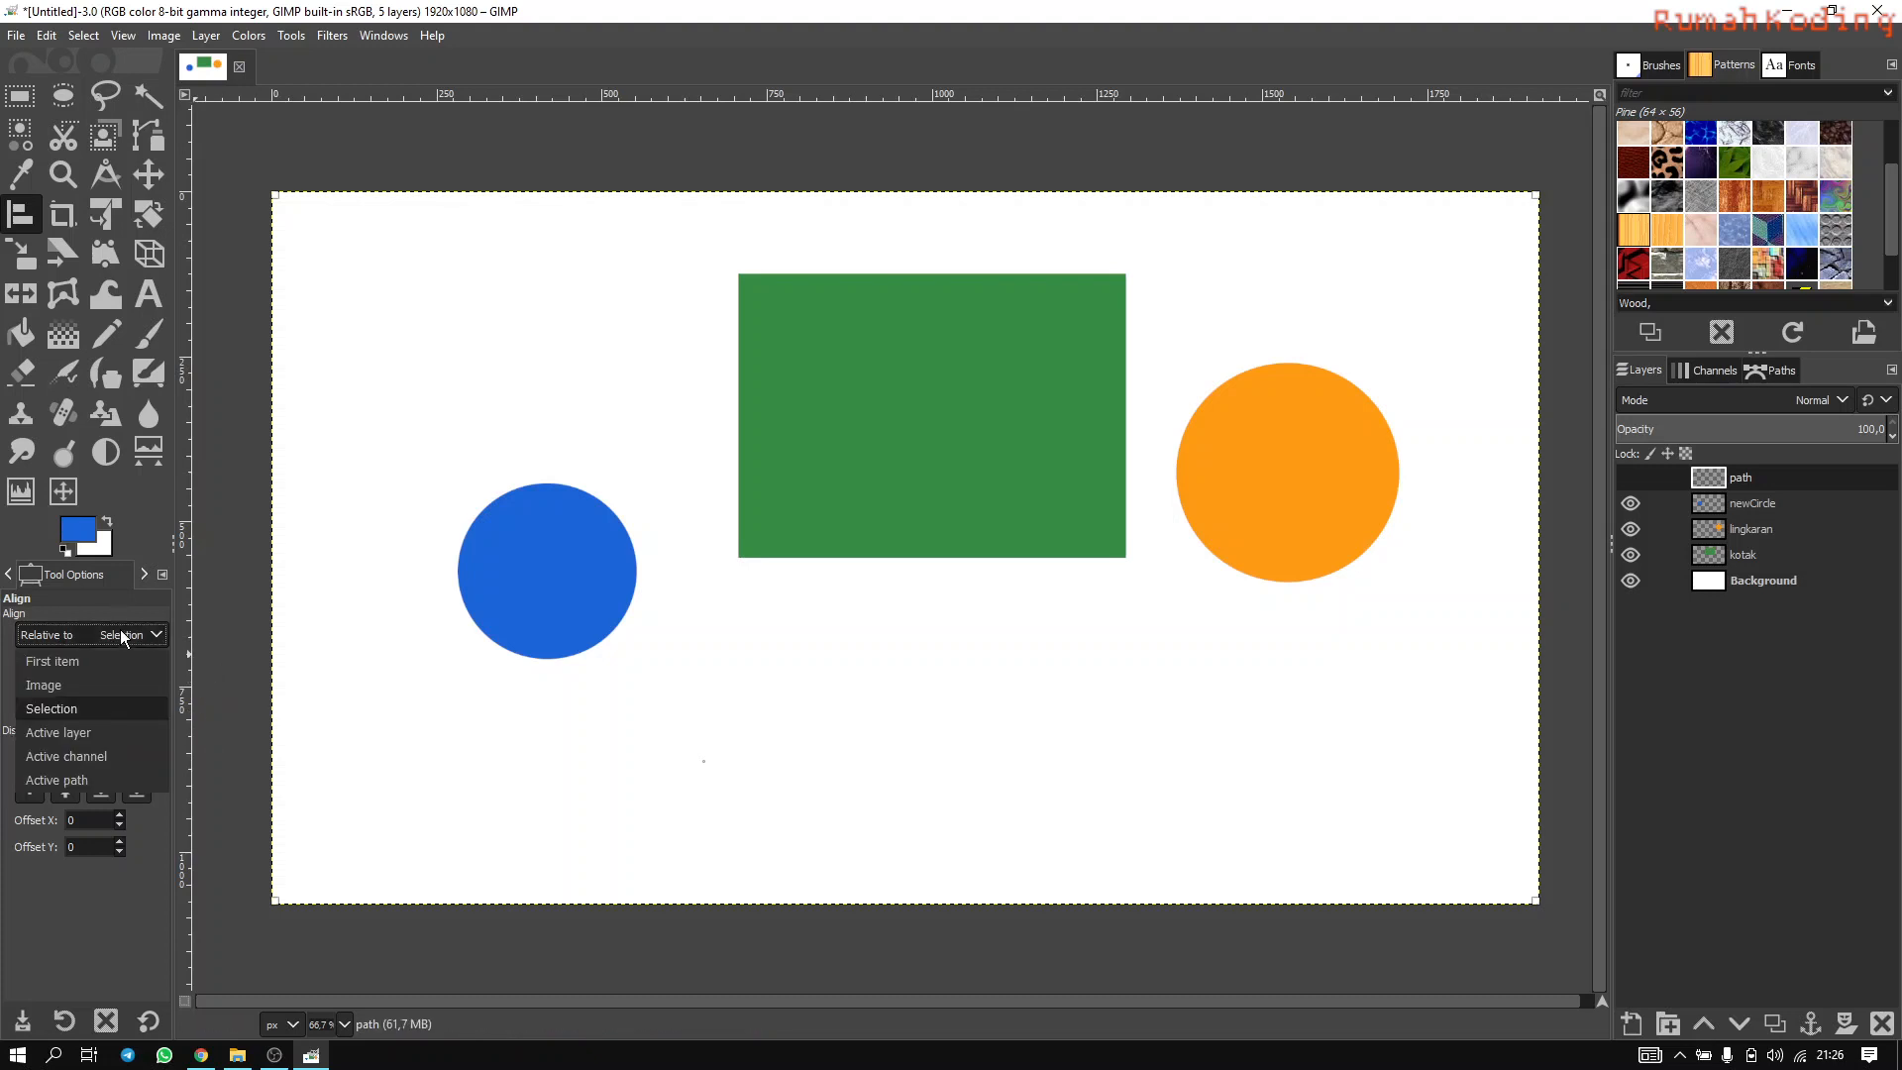
{"action": "left_click", "coordinate": [67, 732]}
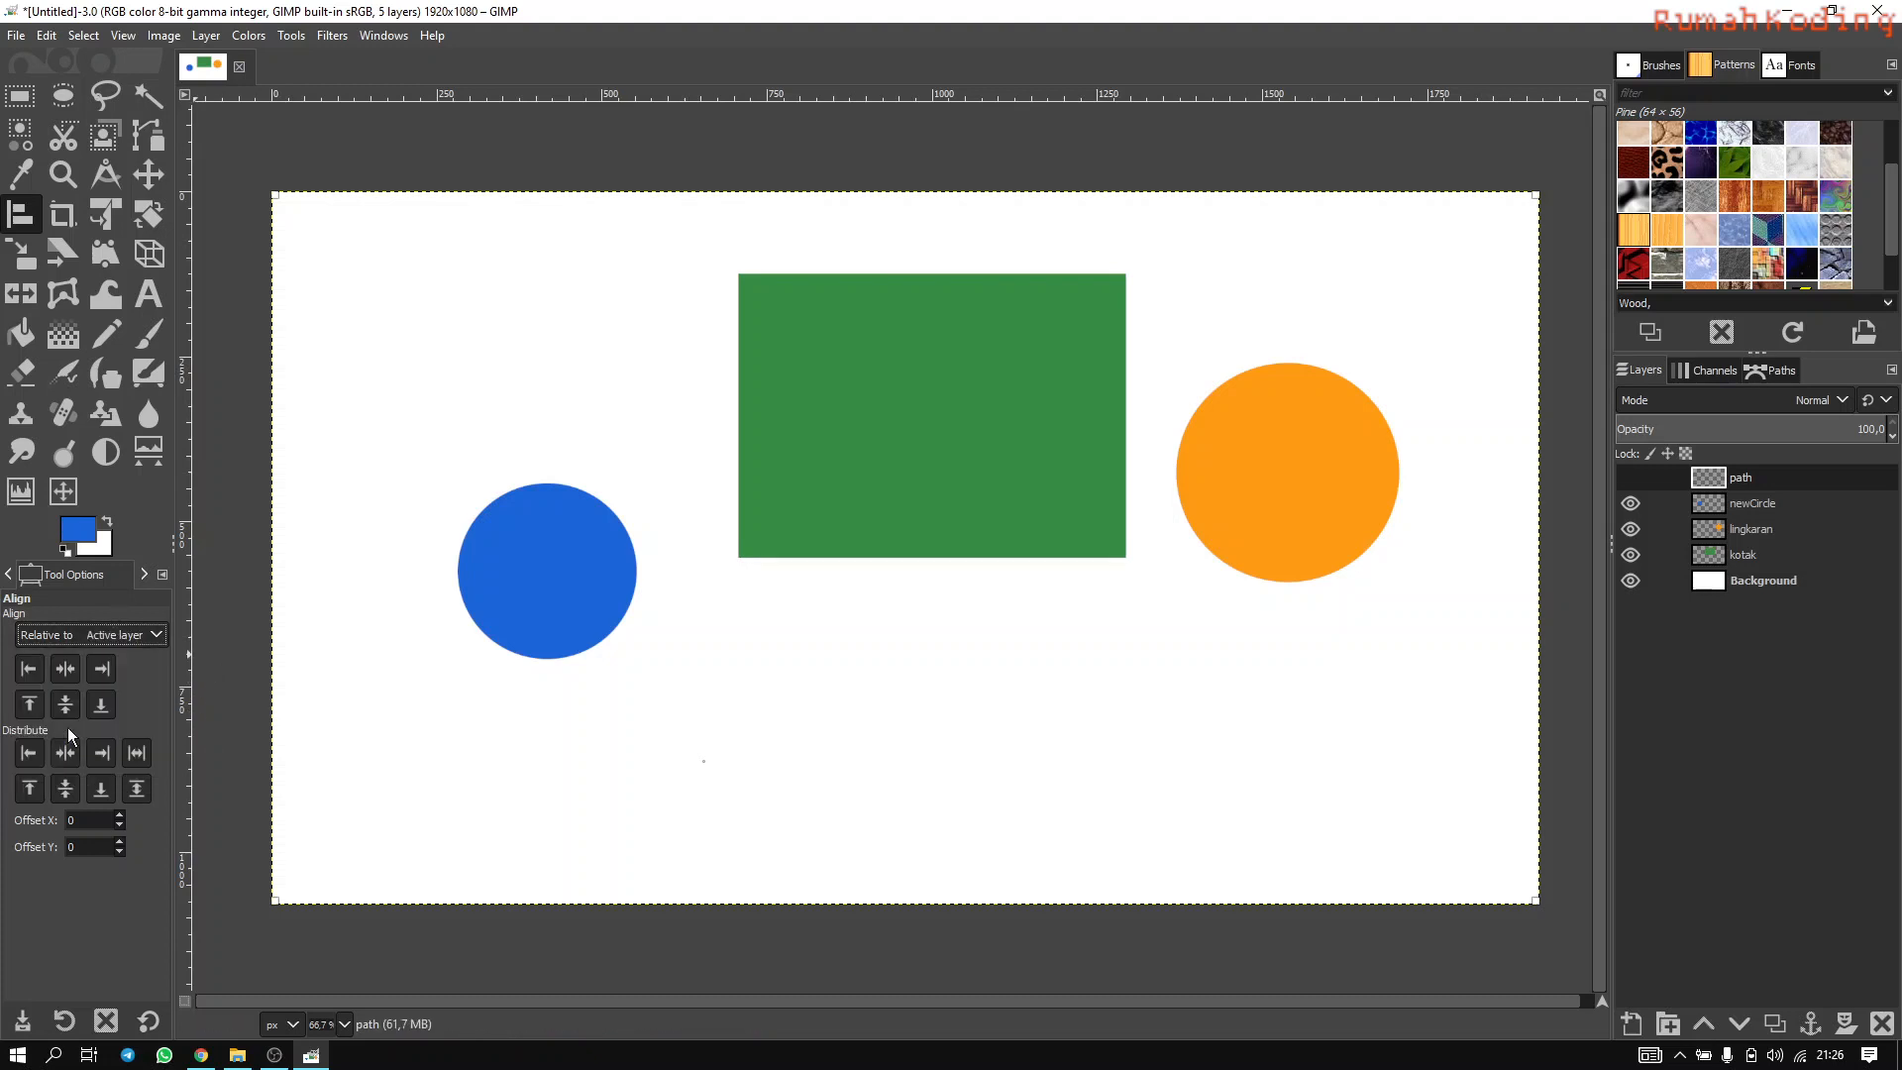
{"action": "left_click", "coordinate": [1770, 504]}
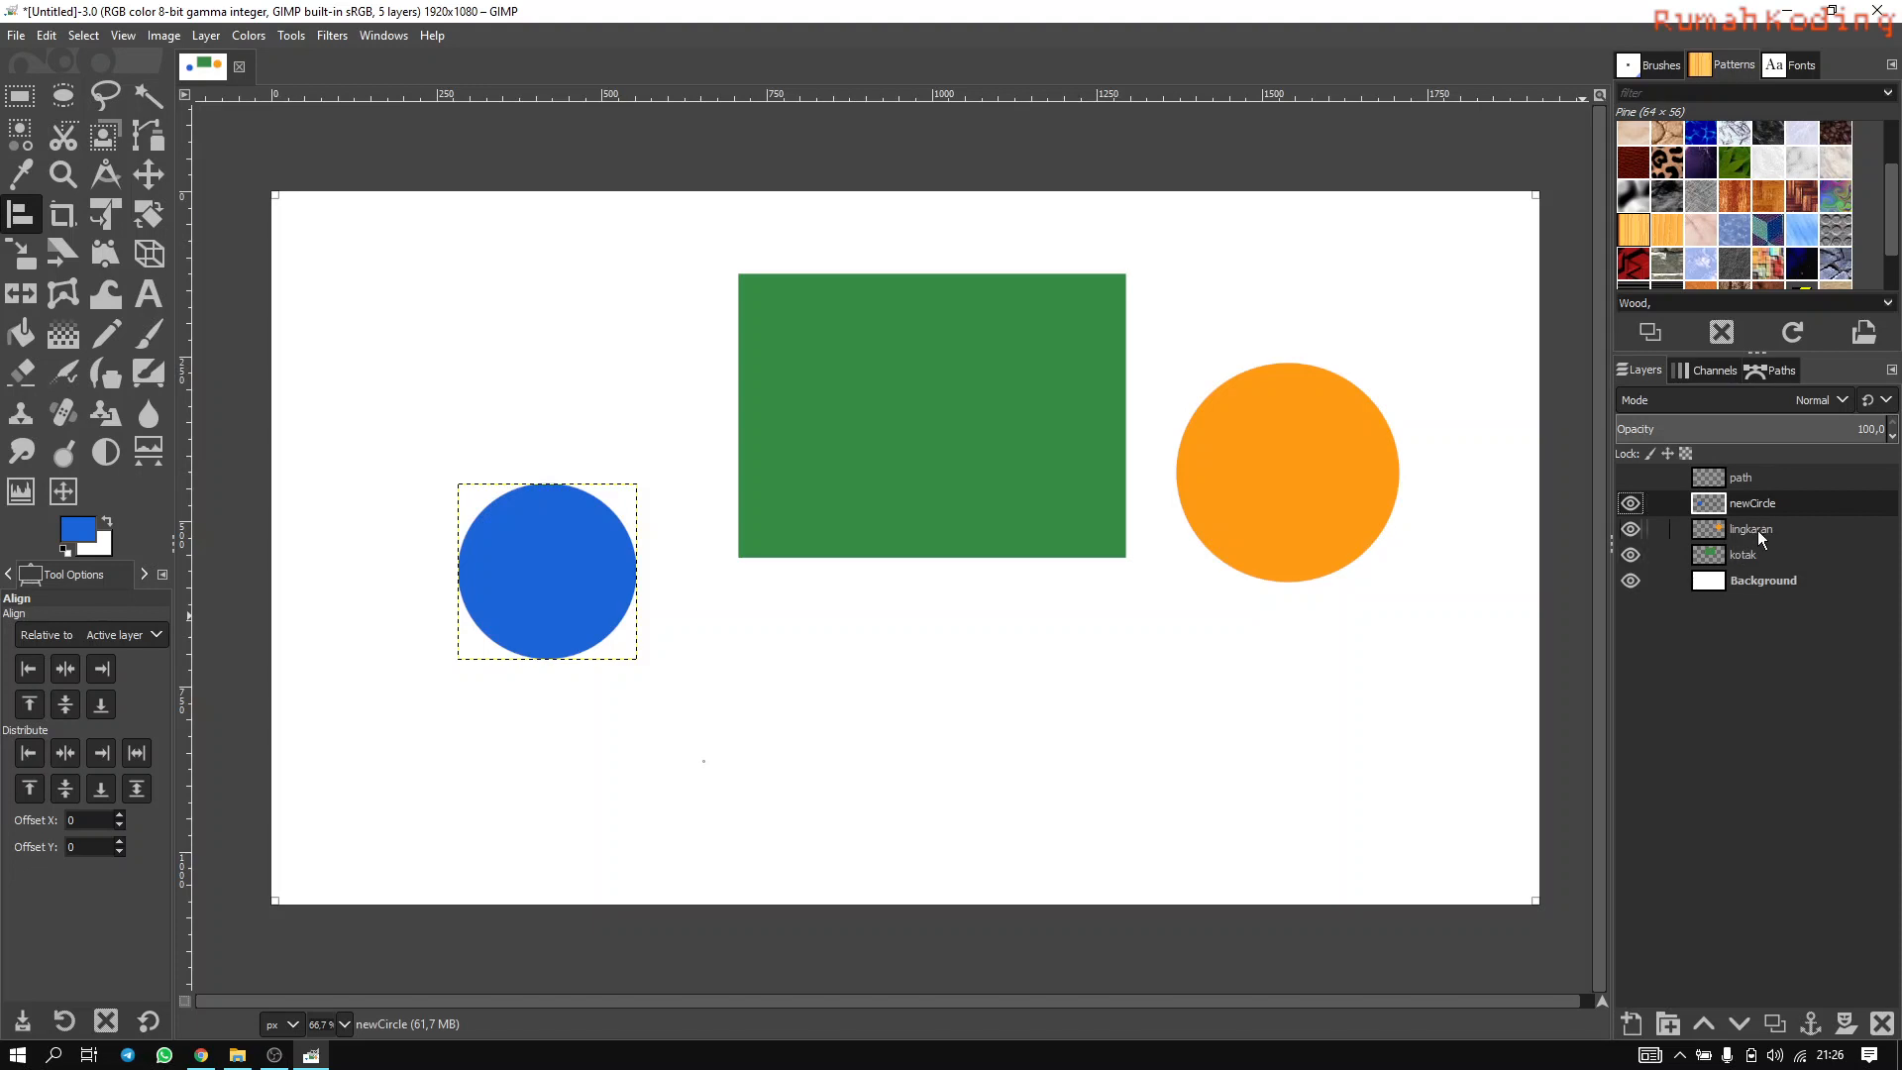
{"action": "left_click", "coordinate": [1753, 531]}
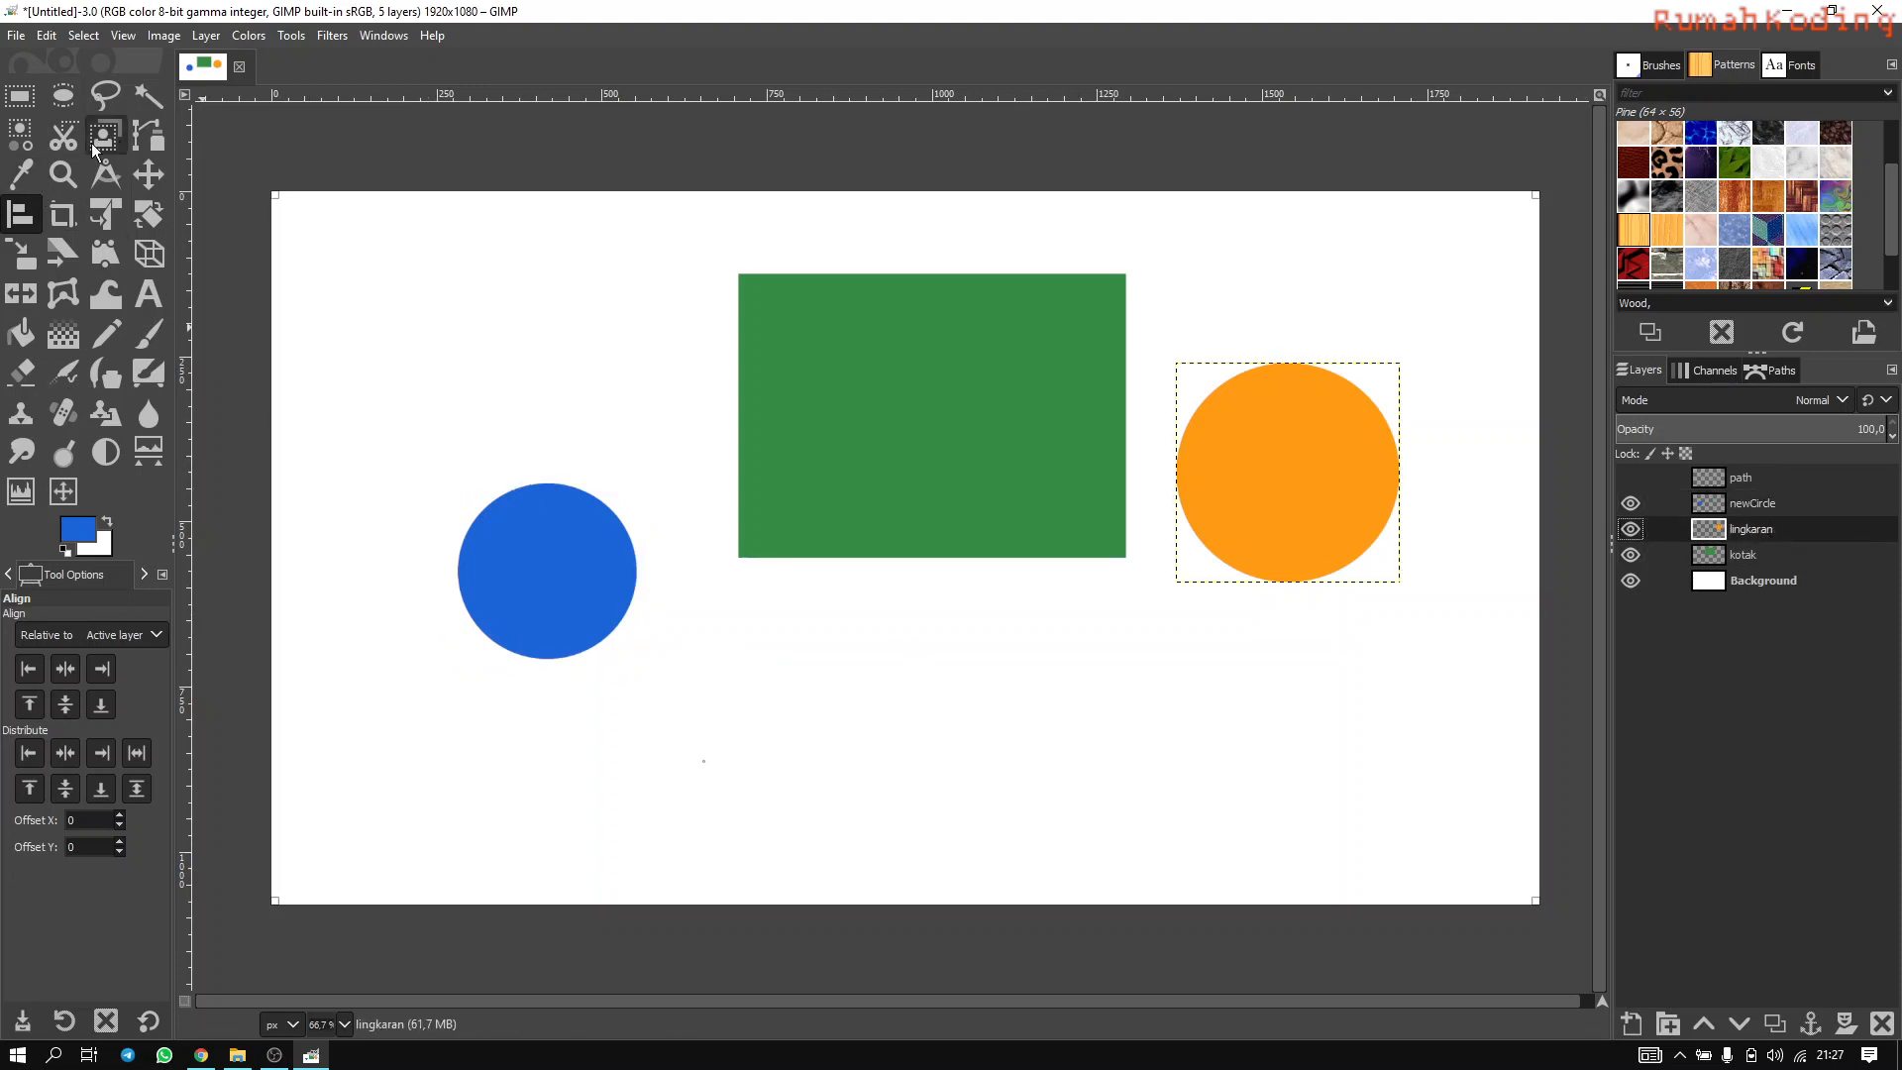
Try aligning the green rectangle and blue circle to the orange circle's left edge, right edge, vertical middle and horizontal centre.
{"action": "left_click", "coordinate": [832, 453]}
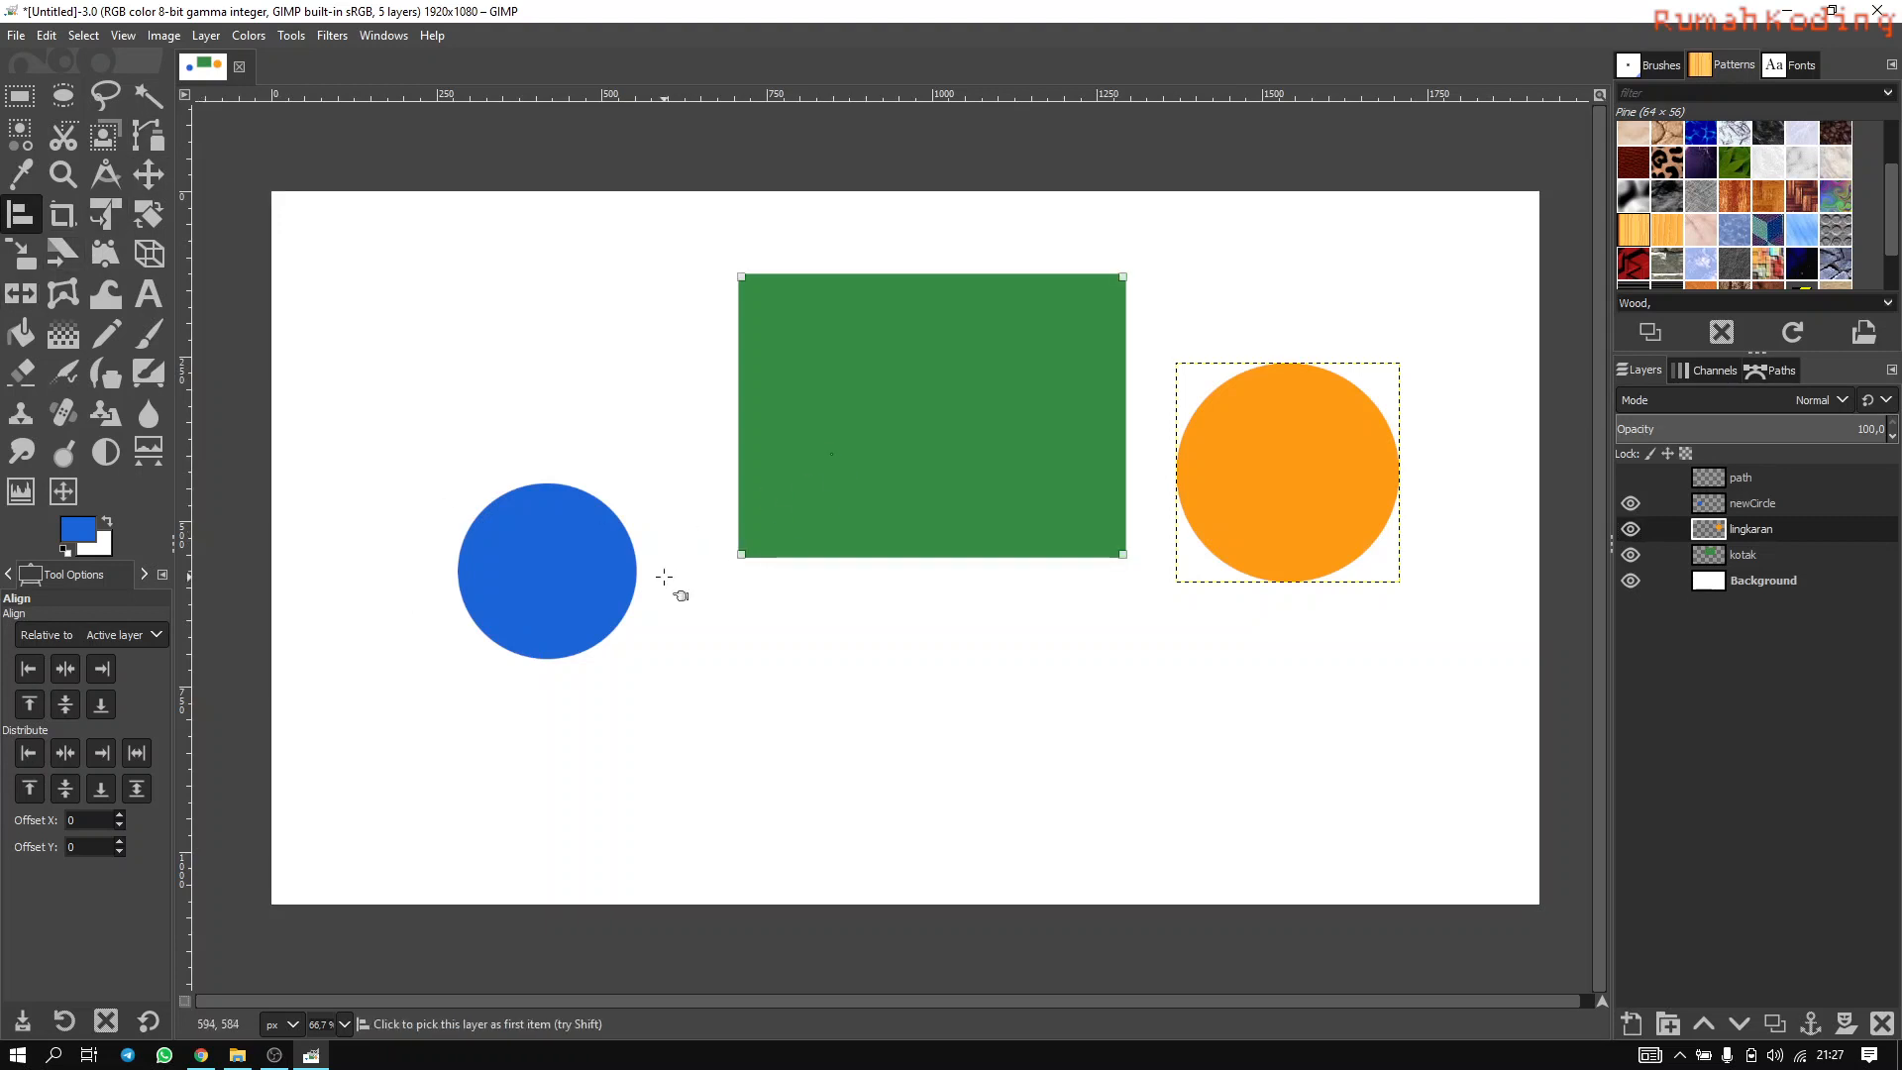
{"action": "left_click", "coordinate": [600, 569], "text": "shift"}
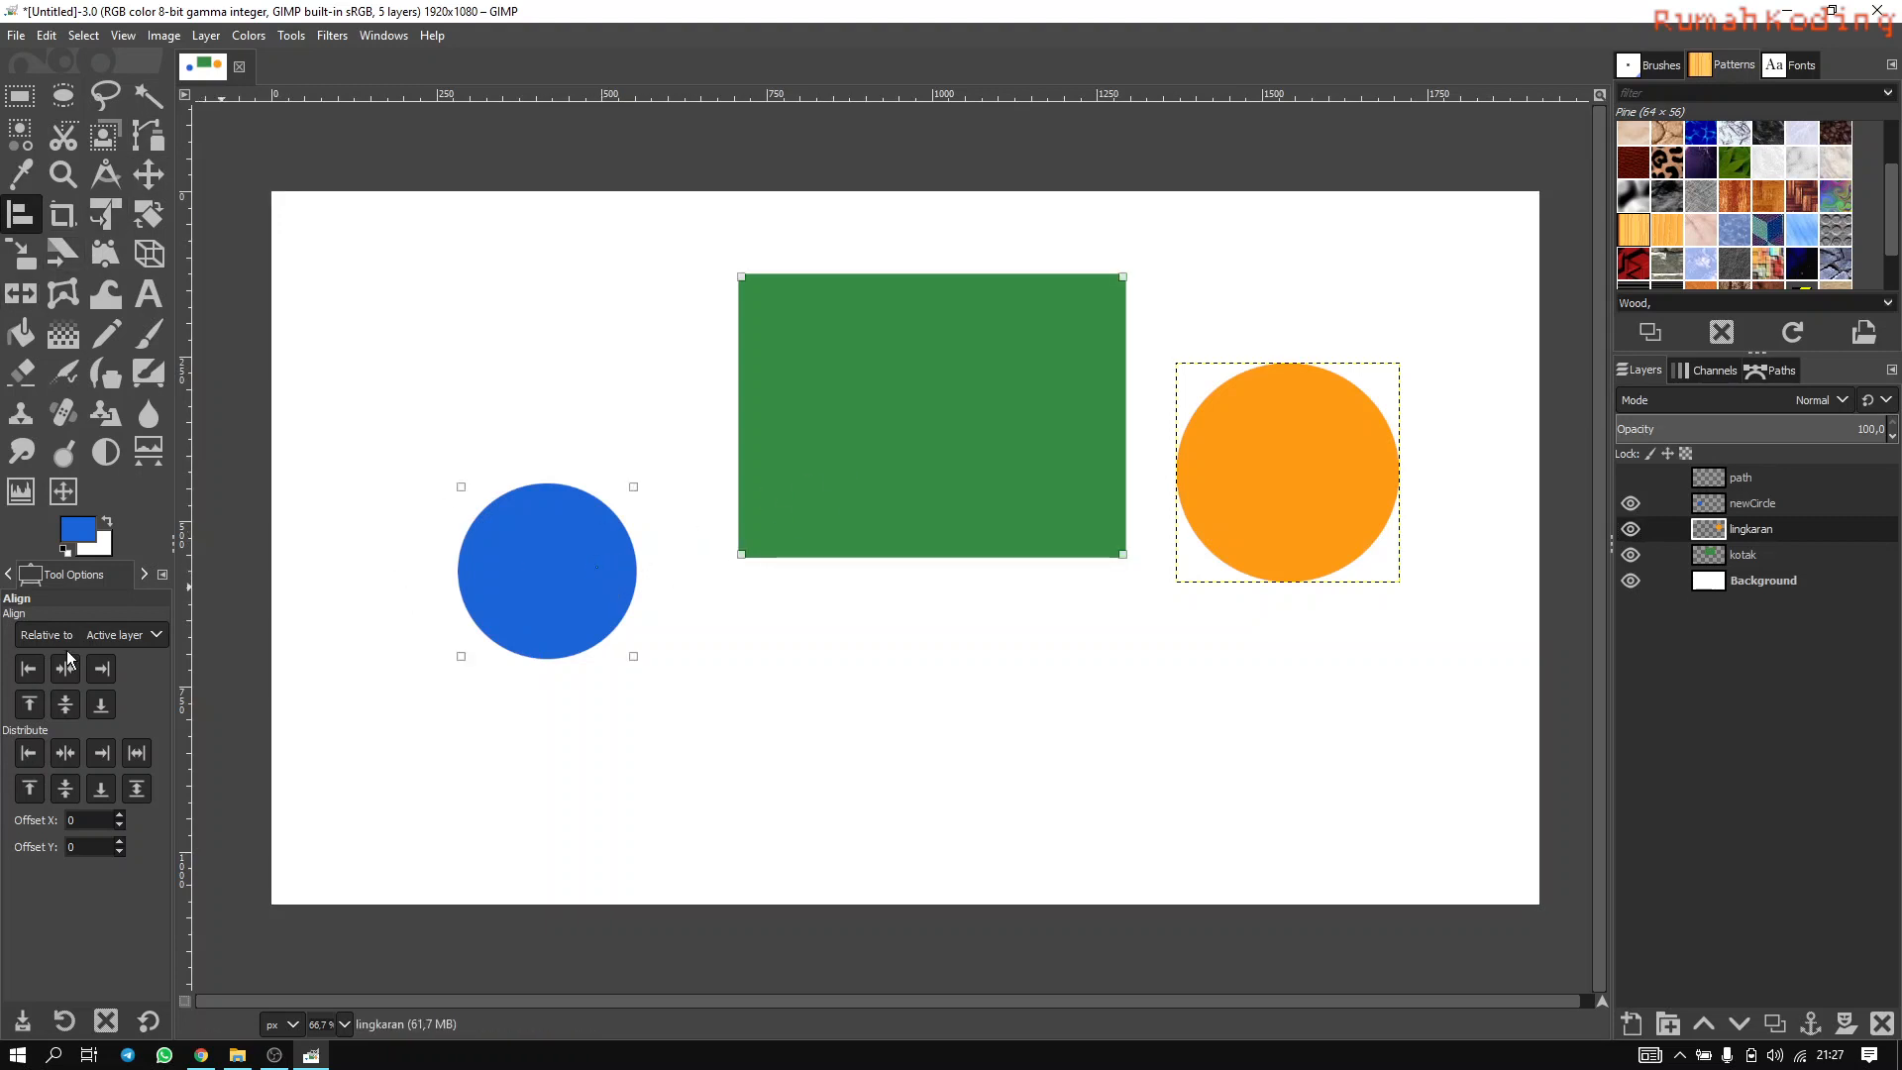
{"action": "left_click", "coordinate": [32, 667]}
{"action": "left_click", "coordinate": [101, 669]}
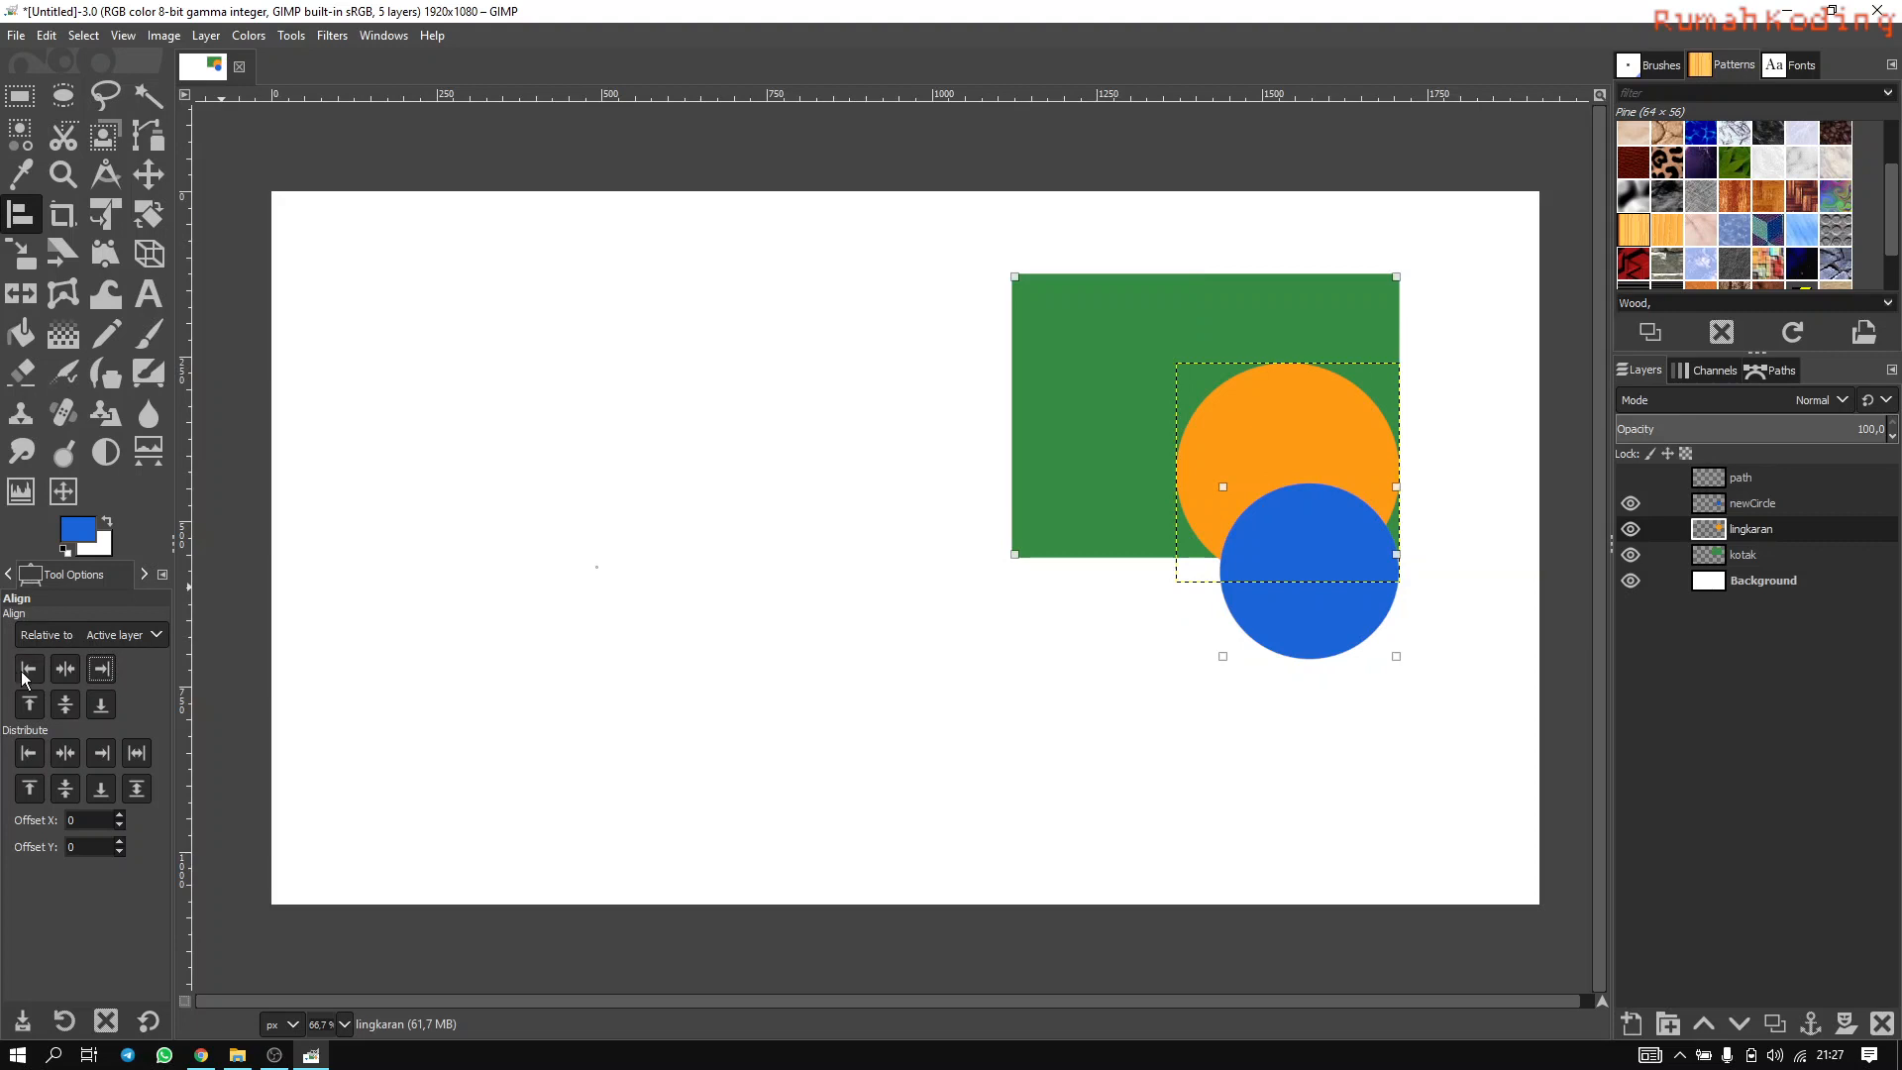
{"action": "left_click", "coordinate": [65, 704]}
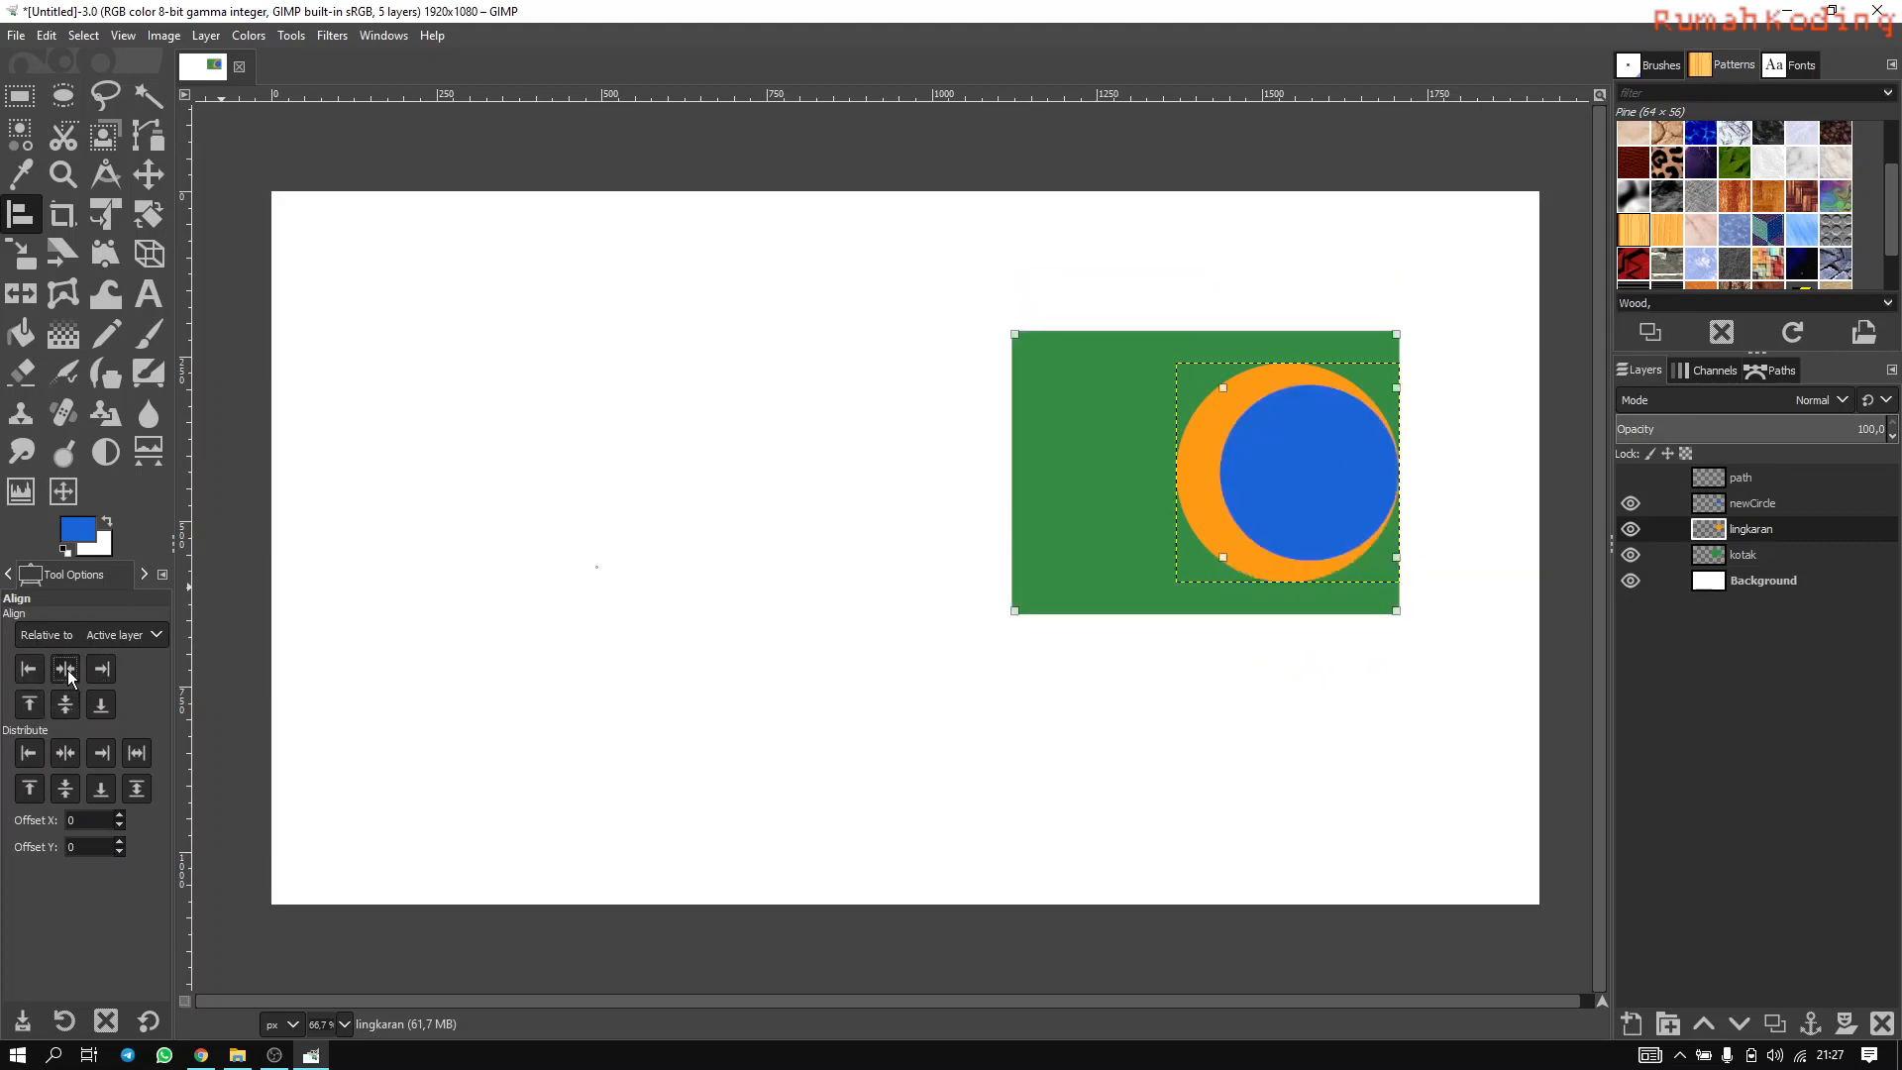
{"action": "left_click", "coordinate": [66, 669]}
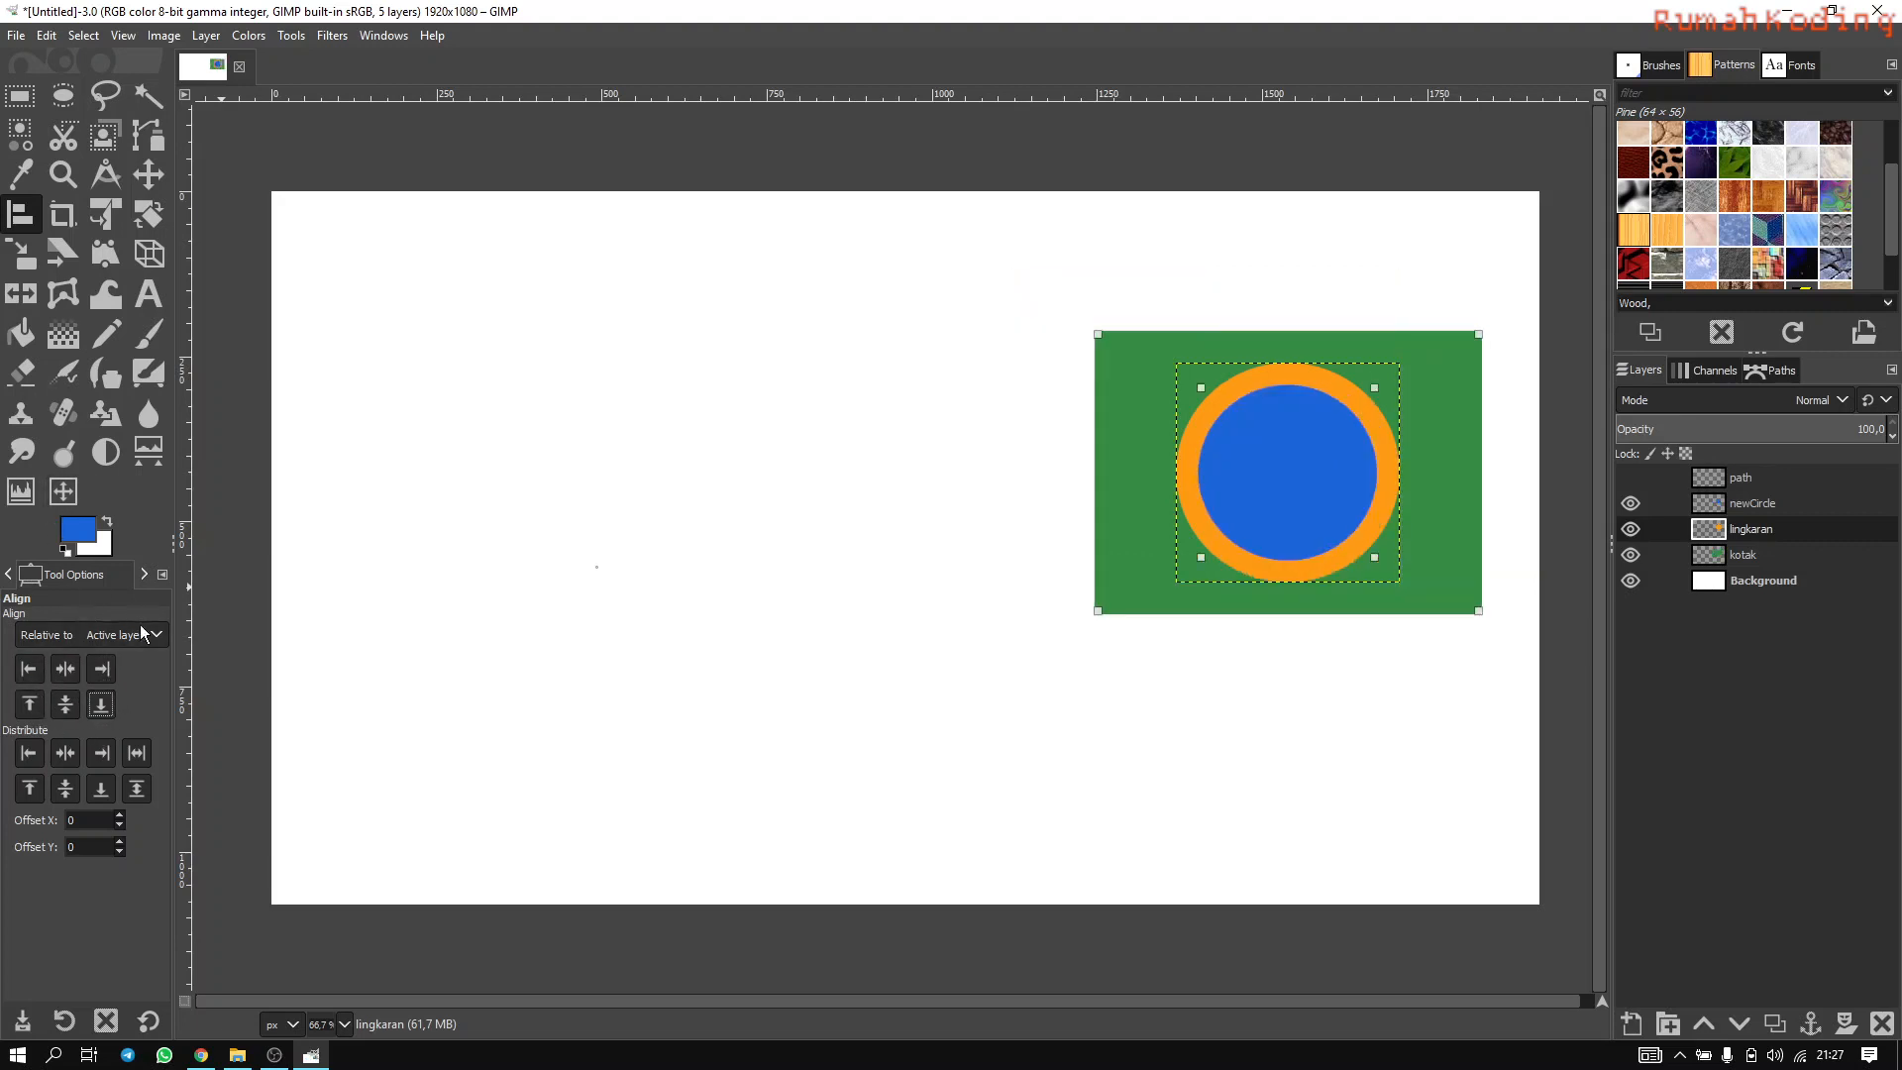
Undo all the alignments of the green rectangle and blue circle to the active layer and drop both shapes from the alignment targets.
{"action": "key", "text": "ctrl+z"}
{"action": "key", "text": "ctrl+z"}
{"action": "key", "text": "ctrl+z"}
{"action": "key", "text": "ctrl+z"}
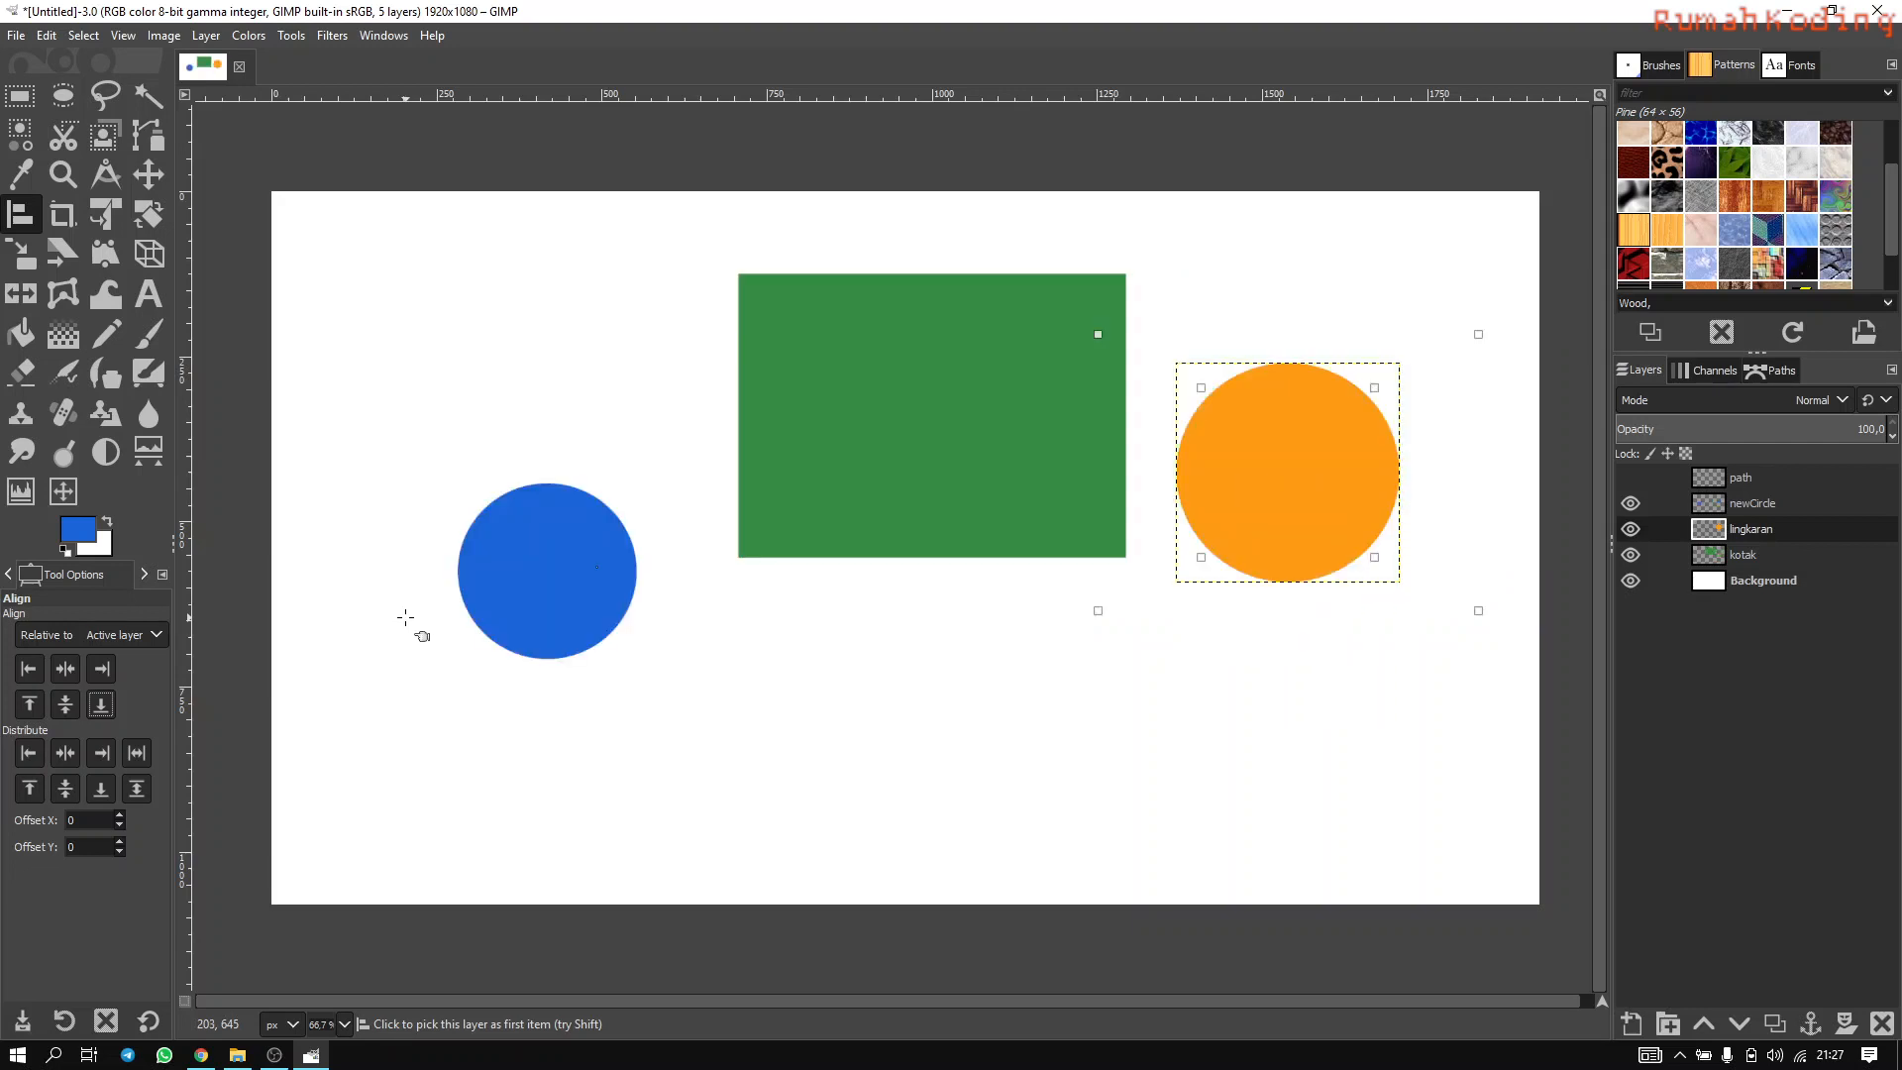
{"action": "left_click", "coordinate": [541, 737]}
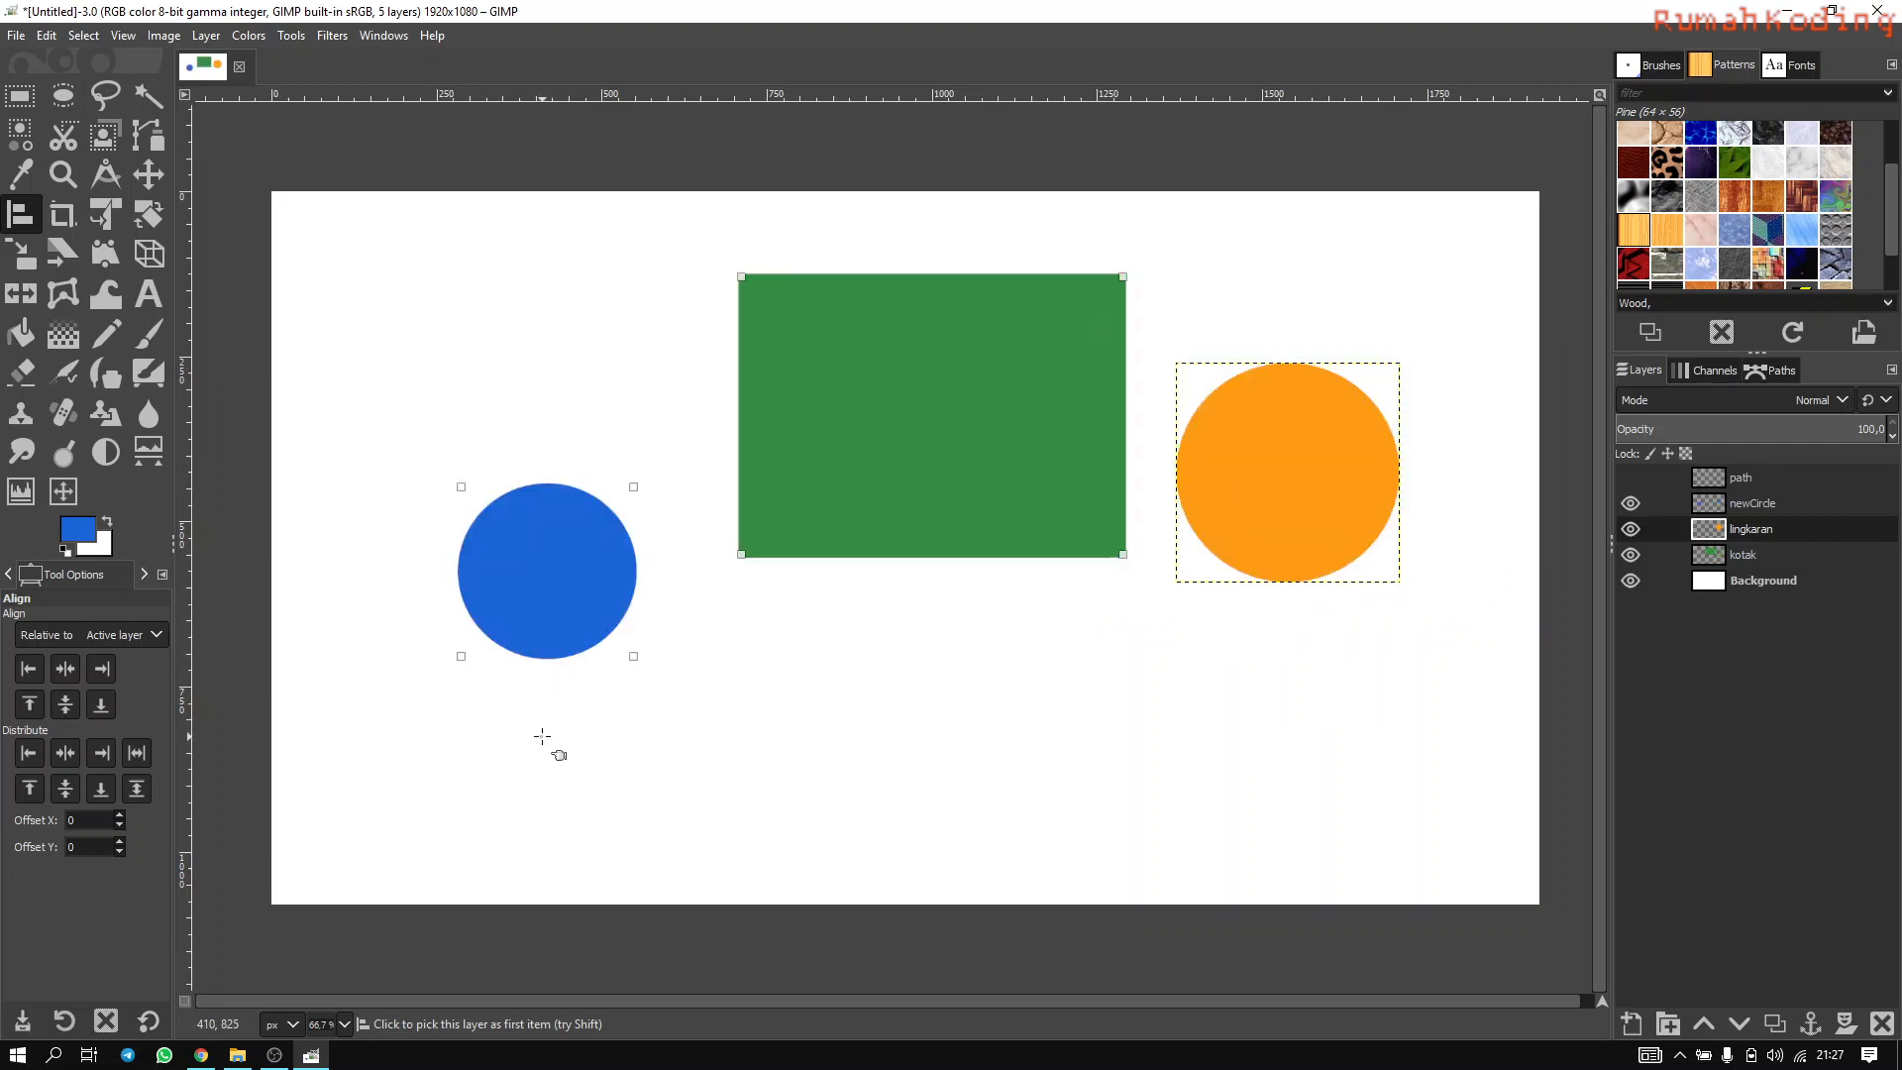
Switch the alignment reference to Active channel and from there to Active path.
{"action": "left_click", "coordinate": [128, 634]}
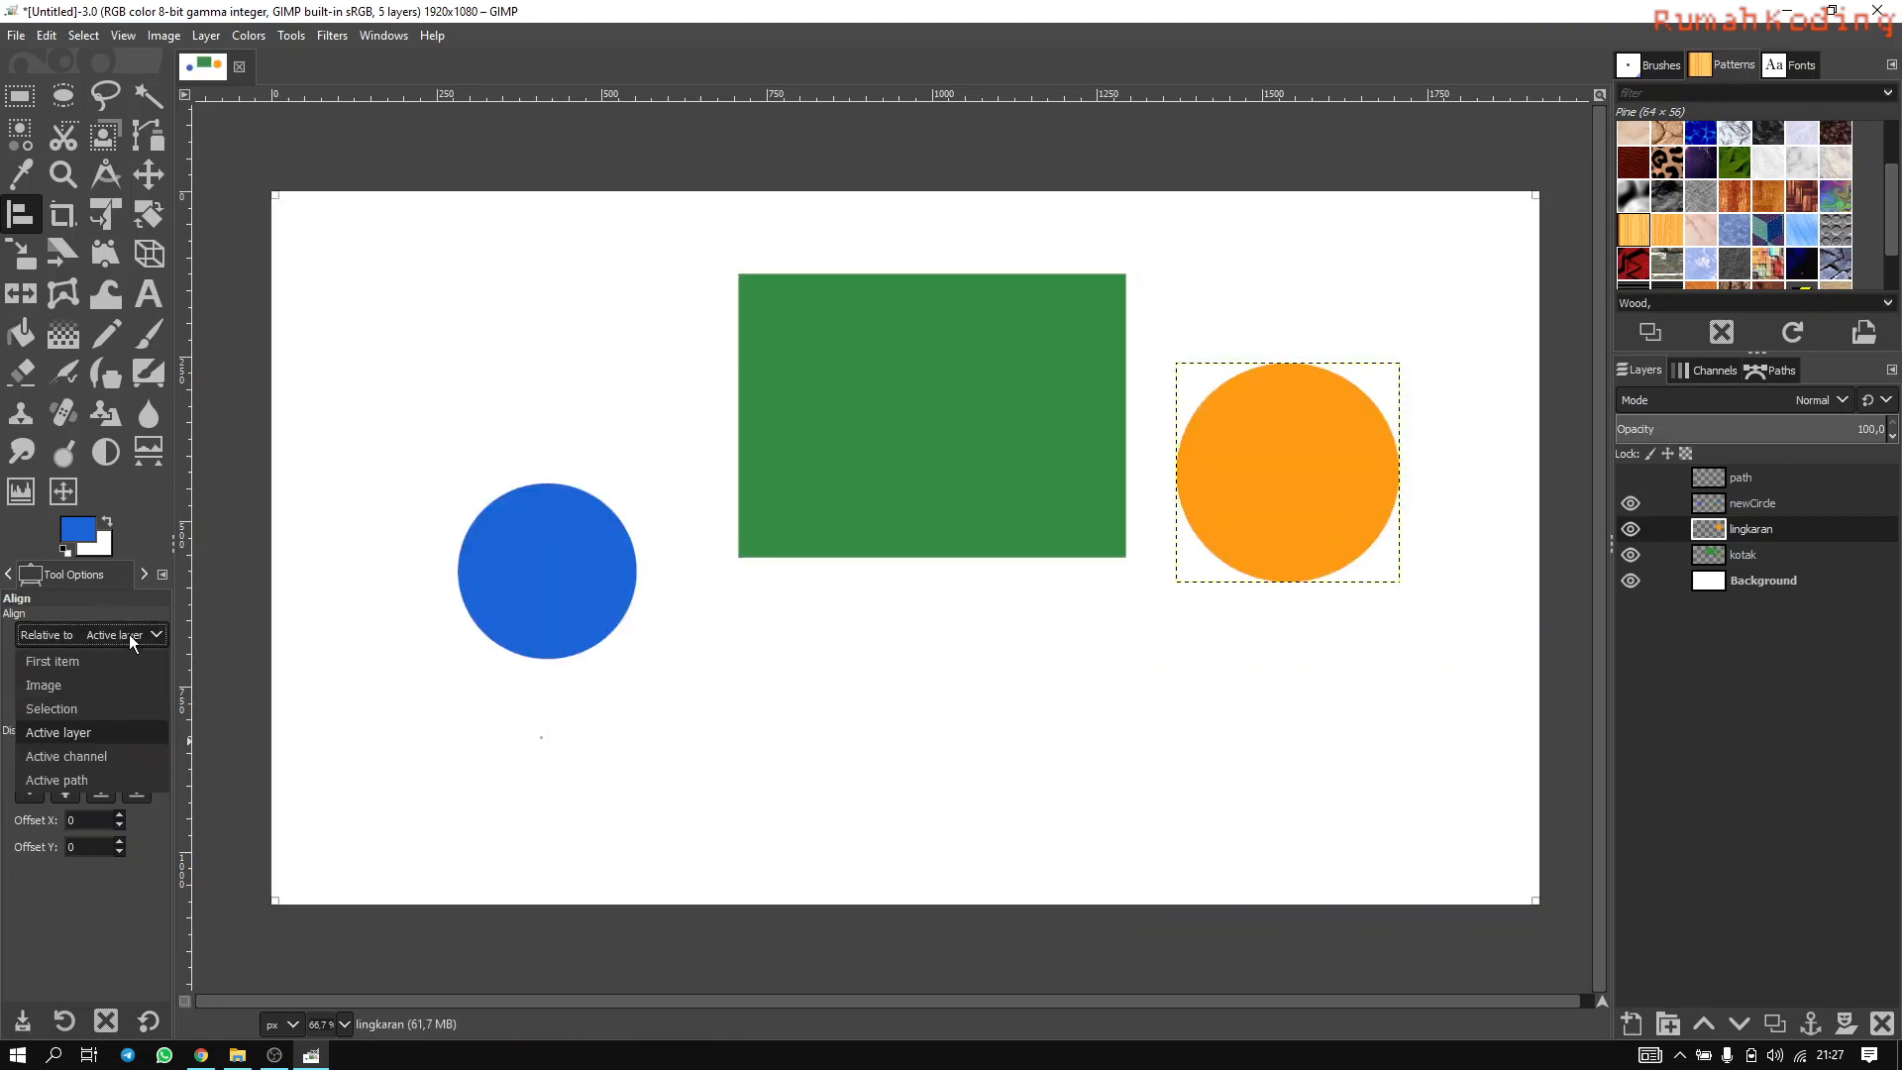
{"action": "left_click", "coordinate": [103, 755]}
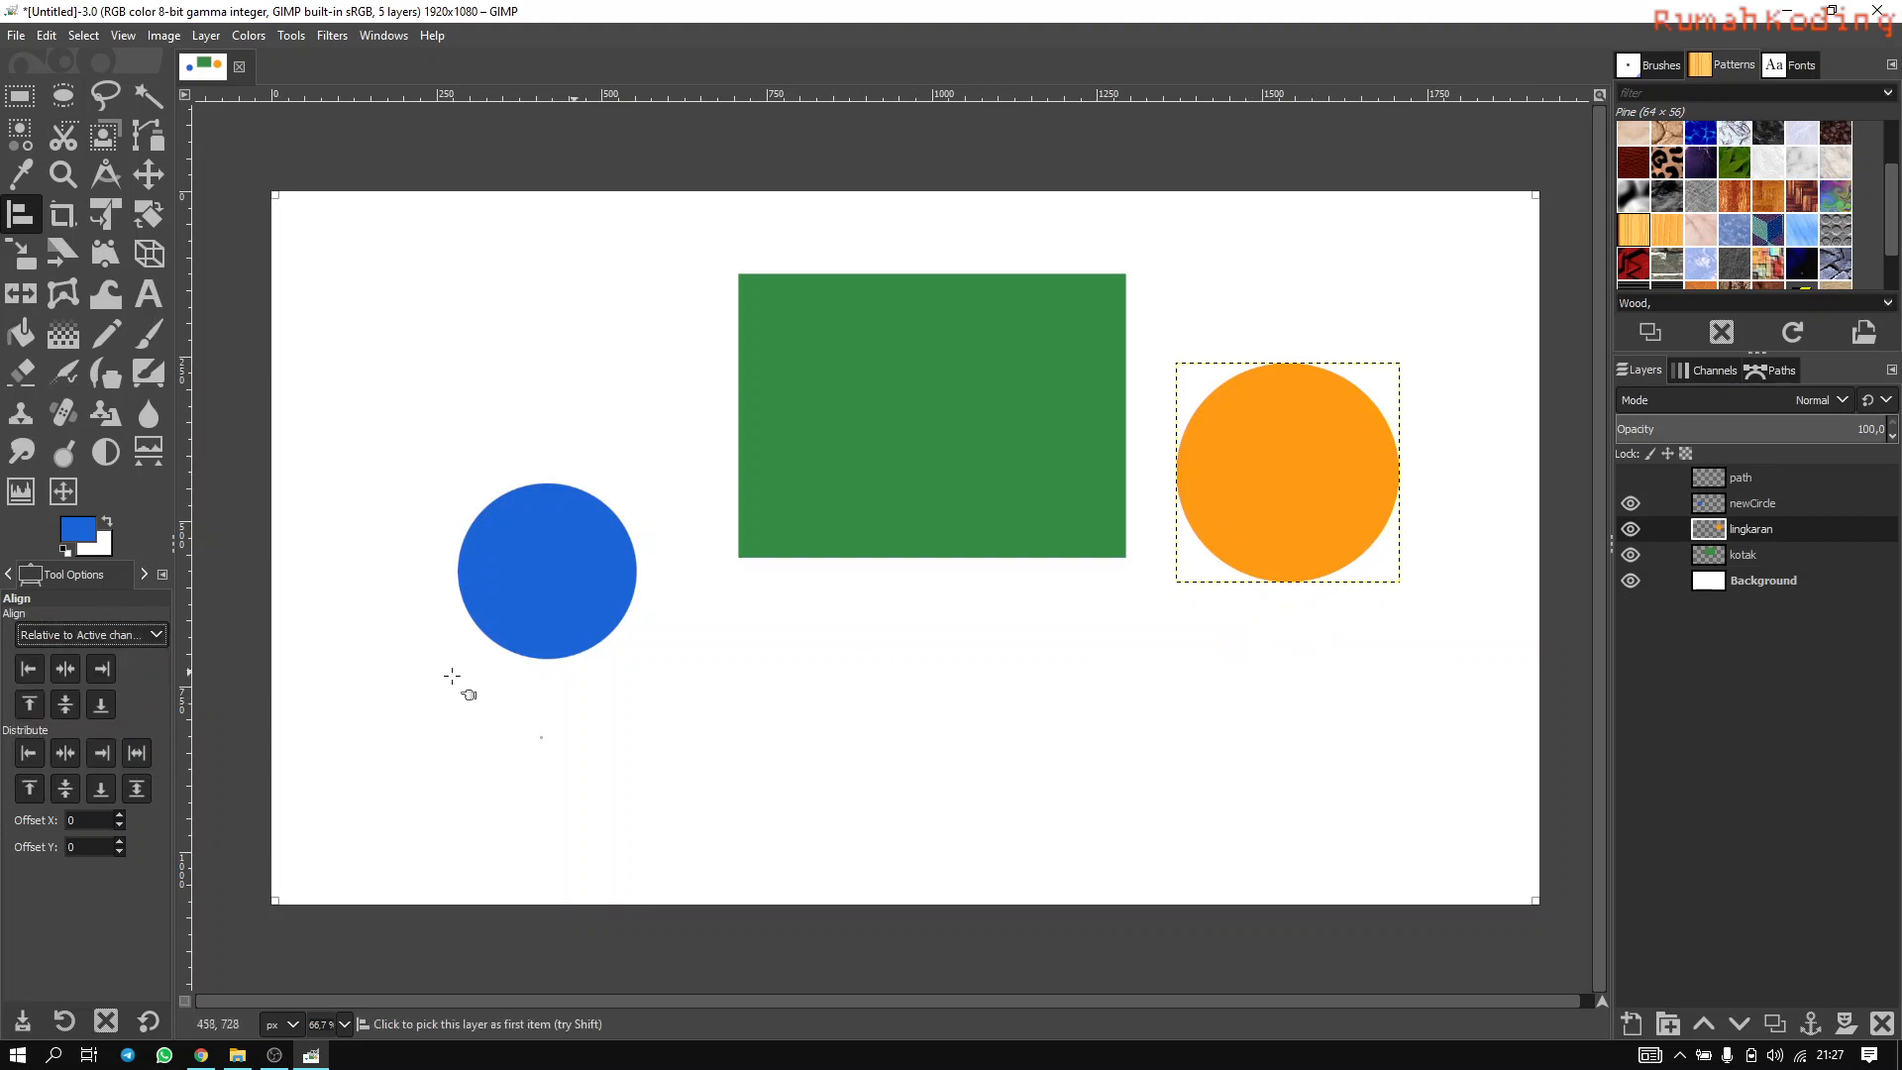
{"action": "left_click", "coordinate": [133, 636]}
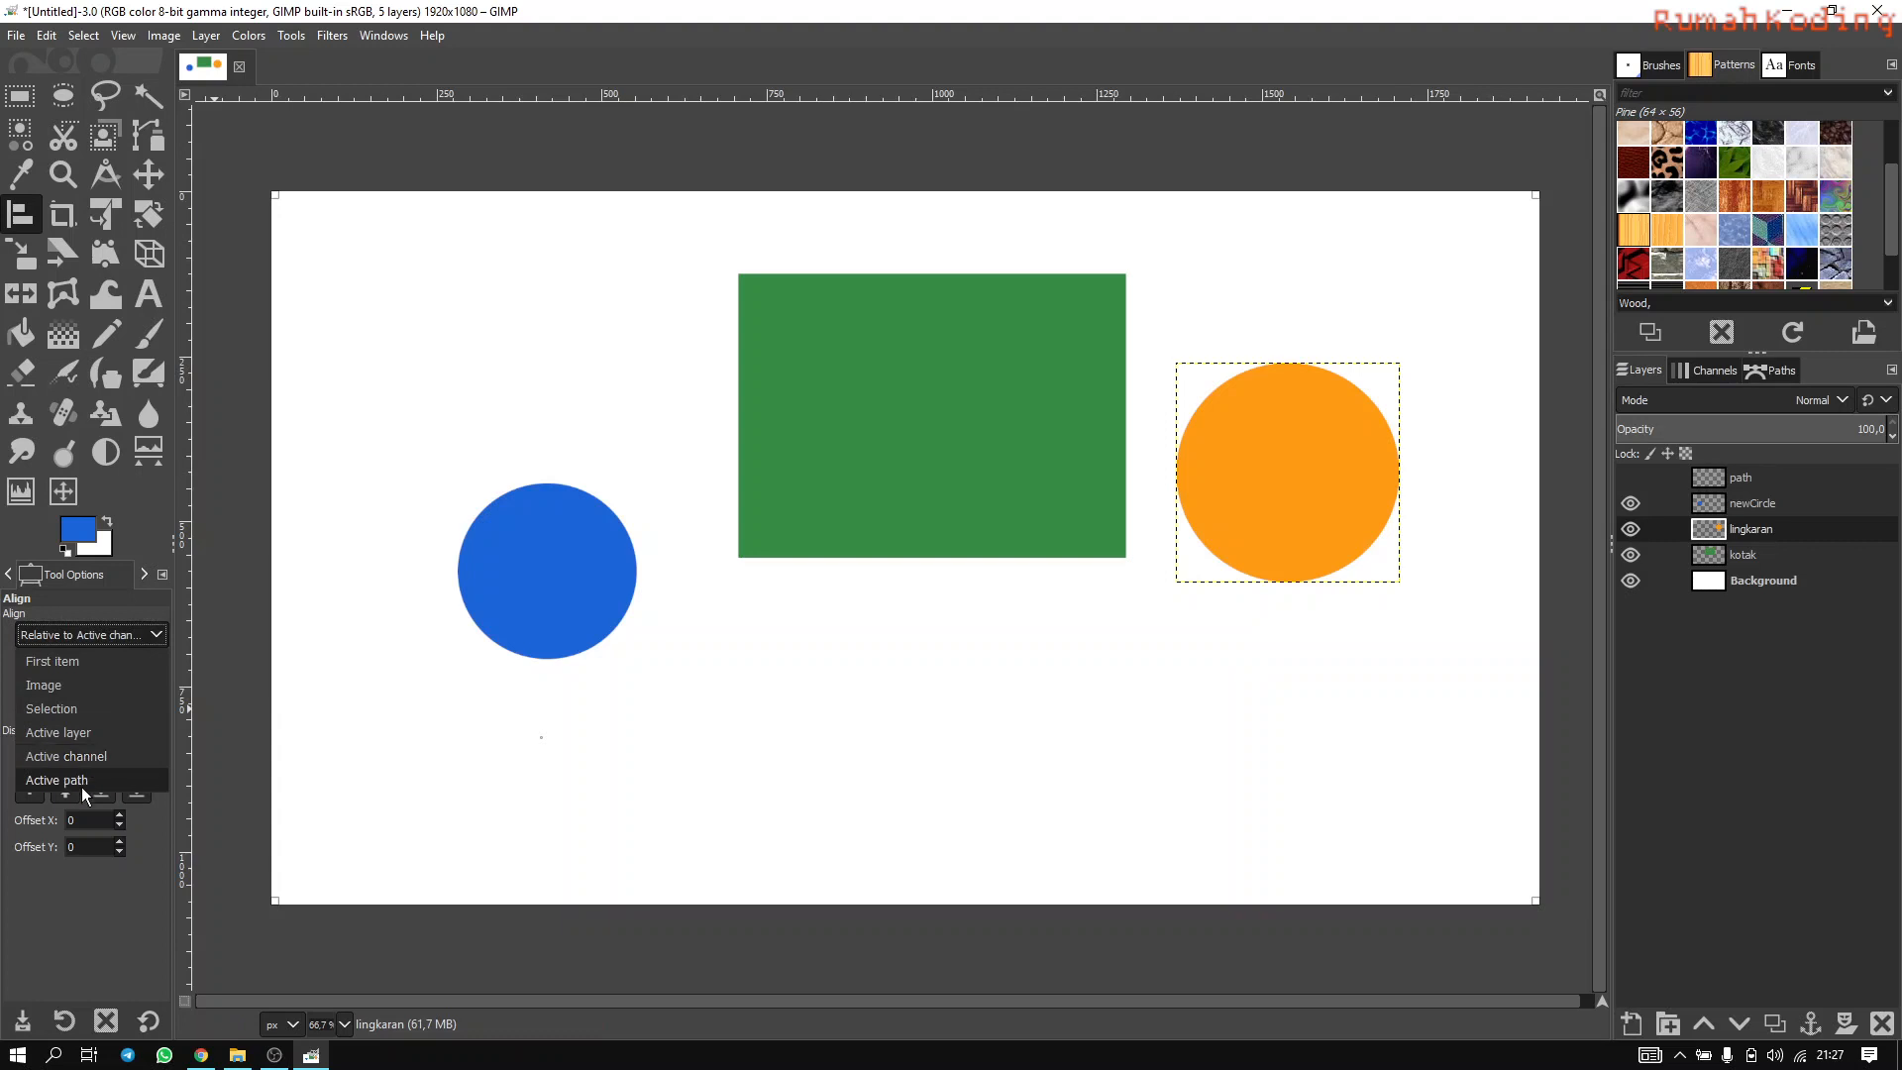
{"action": "left_click", "coordinate": [79, 781]}
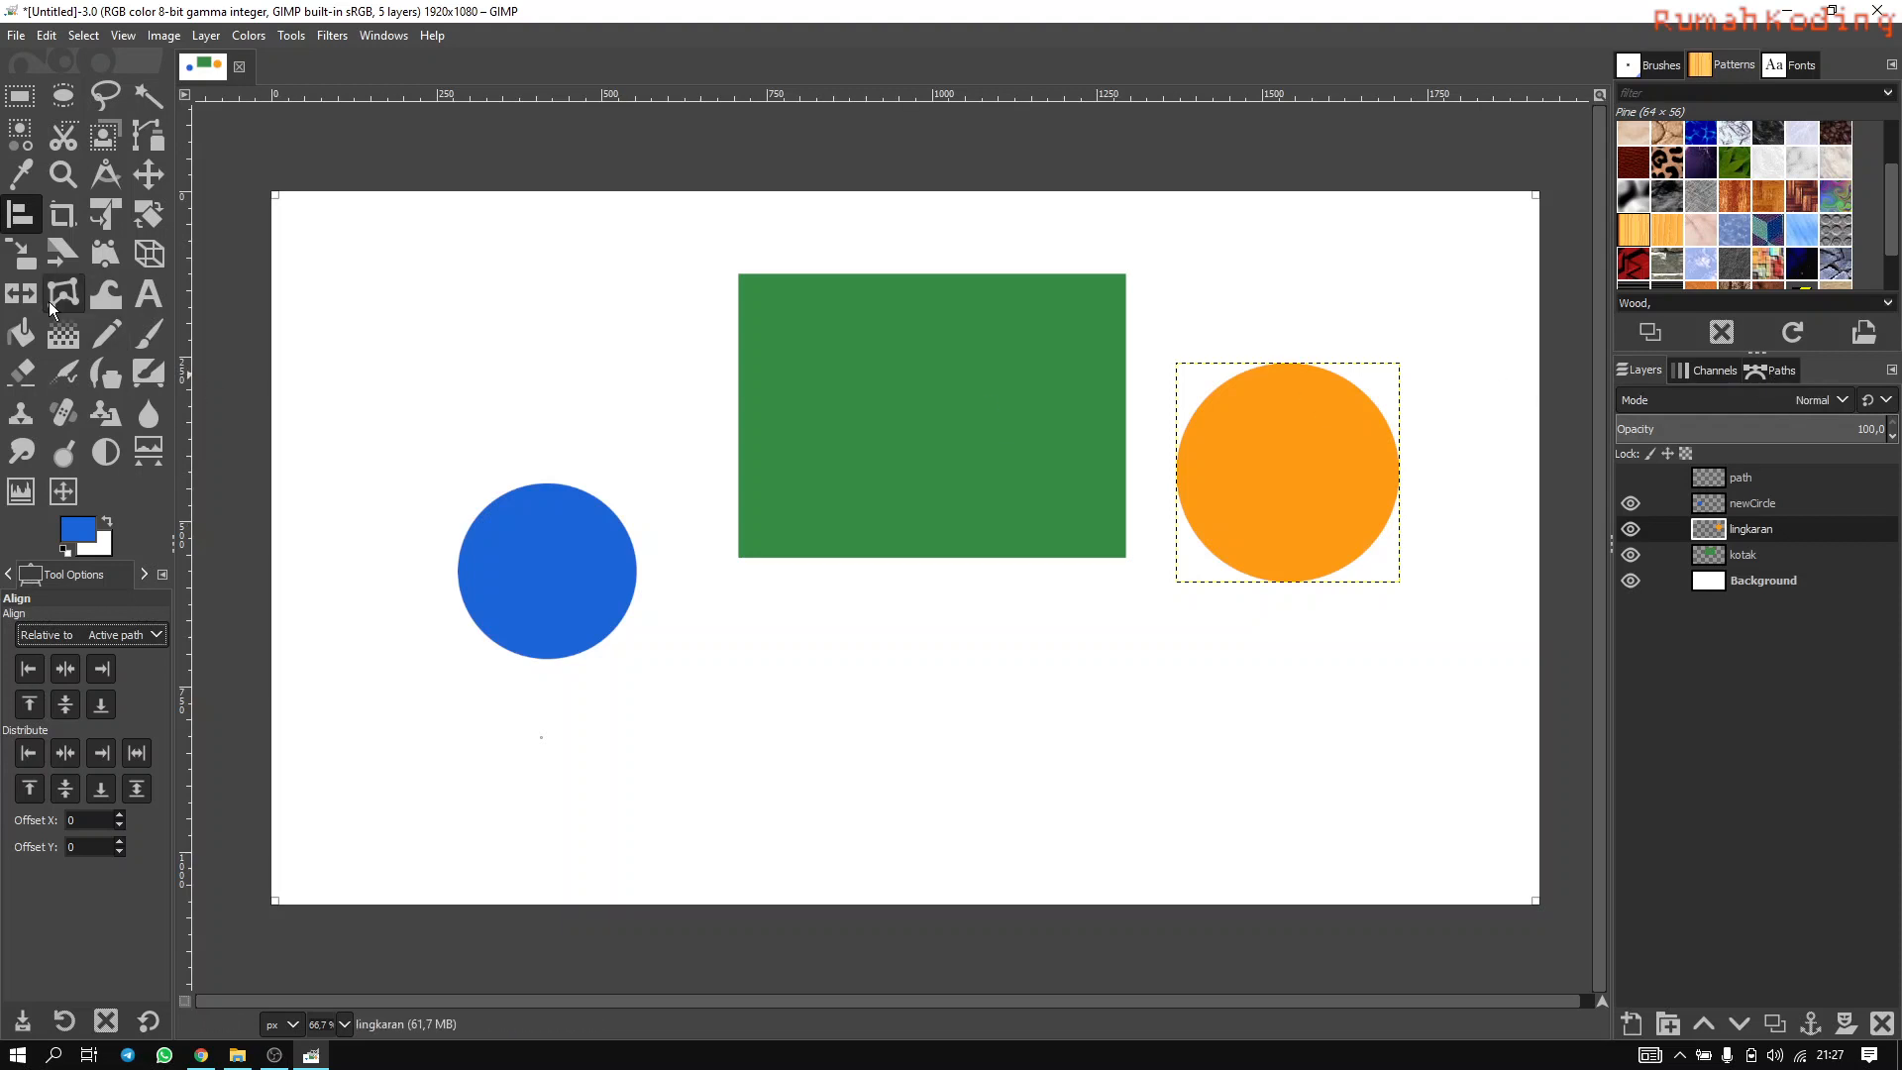
Draw a short two-point path above the blue circle, starting at about 148, 110 px, and make it visible.
{"action": "left_click", "coordinate": [148, 134]}
{"action": "left_click", "coordinate": [369, 263]}
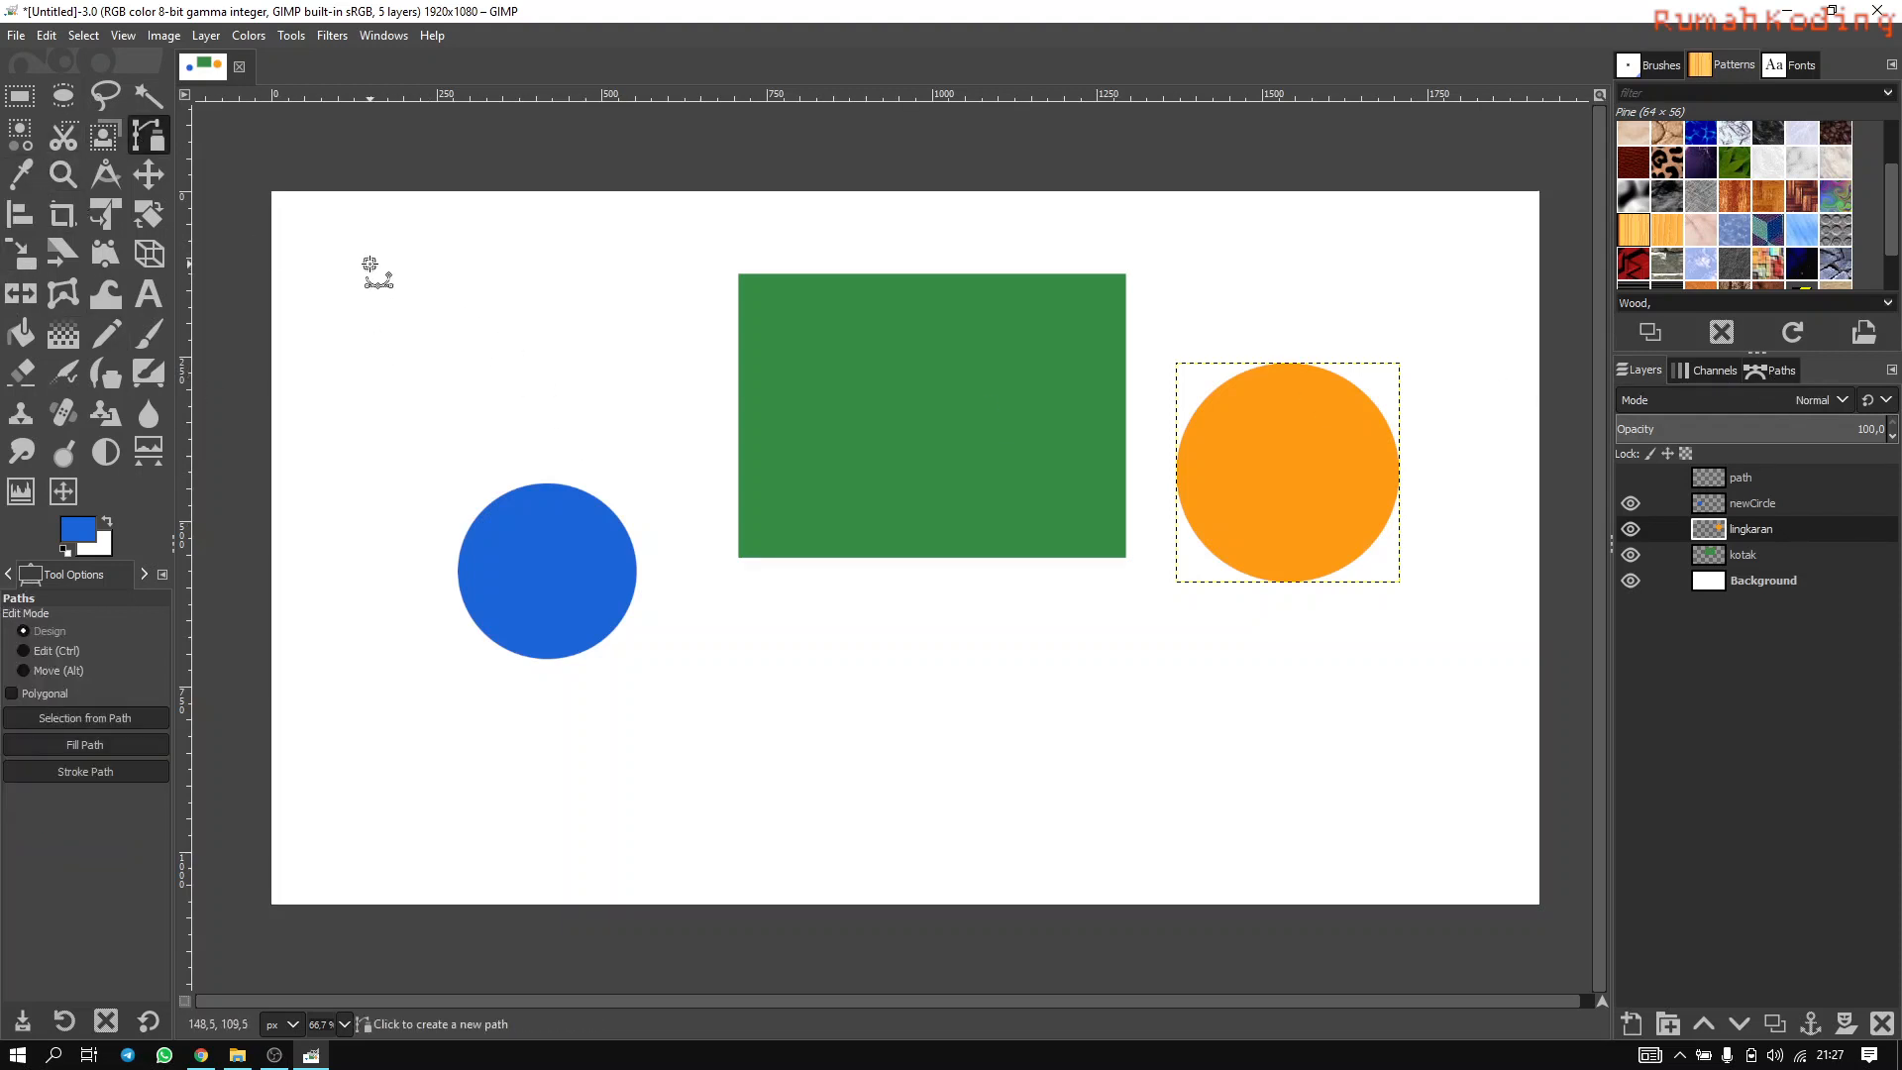
{"action": "left_click", "coordinate": [435, 303]}
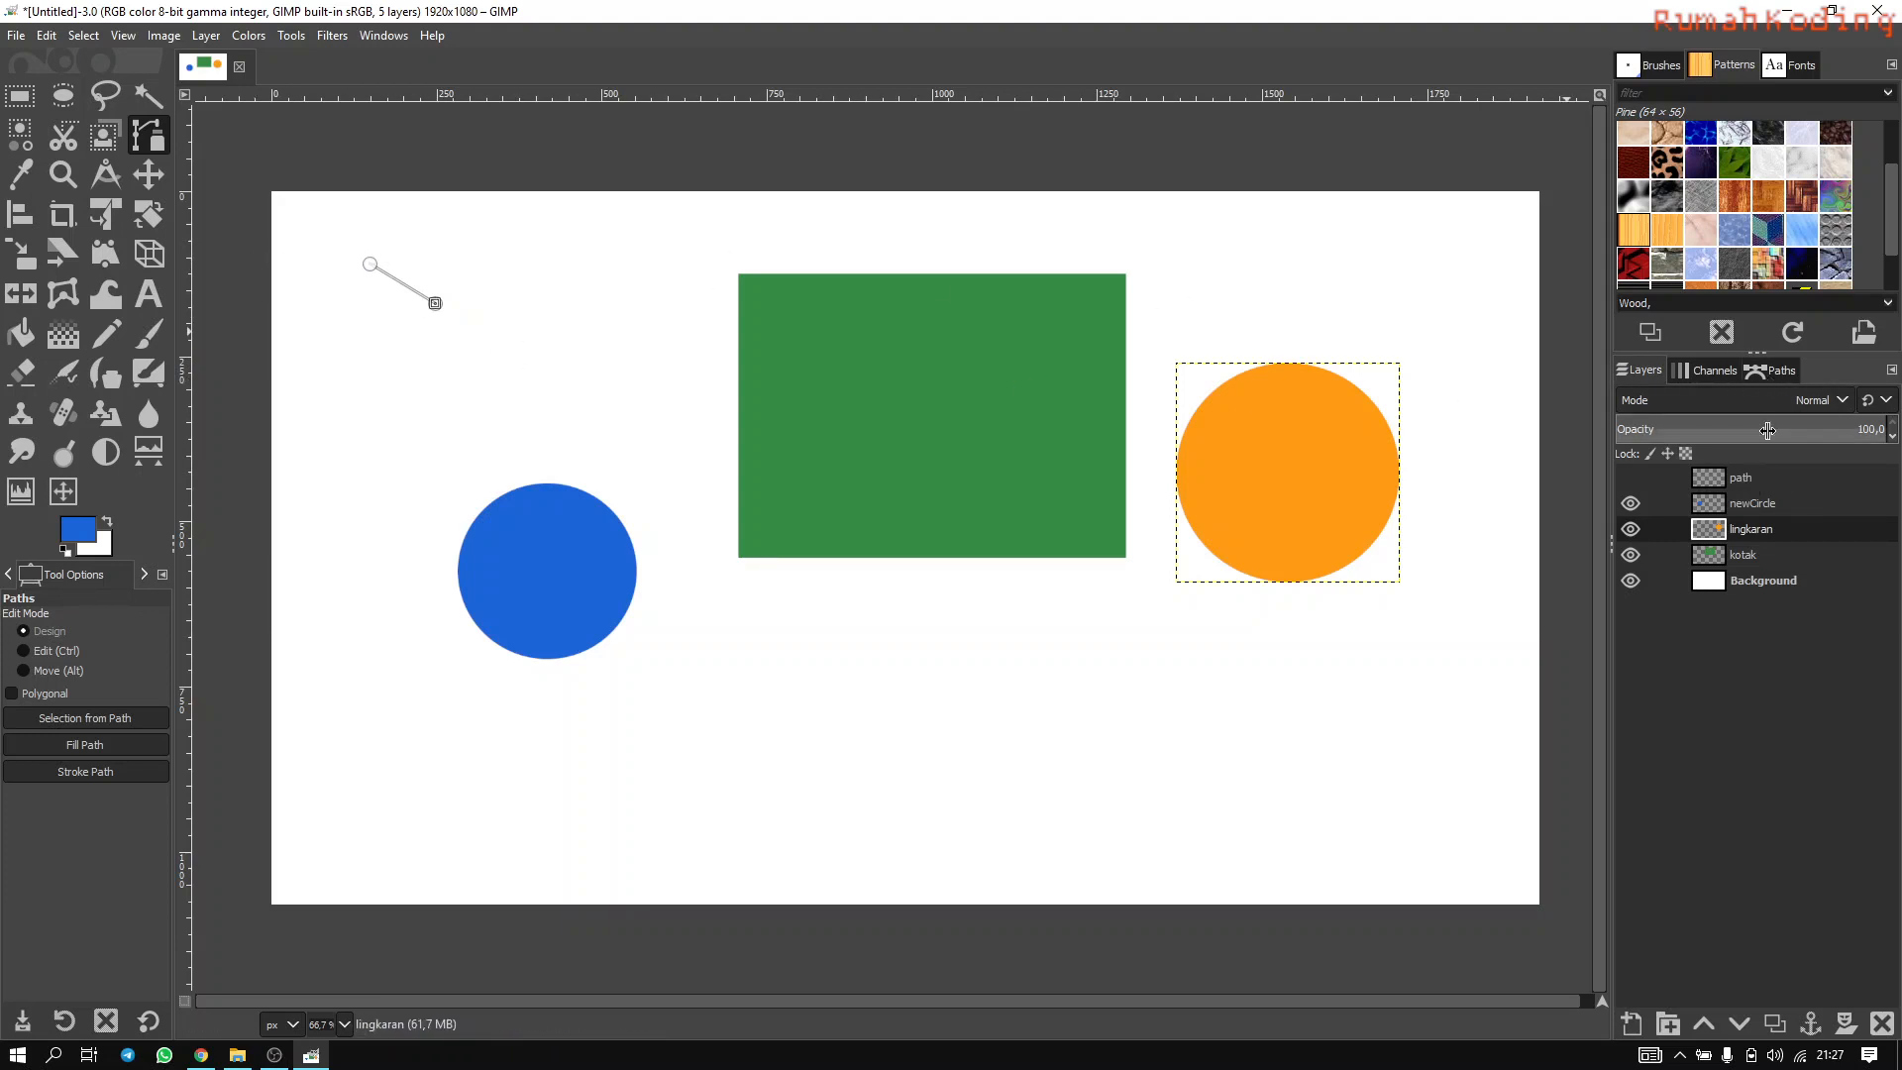
{"action": "left_click", "coordinate": [1779, 371]}
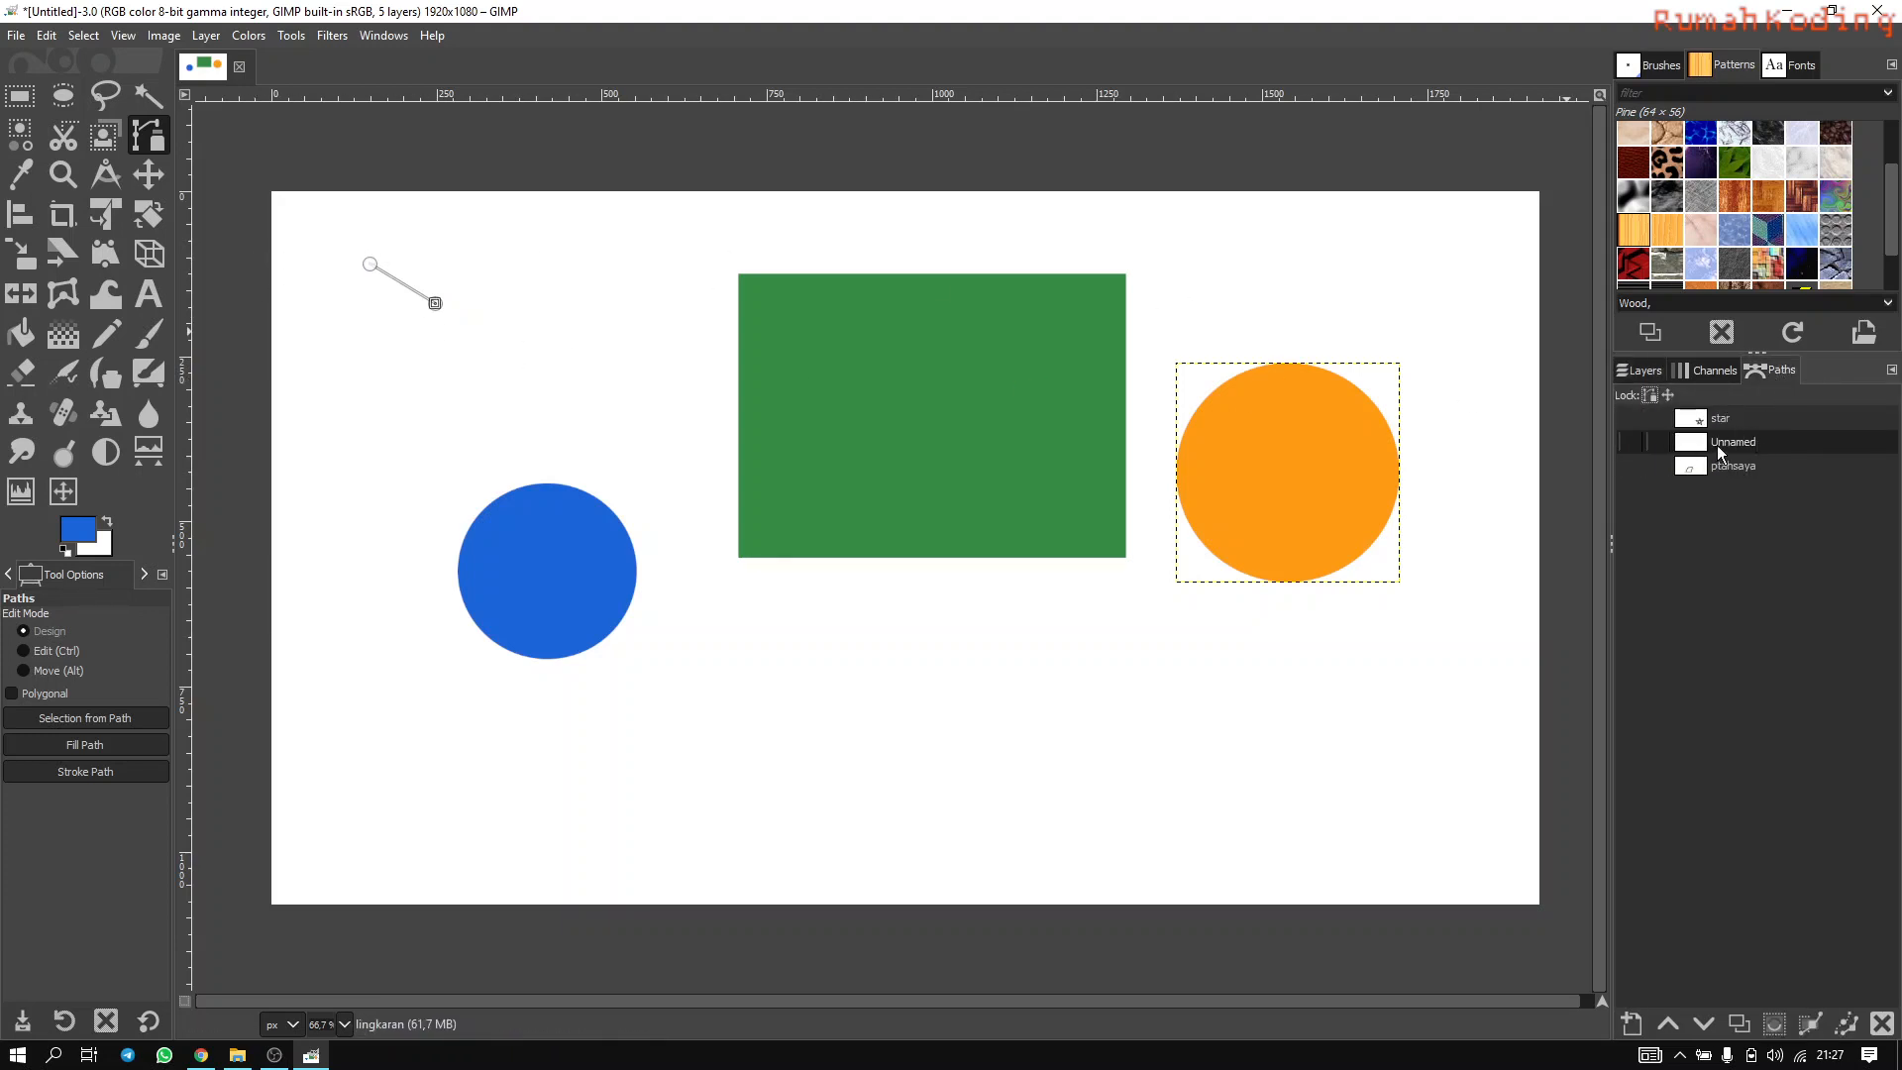
{"action": "left_click", "coordinate": [1631, 442]}
{"action": "left_click", "coordinate": [387, 325]}
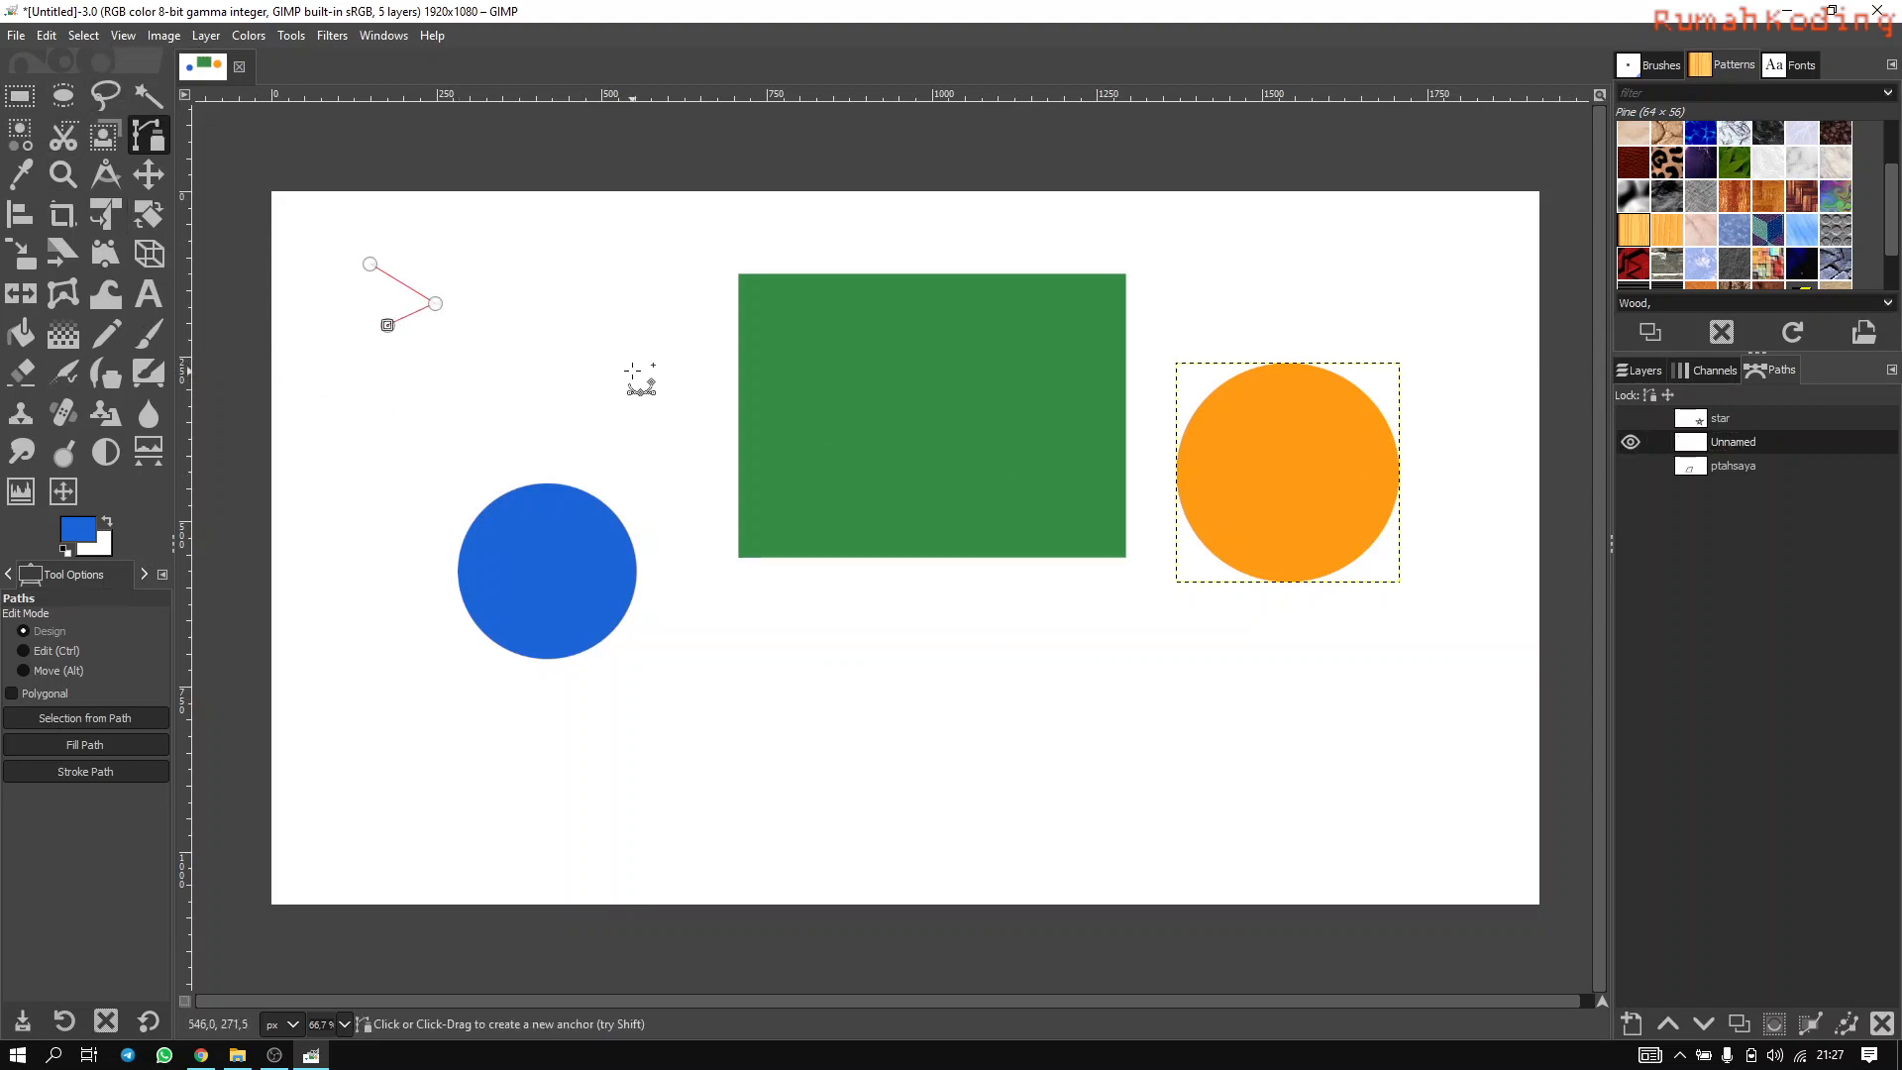
{"action": "key", "text": "ctrl+z"}
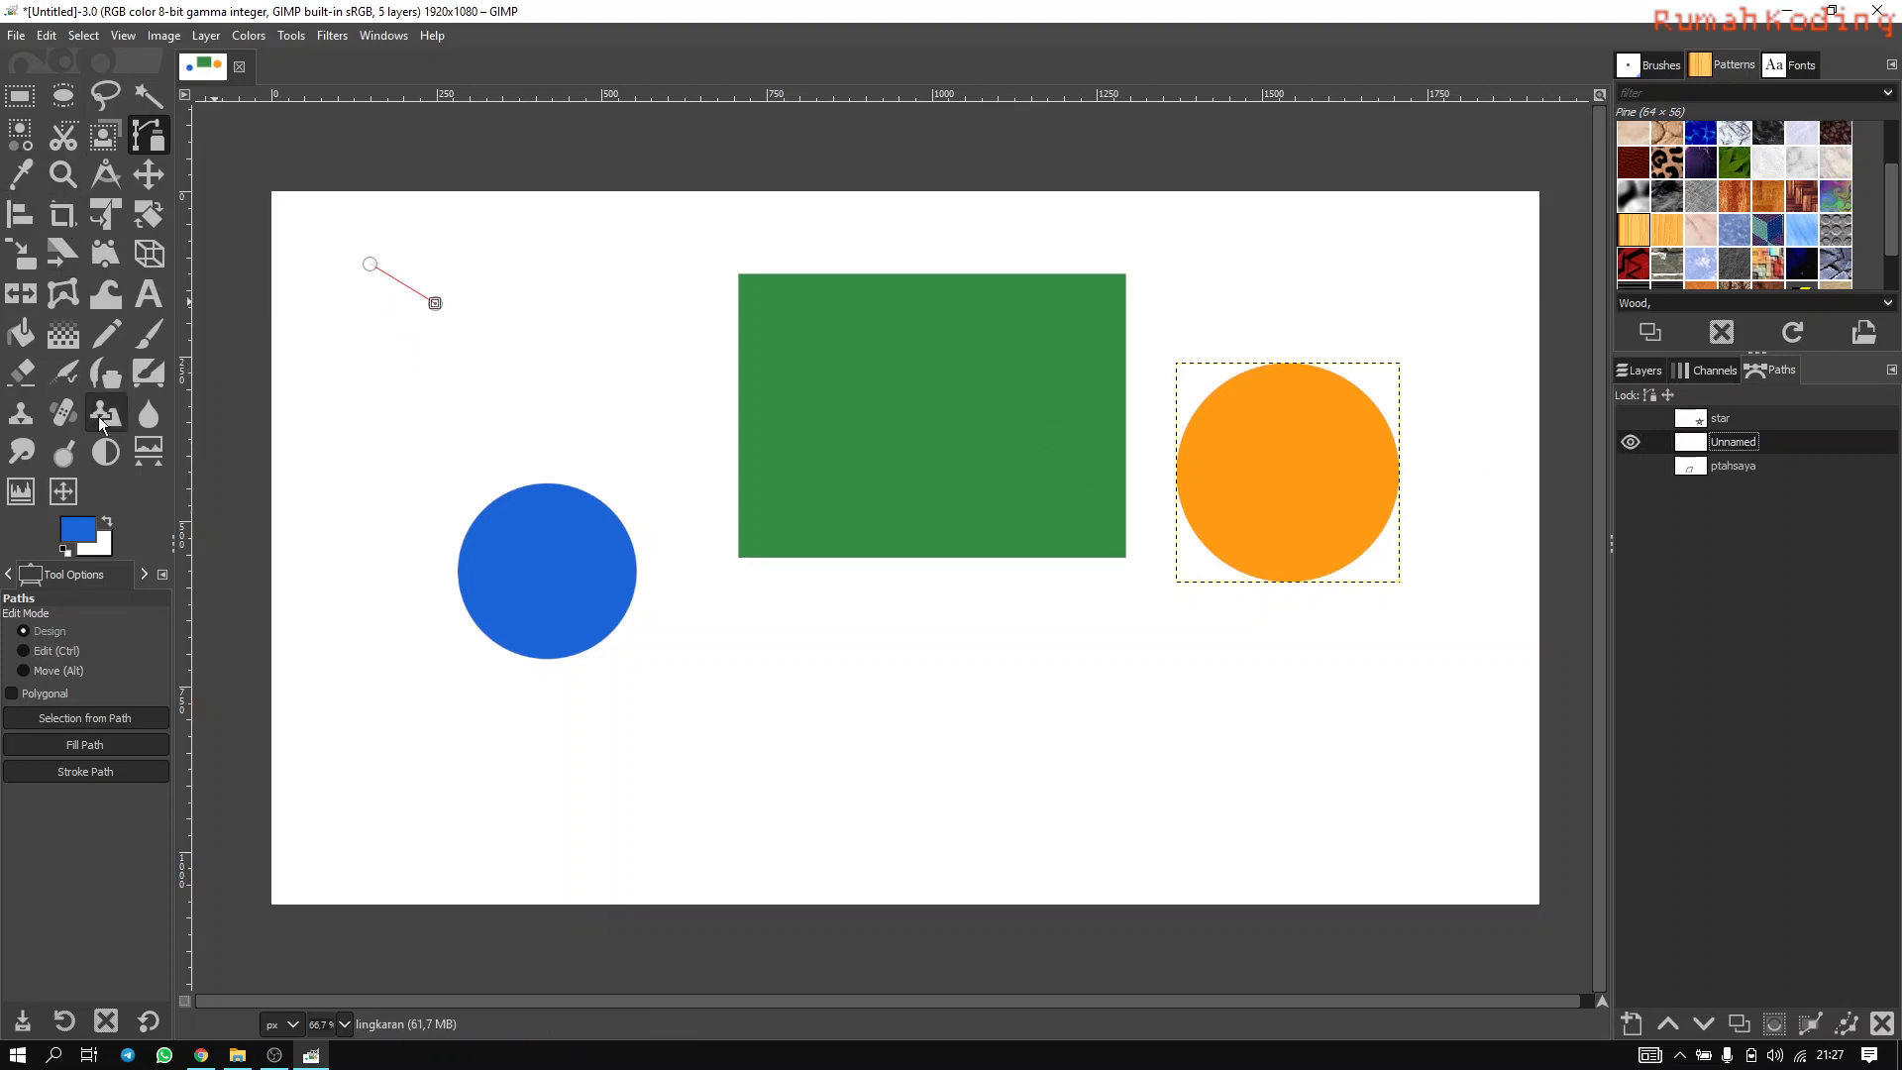
Try aligning the green rectangle and both circles to the active path's left, centre, right, top, bottom and middle with the Align tool.
{"action": "left_click", "coordinate": [20, 214]}
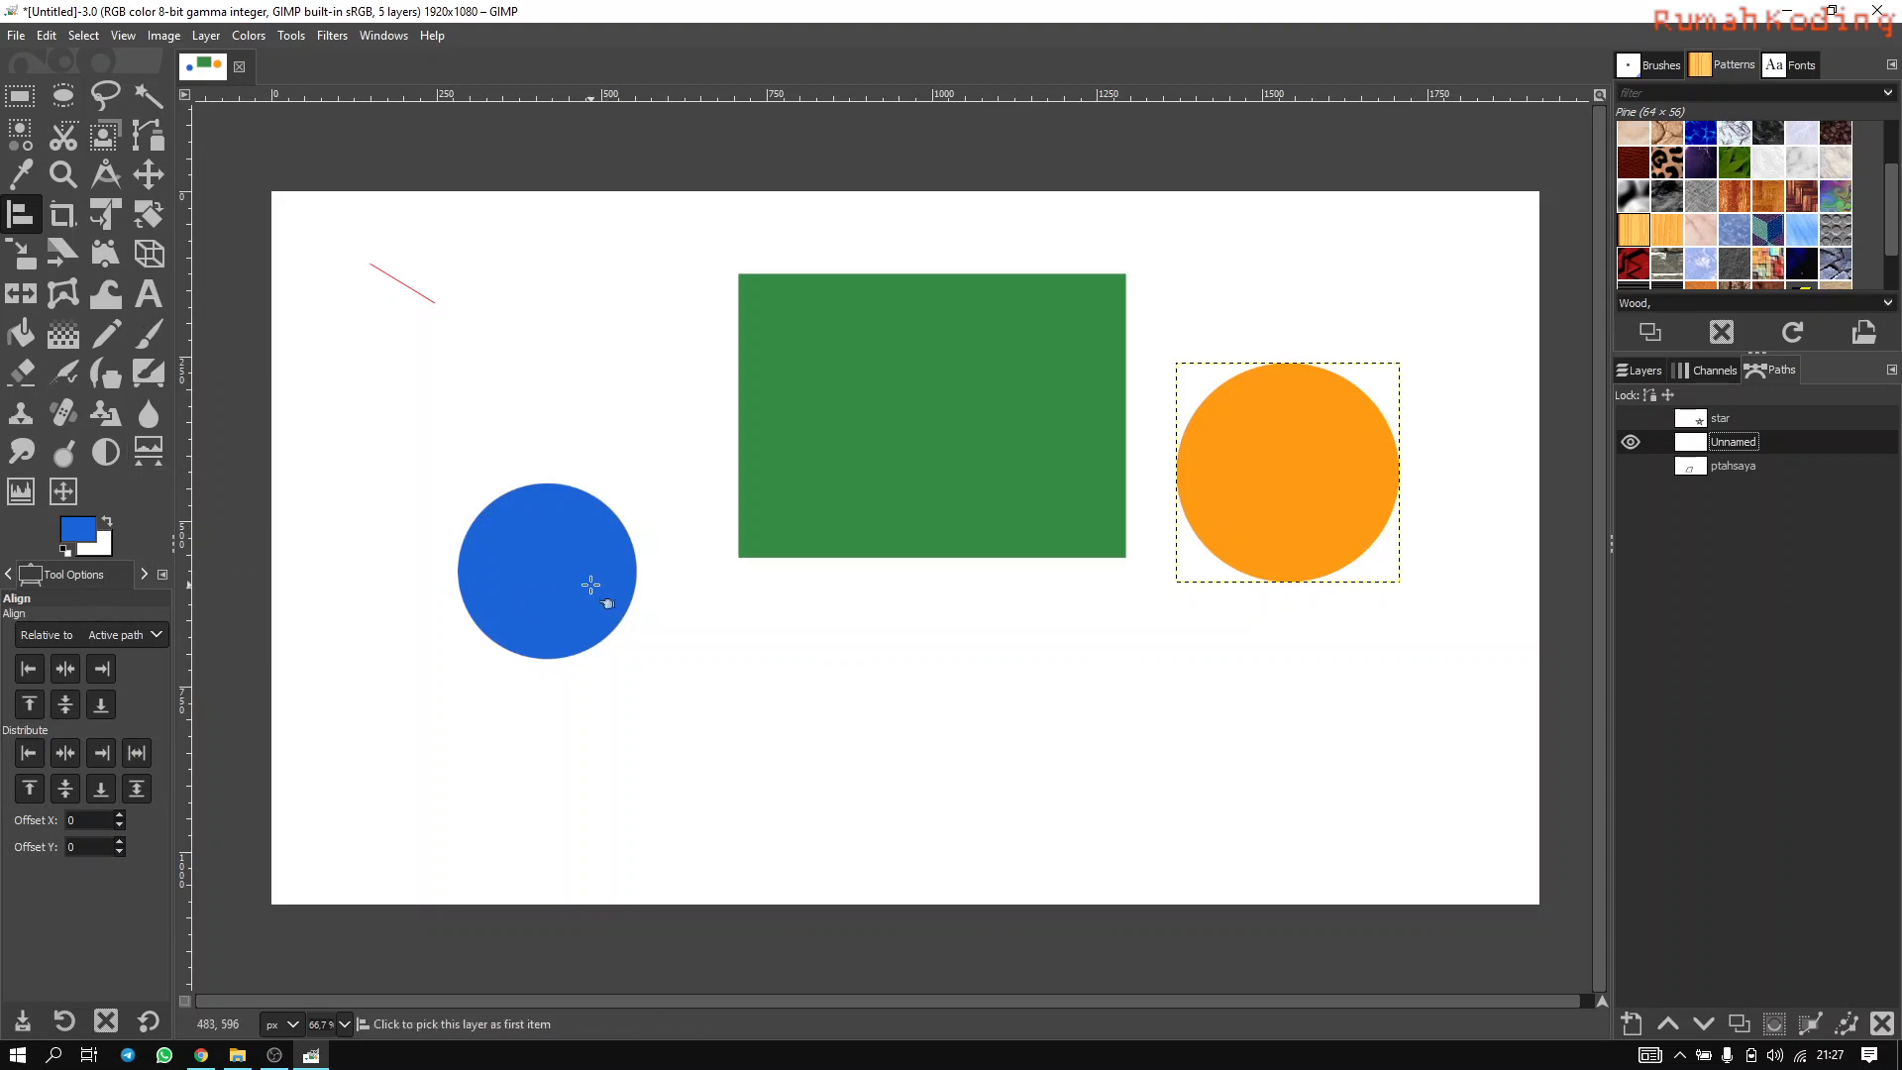
{"action": "left_click", "coordinate": [543, 574]}
{"action": "left_click", "coordinate": [894, 467], "text": "shift"}
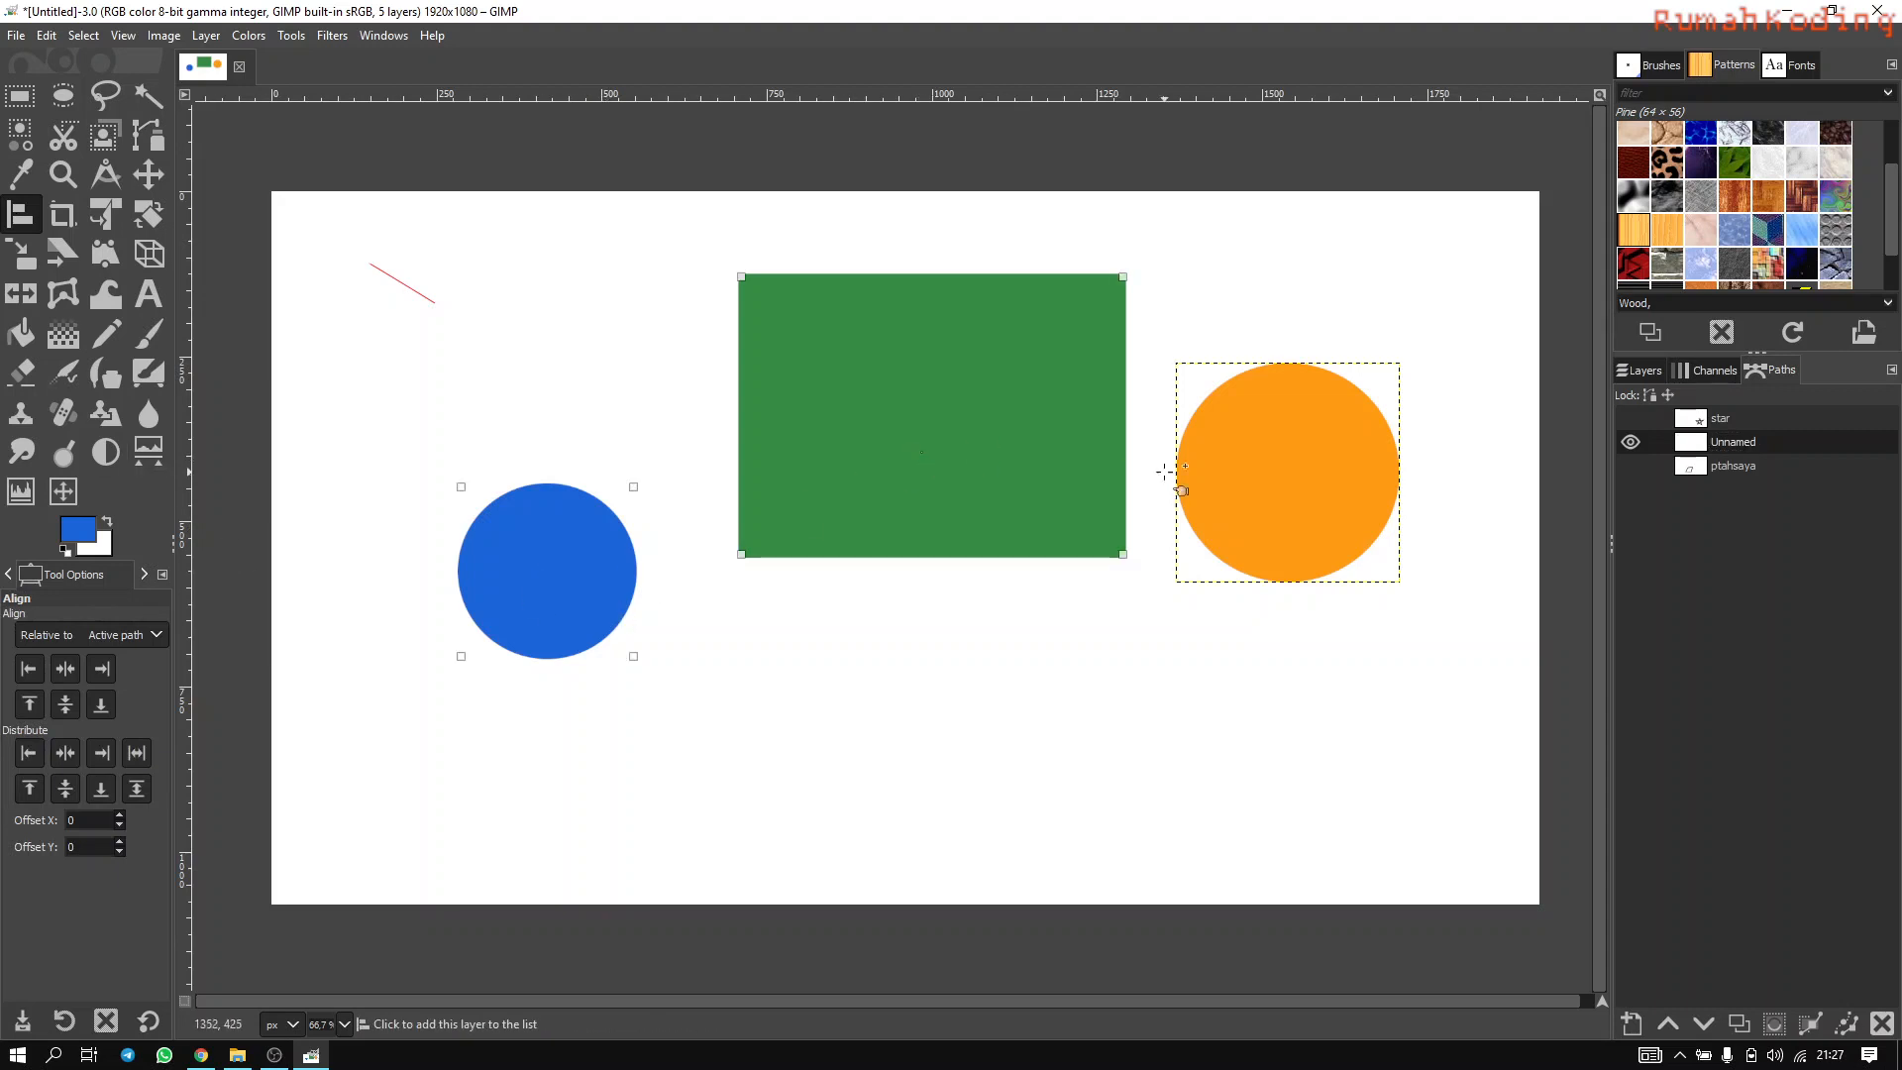
{"action": "left_click", "coordinate": [39, 676]}
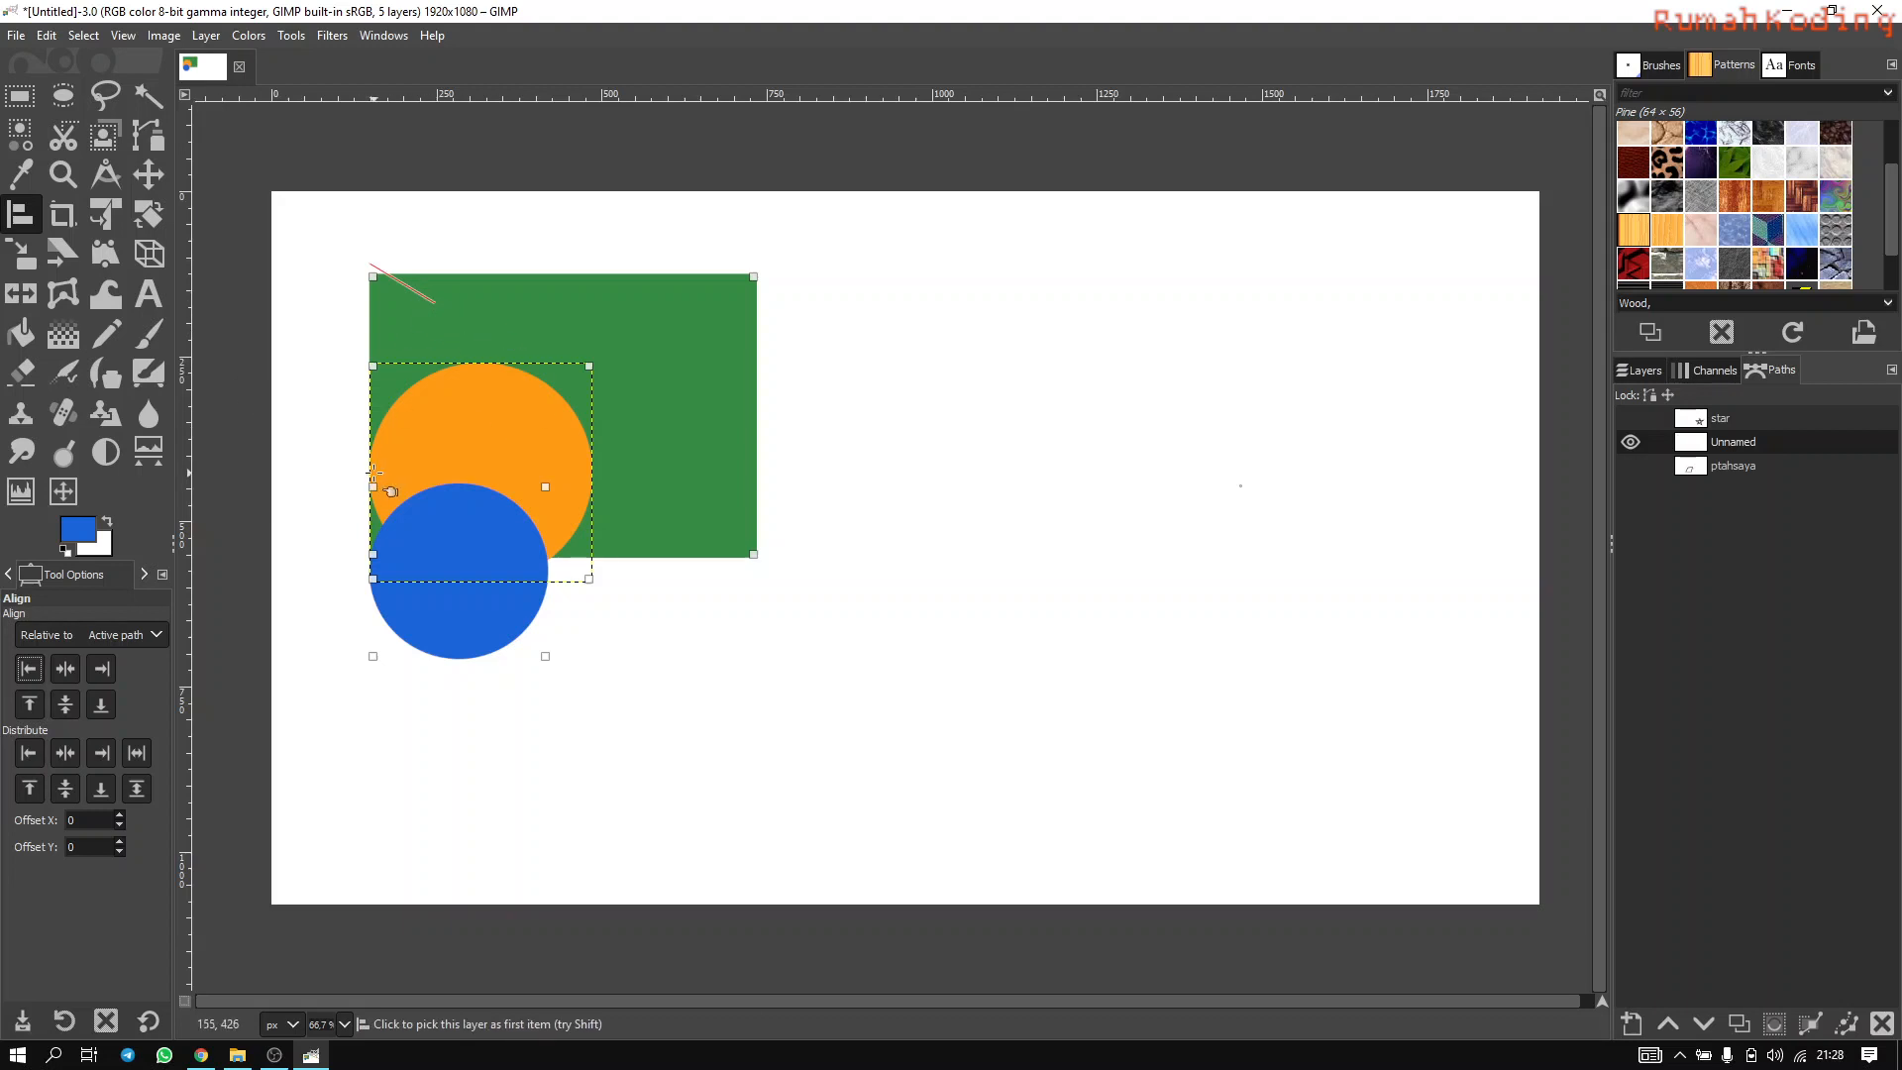
{"action": "left_click", "coordinate": [66, 668]}
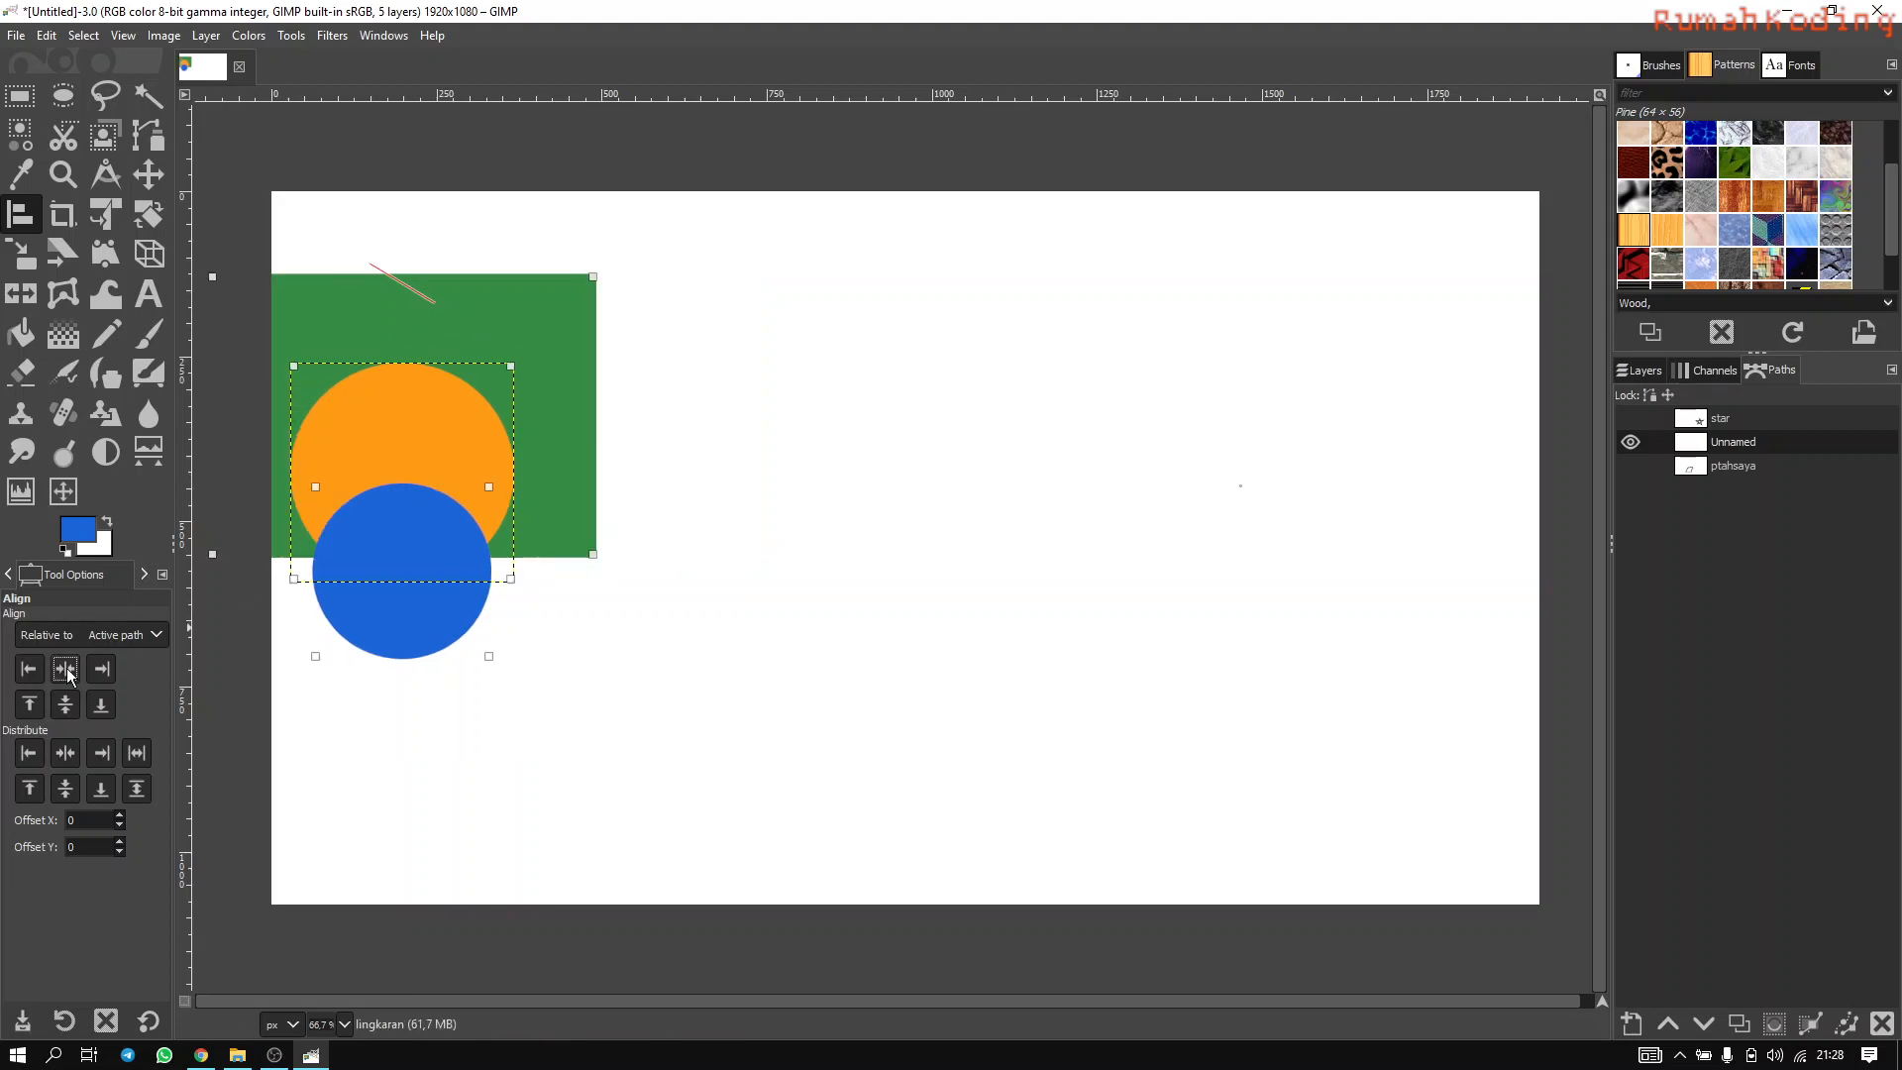
{"action": "left_click", "coordinate": [102, 670]}
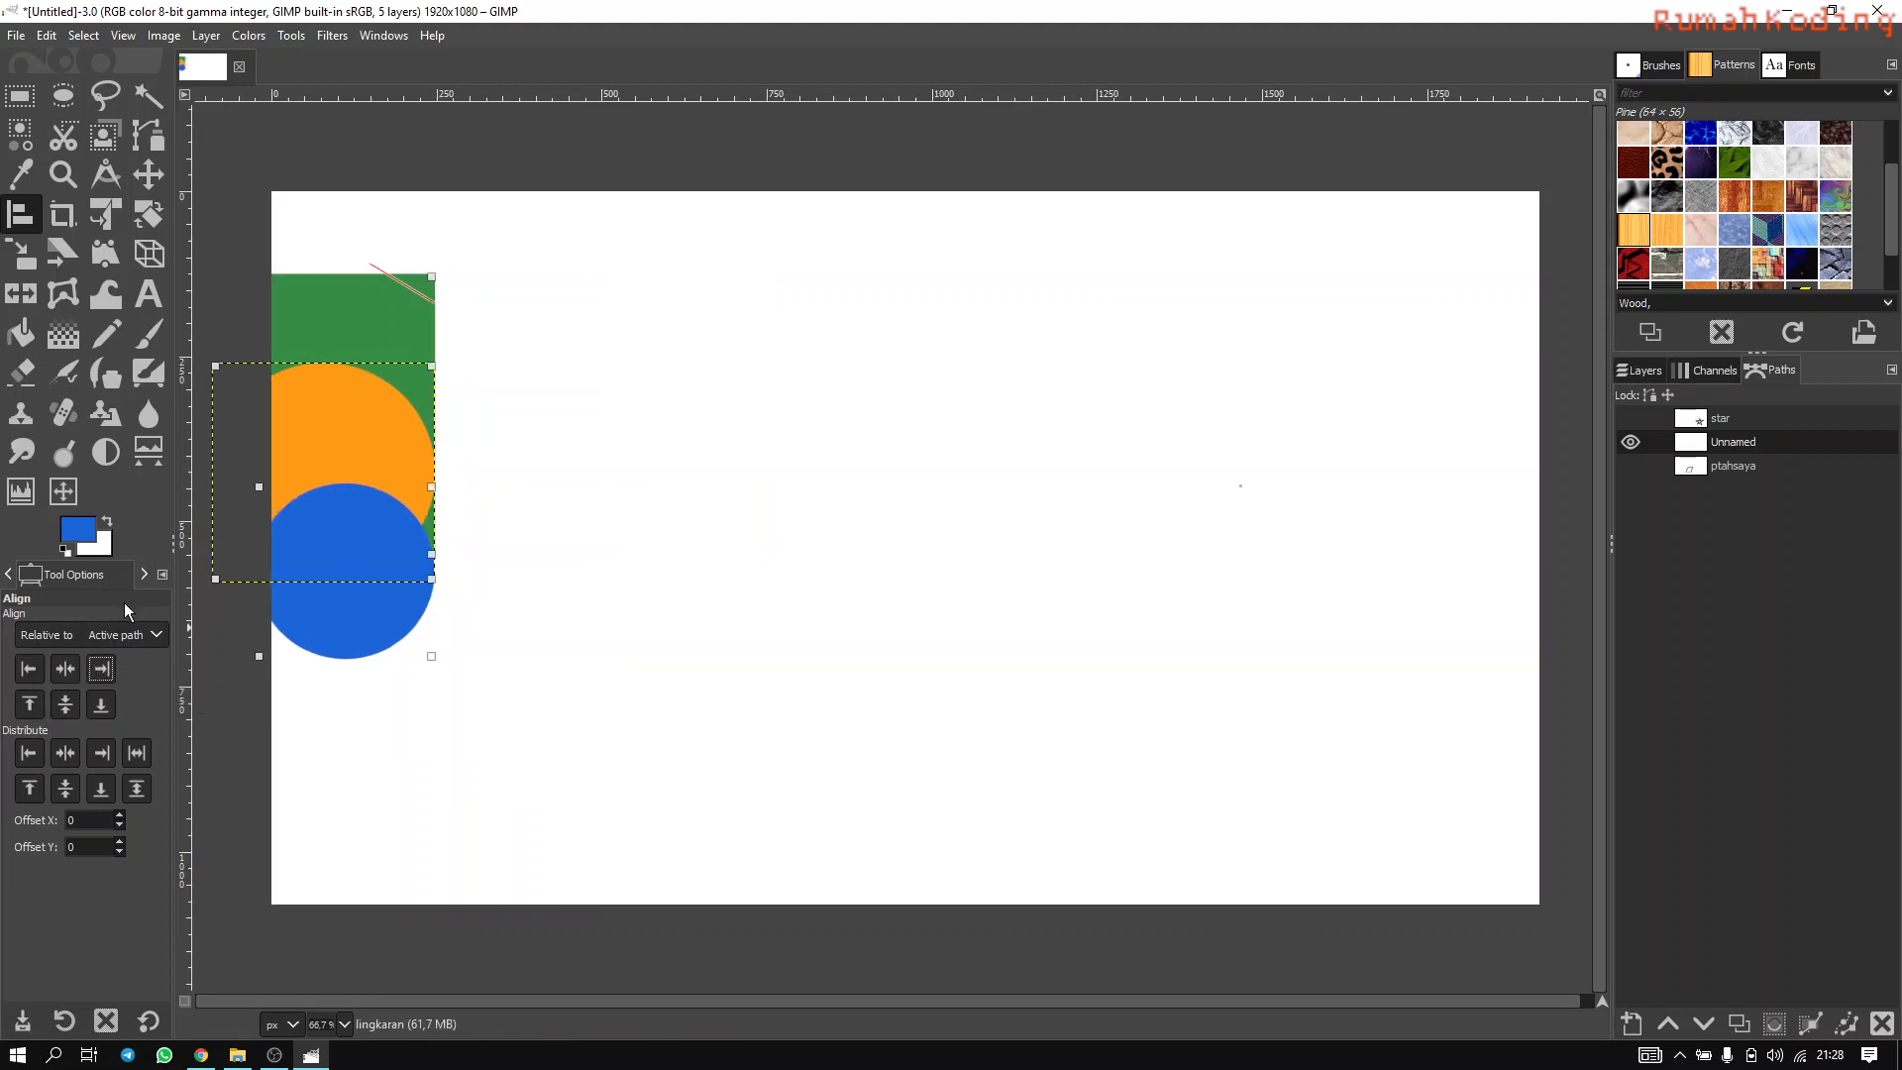
{"action": "left_click", "coordinate": [31, 705]}
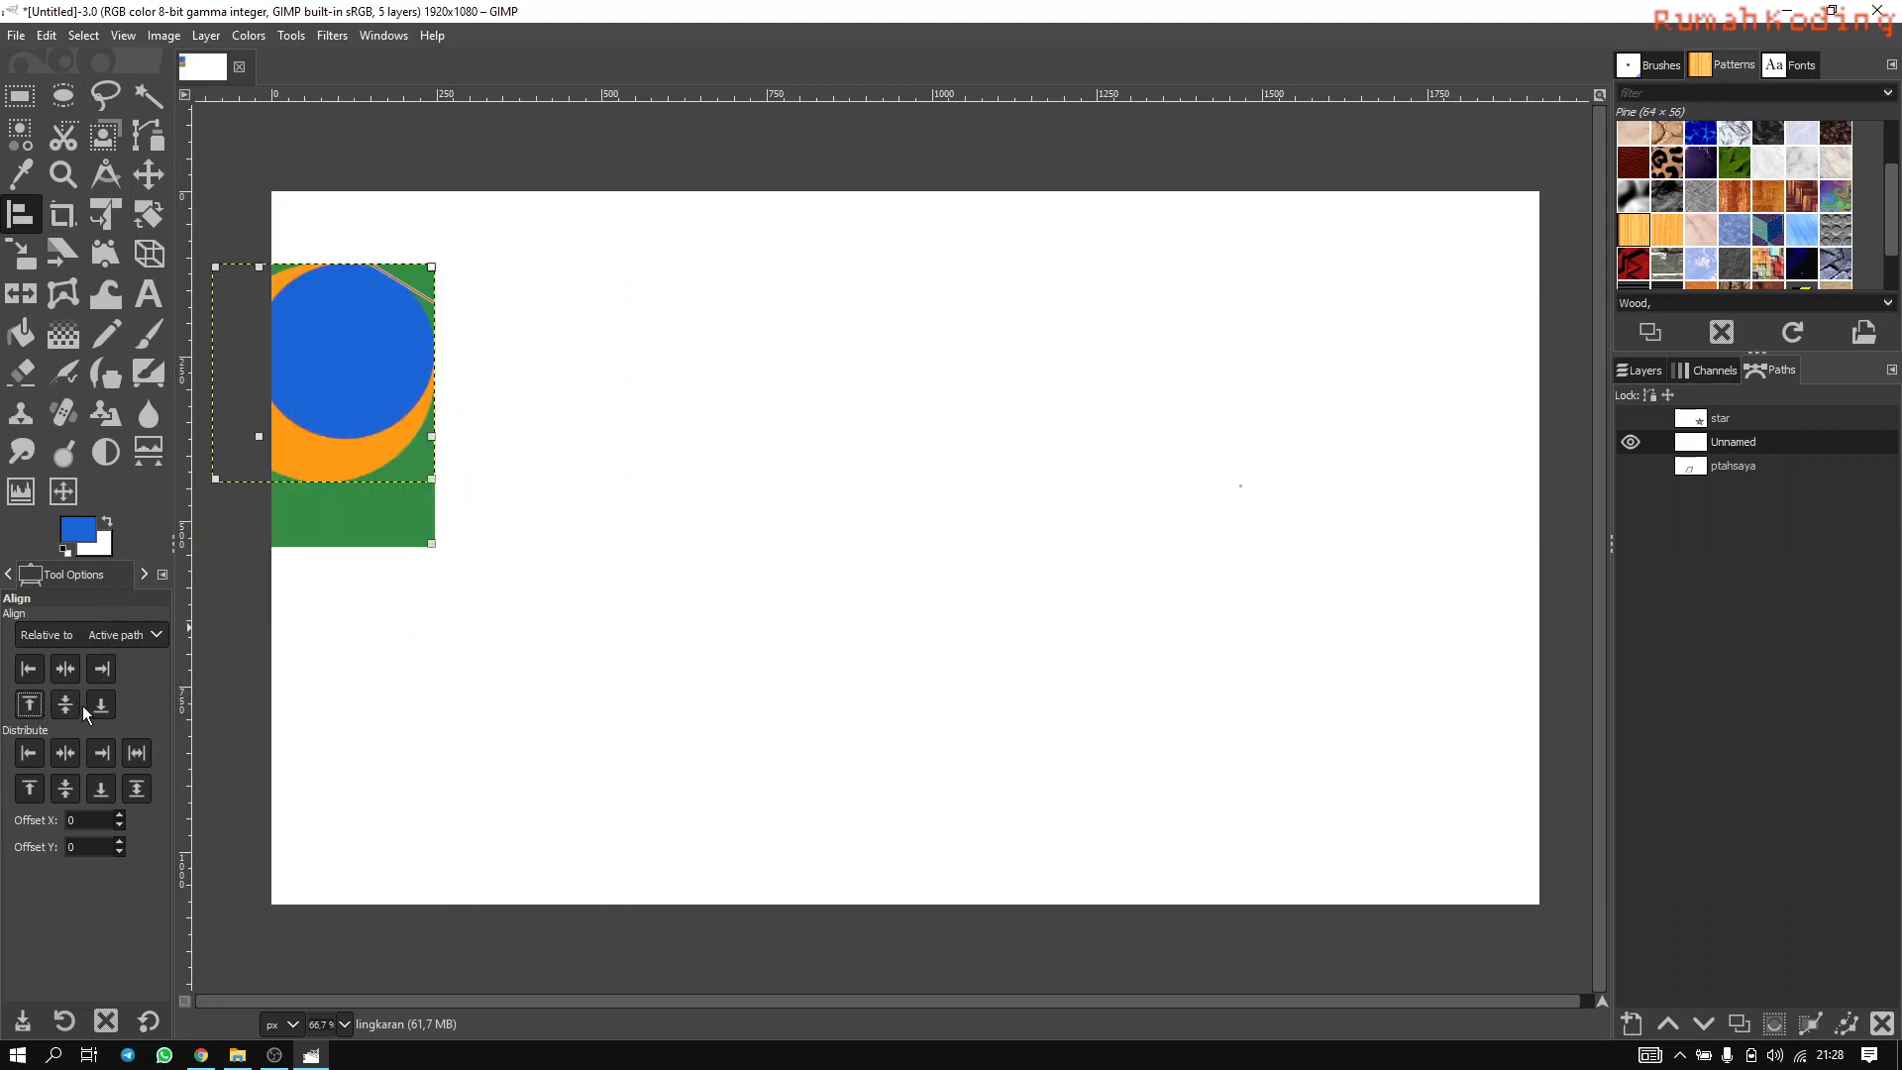
{"action": "left_click", "coordinate": [101, 704]}
{"action": "left_click", "coordinate": [63, 704]}
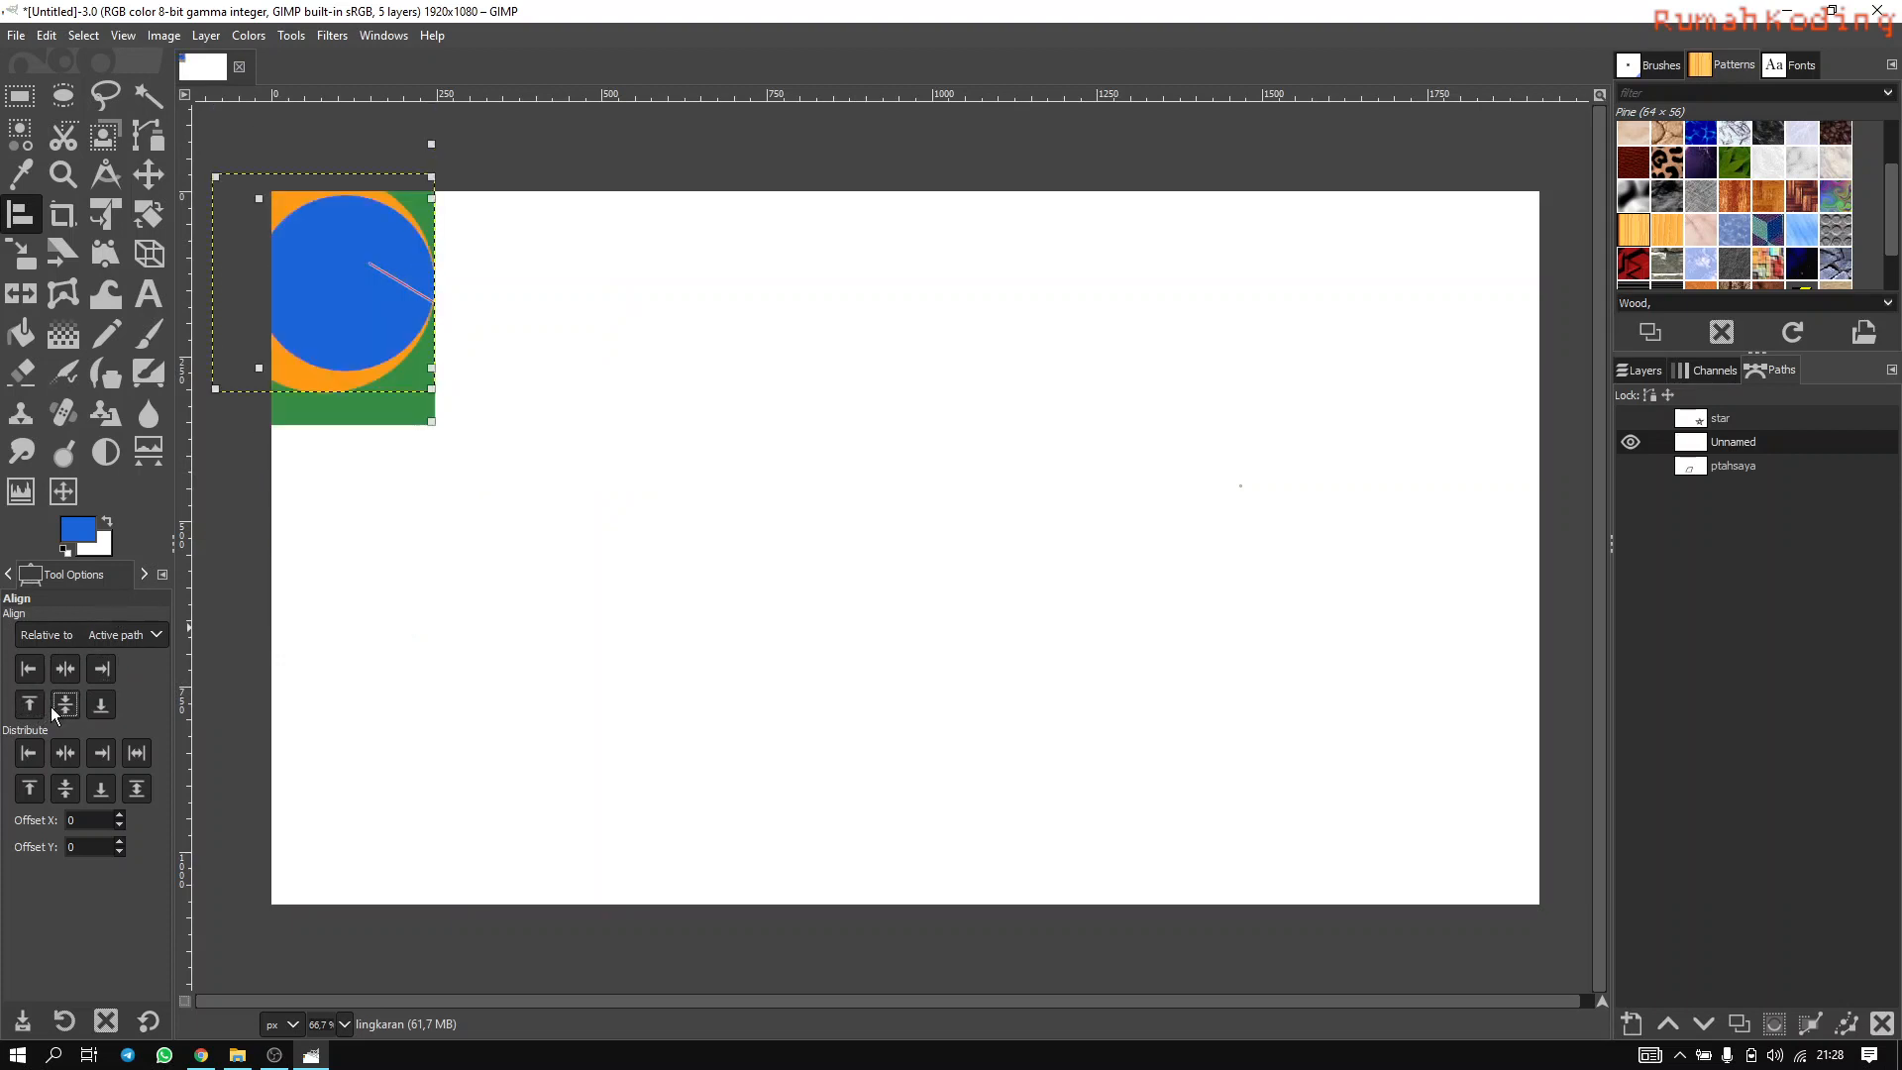
Undo all the alignments to the active path and the path's visibility change, and clear the three shapes from the alignment targets.
{"action": "key", "text": "ctrl+z"}
{"action": "key", "text": "ctrl+z"}
{"action": "key", "text": "ctrl+z"}
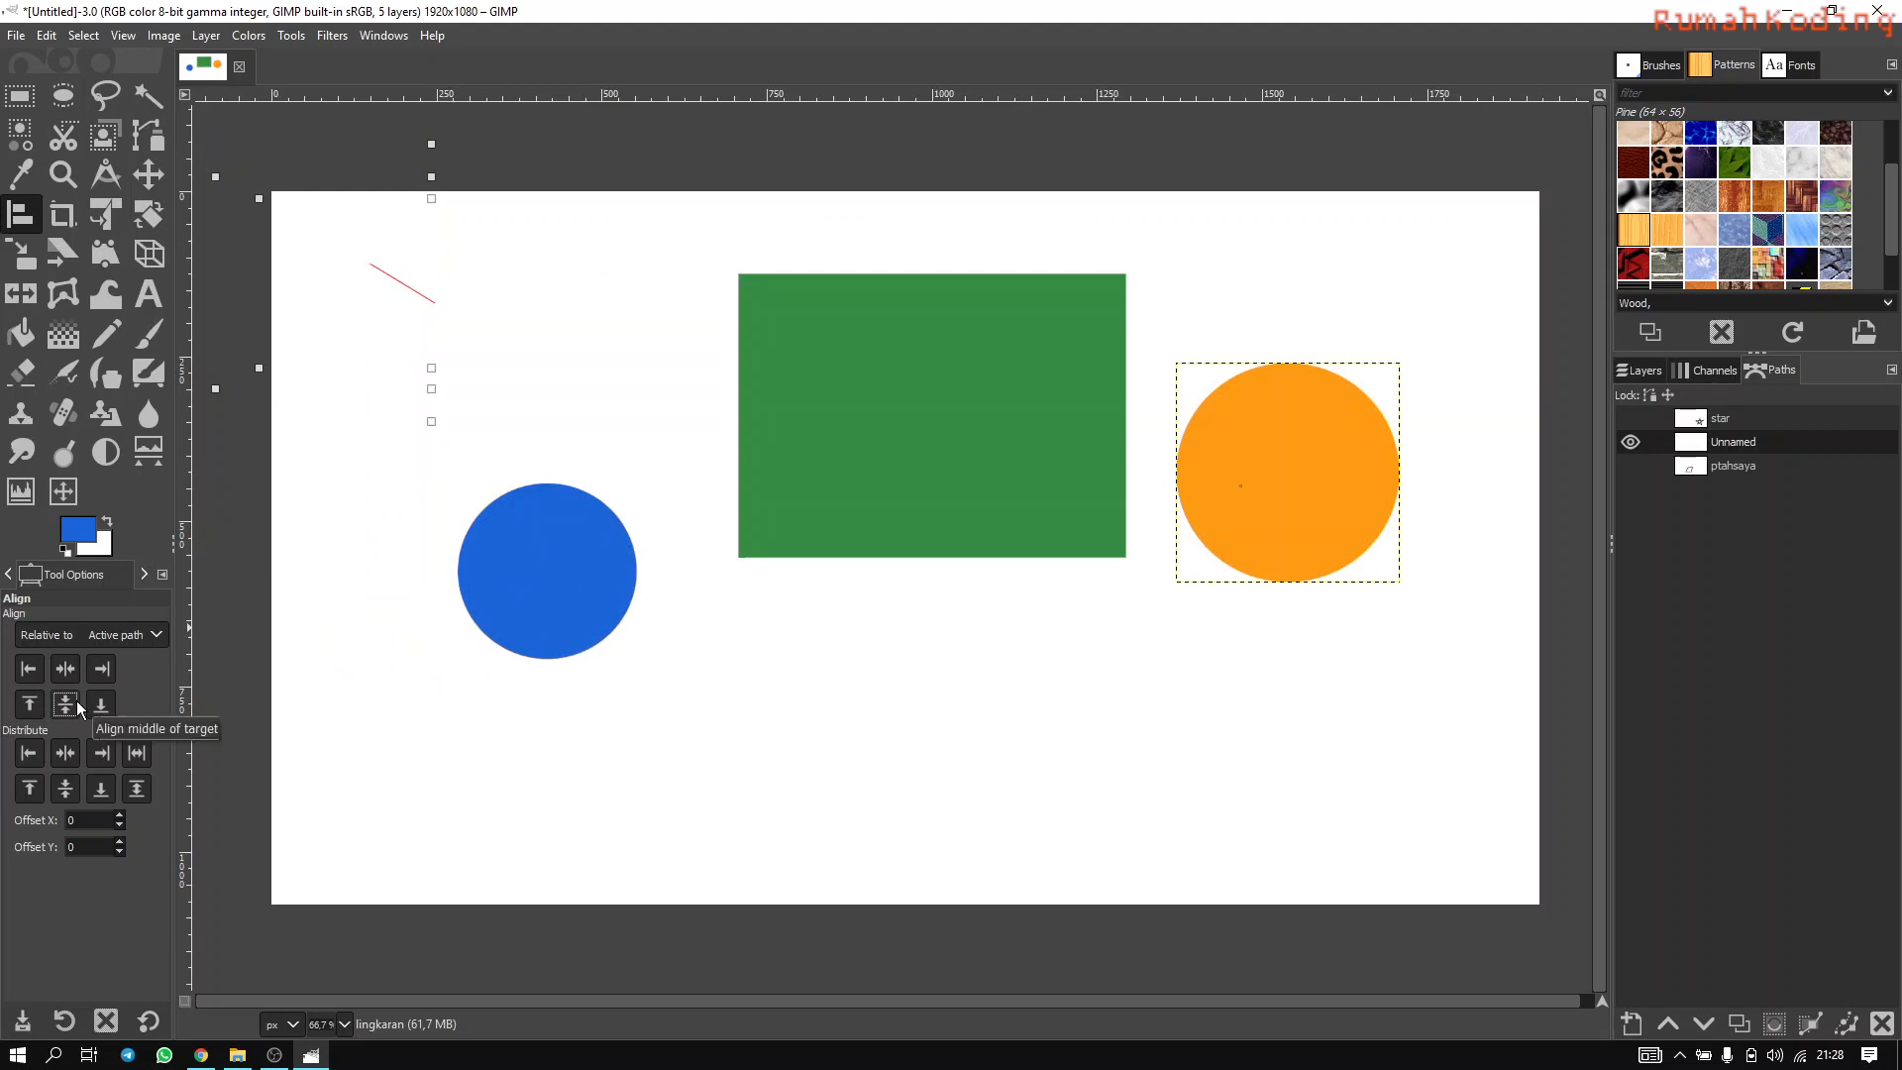
{"action": "key", "text": "ctrl+z"}
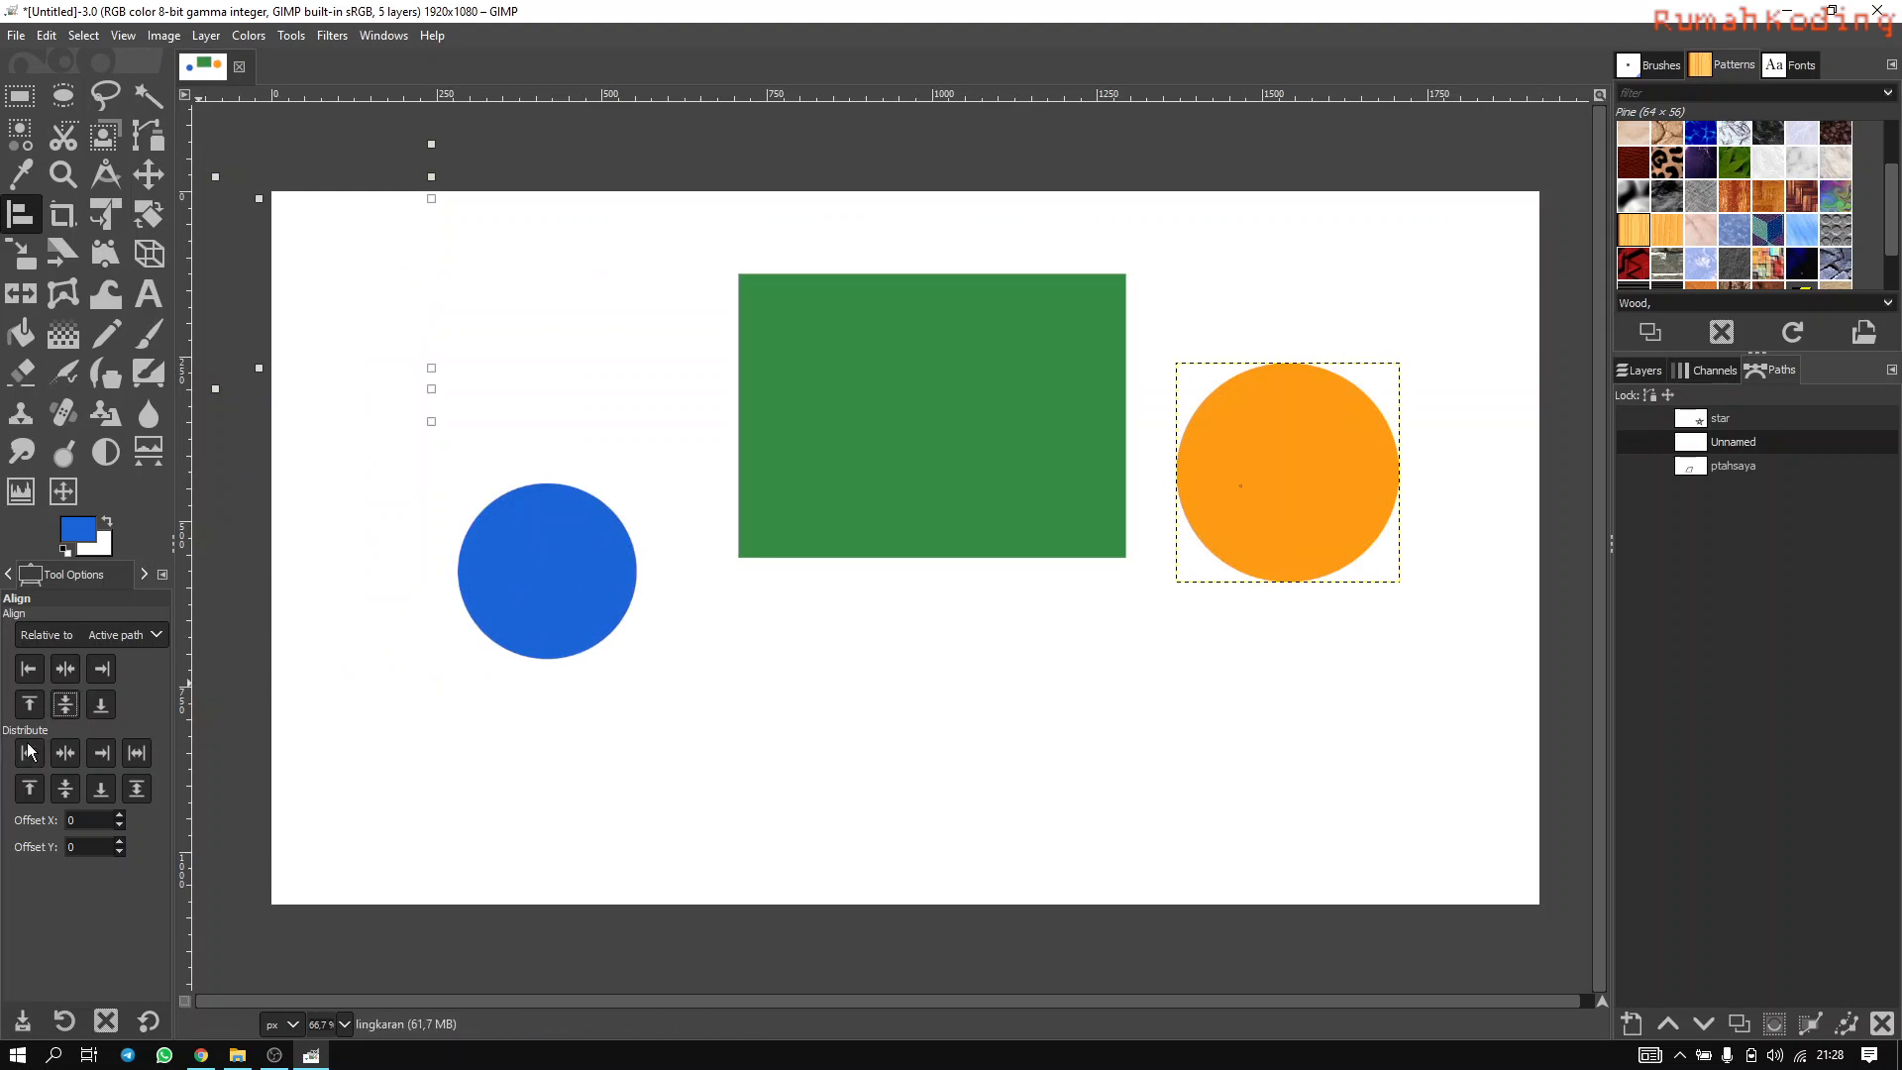
{"action": "left_click", "coordinate": [443, 735]}
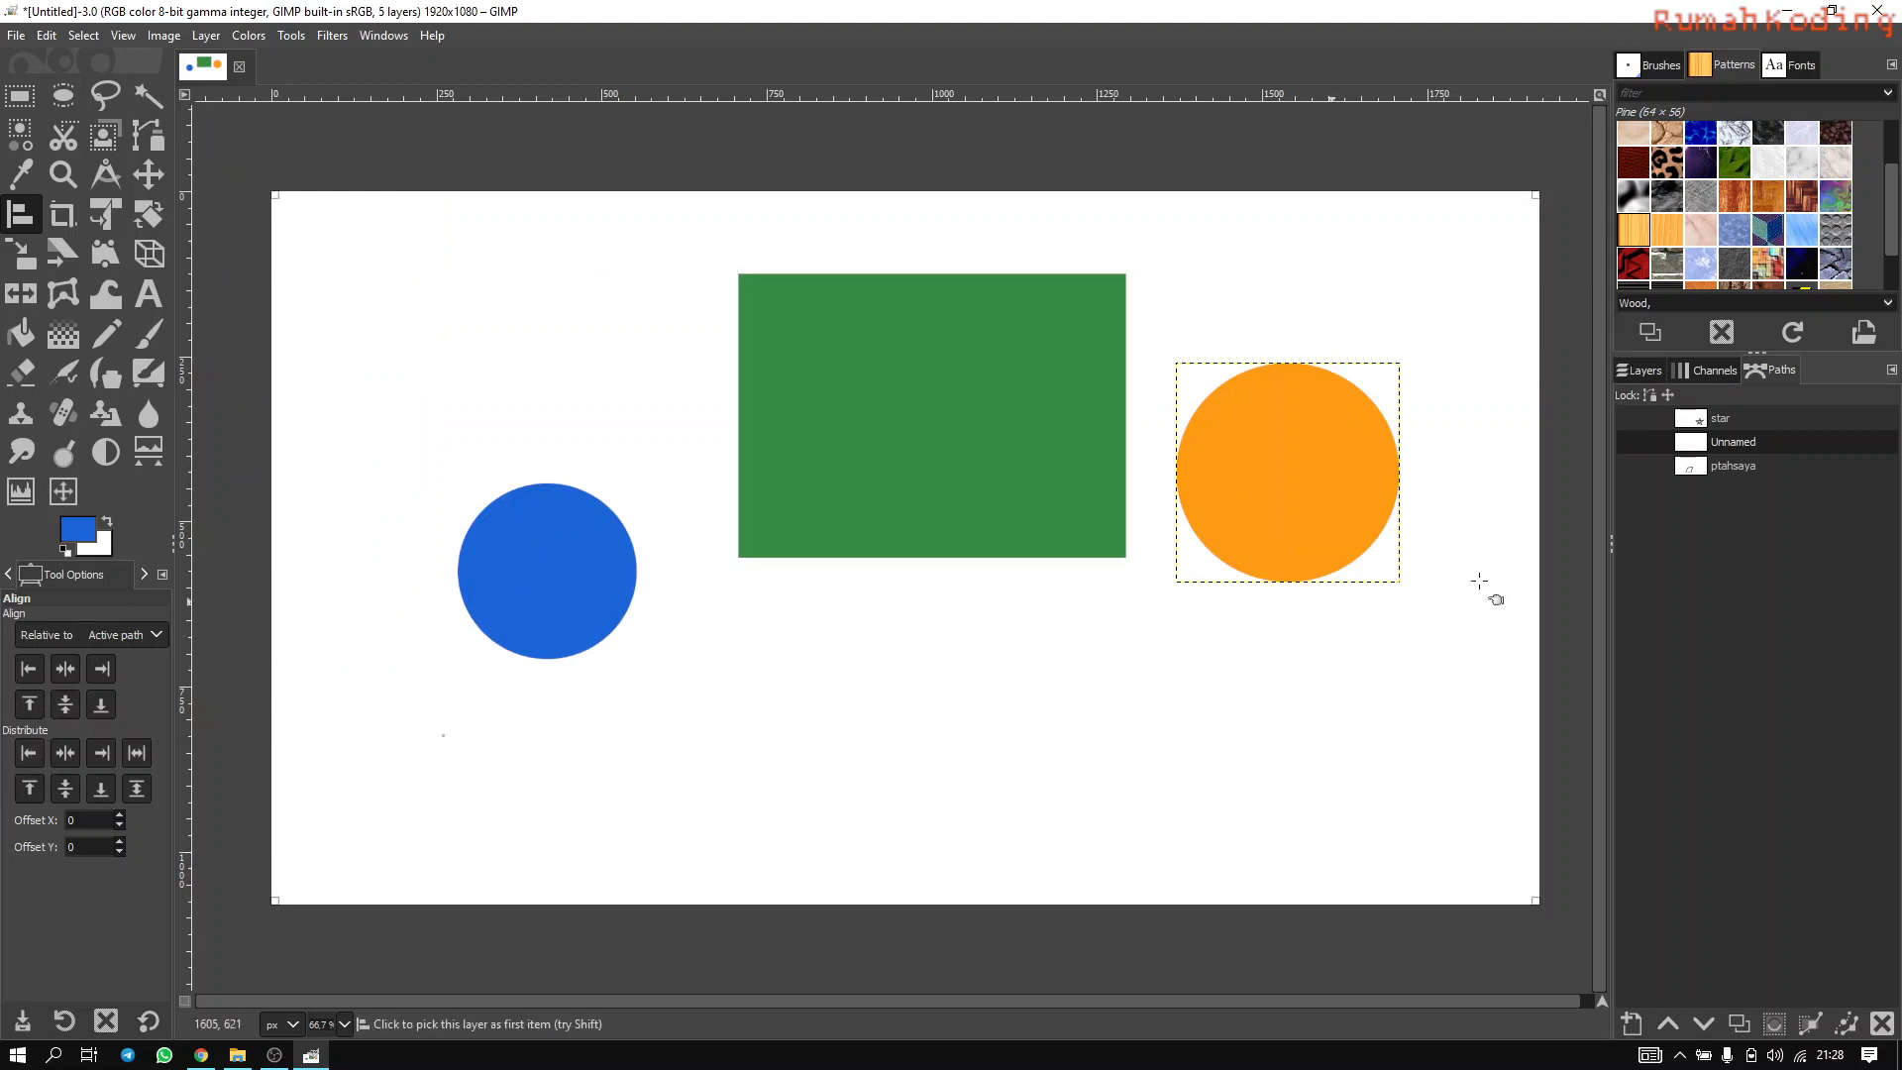
Set the alignment reference to First item, with the green rectangle as the first item and the blue and orange circles as added targets.
{"action": "left_click", "coordinate": [1634, 369]}
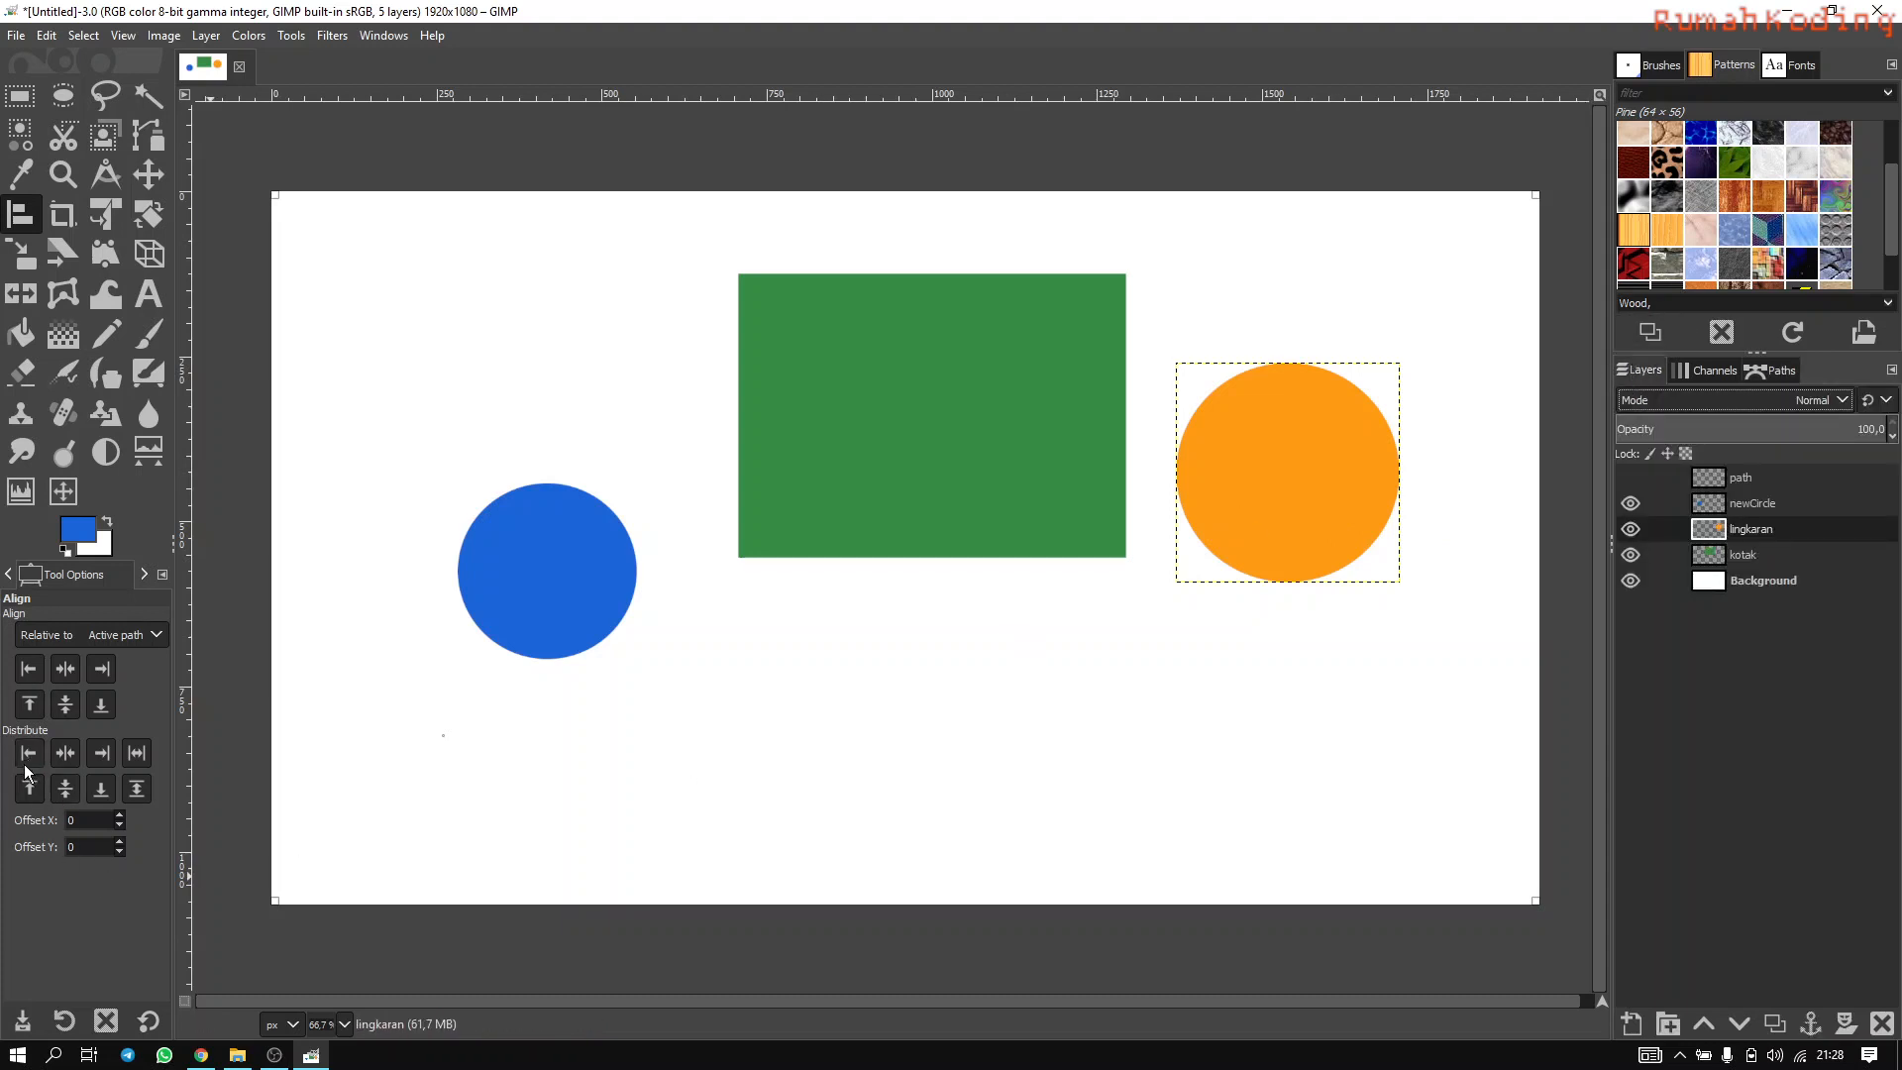
{"action": "left_click", "coordinate": [137, 634]}
{"action": "left_click", "coordinate": [69, 658]}
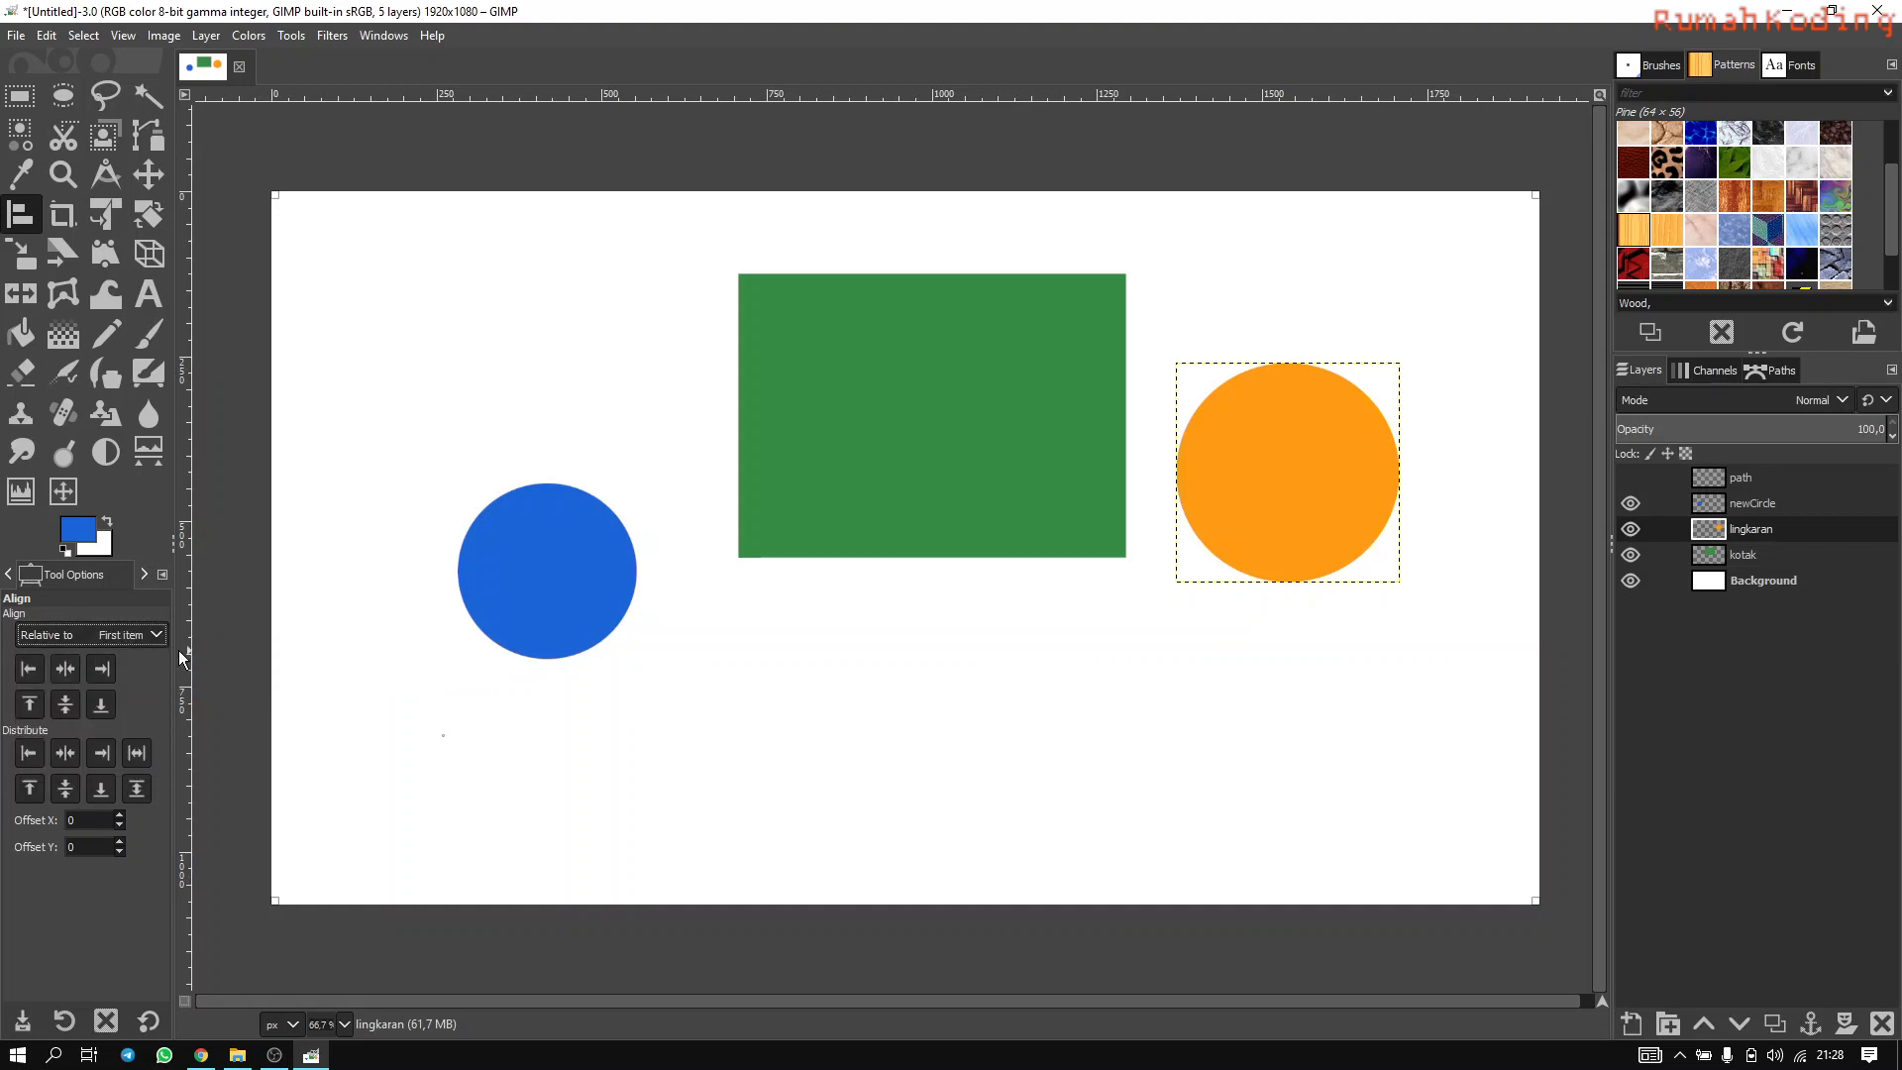
{"action": "left_click", "coordinate": [898, 388]}
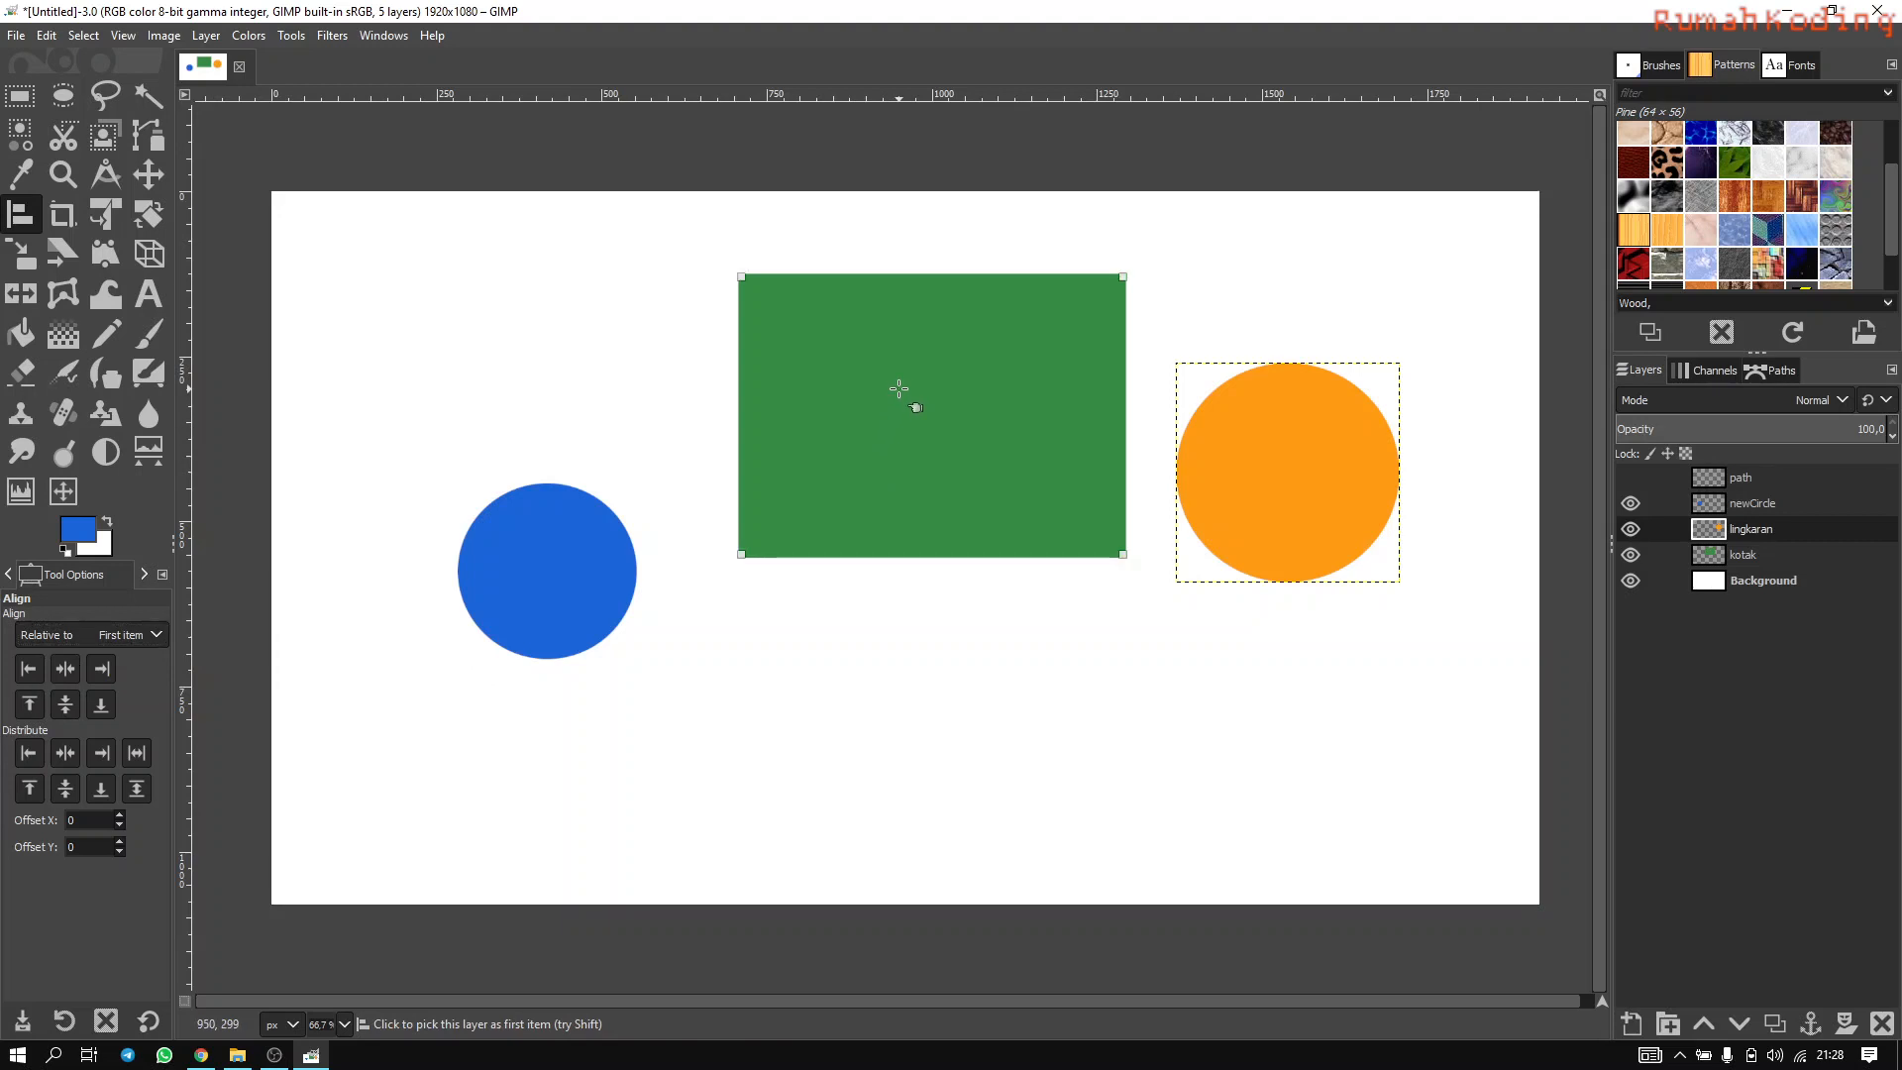
{"action": "left_click", "coordinate": [1753, 507]}
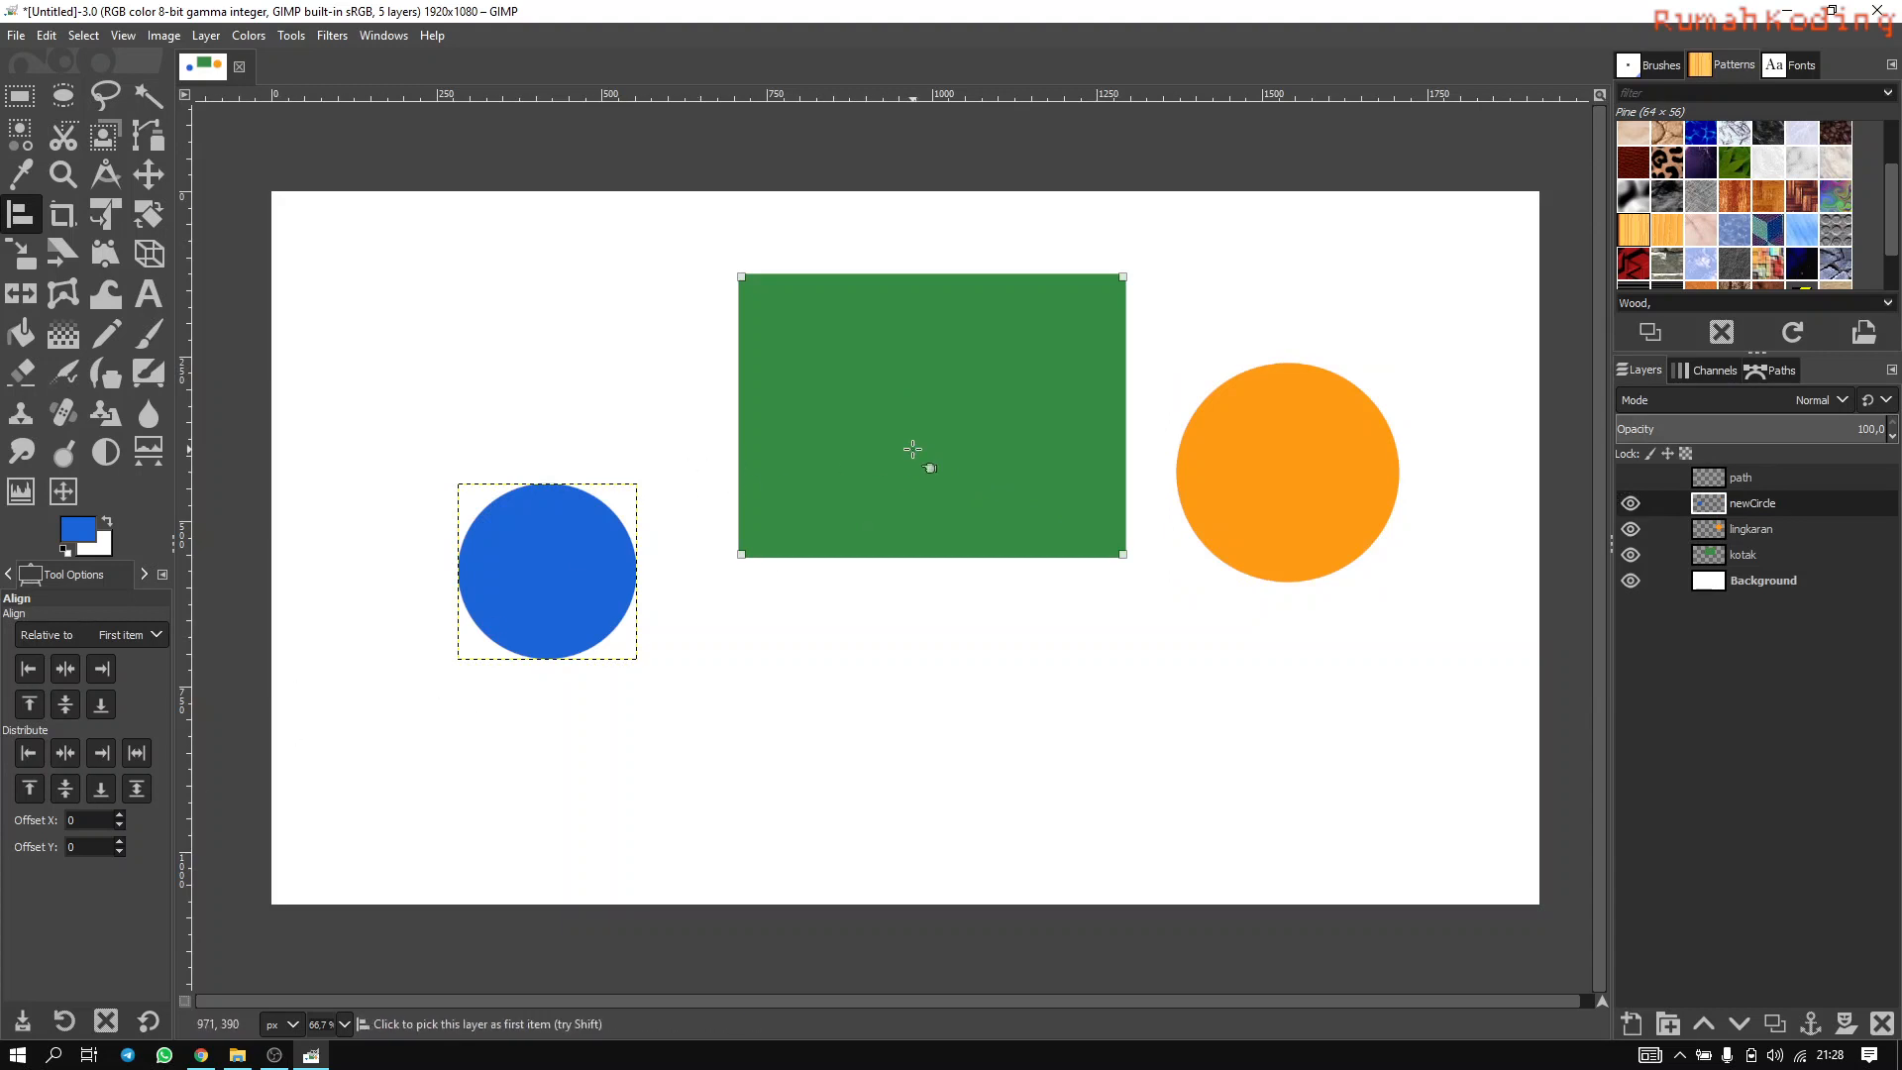
{"action": "left_click", "coordinate": [561, 555], "text": "shift"}
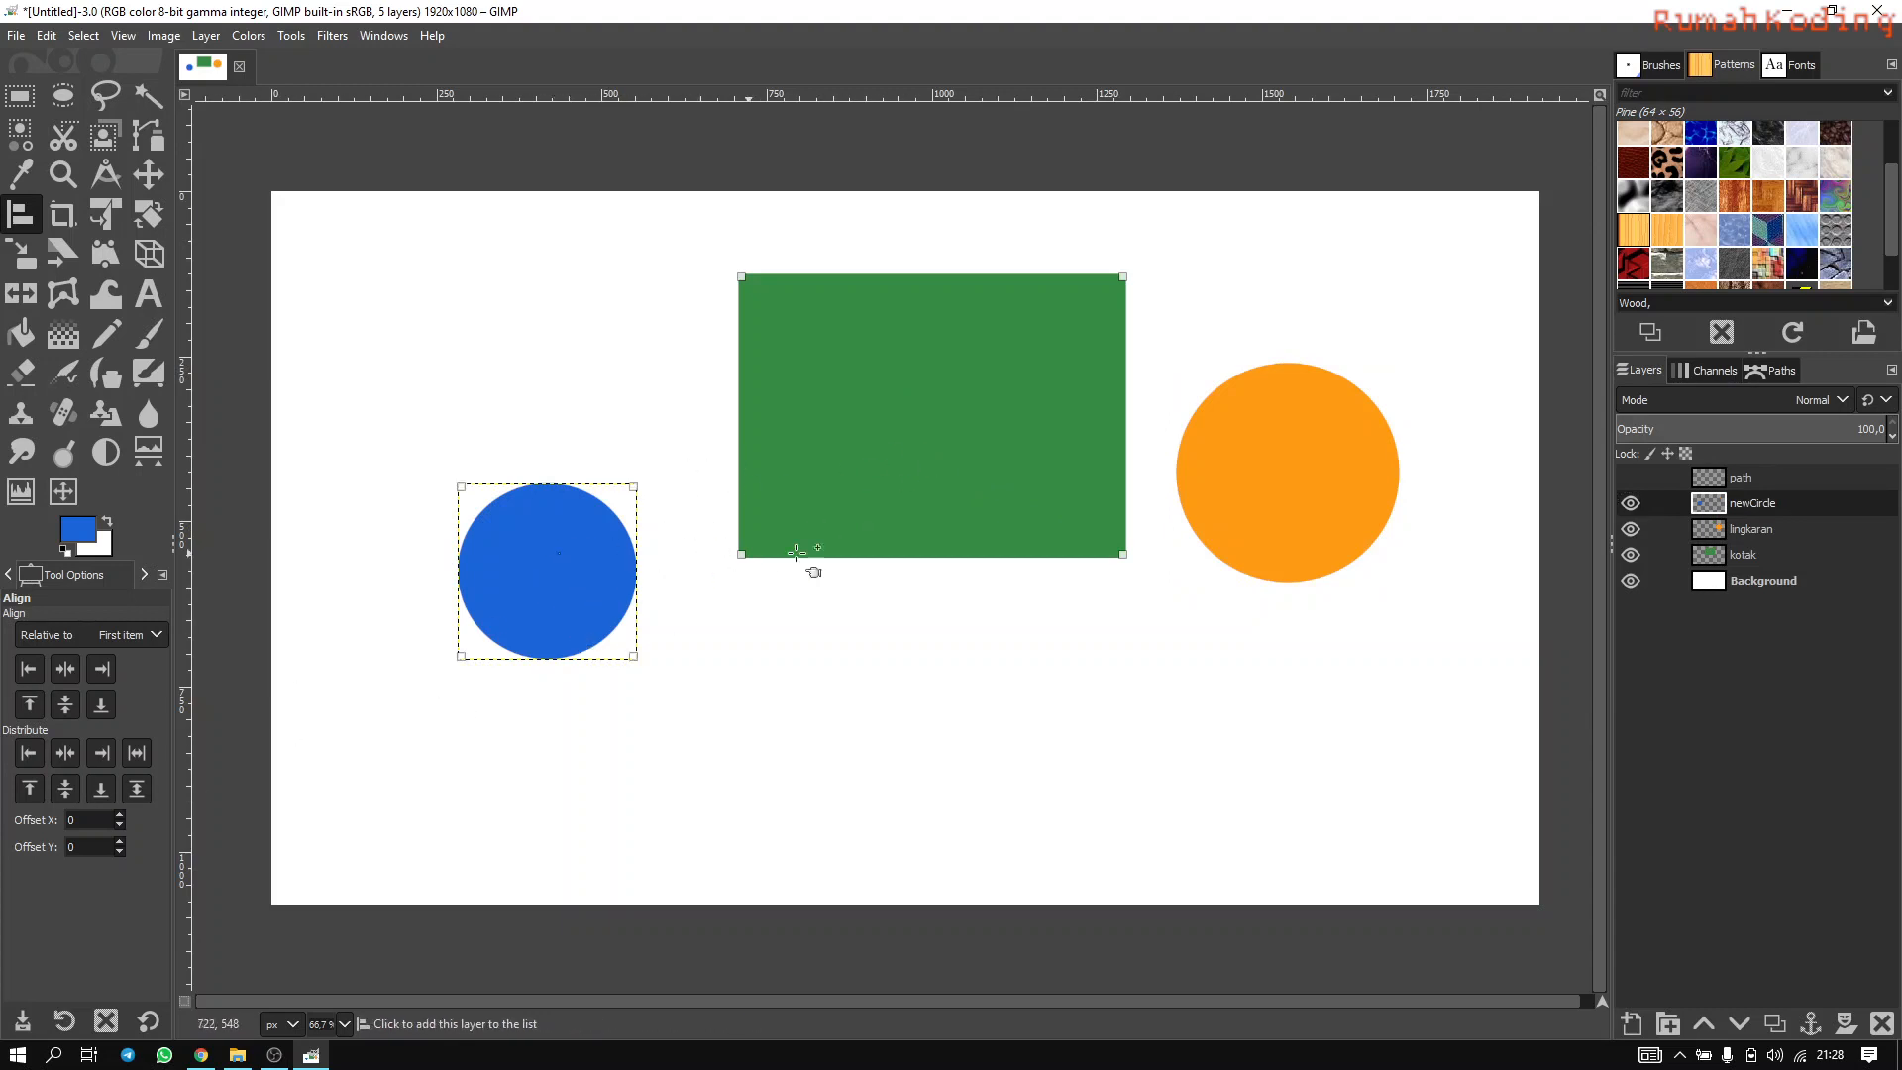
{"action": "left_click", "coordinate": [1293, 513], "text": "shift"}
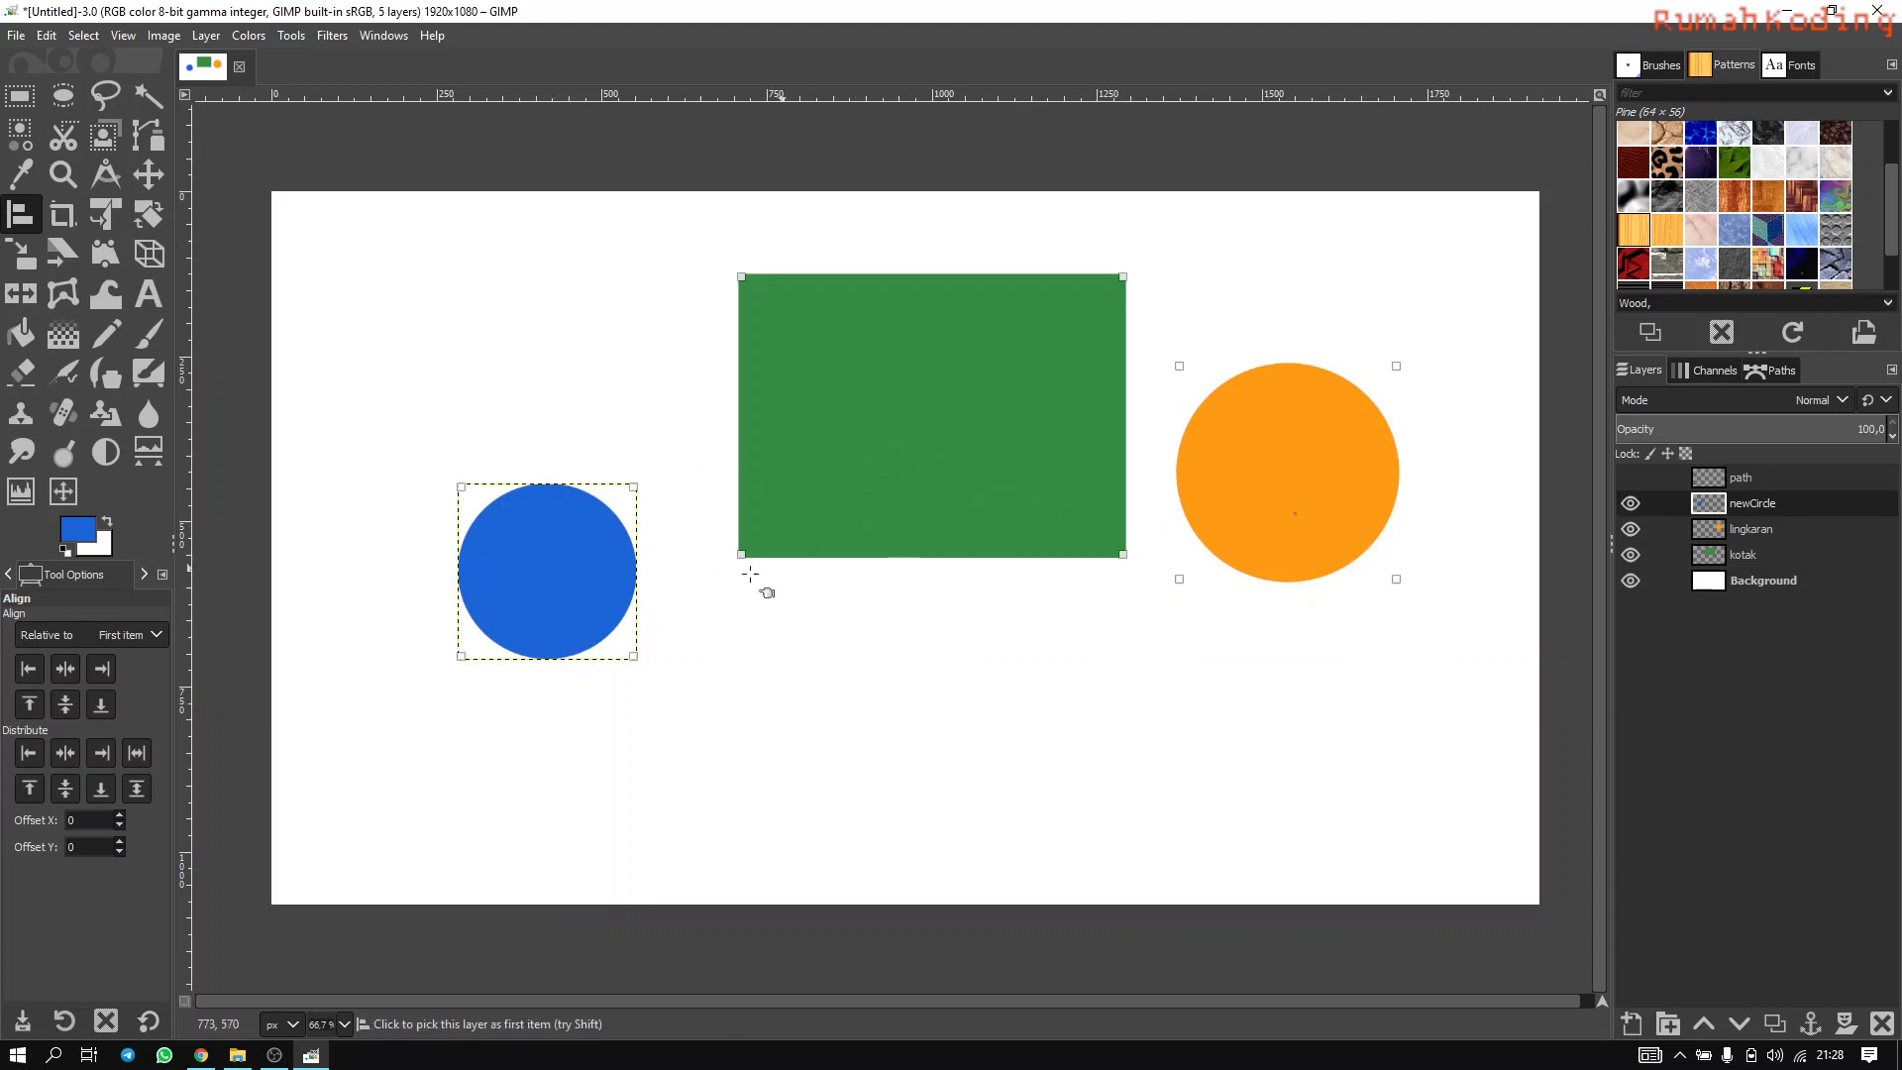
Try distributing the three shapes by their left edges, horizontal centres and right edges, and evenly in the horizontal.
{"action": "left_click", "coordinate": [30, 755]}
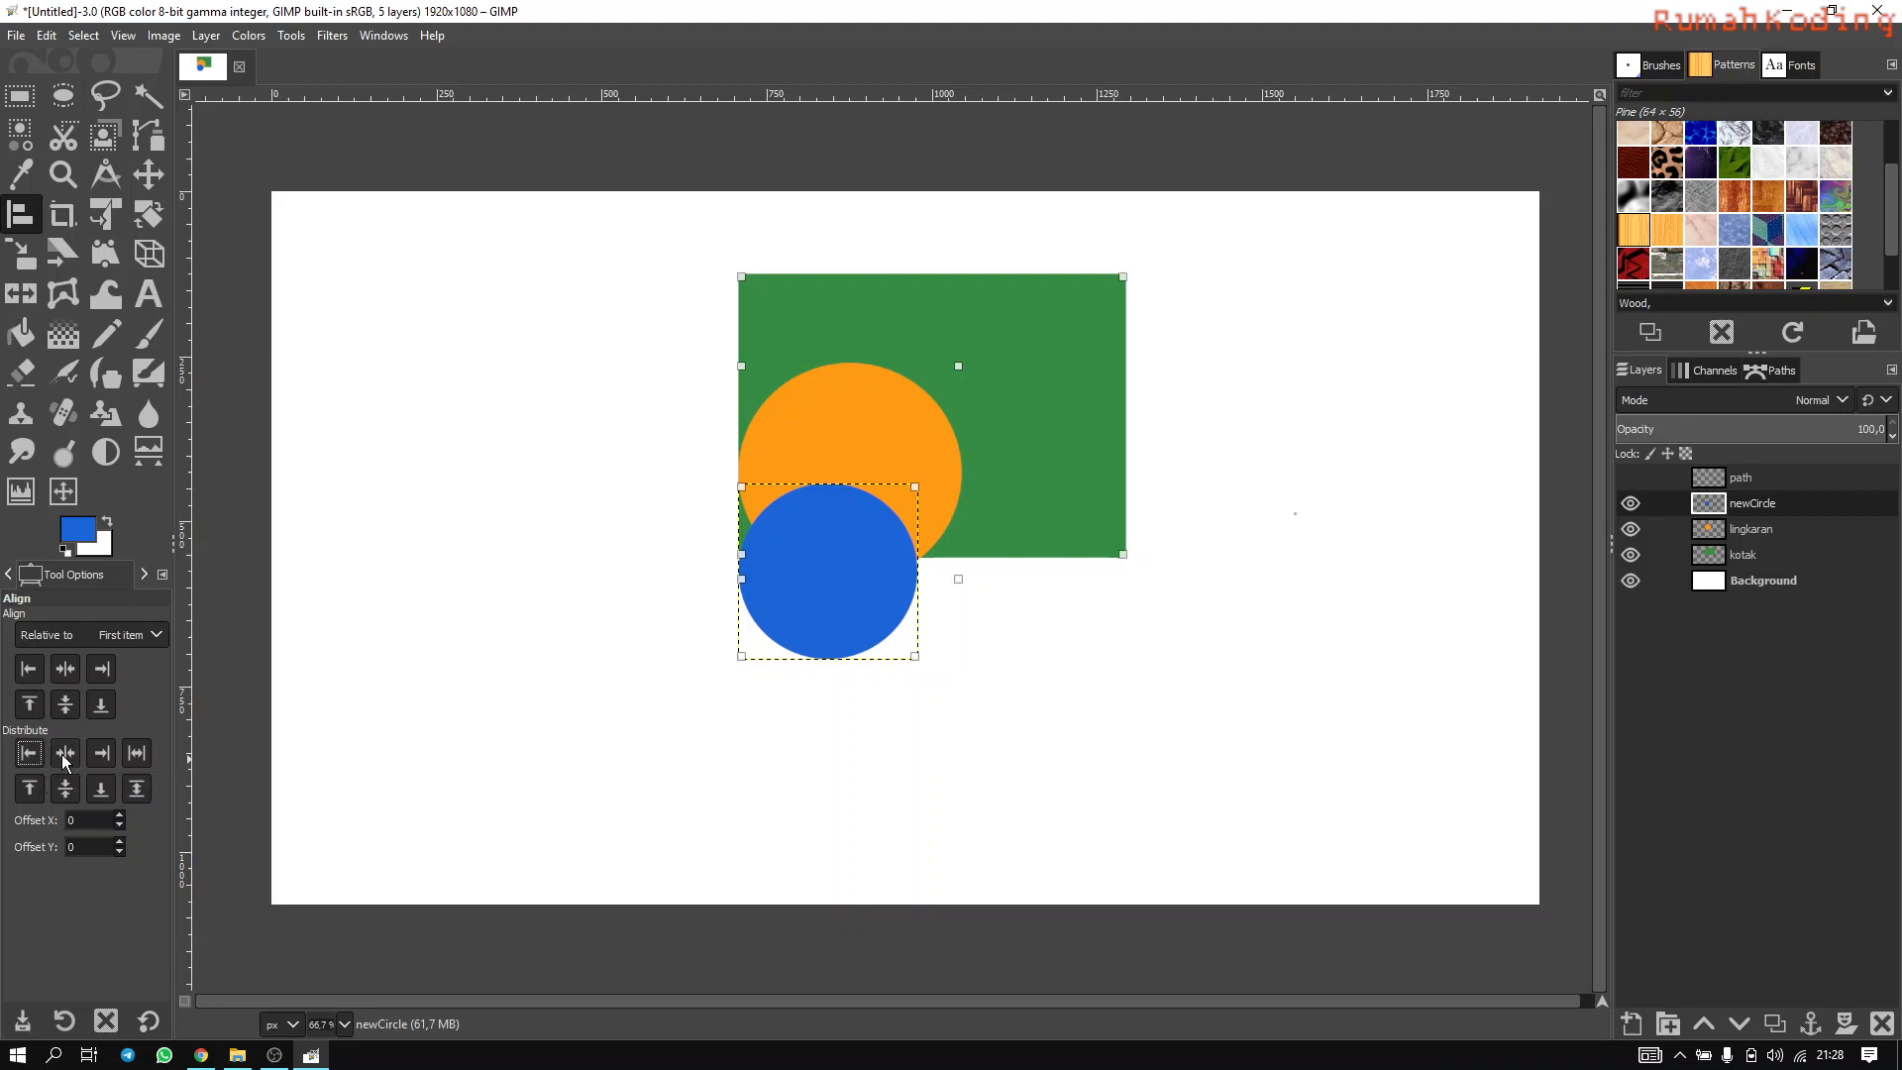
{"action": "left_click", "coordinate": [65, 754]}
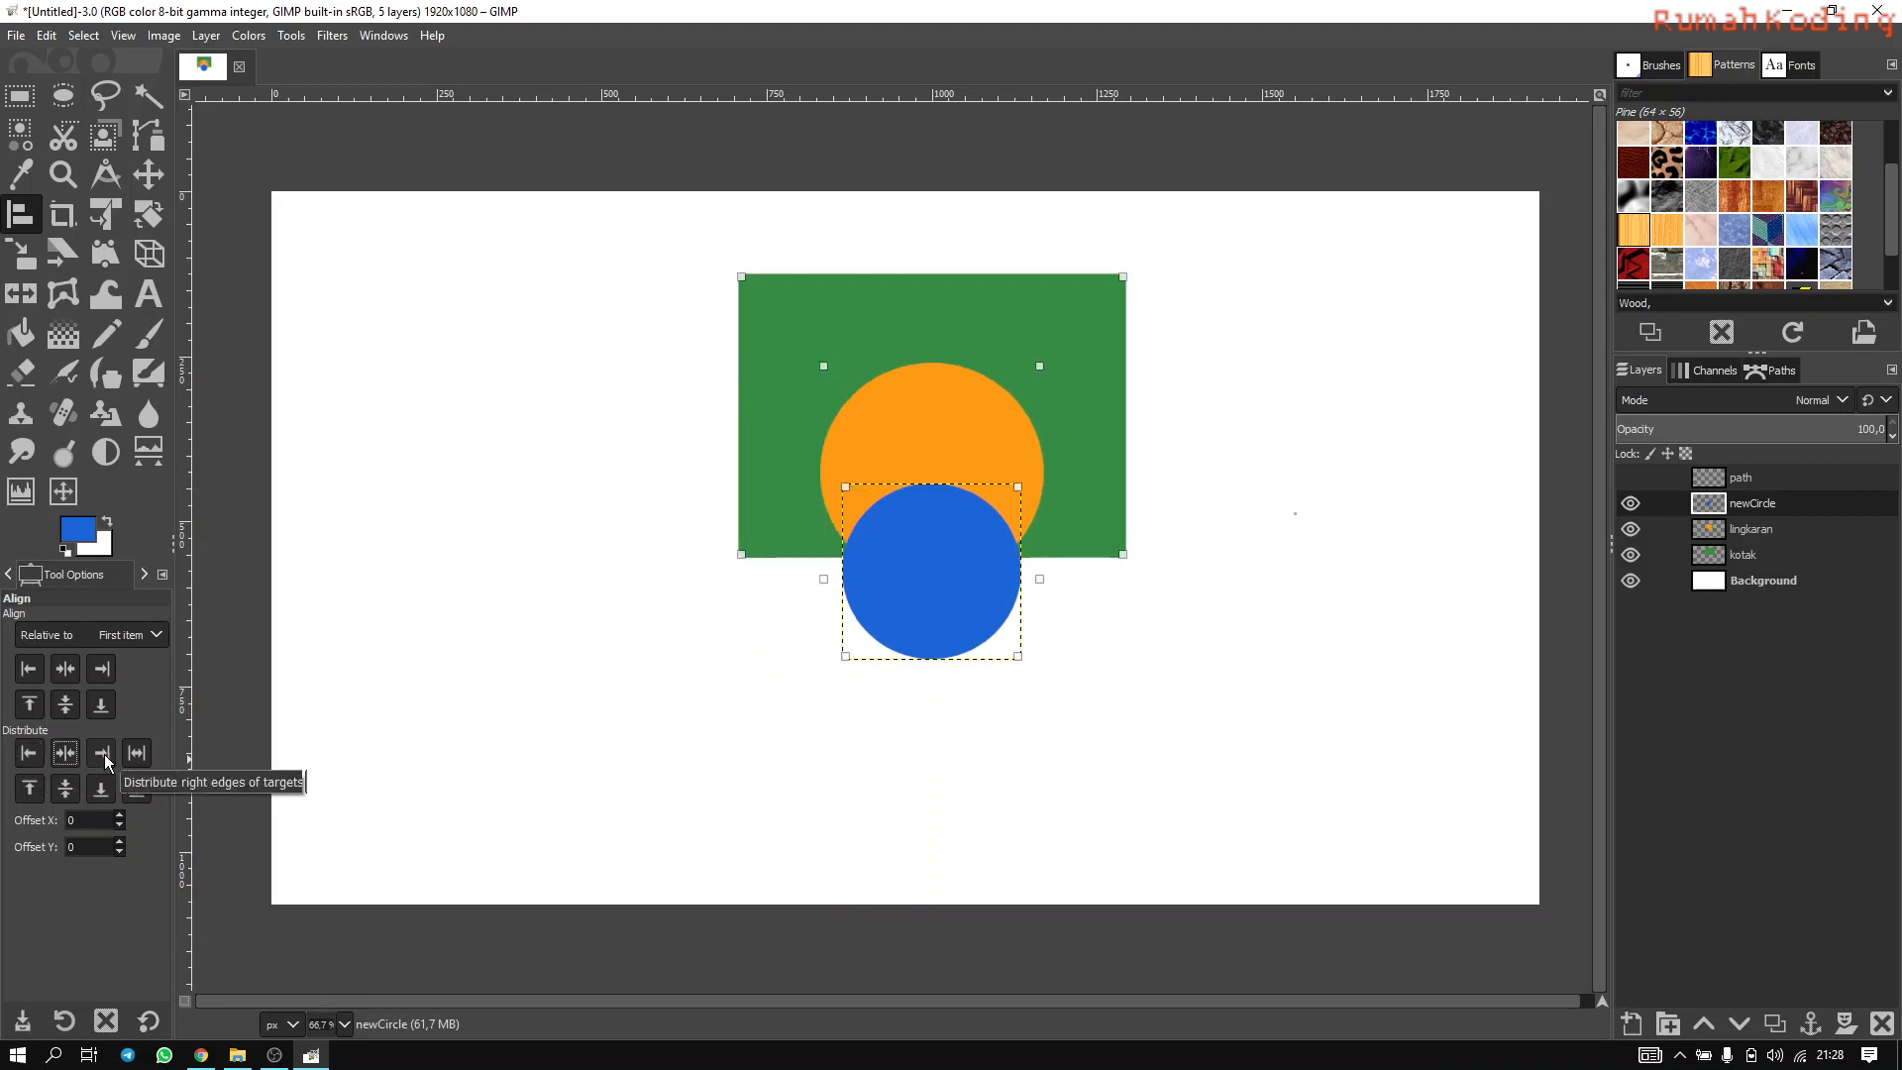
{"action": "left_click", "coordinate": [103, 752]}
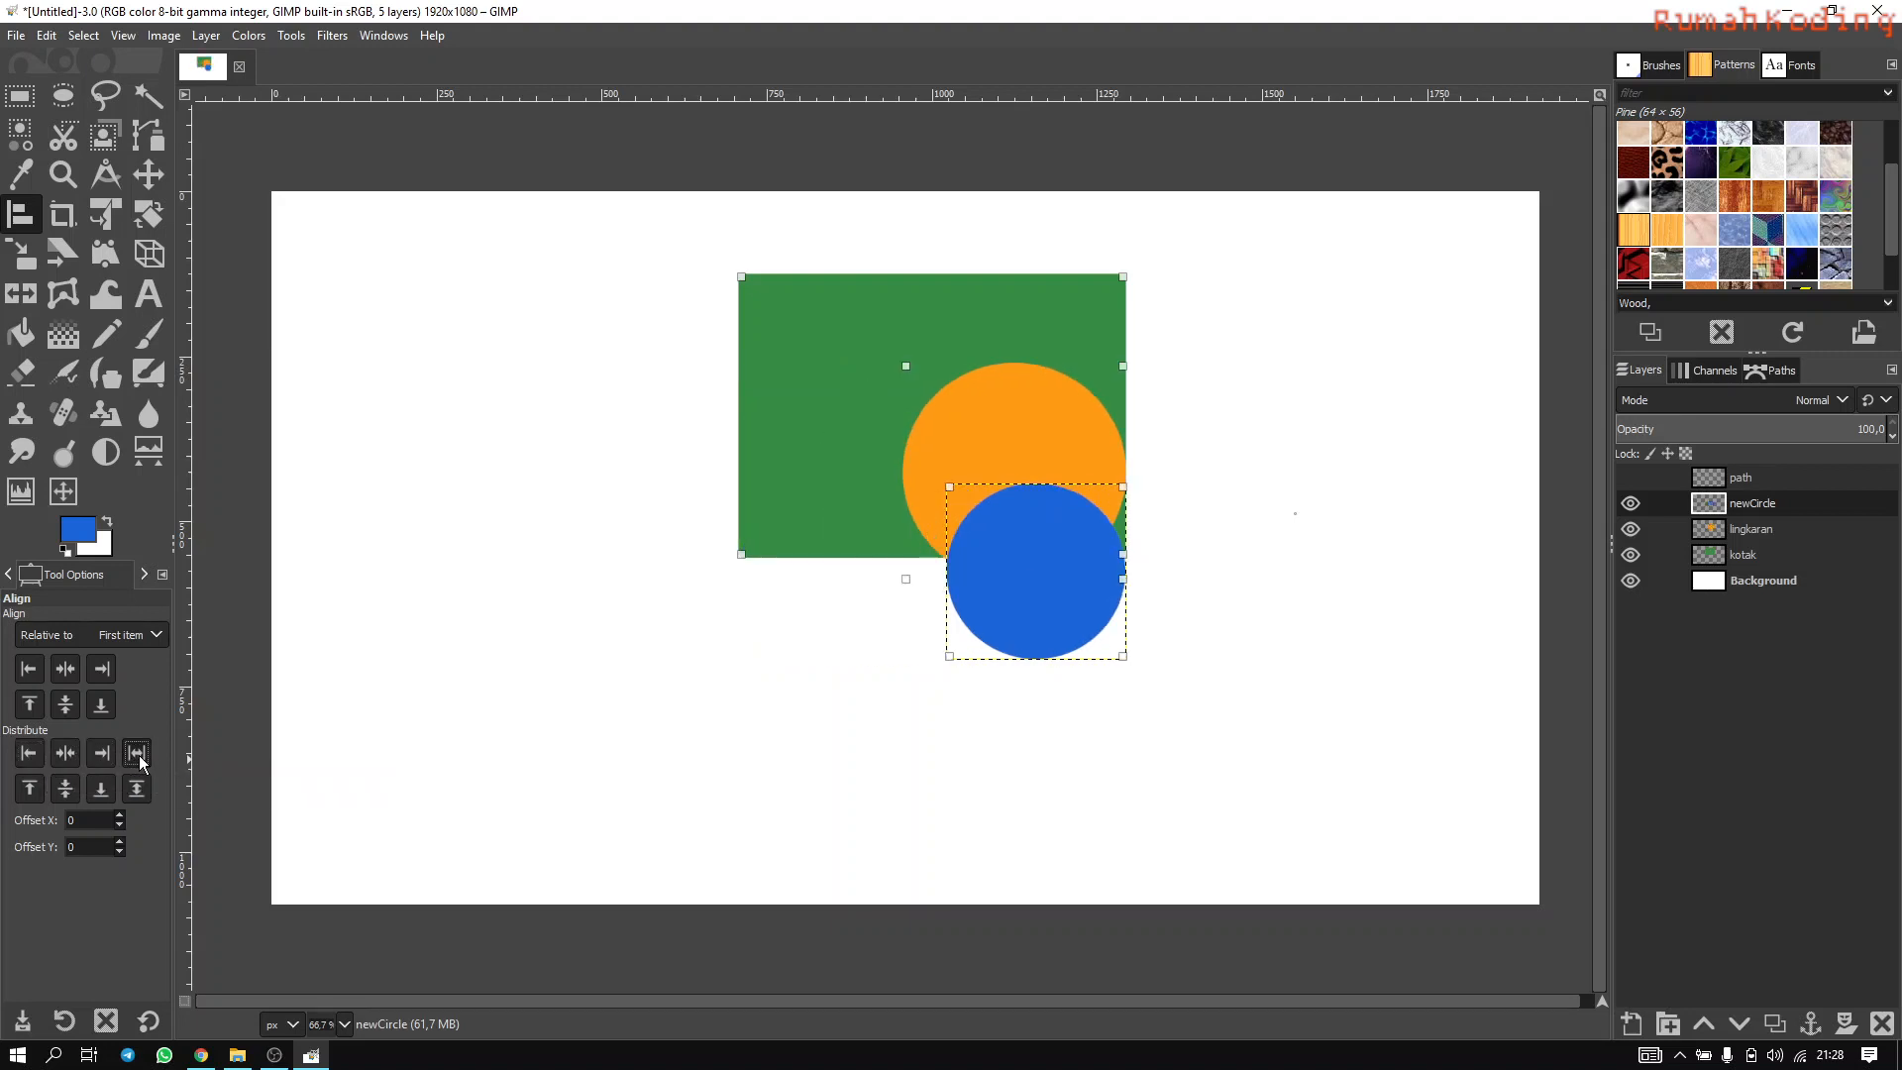
{"action": "left_click", "coordinate": [138, 755]}
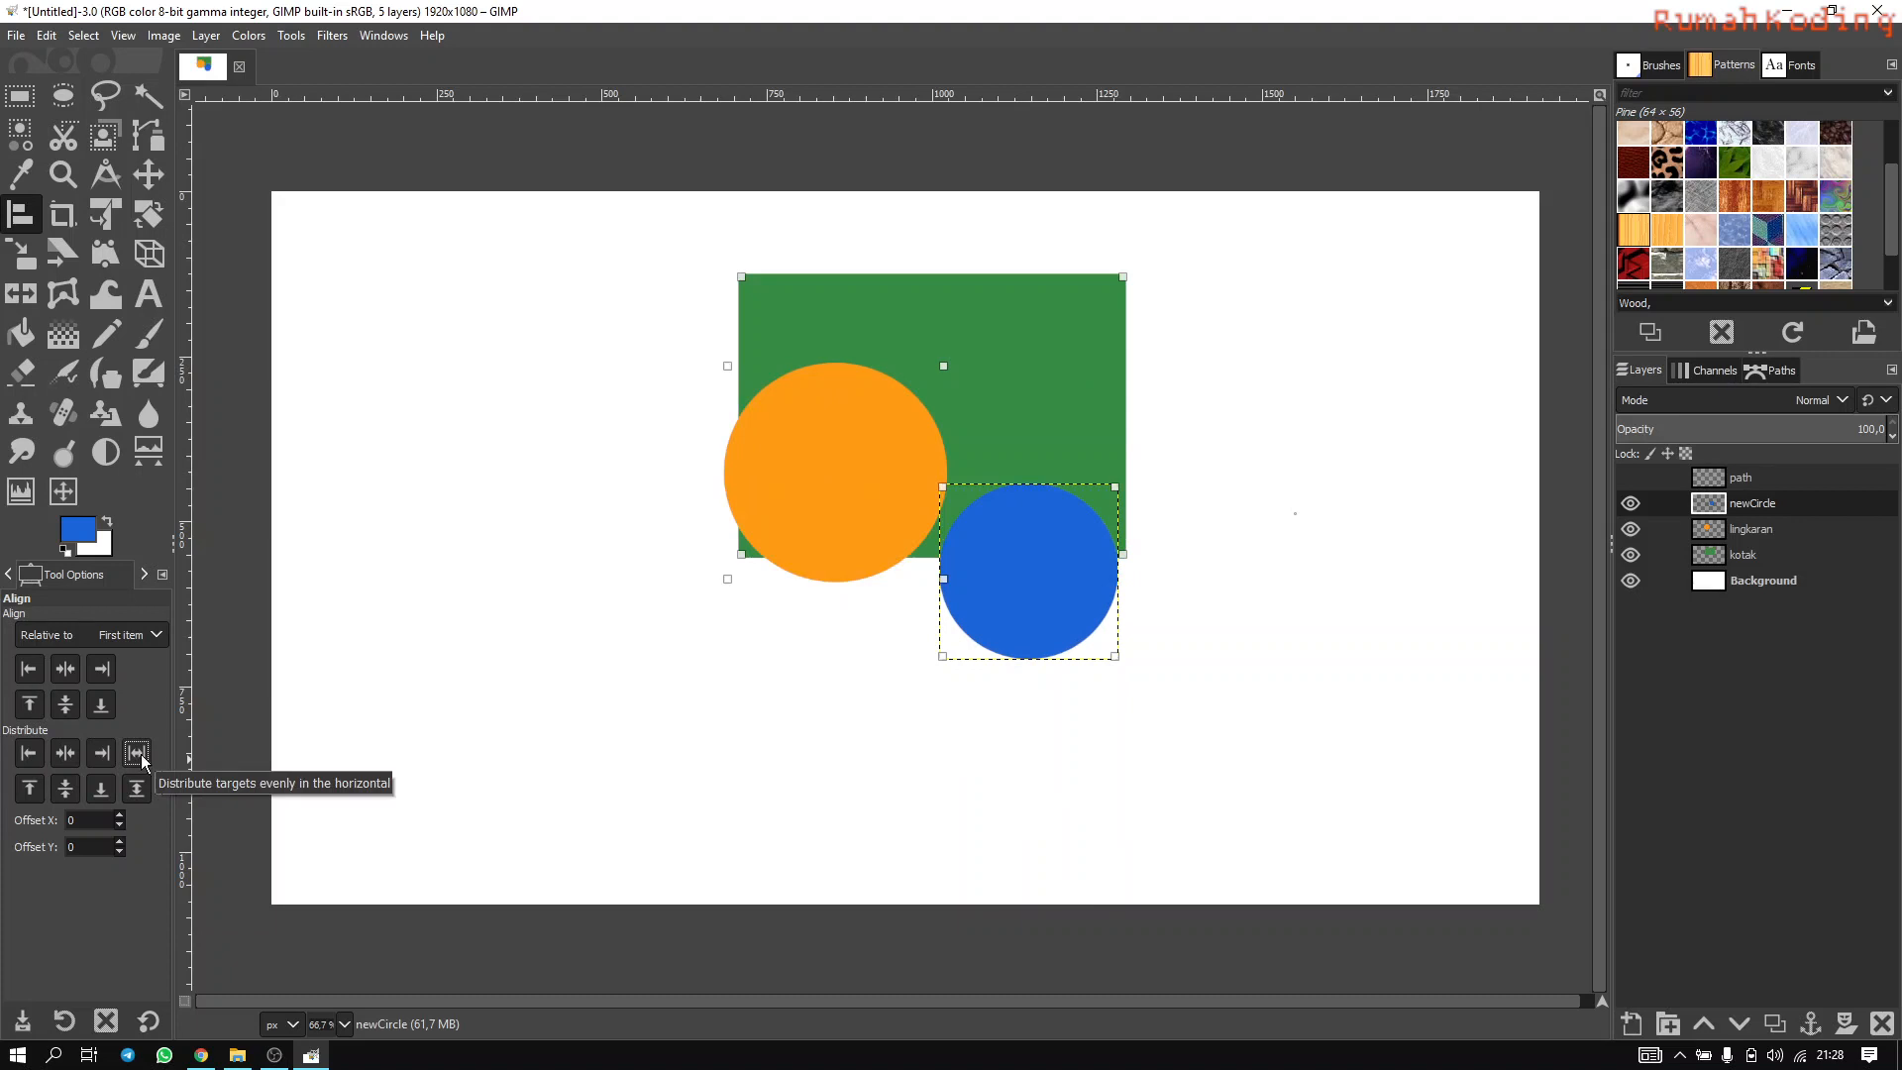
Set the horizontal distribution offset to 100, align the circles to the rectangle's left edge, and distribute the targets' left edges.
{"action": "left_click", "coordinate": [92, 822]}
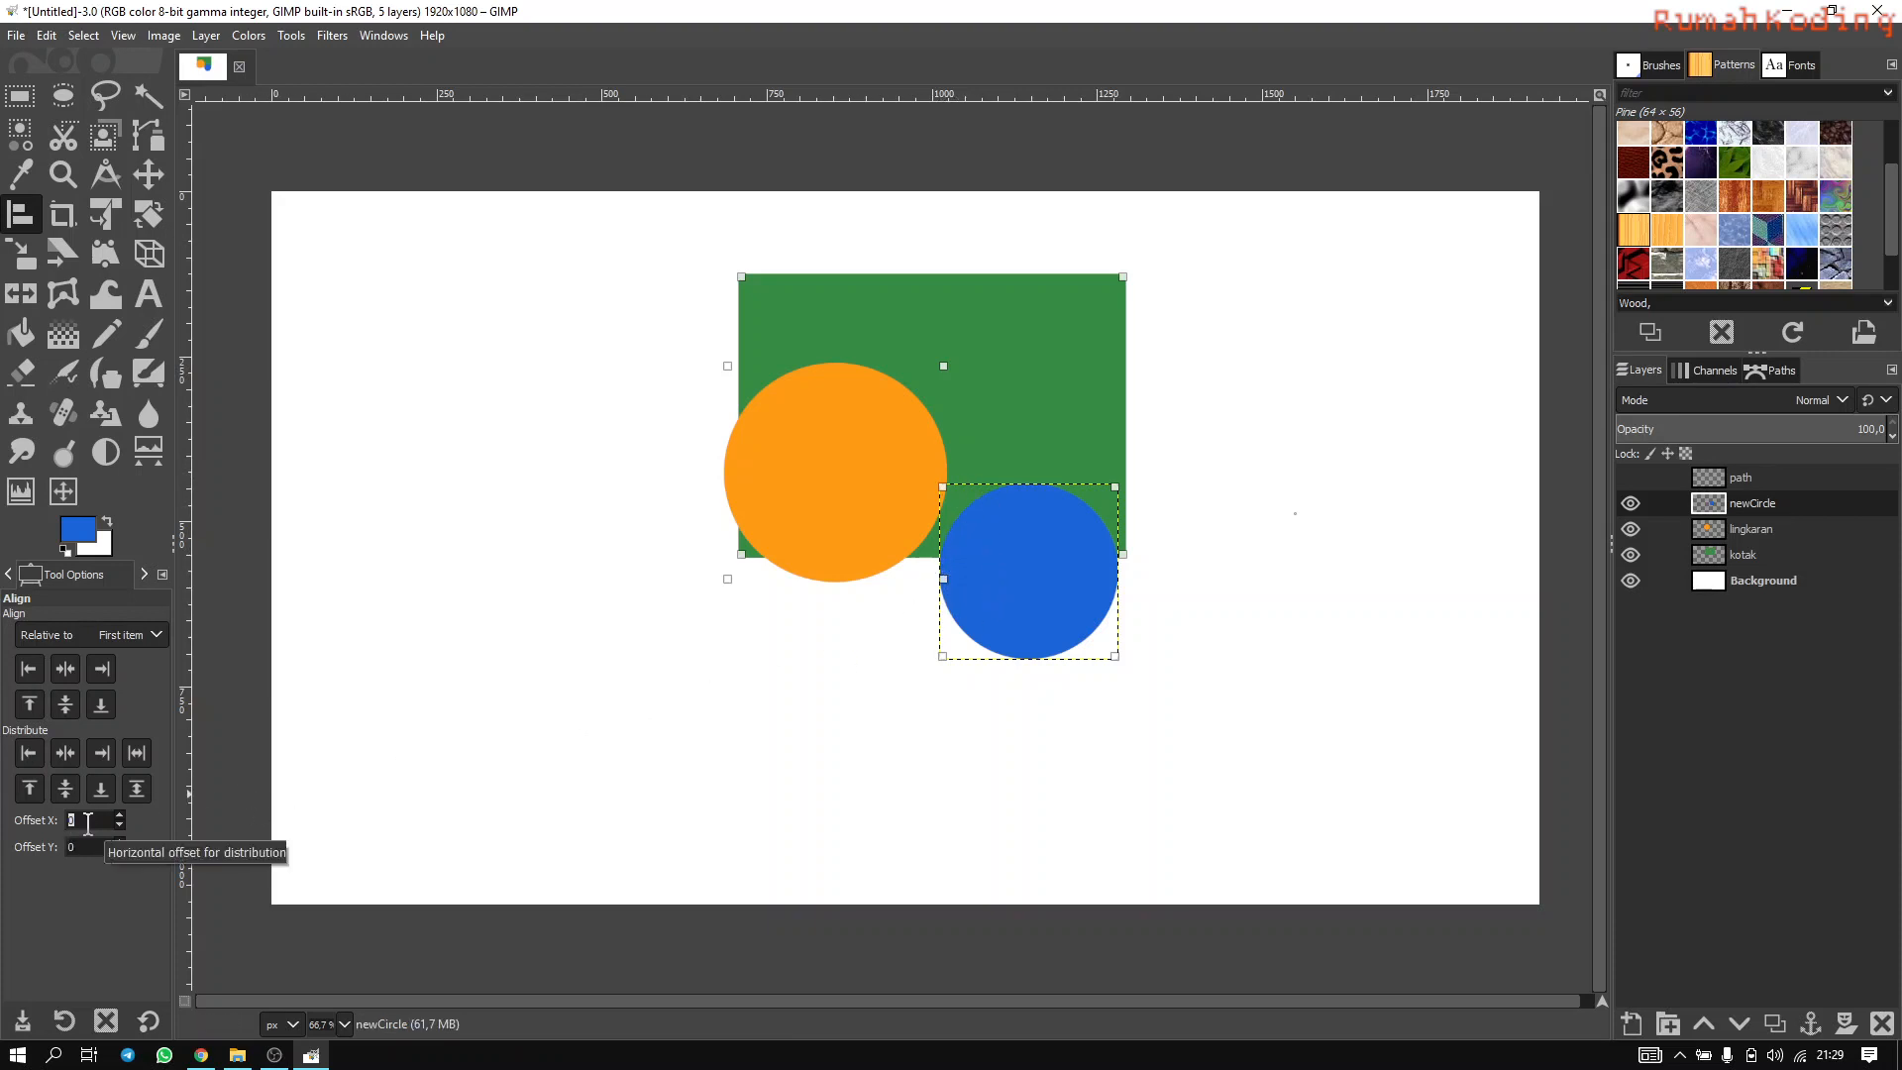
{"action": "type", "text": "100"}
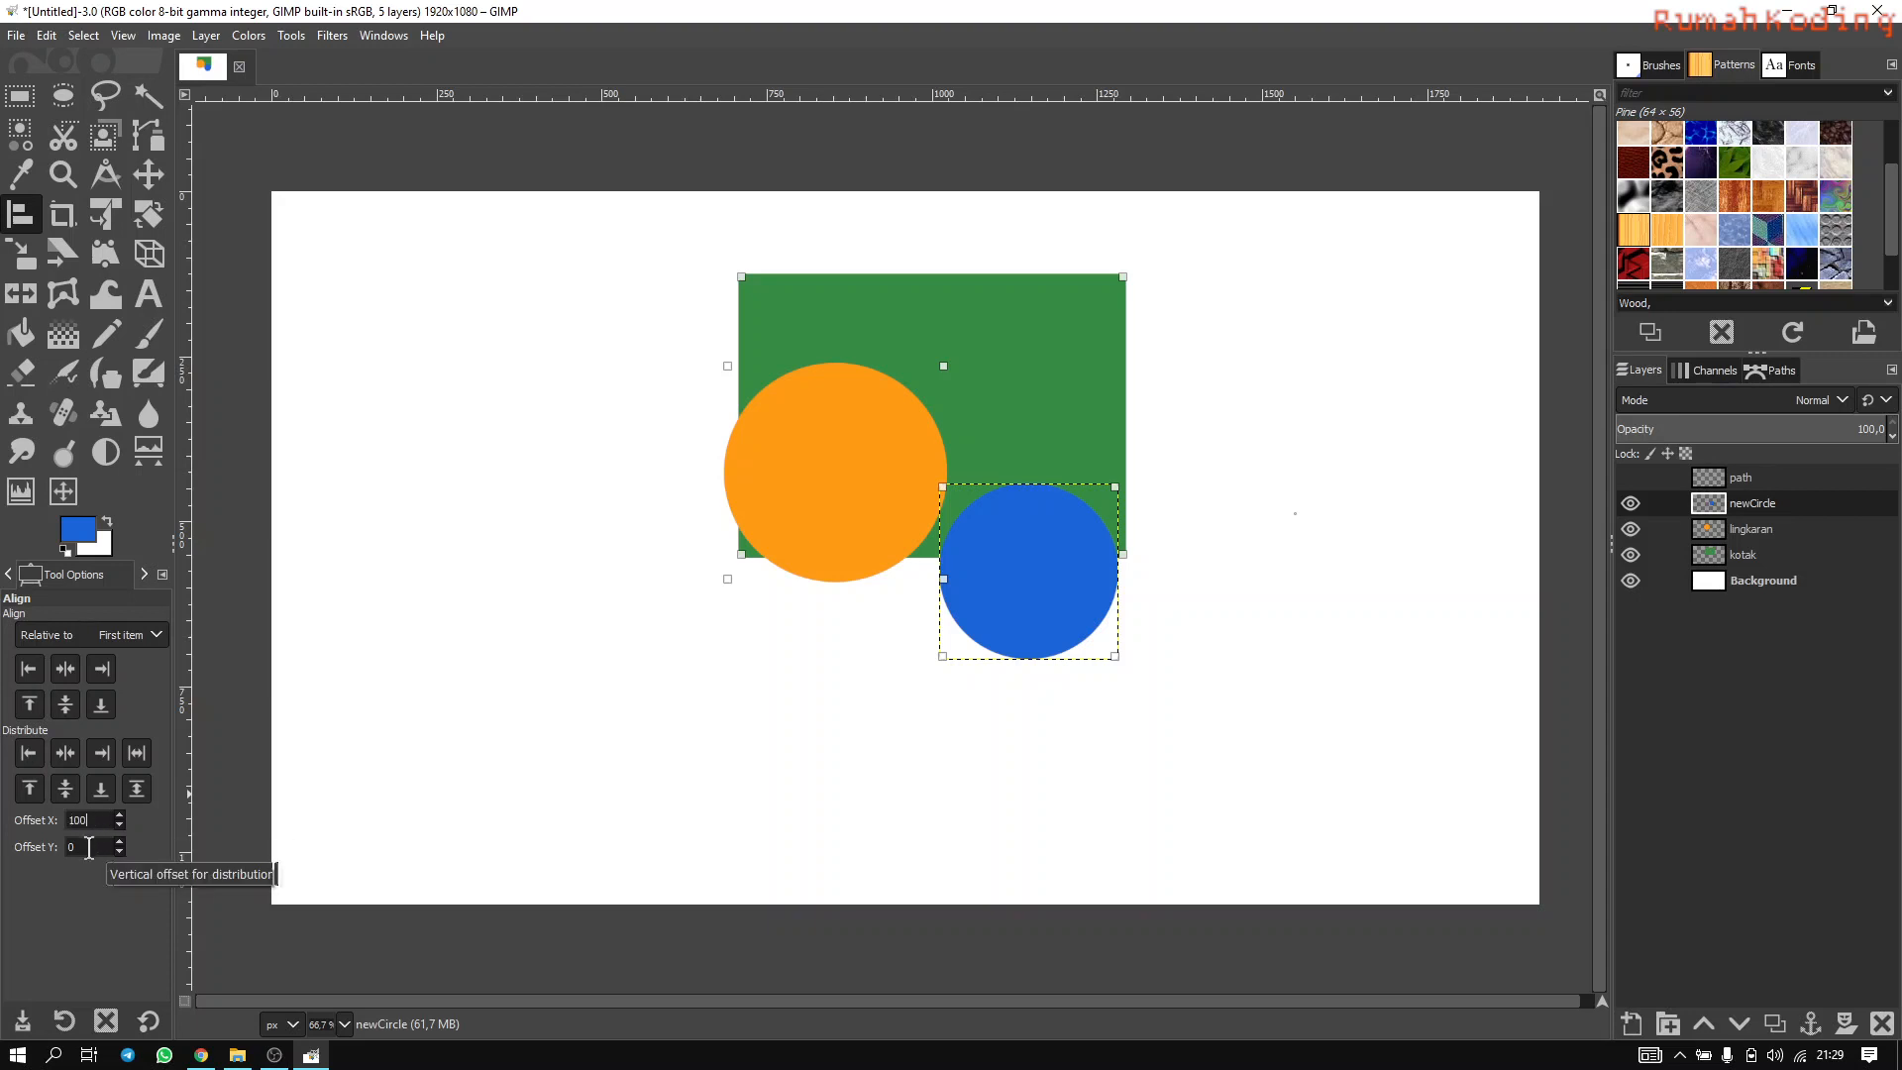
{"action": "left_click", "coordinate": [30, 669]}
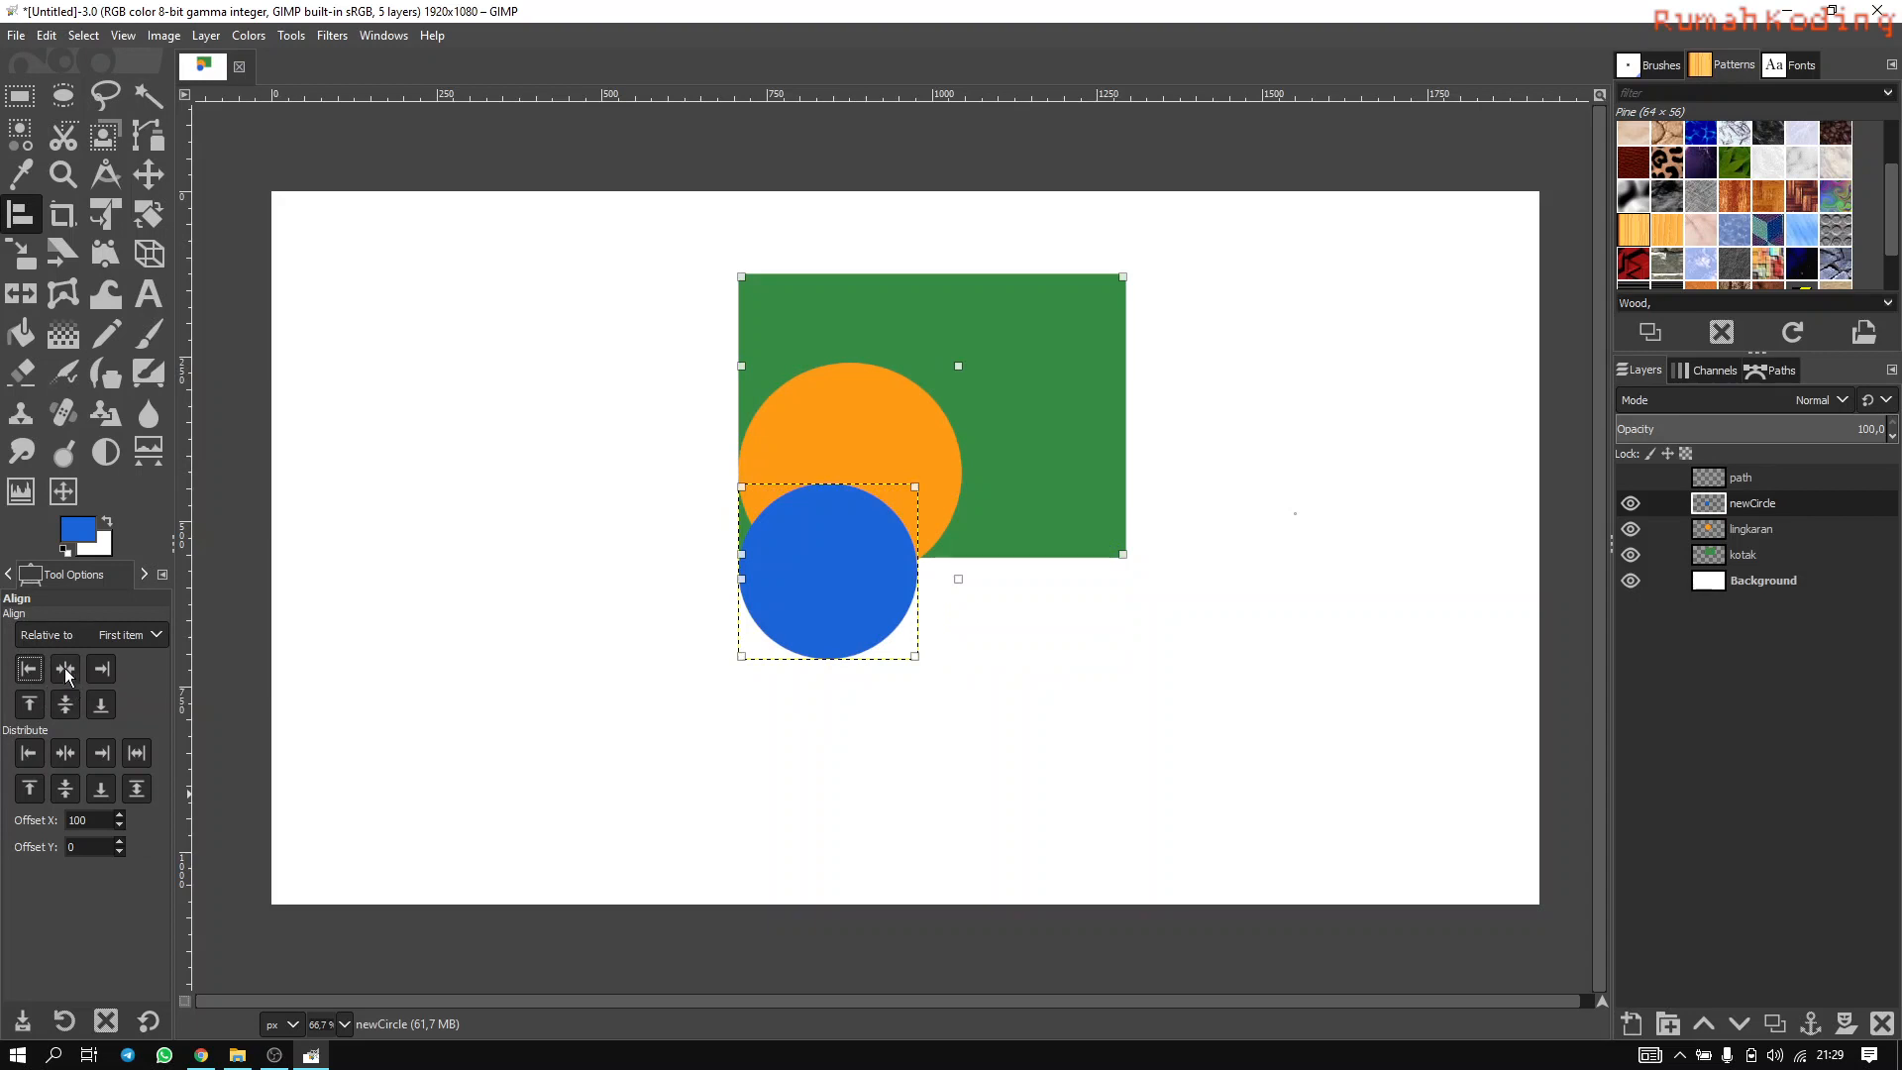
{"action": "left_click", "coordinate": [65, 668]}
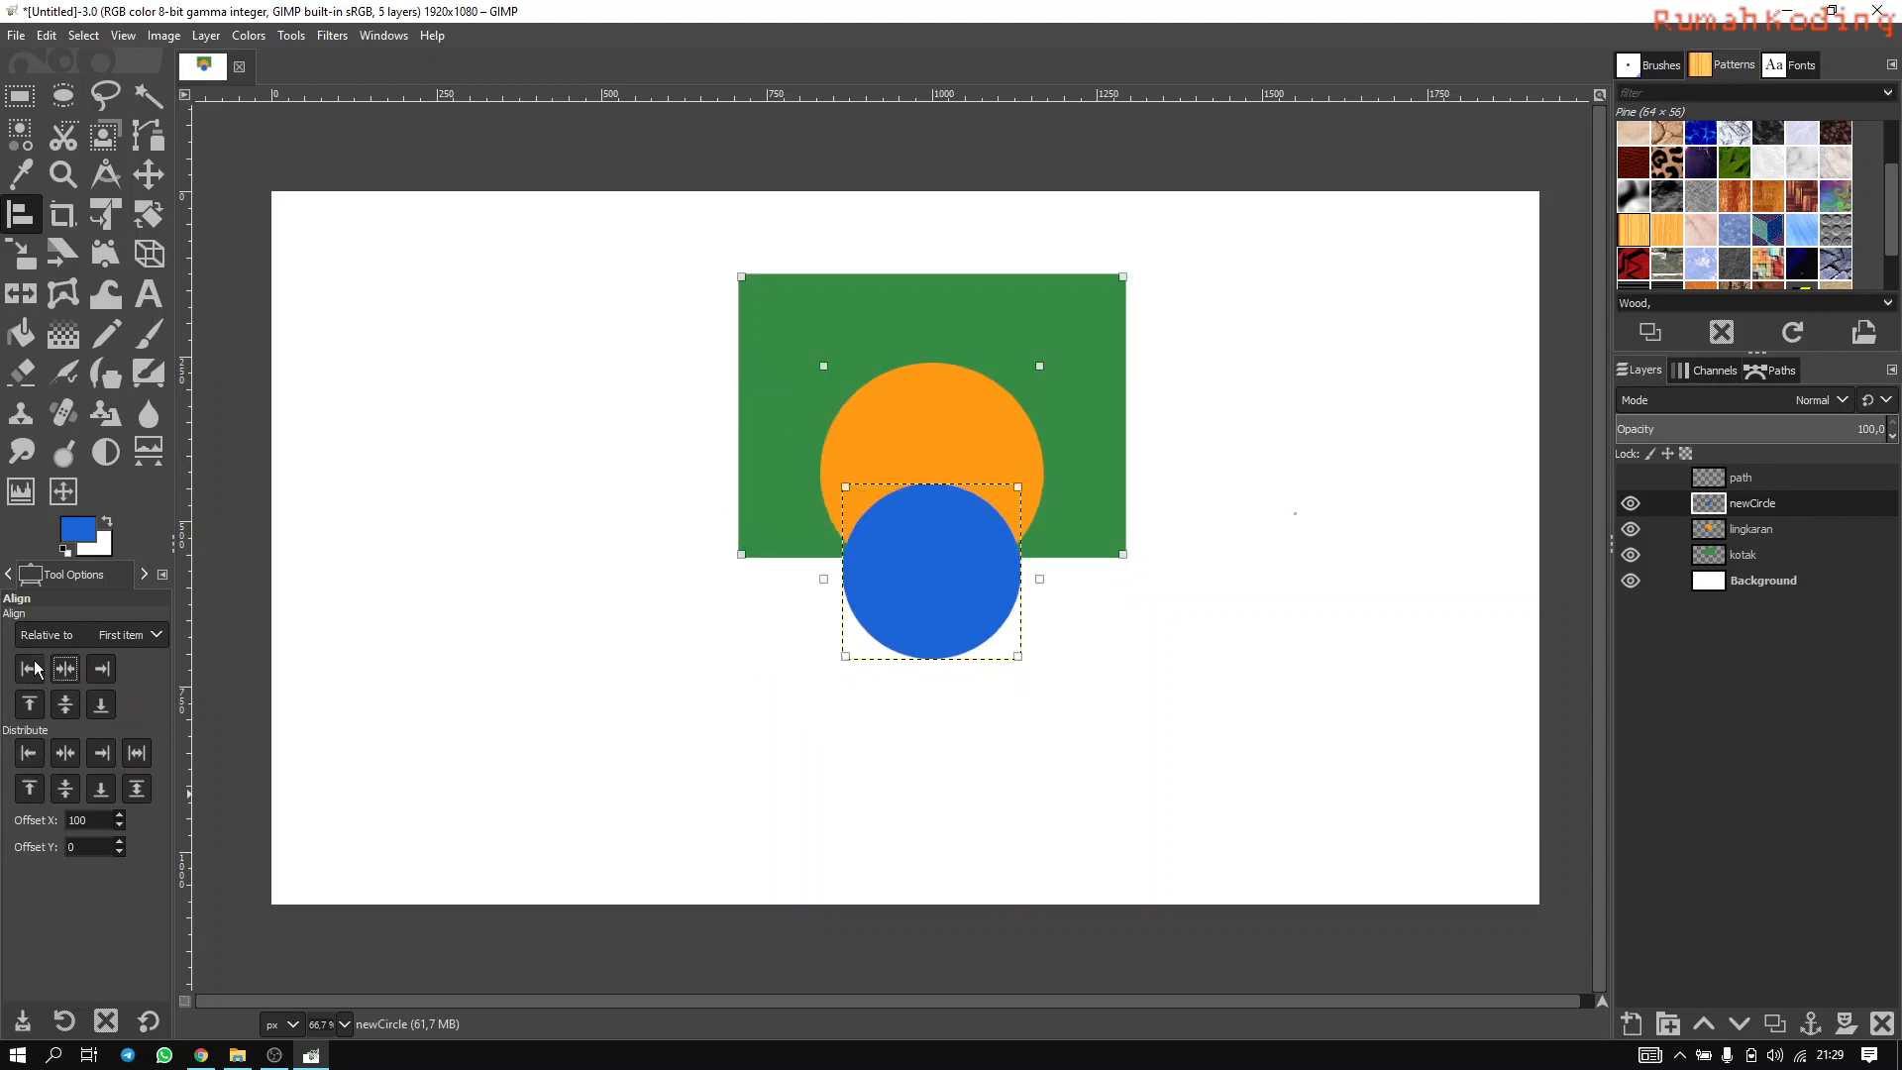
{"action": "left_click", "coordinate": [30, 669]}
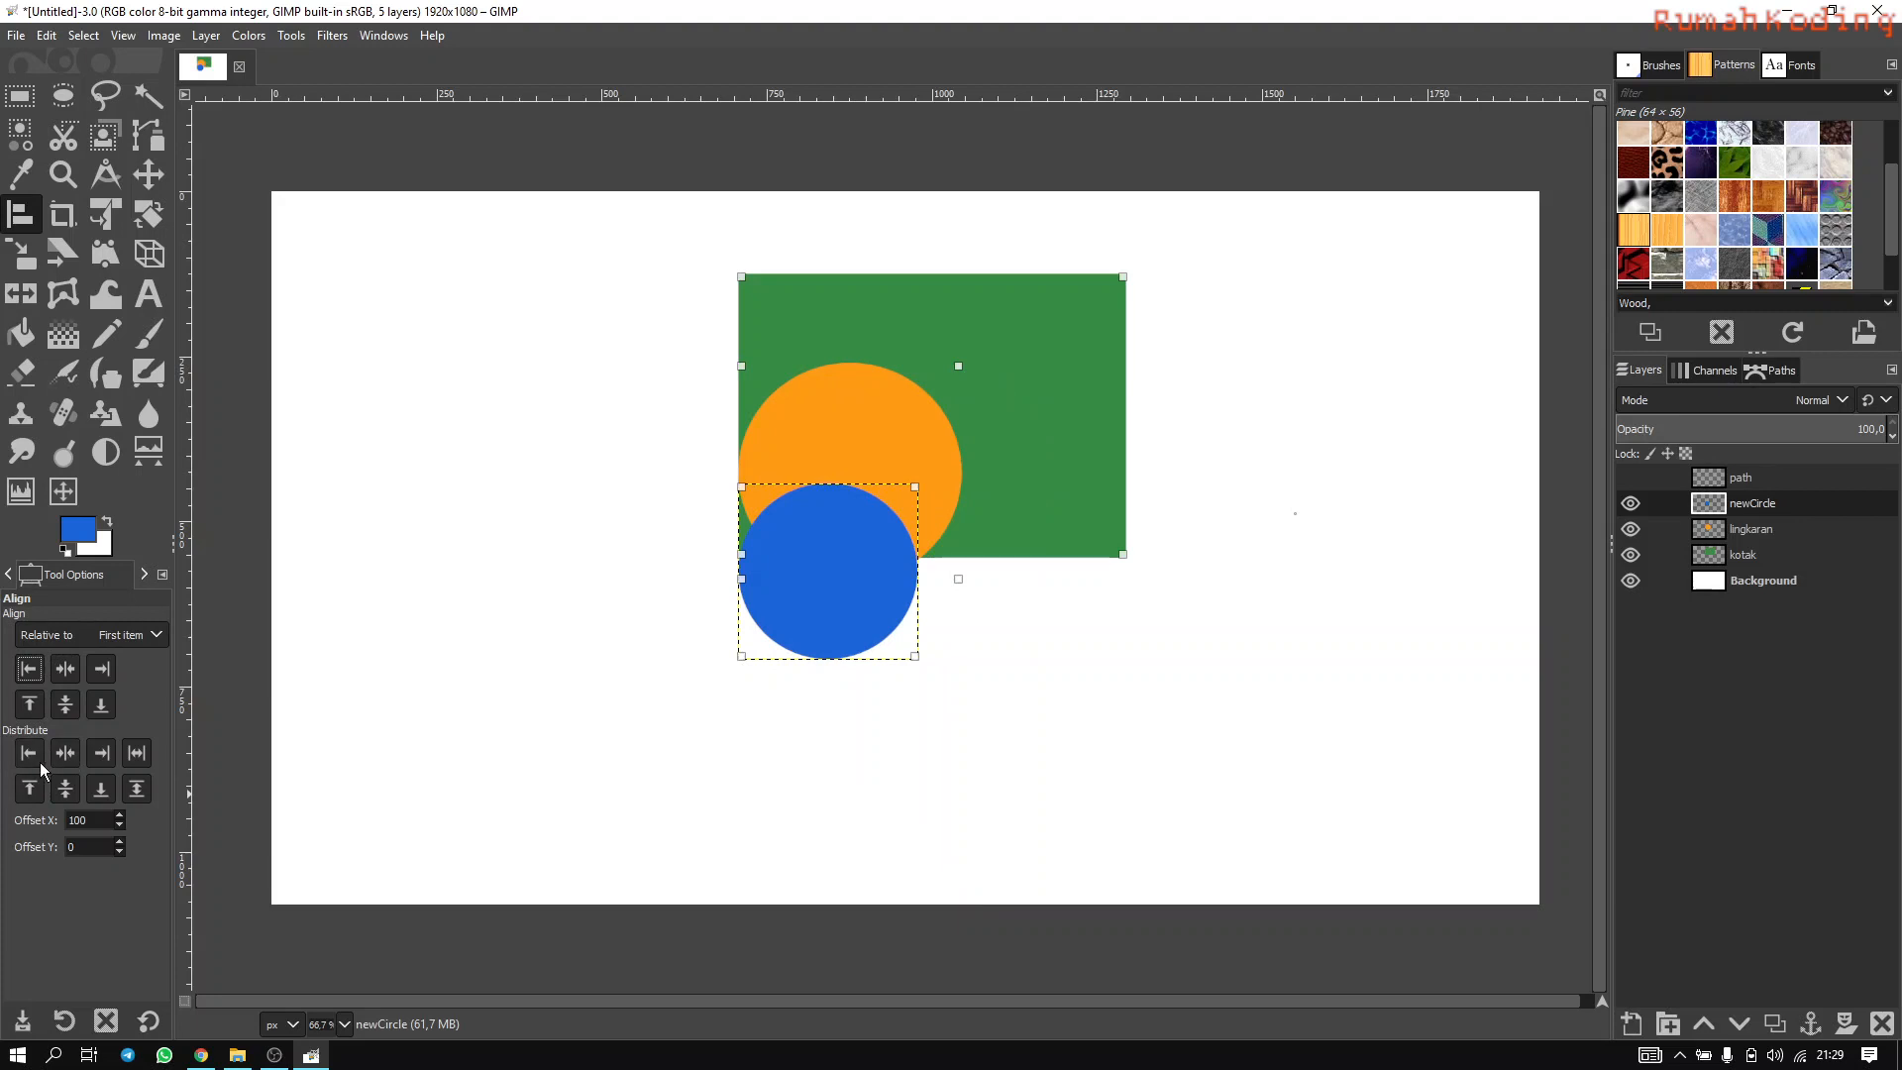
{"action": "left_click", "coordinate": [32, 758]}
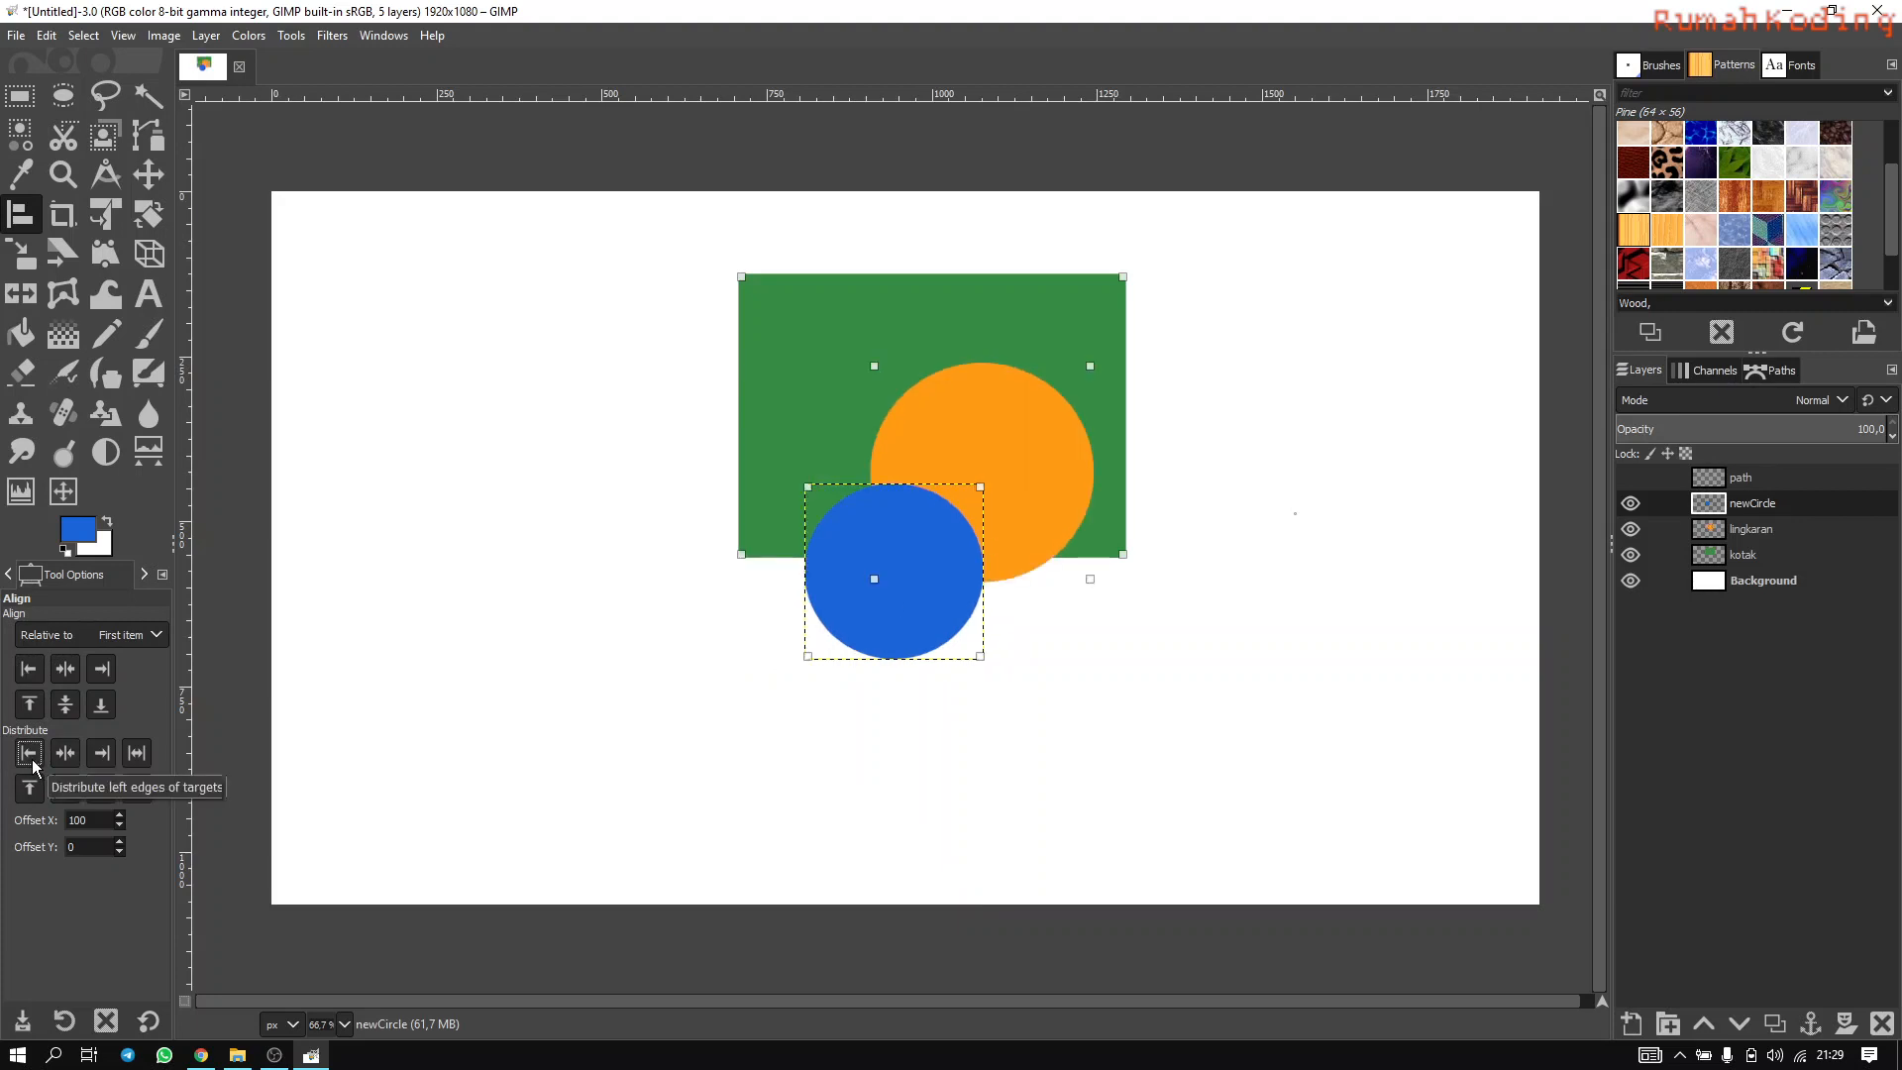
{"action": "left_click", "coordinate": [29, 670]}
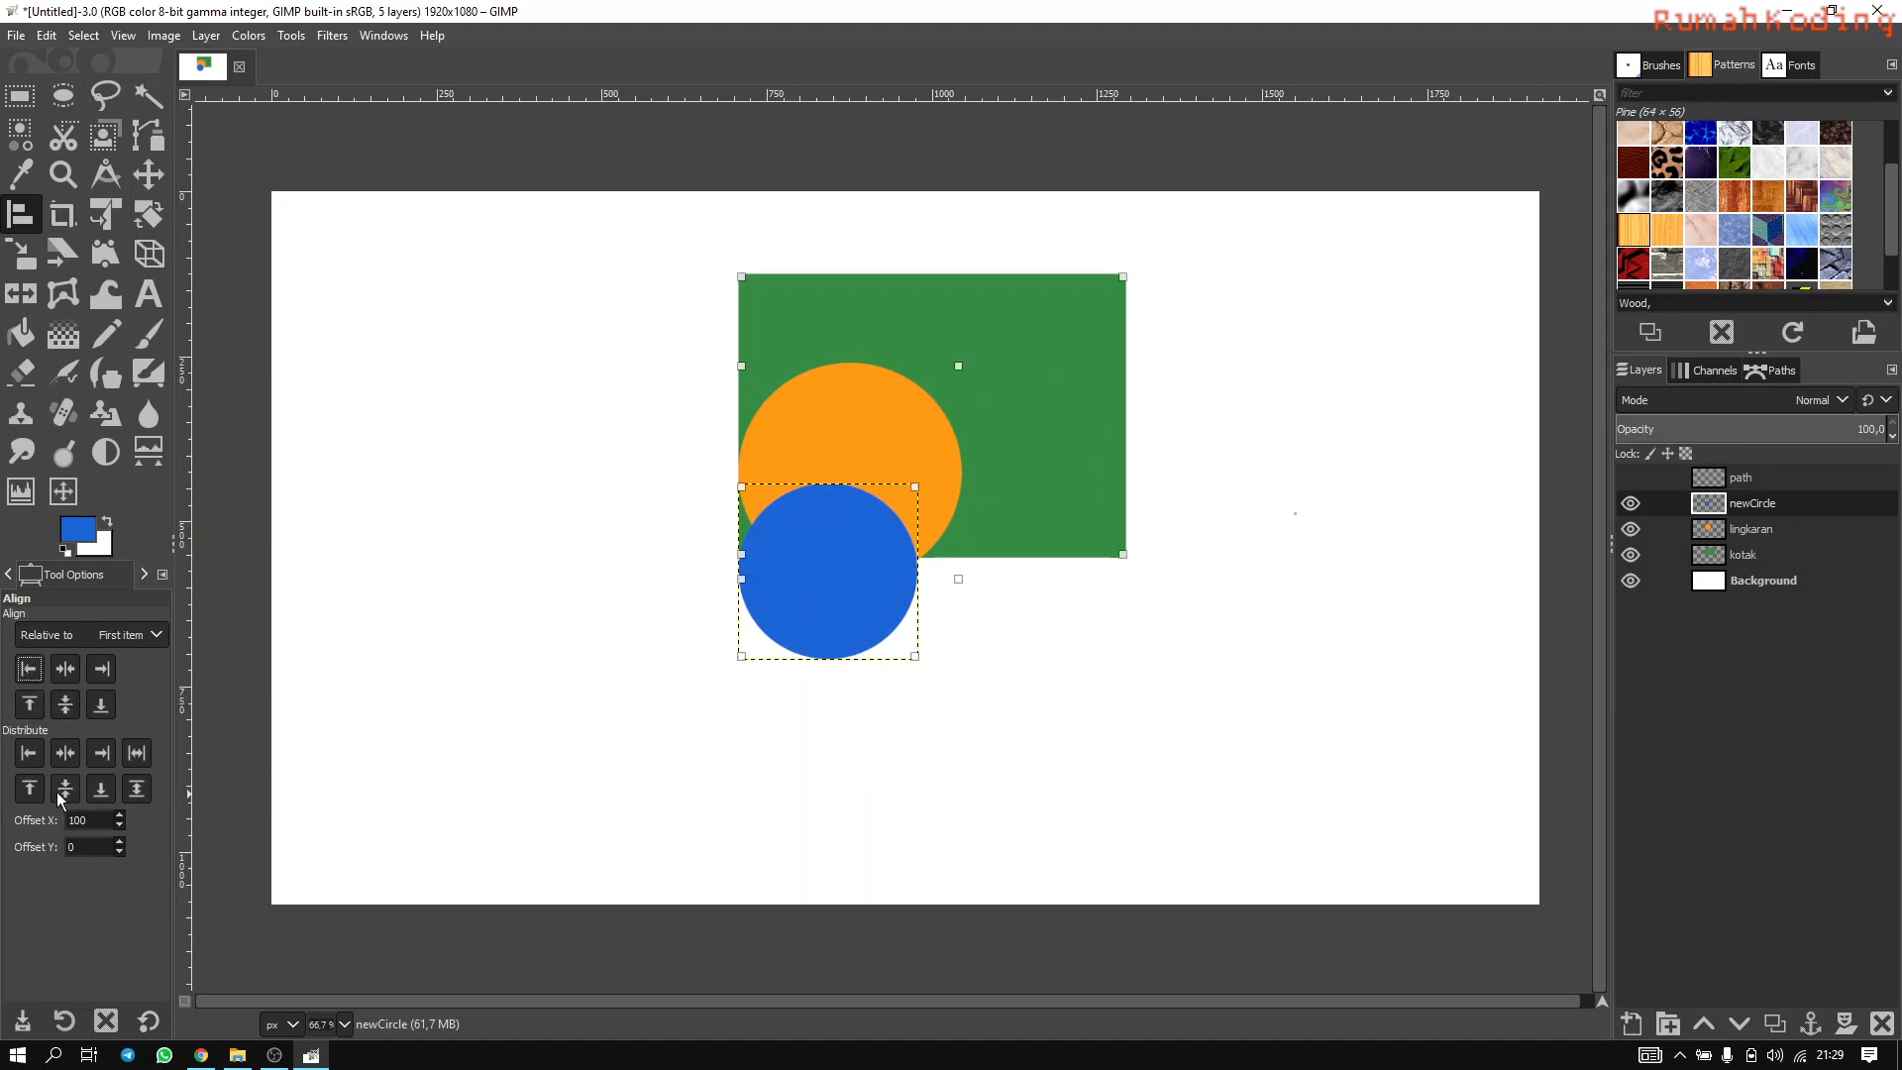
{"action": "left_click", "coordinate": [29, 756]}
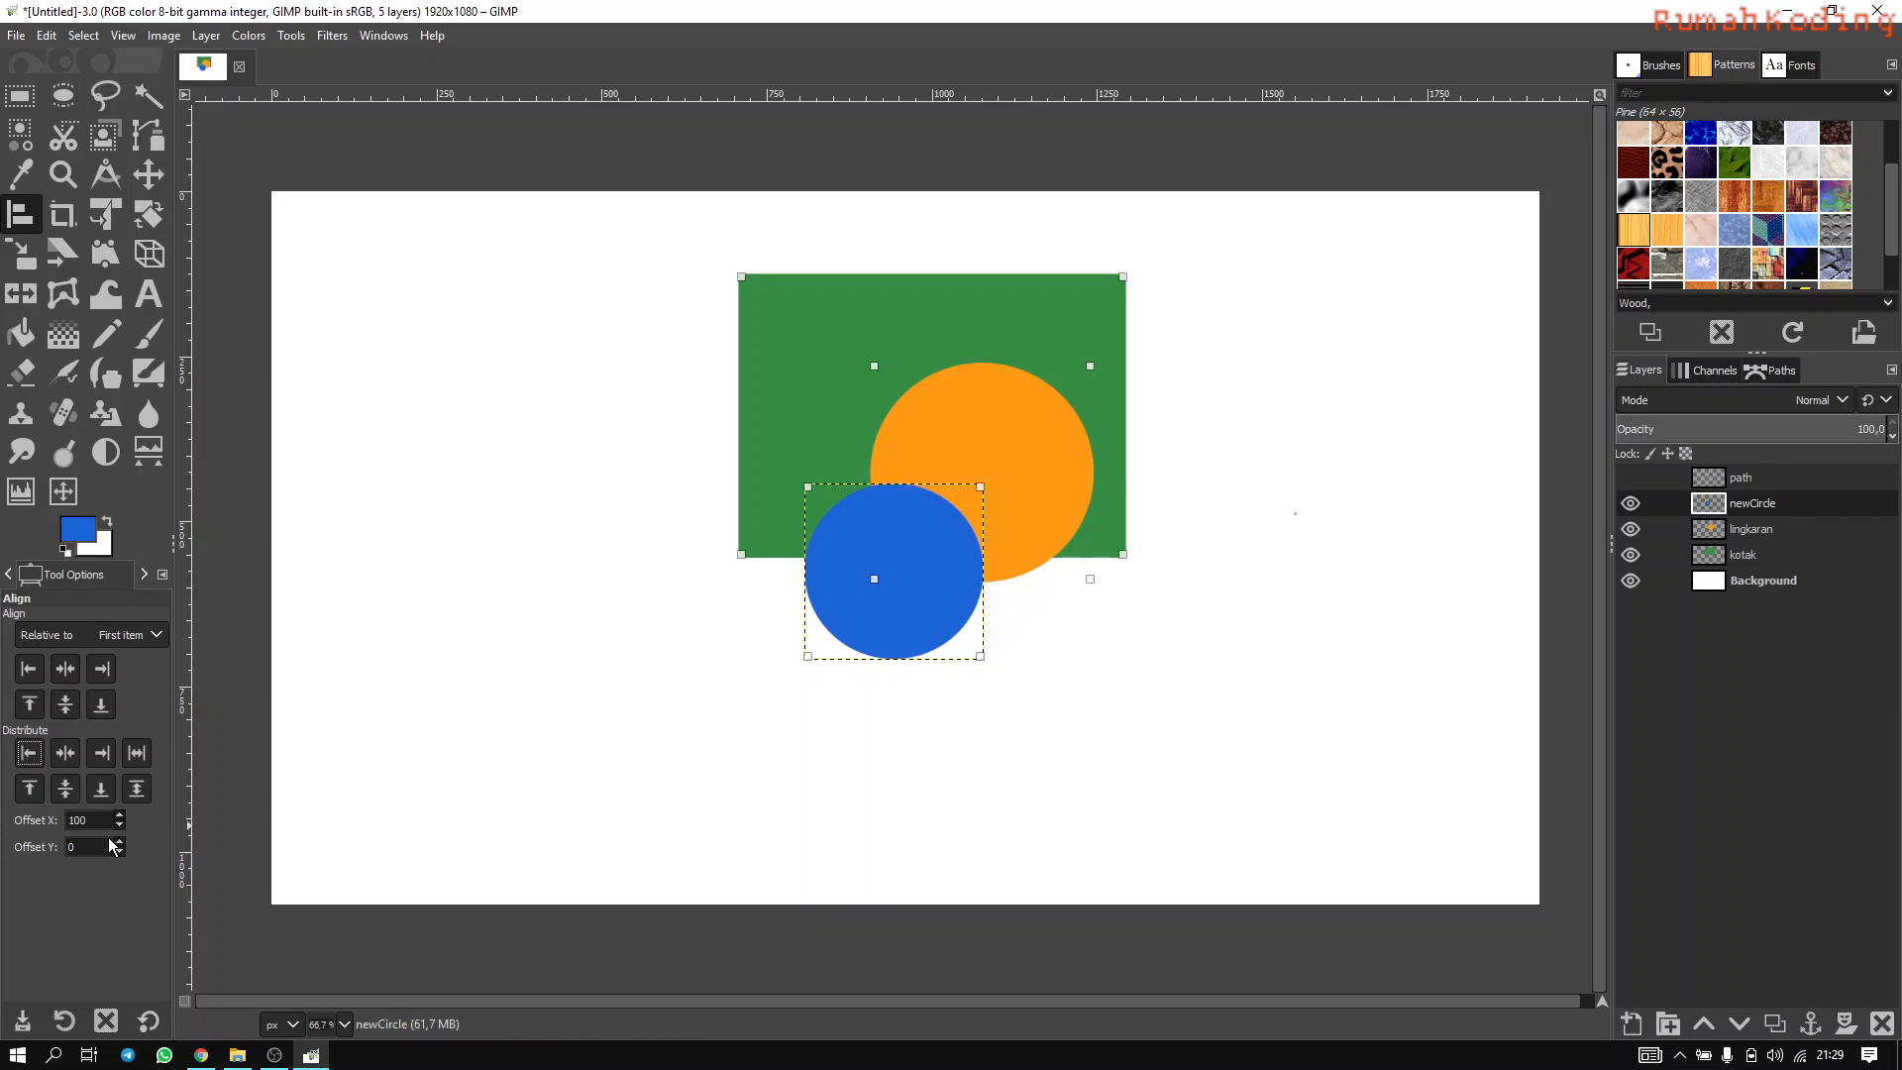
Set the vertical offset to 150, align the circles to the rectangle's left and top edges, and distribute the targets' top and left edges.
{"action": "left_click_drag", "start_coordinate": [99, 845], "coordinate": [47, 845]}
{"action": "type", "text": "15"}
{"action": "left_click", "coordinate": [29, 671]}
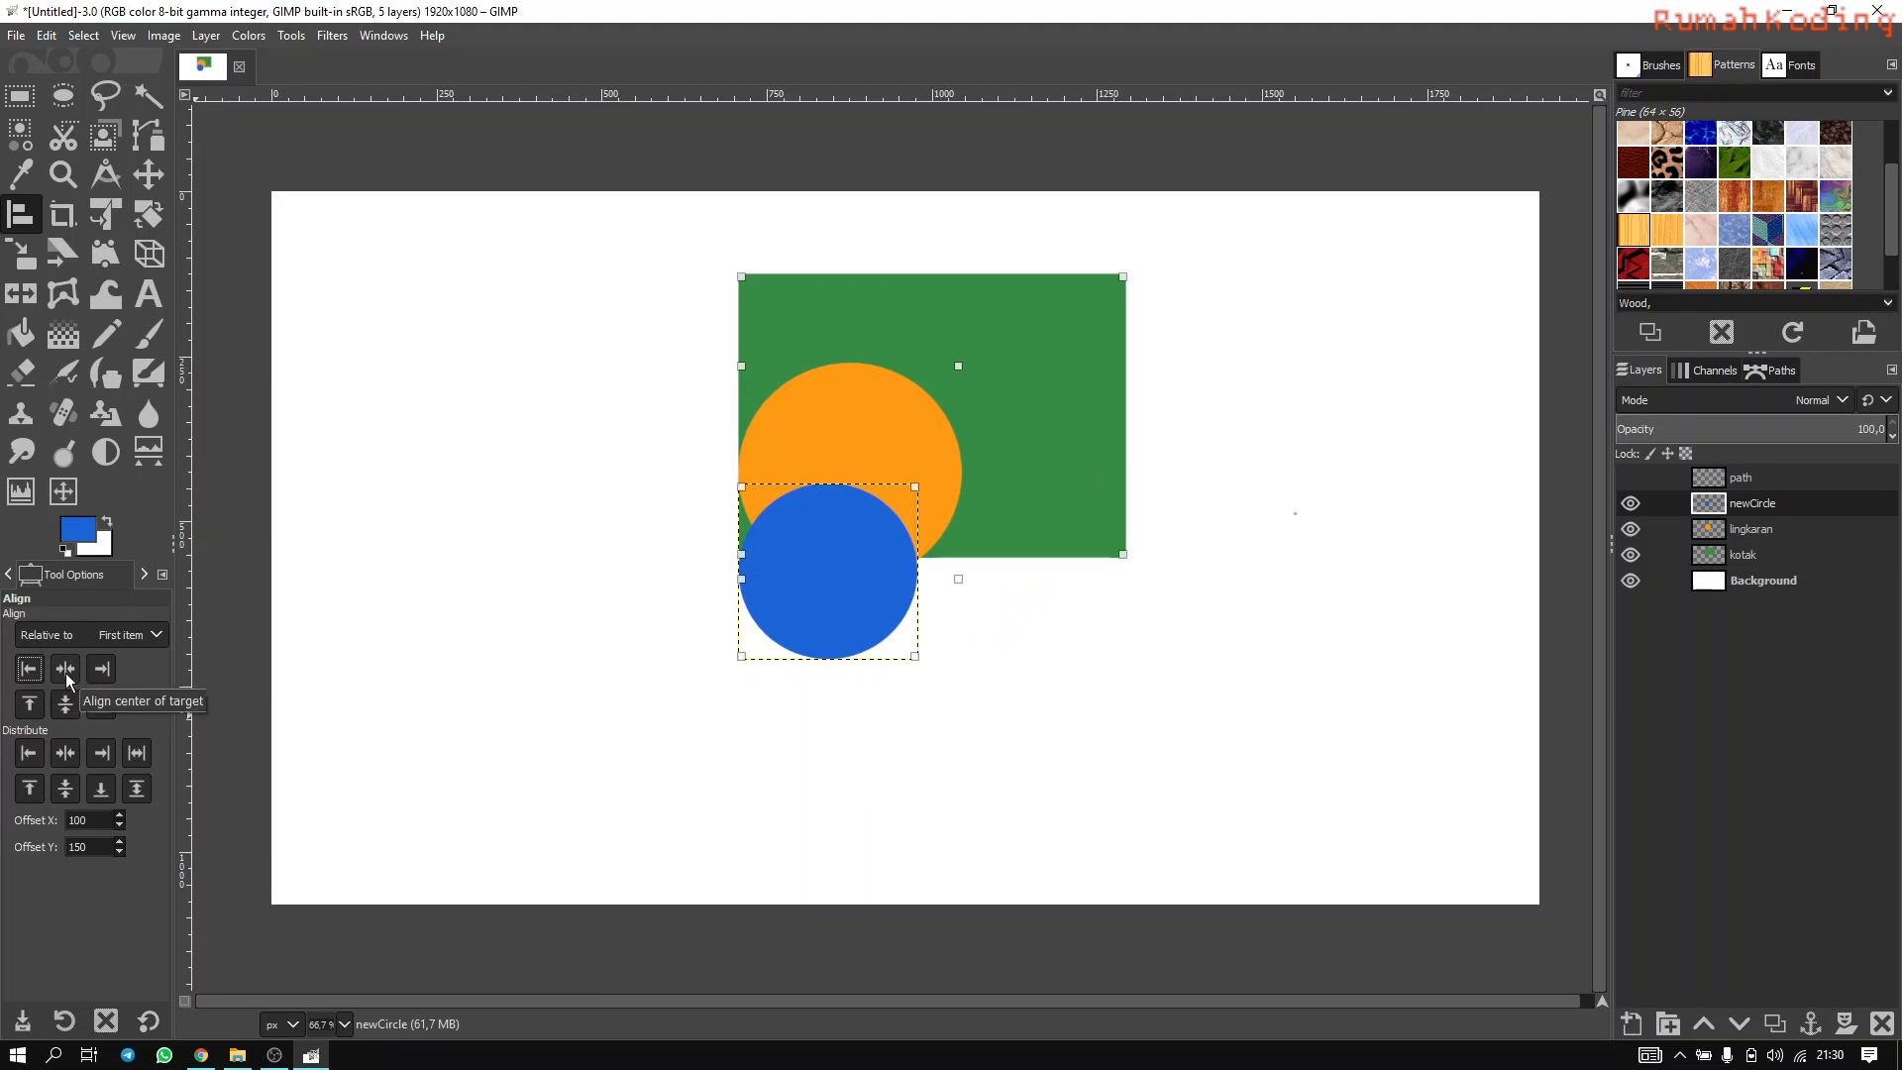
{"action": "left_click", "coordinate": [28, 706]}
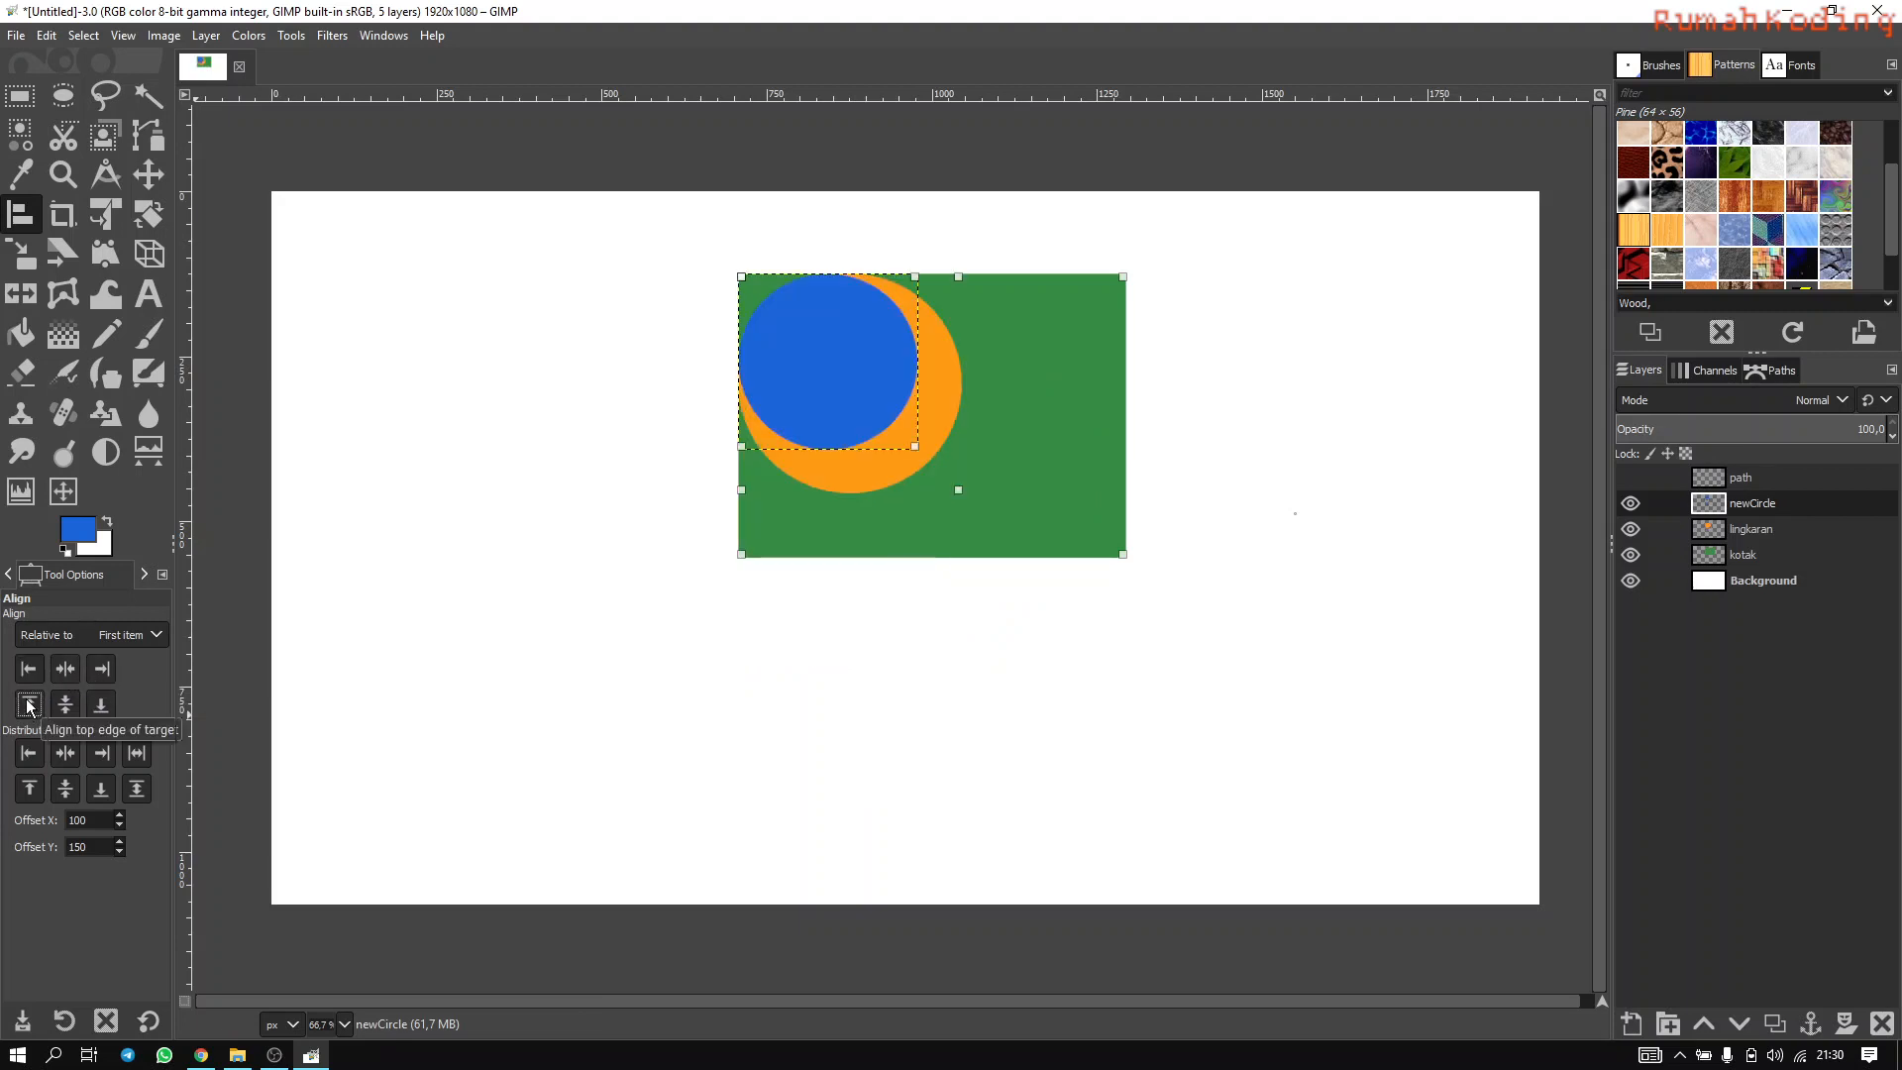
{"action": "left_click", "coordinate": [30, 789]}
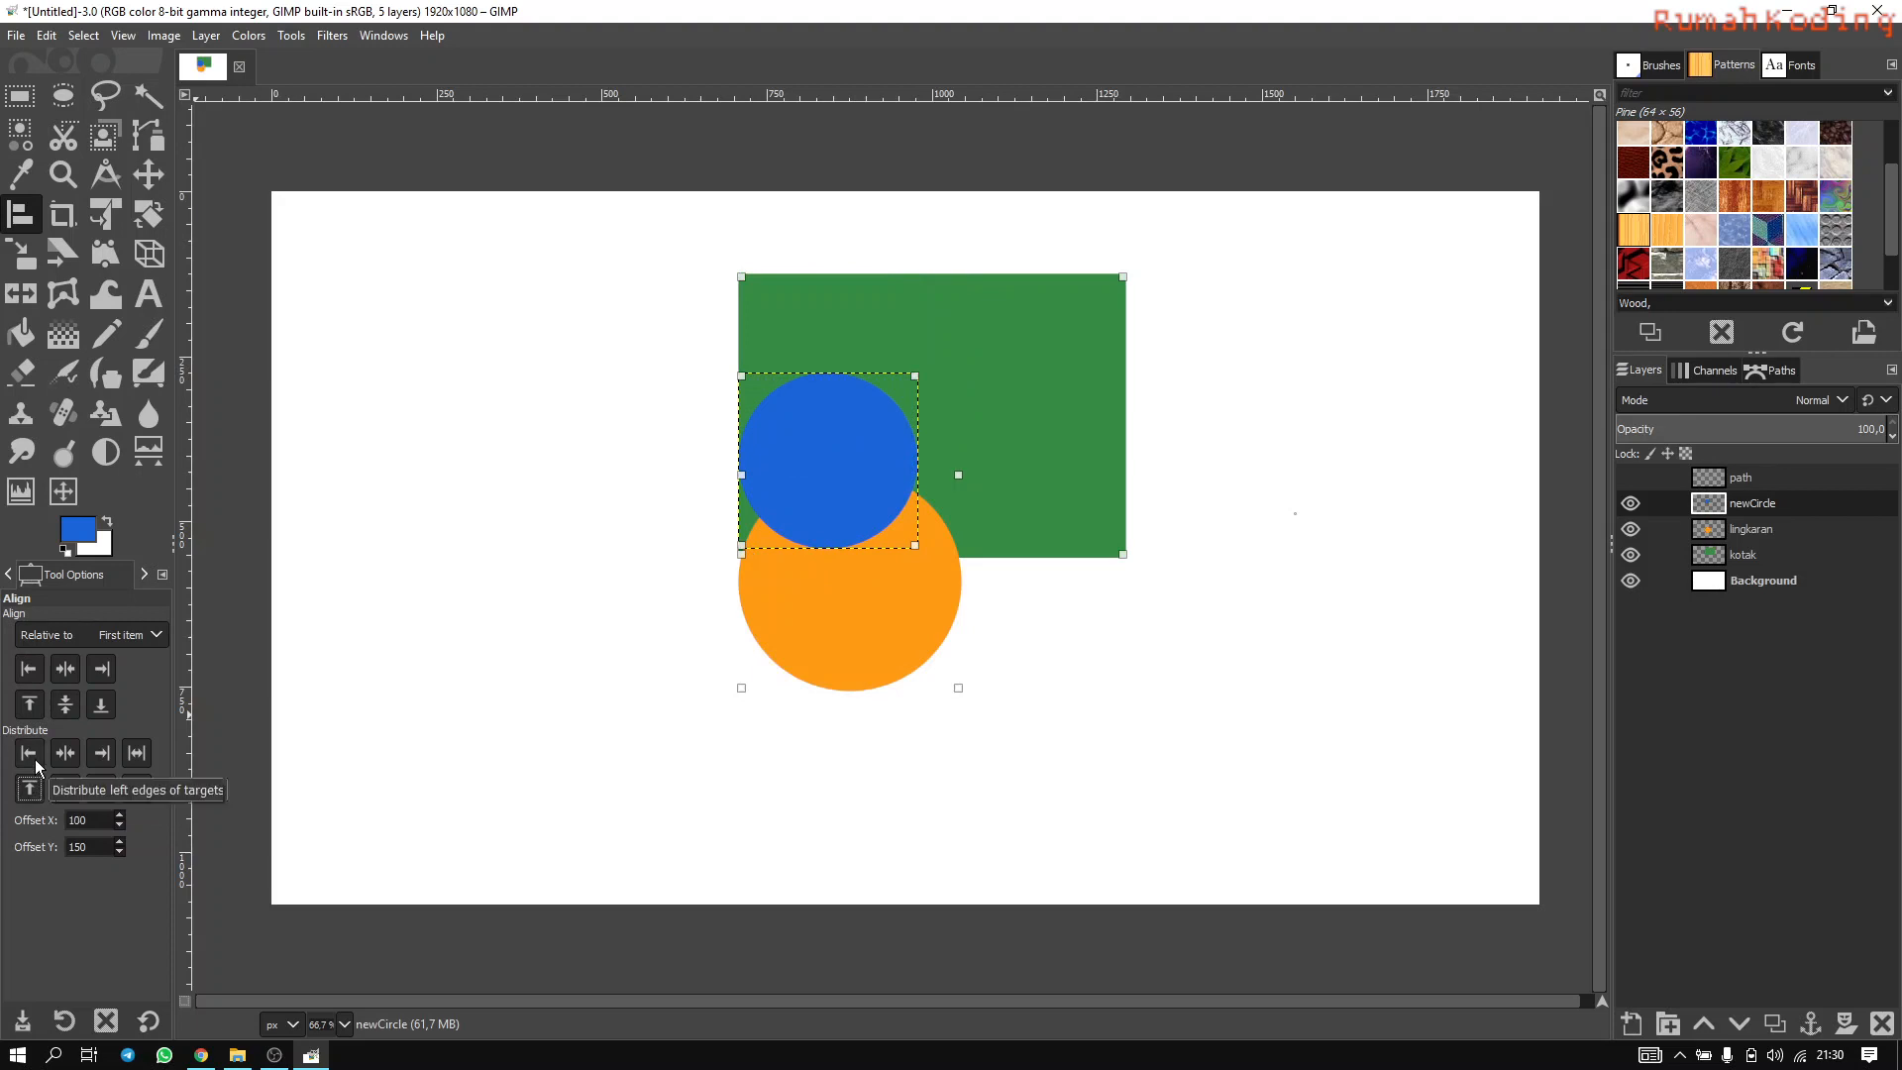
{"action": "left_click", "coordinate": [36, 759]}
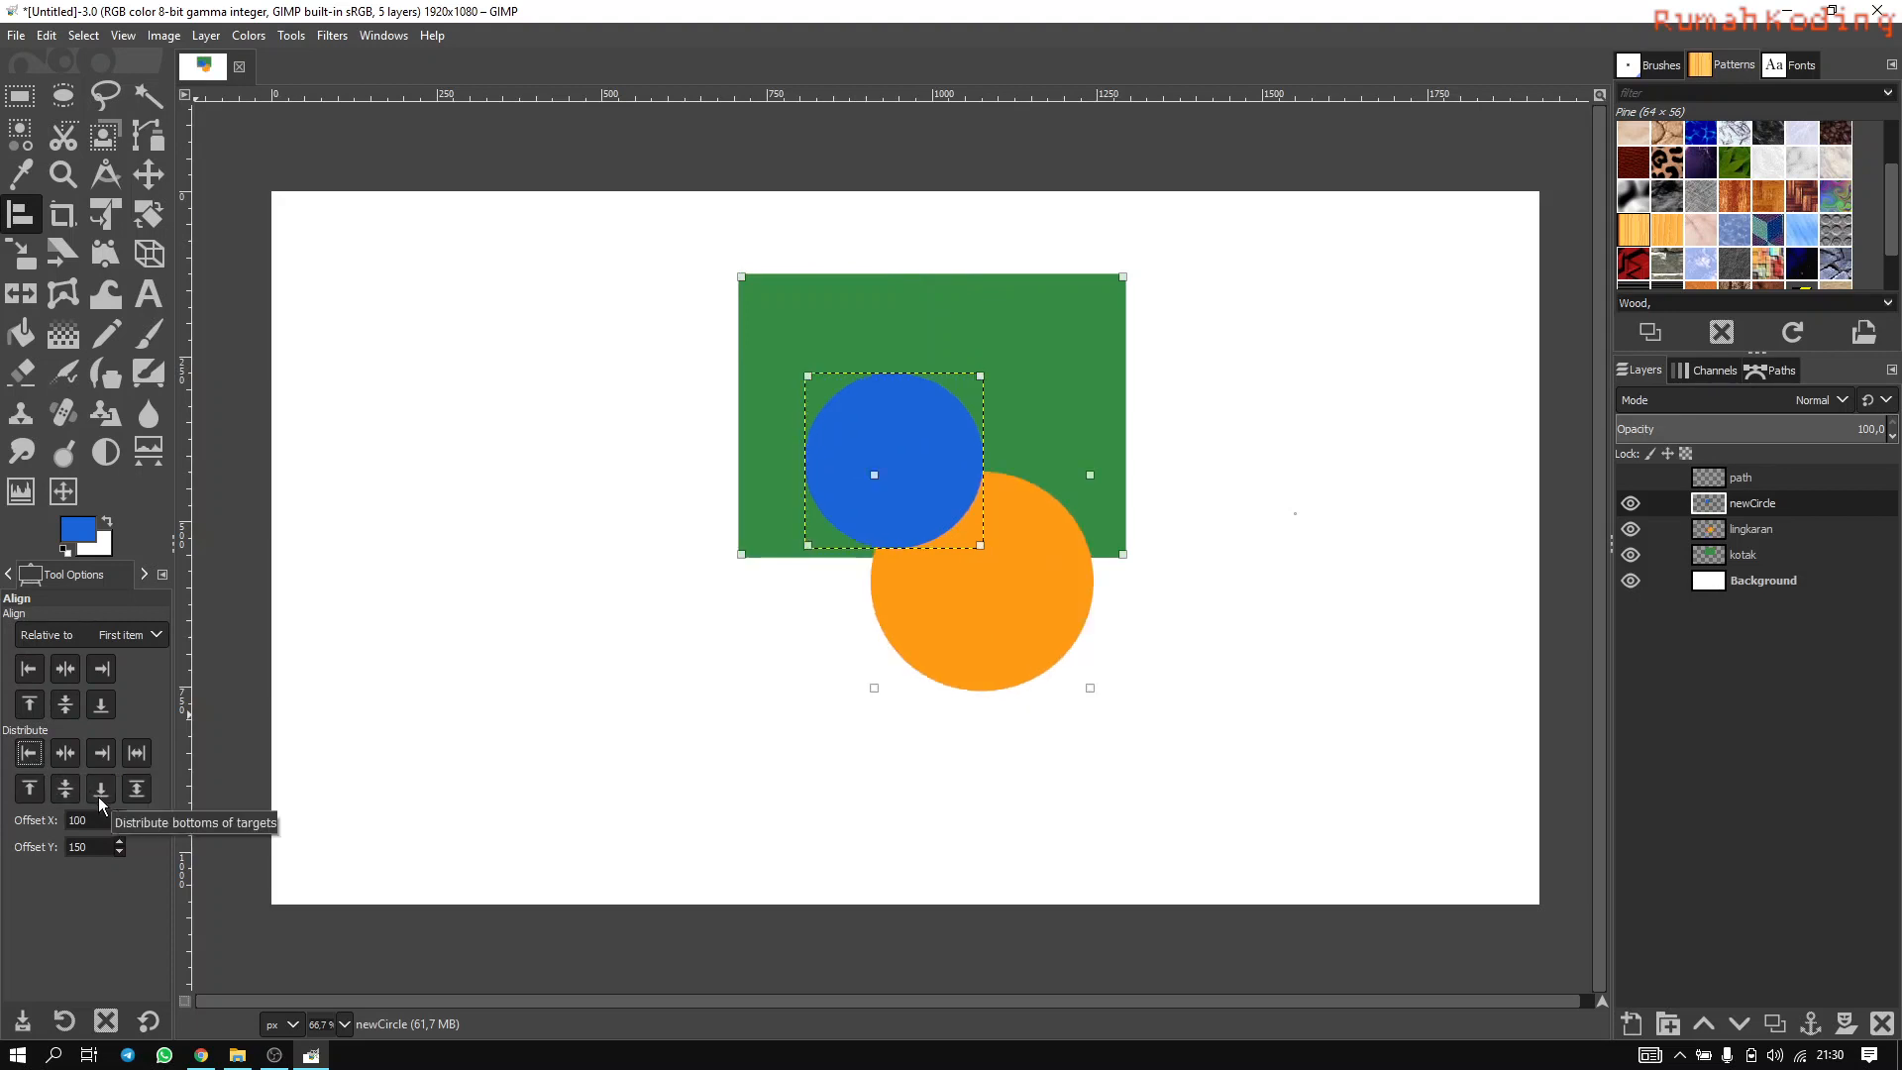
Distribute the three shapes by their bottoms, by their right edges, and evenly in the horizontal.
{"action": "left_click", "coordinate": [99, 798]}
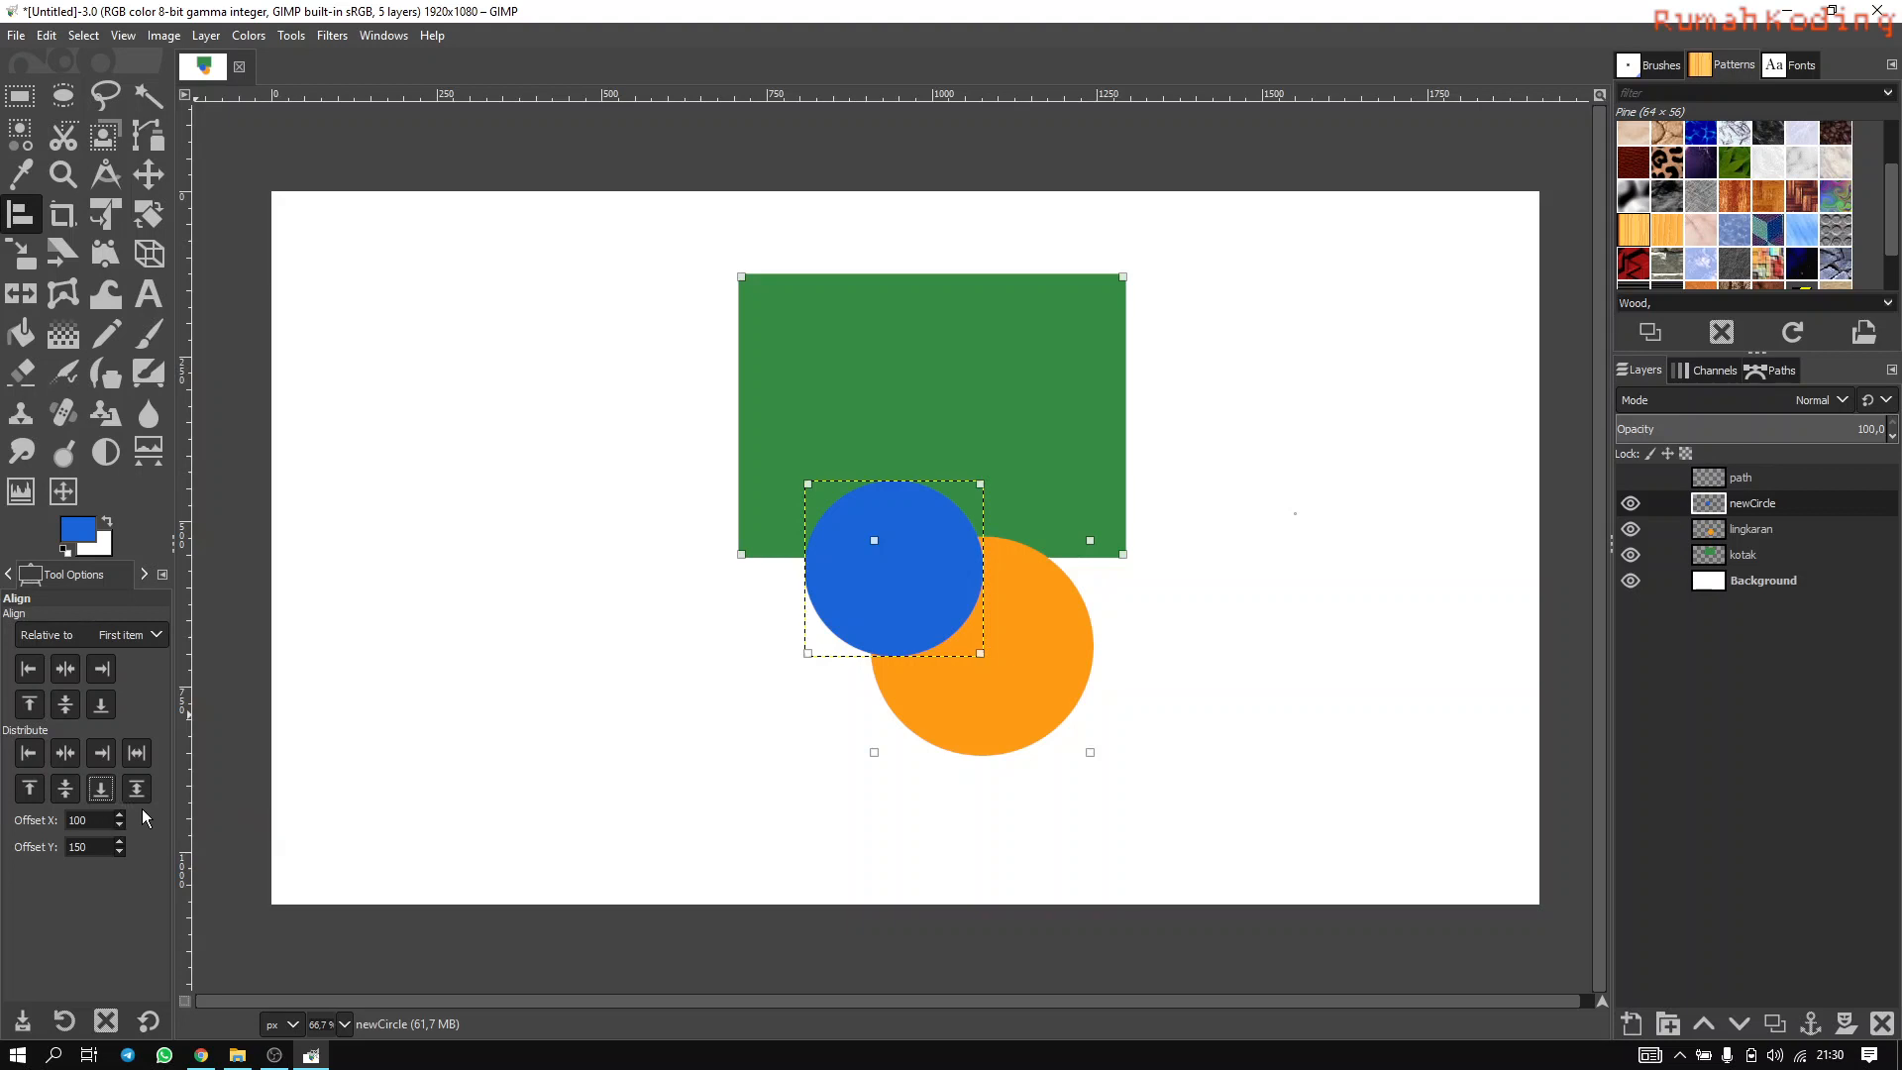
{"action": "left_click", "coordinate": [106, 750]}
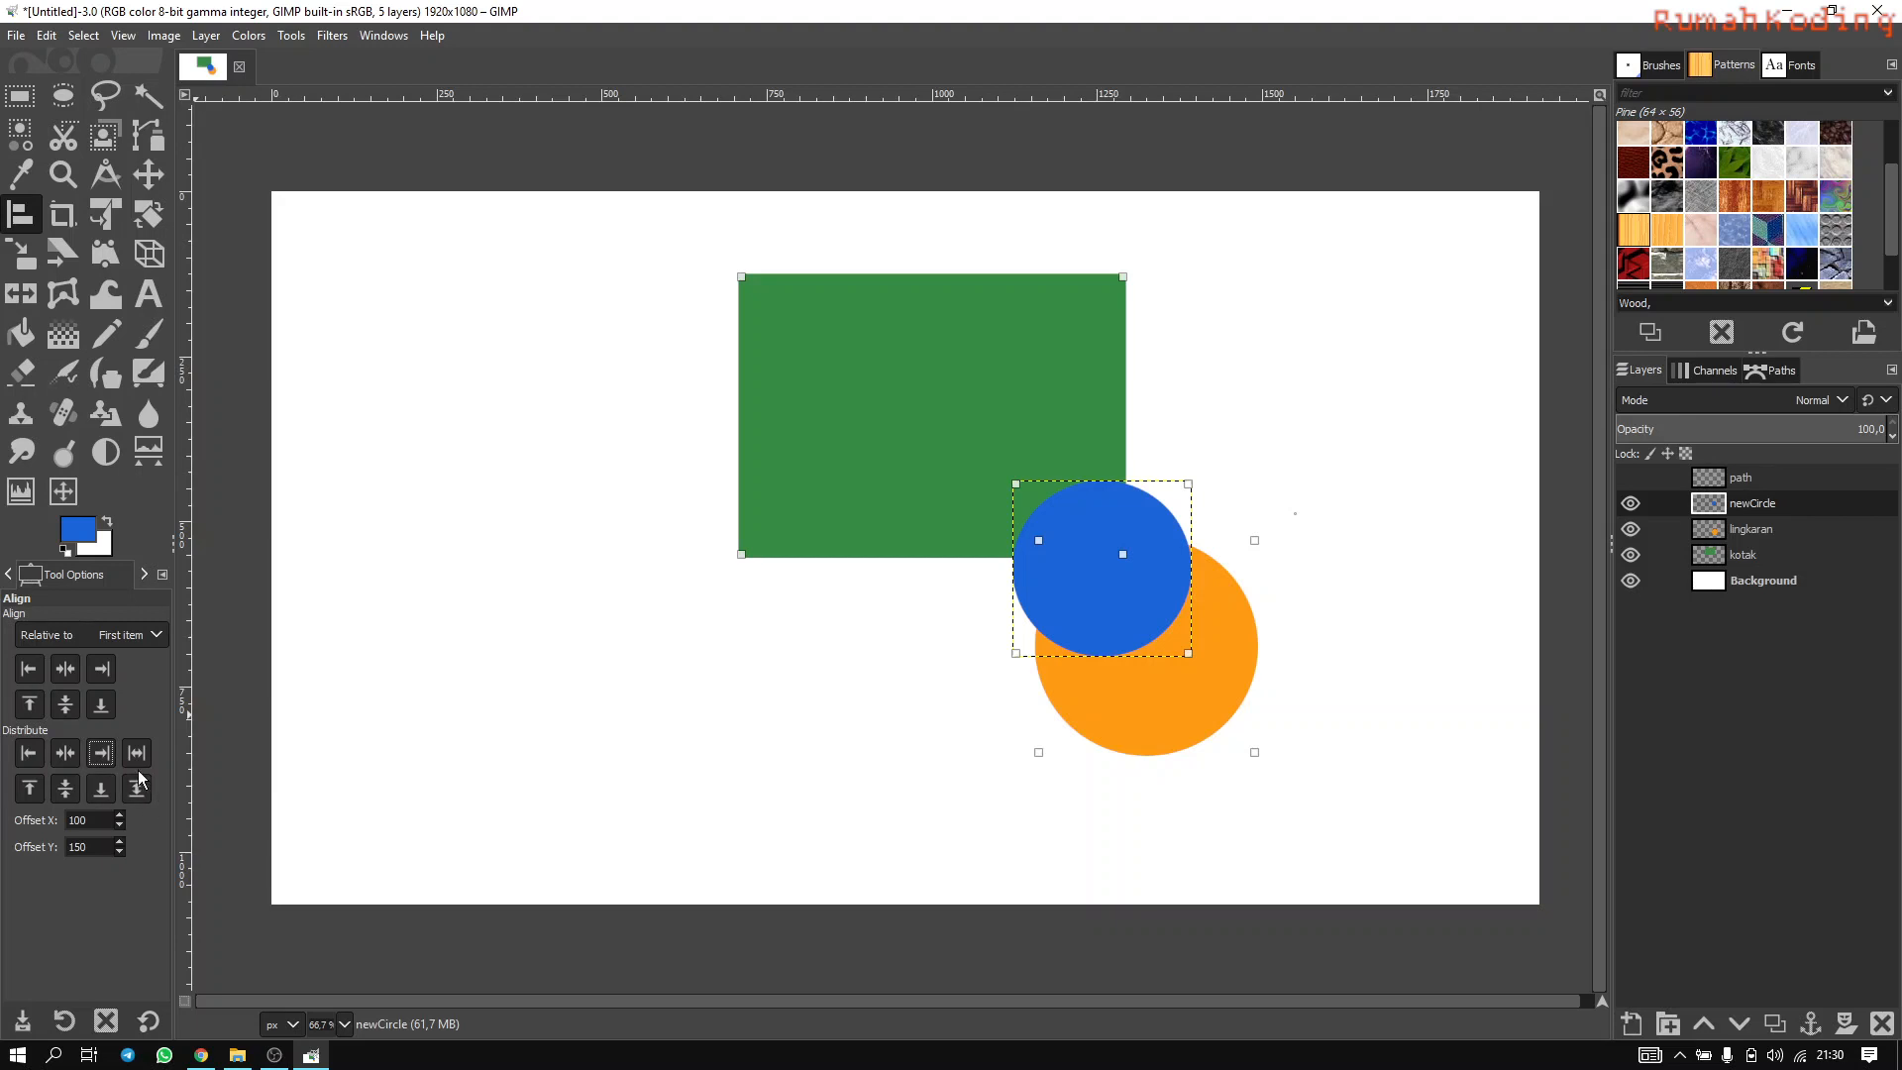
{"action": "left_click", "coordinate": [135, 754]}
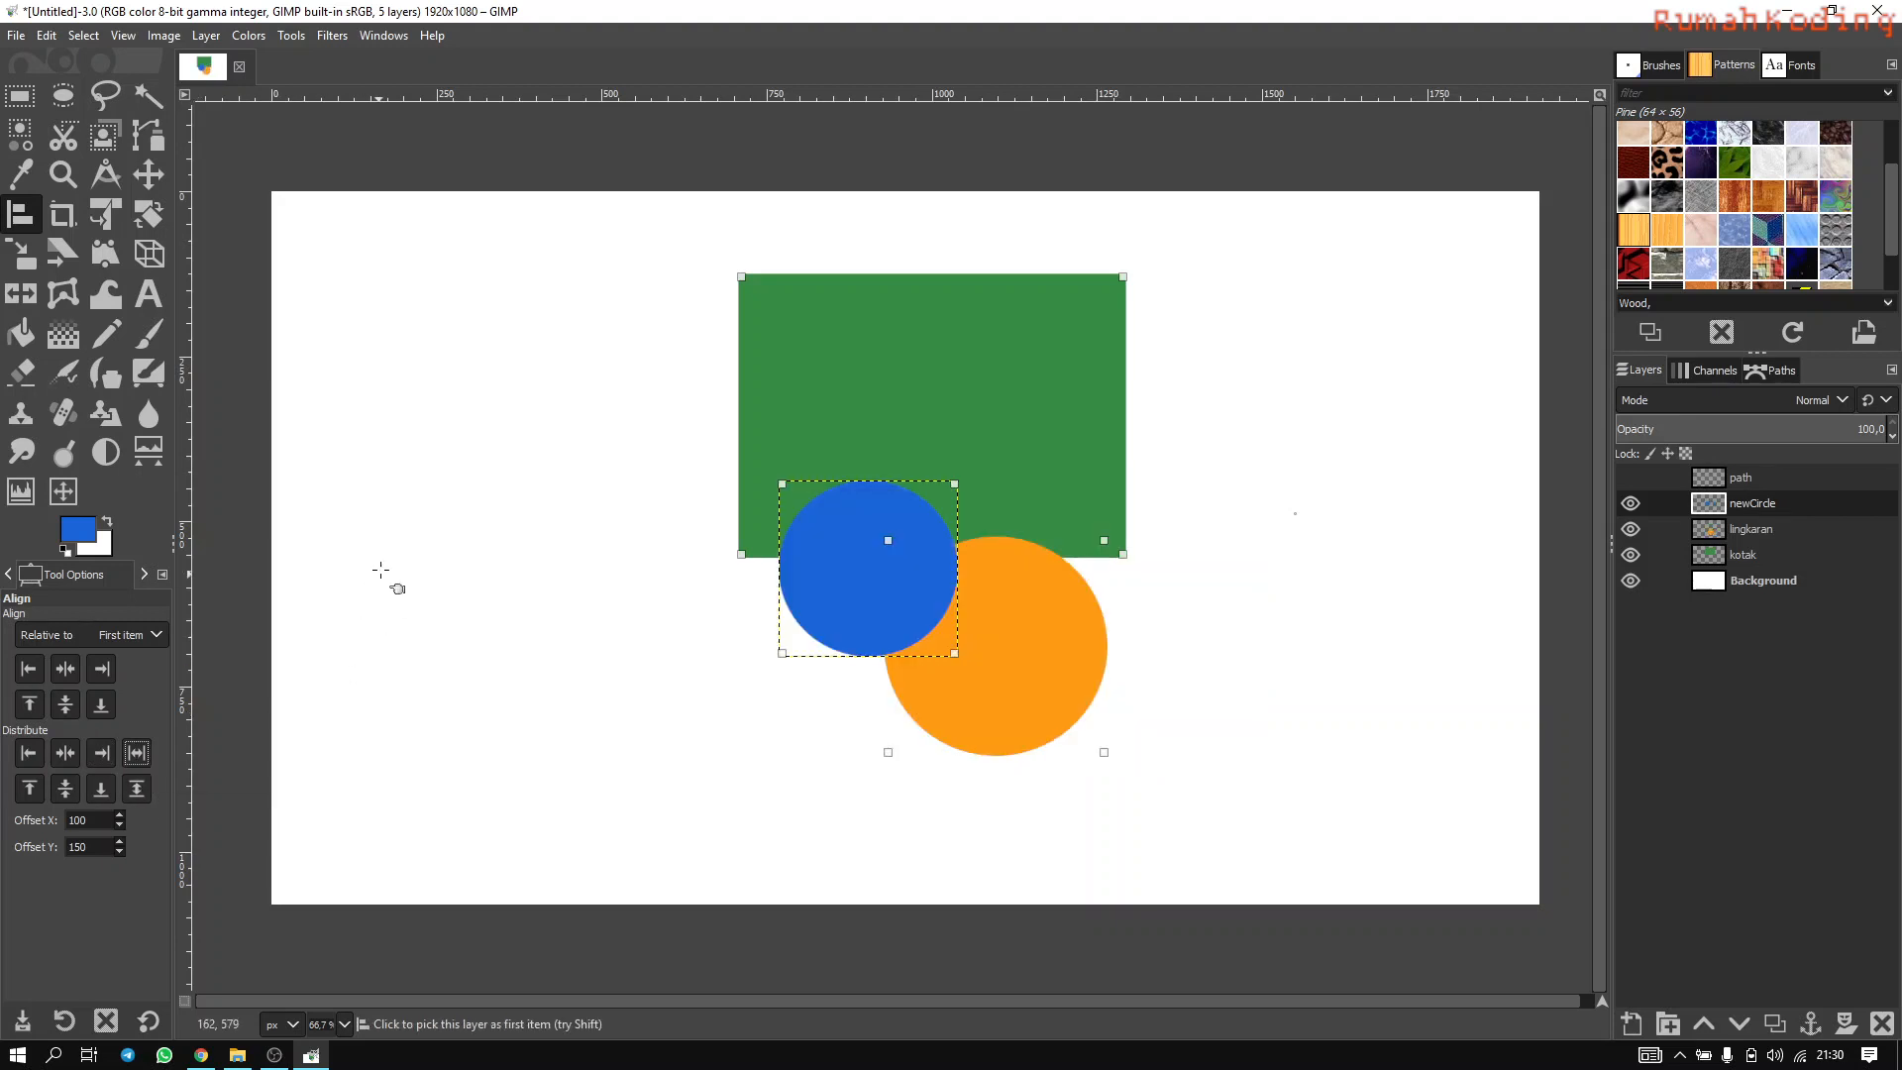